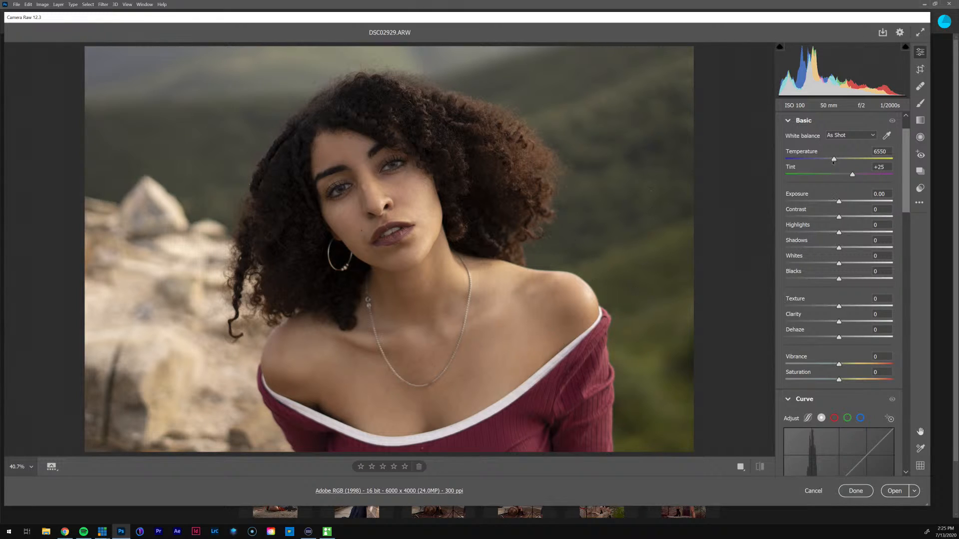
Step: Test a cooler white balance, reset it, and set the photo's Temperature to 6750
left_click(834, 159)
left_click_drag(833, 159, 825, 160)
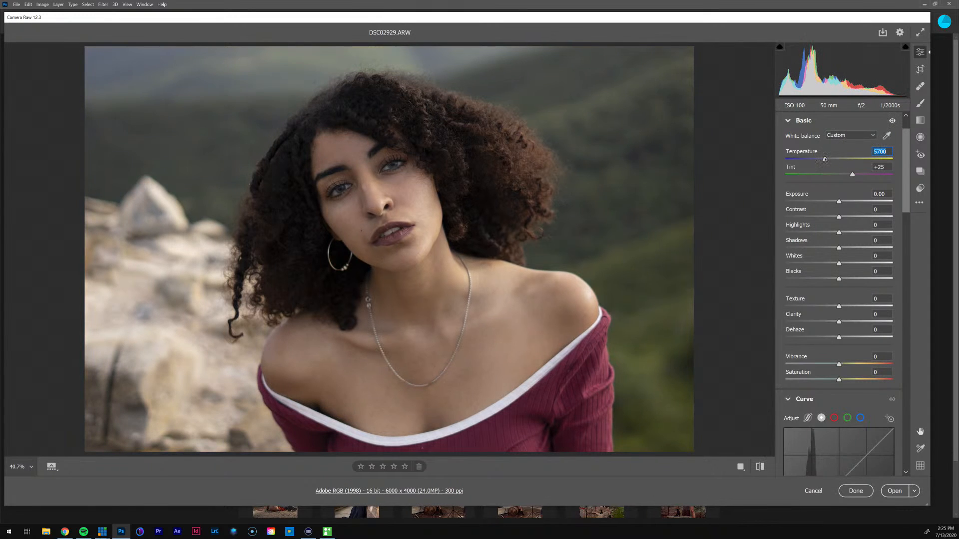
double_click(825, 159)
left_click_drag(833, 160, 836, 159)
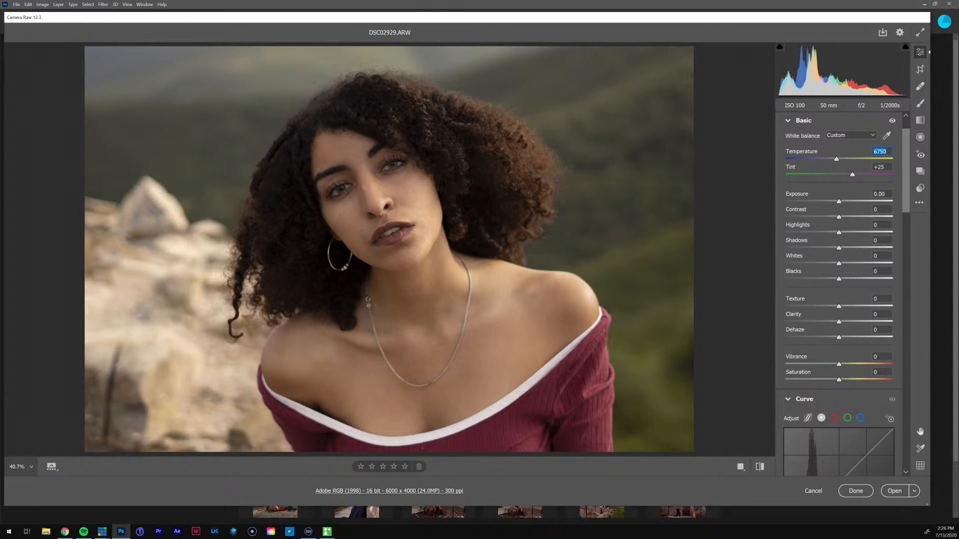
Step: Lower the Highlights to -17 and raise the Shadows to +22, keeping Exposure at 0.00
left_click(856, 491)
left_click_drag(838, 202, 835, 201)
double_click(834, 202)
scroll(909, 189, "down", 1)
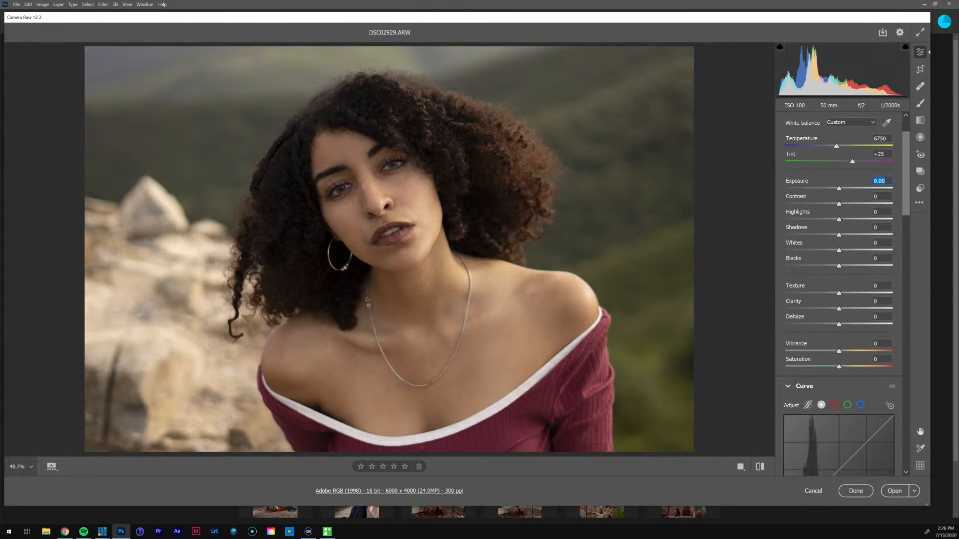
left_click_drag(838, 219, 836, 220)
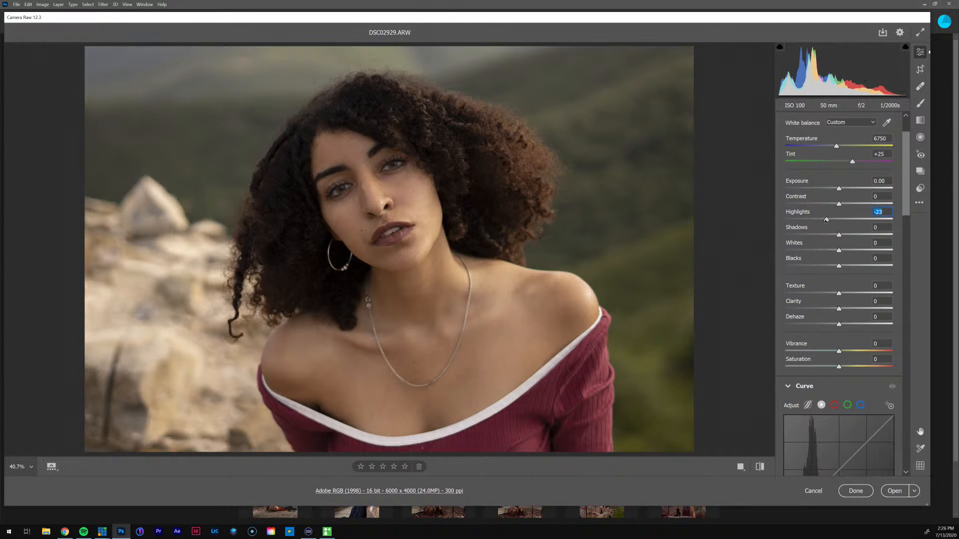
left_click_drag(833, 219, 849, 235)
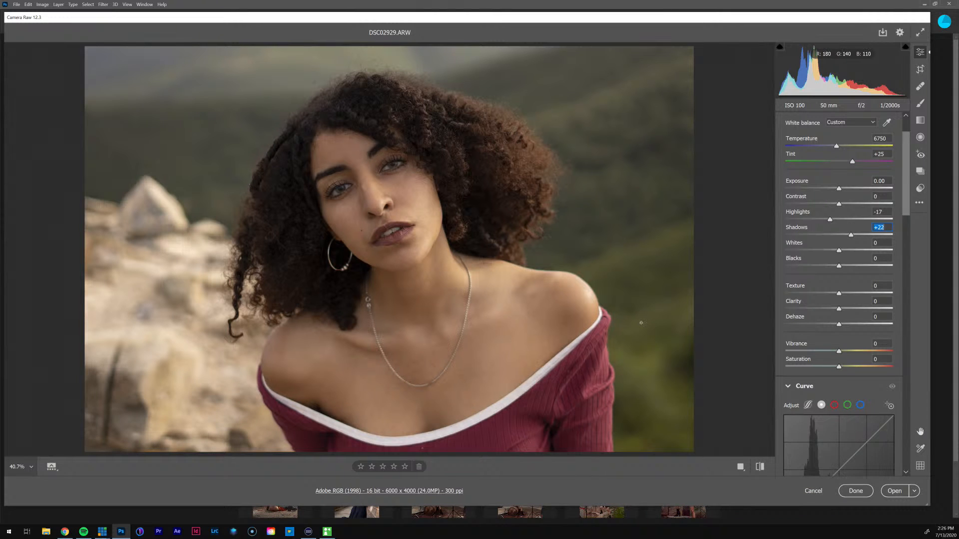
Step: Set Whites to +1 and Blacks to +7, and lift the Shadows to +73 to open up the hair
left_click(839, 251)
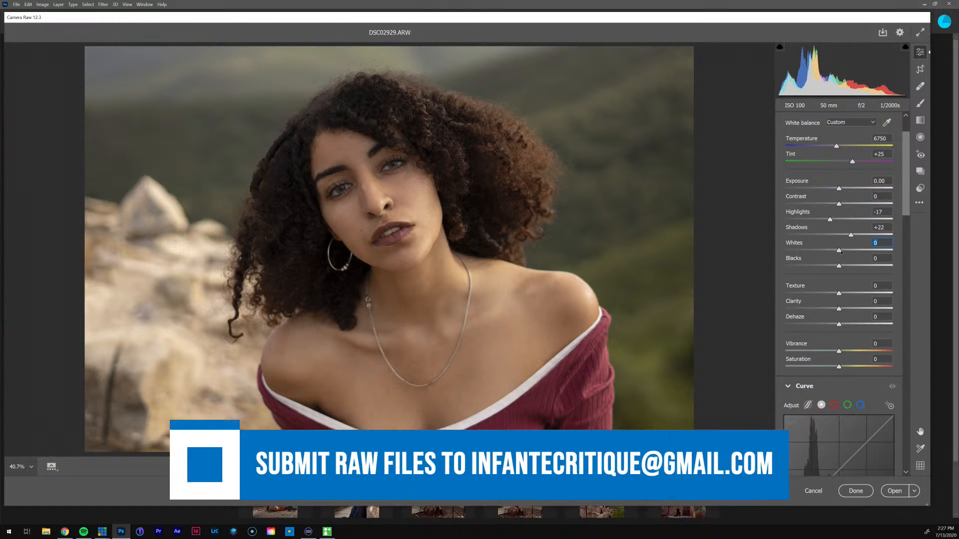
left_click_drag(839, 250, 841, 251)
mouse_move(840, 266)
left_mouse_down()
mouse_move(852, 266)
mouse_move(843, 264)
left_mouse_up()
left_click_drag(850, 236, 869, 235)
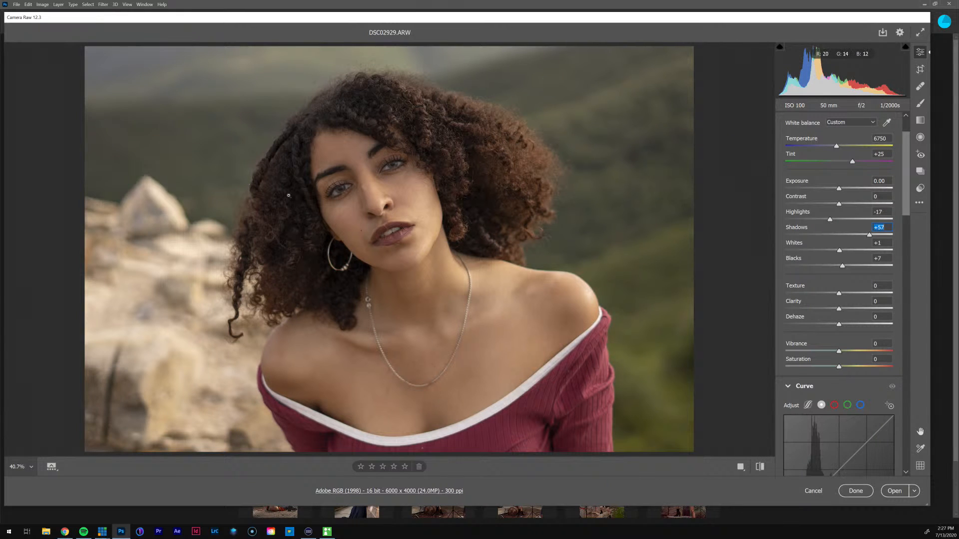
left_click_drag(869, 235, 878, 234)
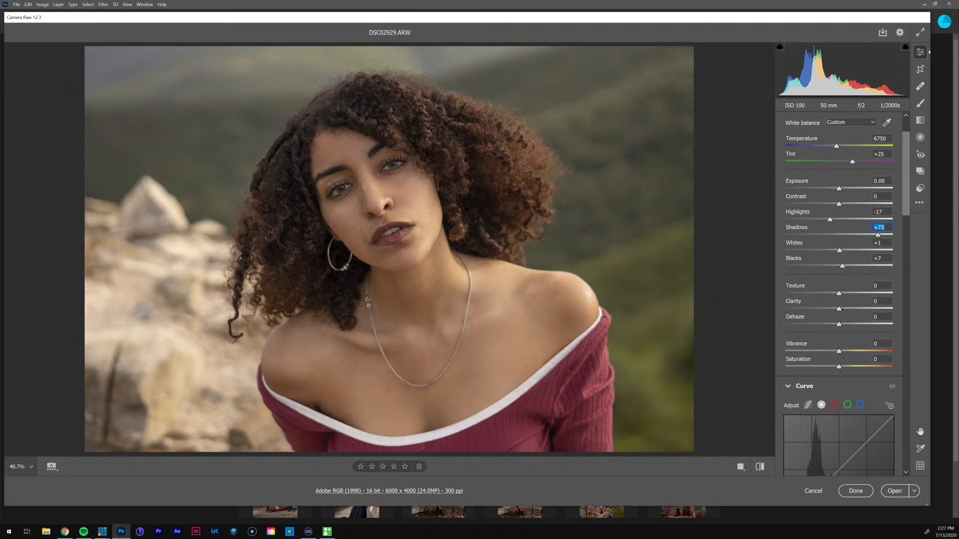
Step: Pull the tone curve's white point slightly inward and add curve points at input 192, output 200 and input 63, output 65
left_click_drag(903, 207, 907, 223)
scroll(834, 250, "down", 3)
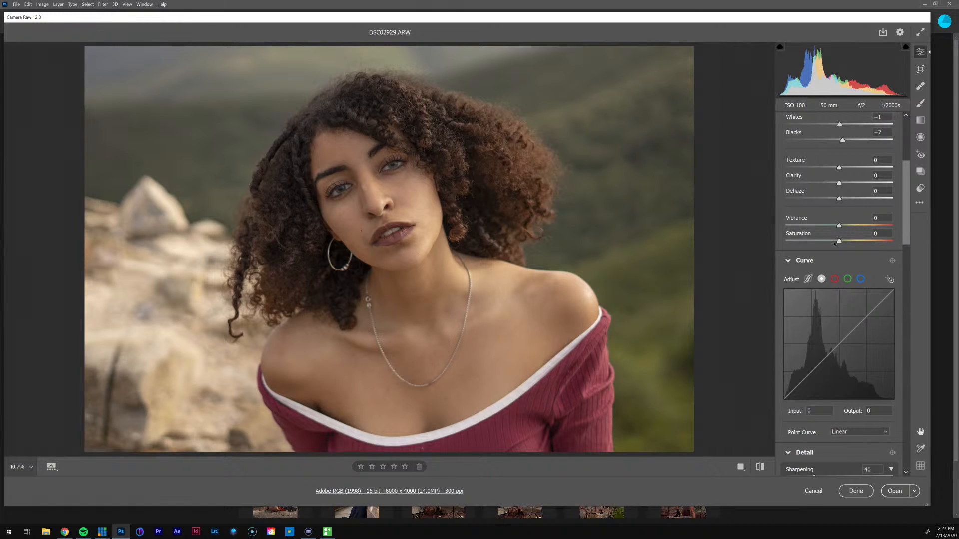
scroll(902, 331, "down", 3)
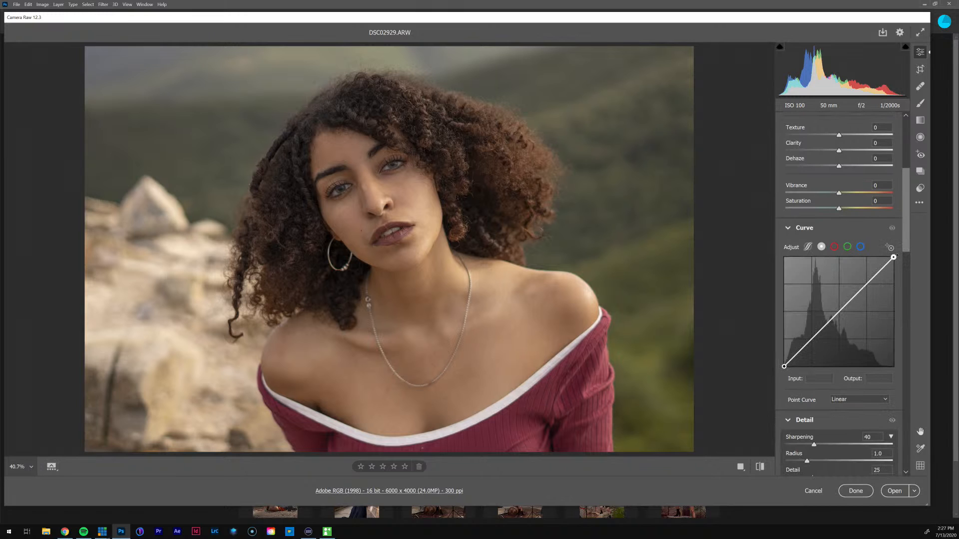
left_click_drag(893, 257, 867, 281)
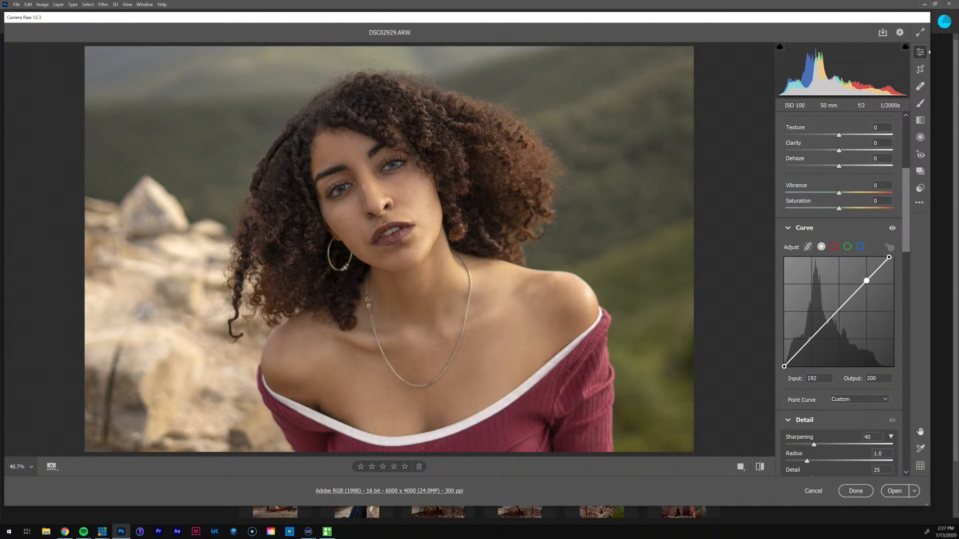
left_click_drag(811, 340, 811, 339)
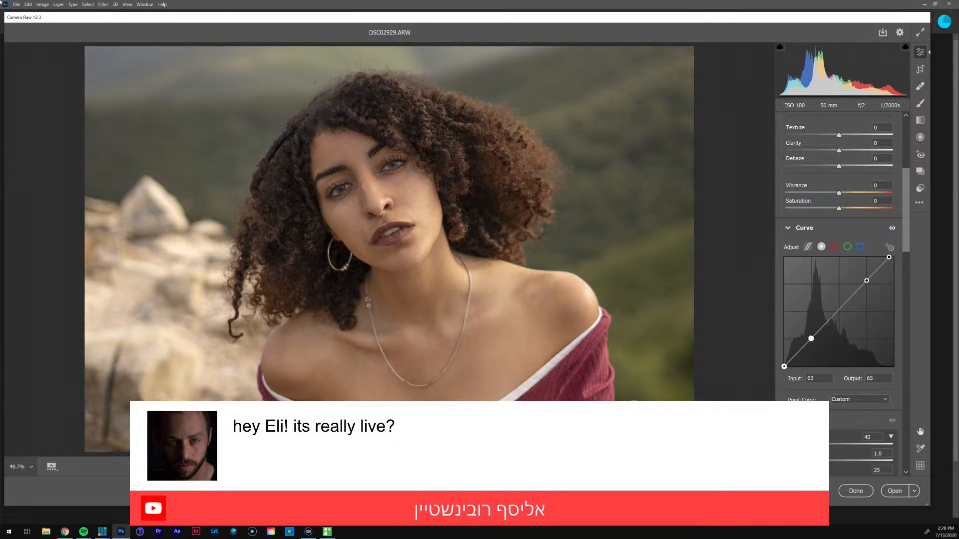
Step: Set the Sharpening amount in the Detail settings to 60
scroll(855, 303, "down", 6)
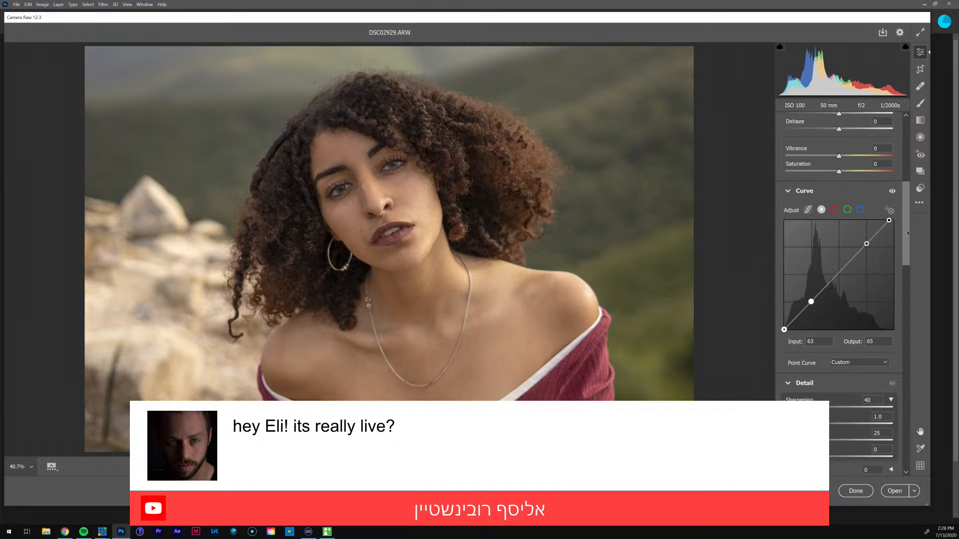
left_click_drag(814, 305, 828, 306)
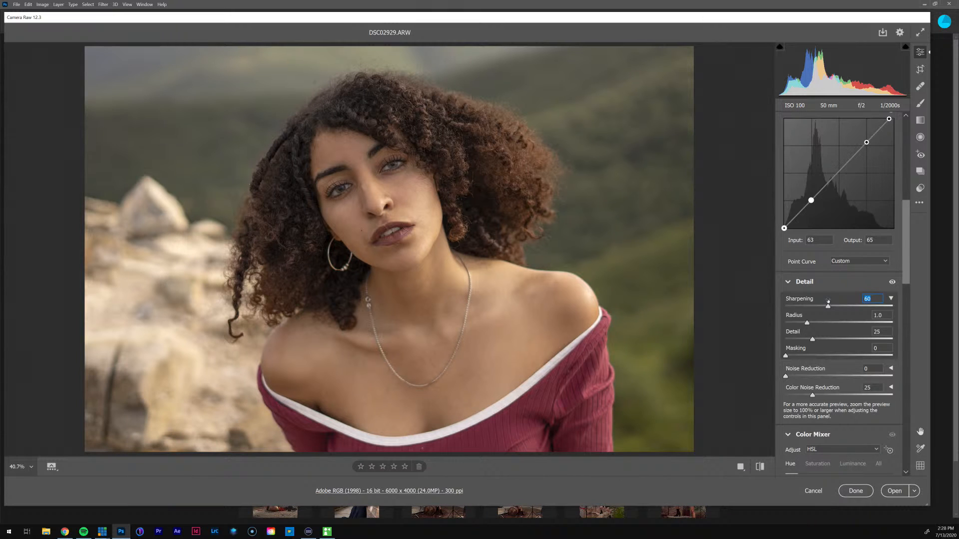
Step: Adjust the luminance of the oranges and reds in the Color Mixer to tune the skin tones
left_click_drag(908, 252, 912, 281)
scroll(868, 269, "down", 3)
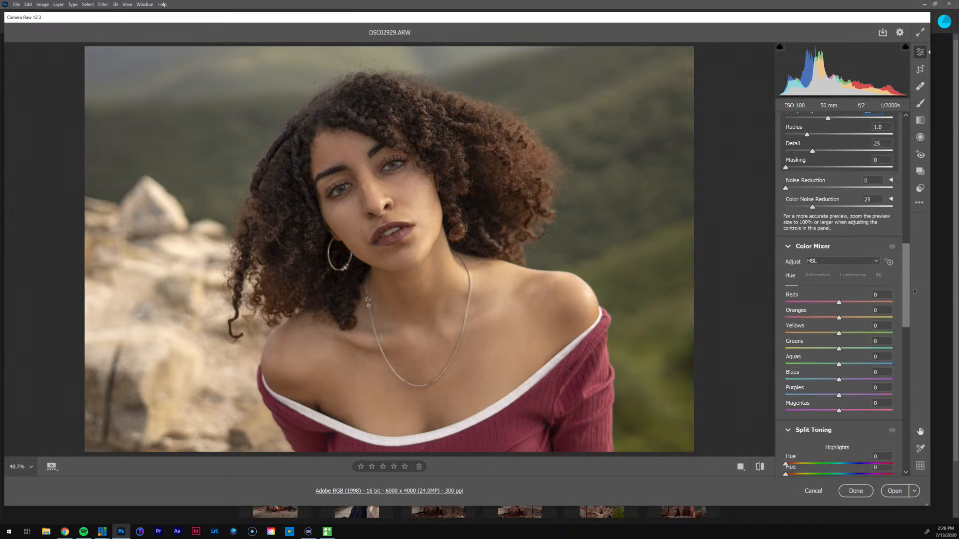
left_click(853, 269)
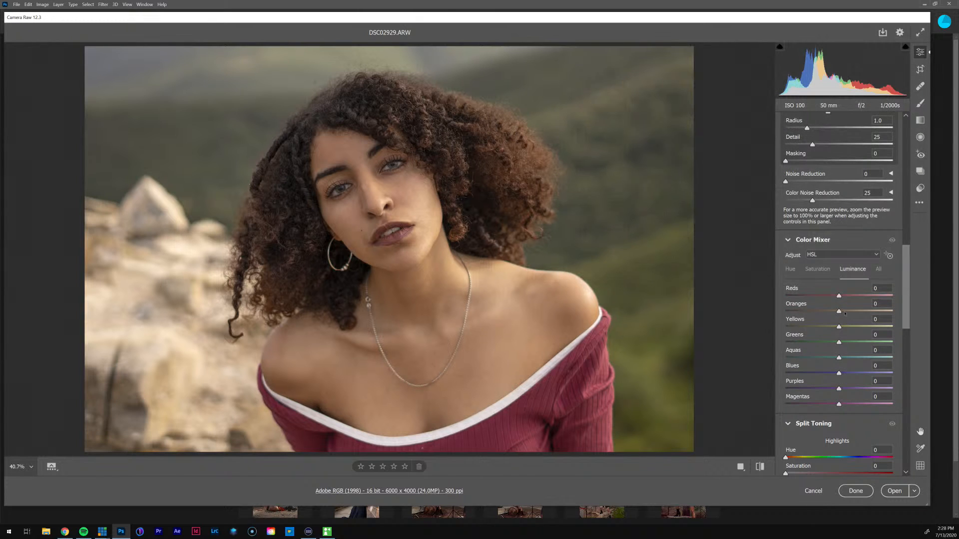
left_click_drag(839, 311, 842, 357)
mouse_move(837, 296)
left_mouse_down()
mouse_move(814, 307)
mouse_move(837, 316)
left_mouse_up()
Step: Add Grain of 8 and a Vignetting of -7 in the Effects settings
left_click_drag(907, 281, 906, 402)
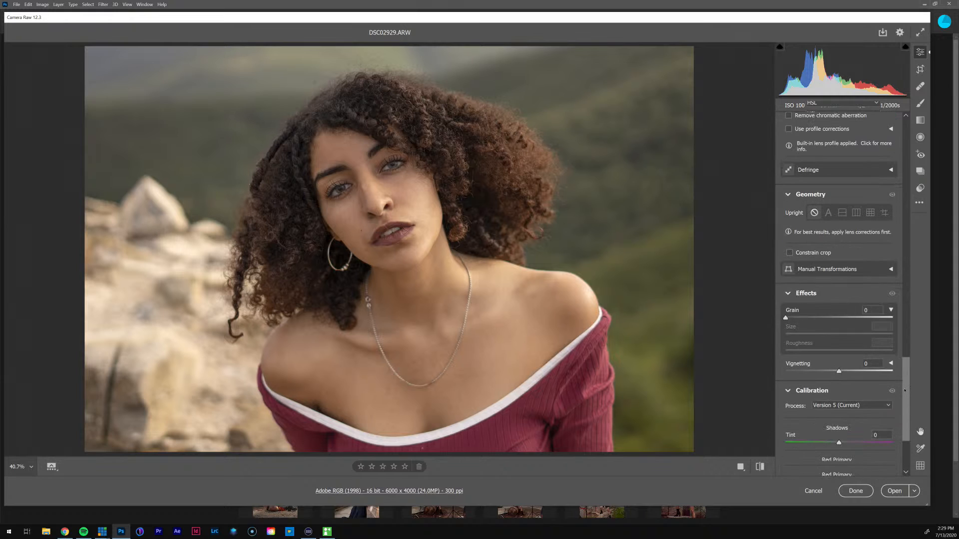
left_click_drag(786, 319, 795, 321)
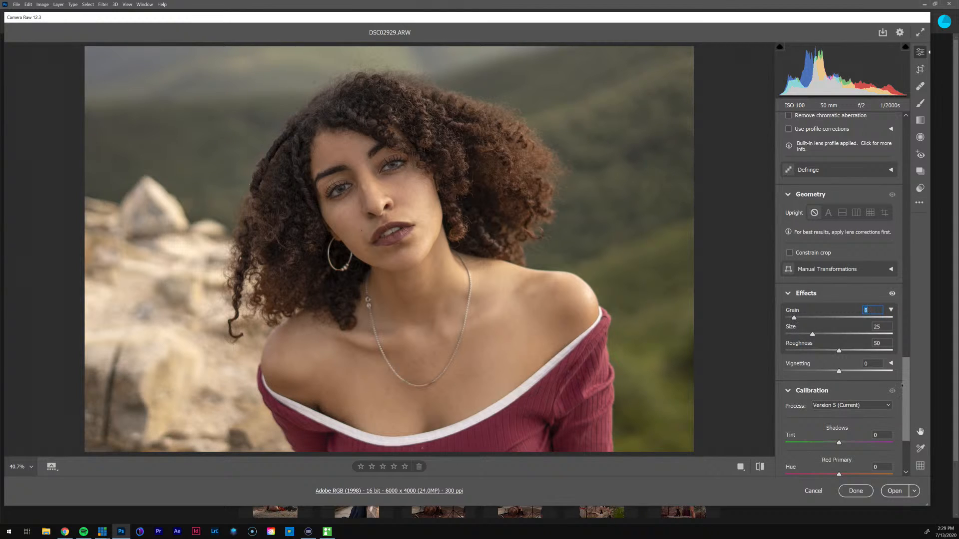
scroll(841, 349, "down", 1)
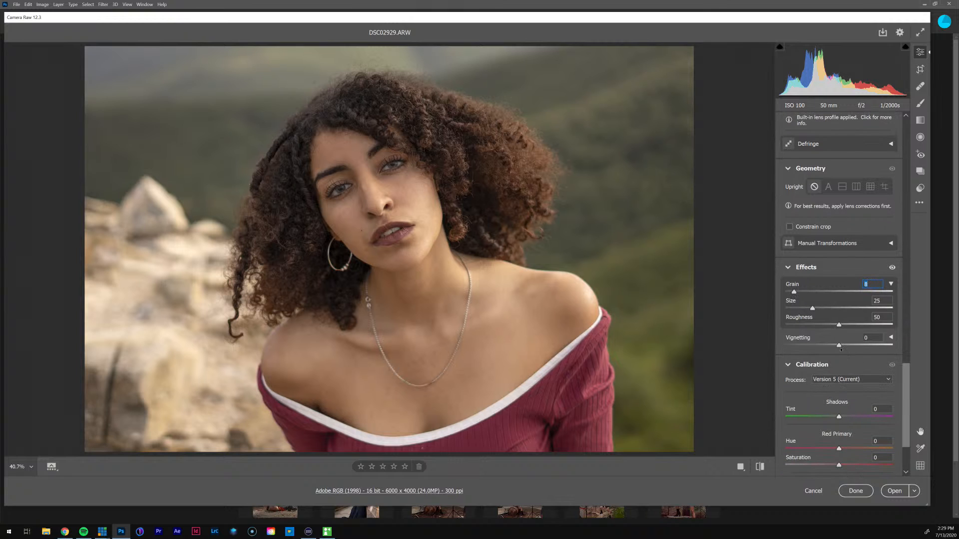
left_click_drag(839, 345, 836, 346)
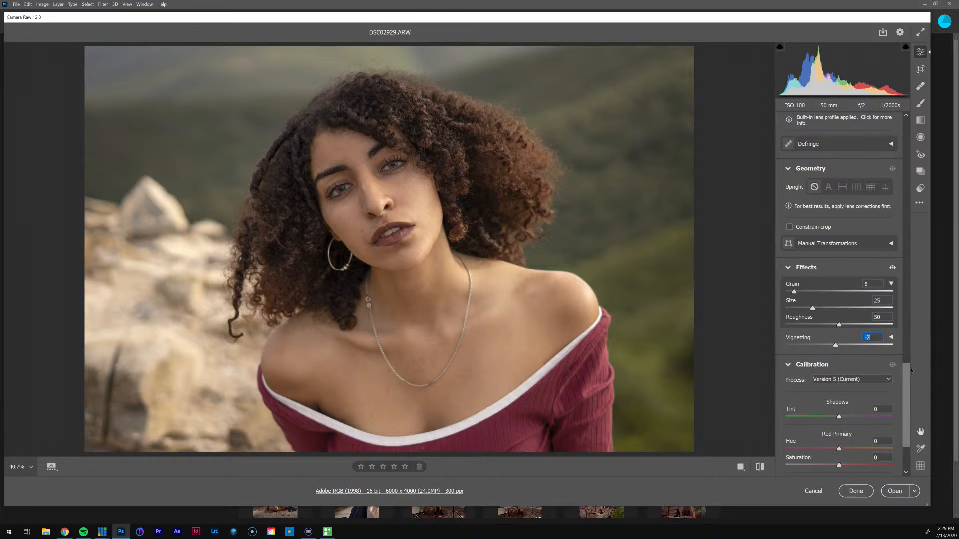
Step: Fine-tune the blue, green and red primary colours in the Calibration settings
scroll(907, 424, "down", 2)
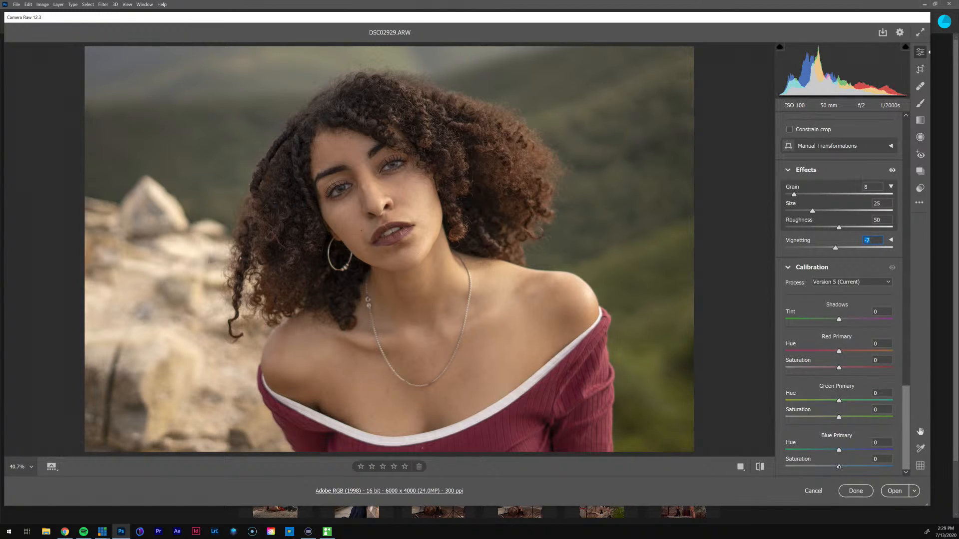
mouse_move(838, 466)
left_mouse_down()
mouse_move(893, 466)
mouse_move(841, 467)
mouse_move(838, 451)
left_mouse_up()
left_click_drag(839, 418, 836, 401)
left_click_drag(840, 368, 839, 368)
Step: Set Dehaze to 1 in the Basic adjustments
left_click_drag(907, 433, 902, 193)
left_click_drag(840, 264, 840, 260)
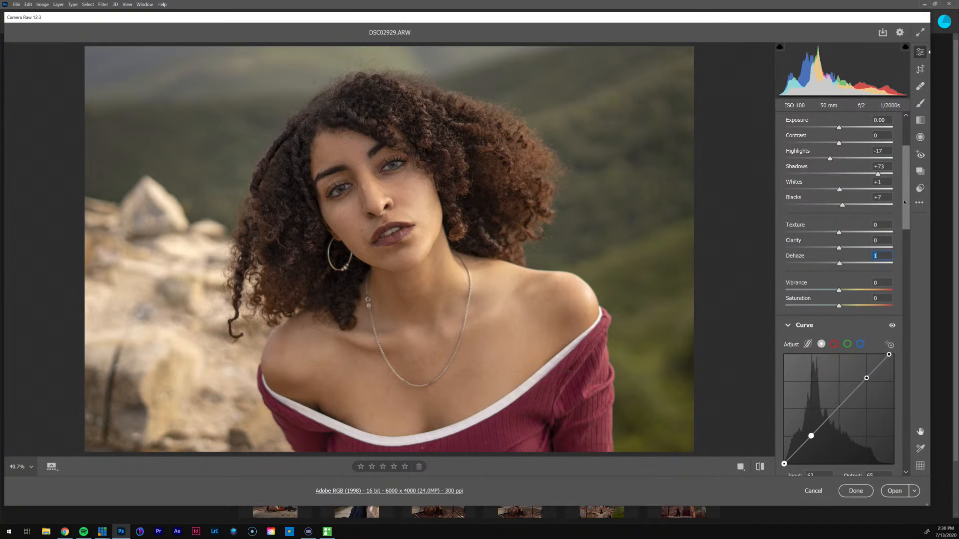
scroll(901, 174, "up", 4)
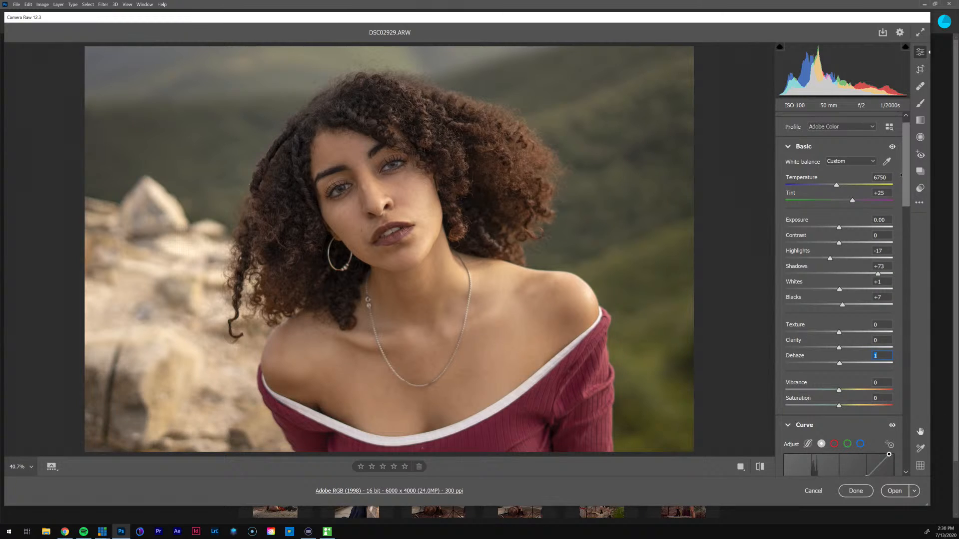
Step: Compare the photo in the before and after views, and open the raw image in Photoshop
left_click(741, 466)
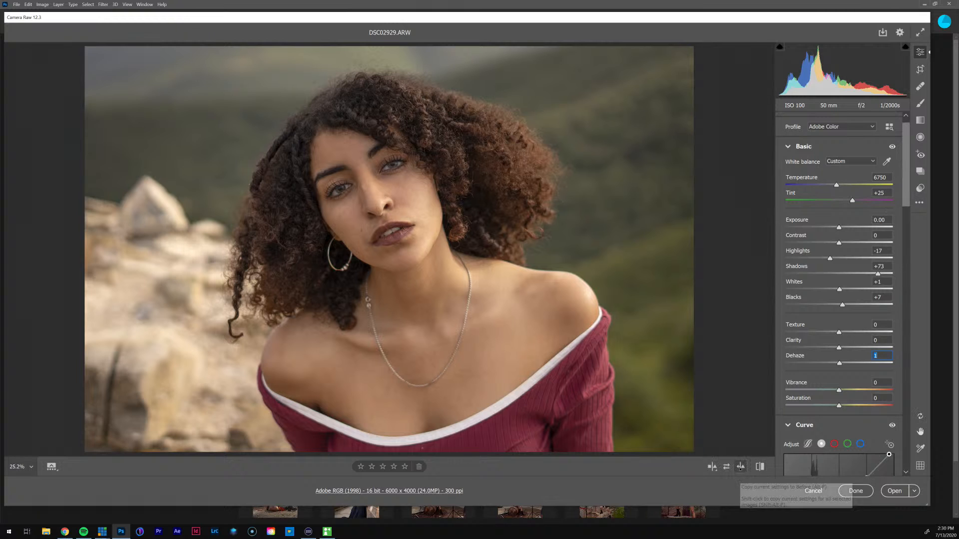
left_click(741, 467)
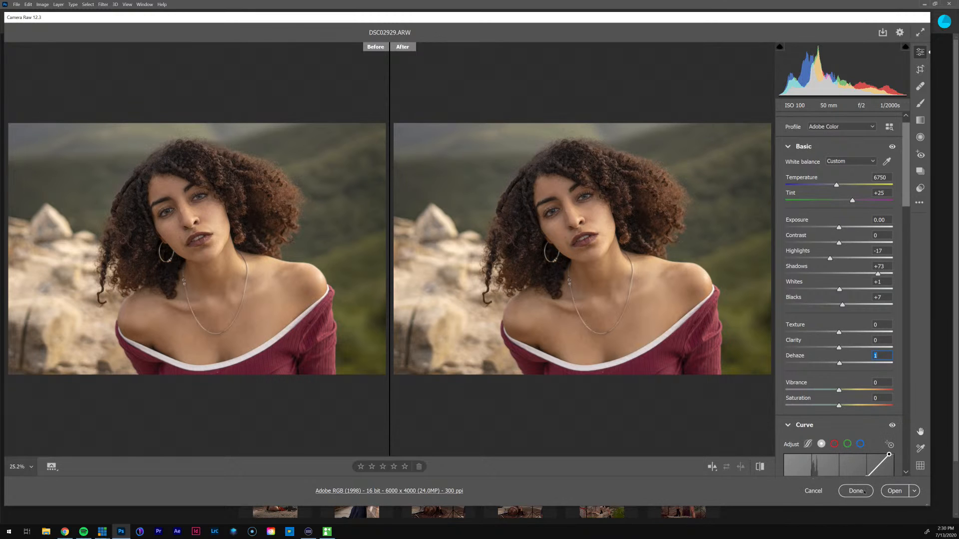
left_click(894, 492)
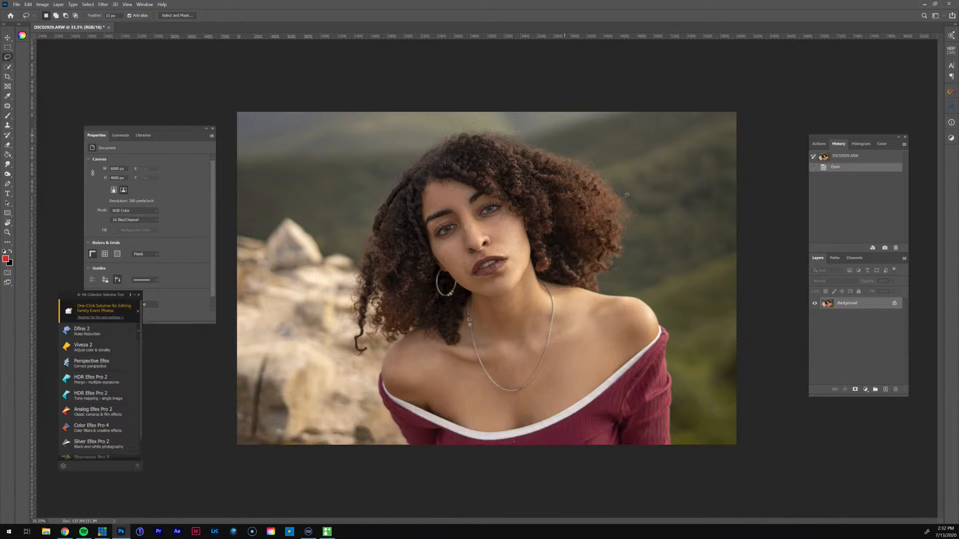
Step: Duplicate the Background layer and run the FS (frequency separation) action from the 2020 action set
left_click(818, 144)
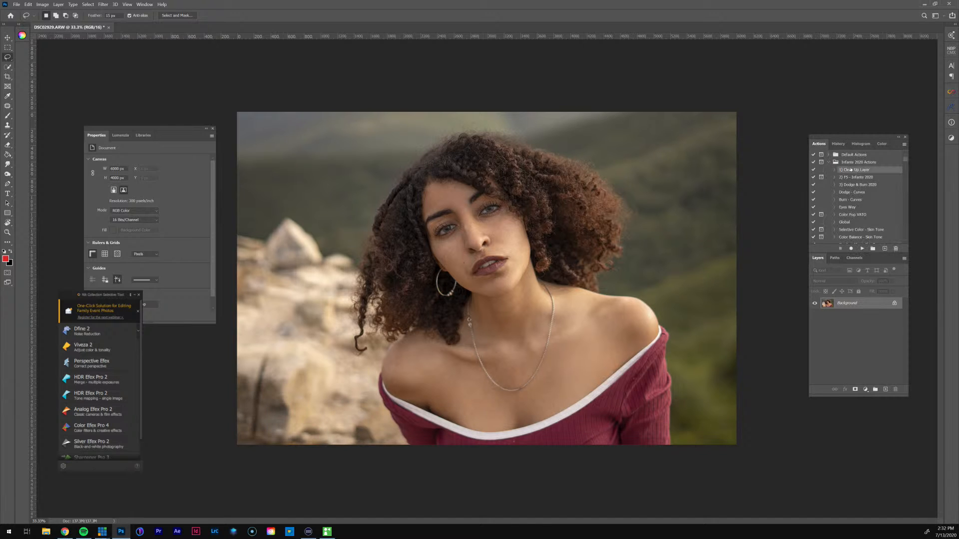
key("ctrl+j")
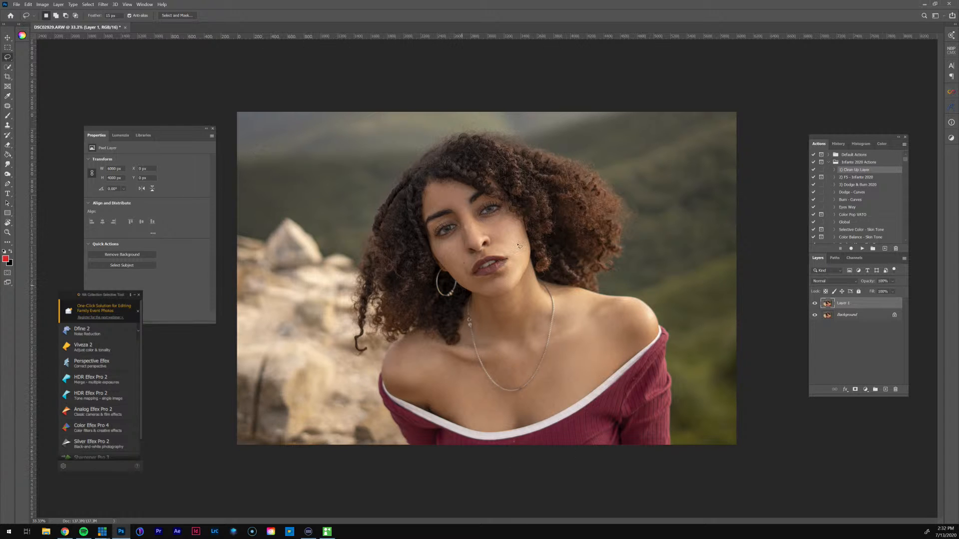
left_click(846, 177)
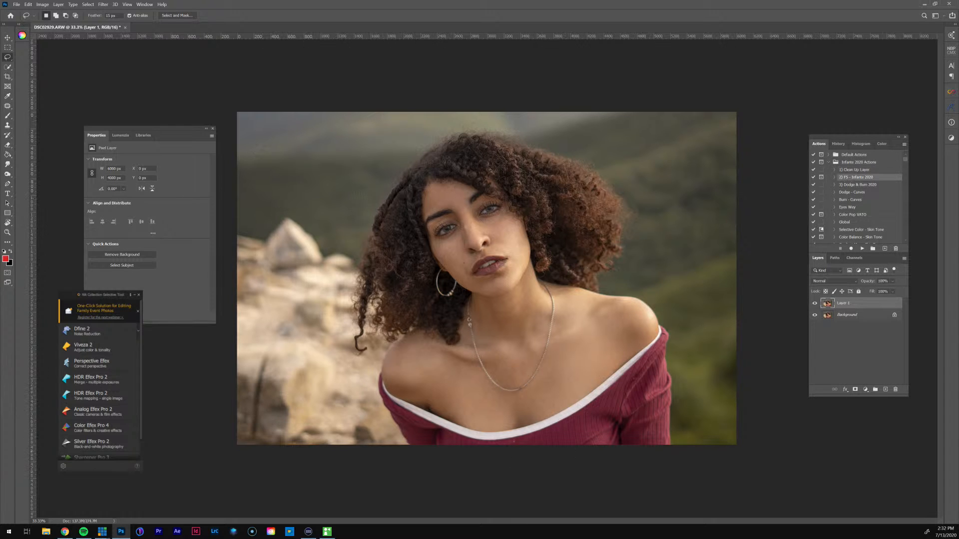
left_click(862, 249)
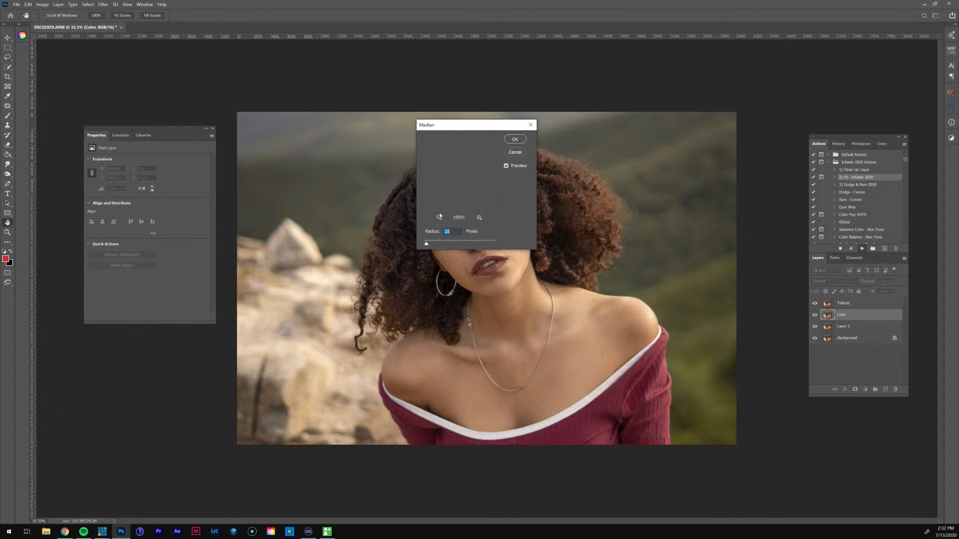
Step: Preview the Median filter on the face and skin at several zoom levels and set its radius to 15 pixels
left_click(439, 217)
left_click(438, 218)
left_click_drag(466, 165, 485, 231)
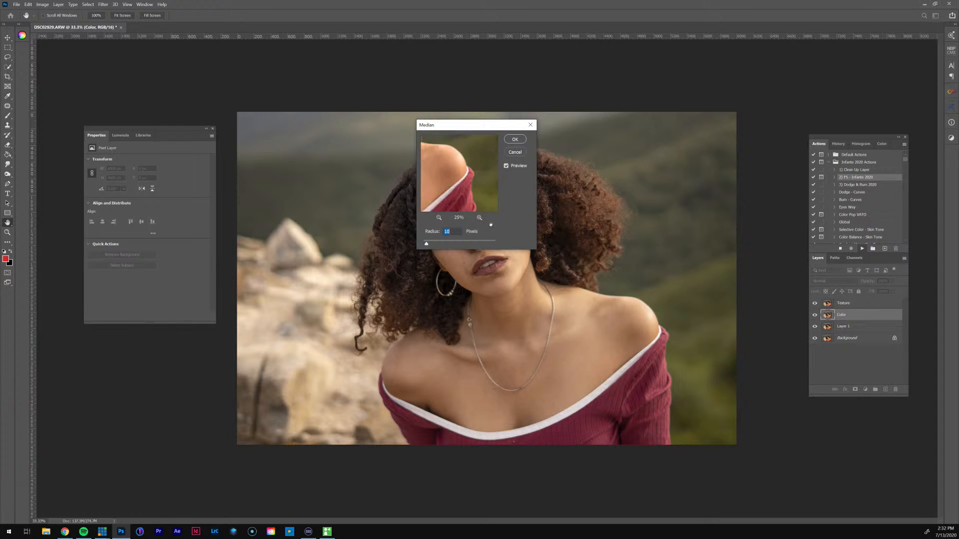
left_click_drag(436, 177, 512, 185)
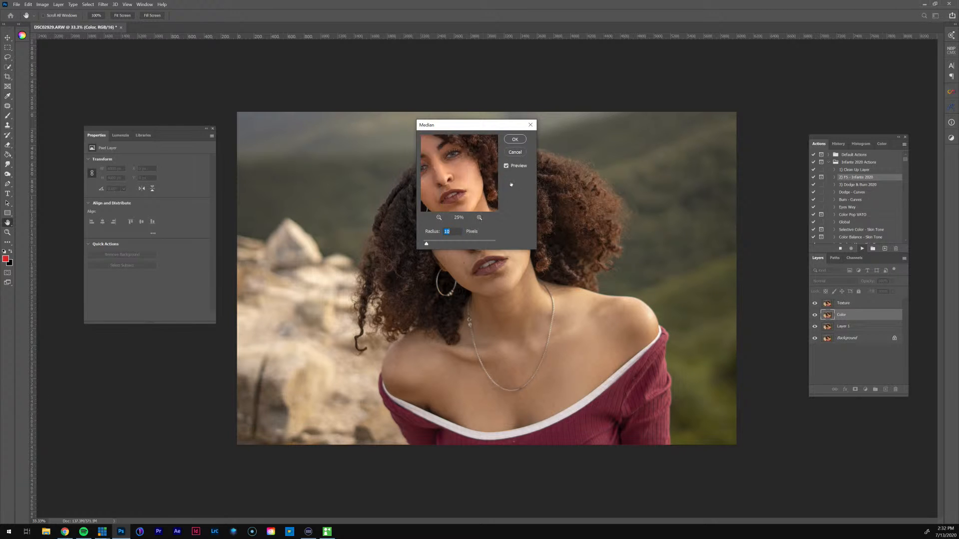
left_click_drag(460, 205, 485, 217)
left_click(480, 218)
left_click(480, 218)
left_click(480, 218)
mouse_move(466, 173)
left_mouse_down()
mouse_move(475, 198)
mouse_move(478, 186)
left_mouse_up()
mouse_move(464, 149)
left_mouse_down()
mouse_move(472, 173)
mouse_move(471, 145)
left_mouse_up()
mouse_move(473, 200)
left_mouse_down()
mouse_move(474, 165)
mouse_move(478, 186)
left_mouse_up()
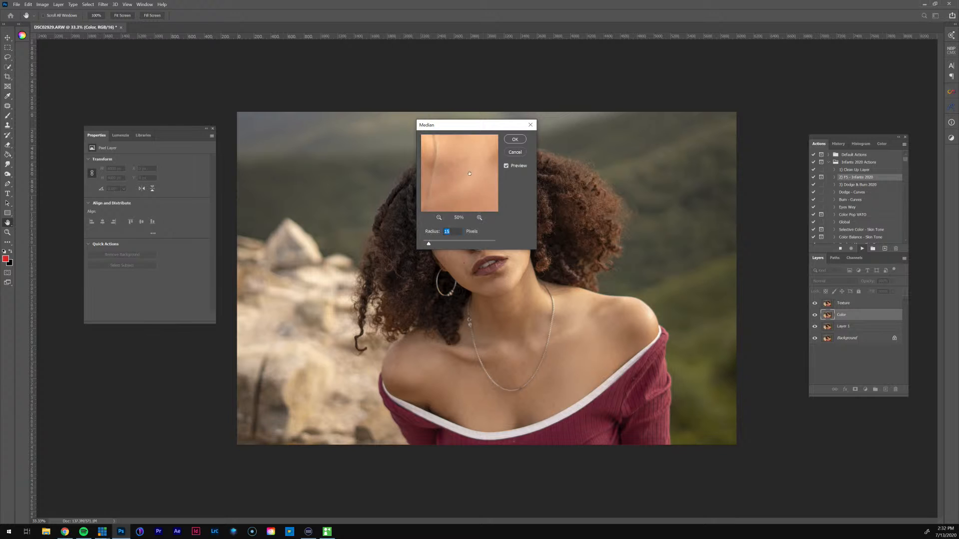
Step: Enter 1 as the Median radius and check the effect in the filter preview around the hair
left_click_drag(468, 171, 482, 198)
left_click_drag(439, 145, 463, 154)
type("1")
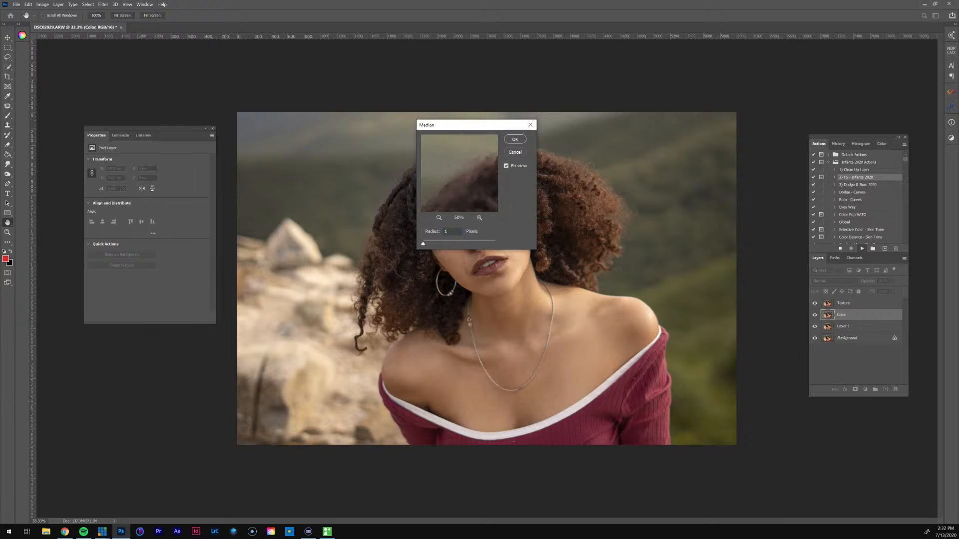
left_click_drag(489, 181, 433, 163)
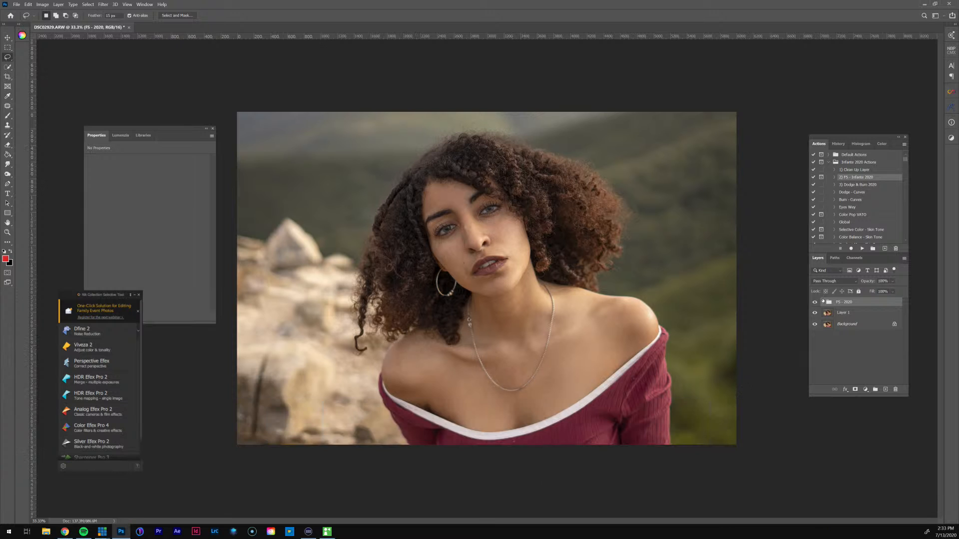
Step: Select the Texture layer in the FS - 2020 group and clone-stamp the small blemishes on the forehead
left_click(822, 302)
left_click(849, 323)
key("z")
left_click(464, 206)
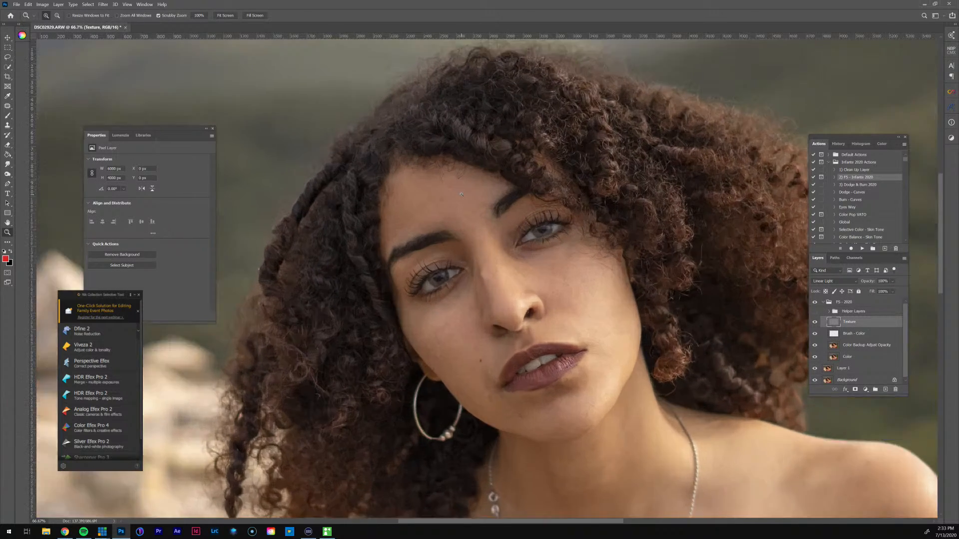
left_click(461, 194)
left_click(421, 191)
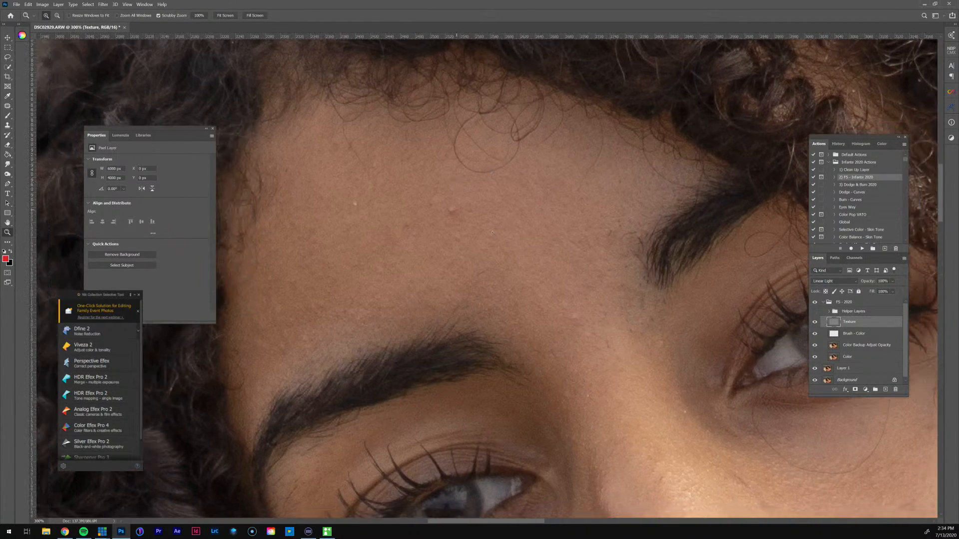
key("s")
key("bracketright")
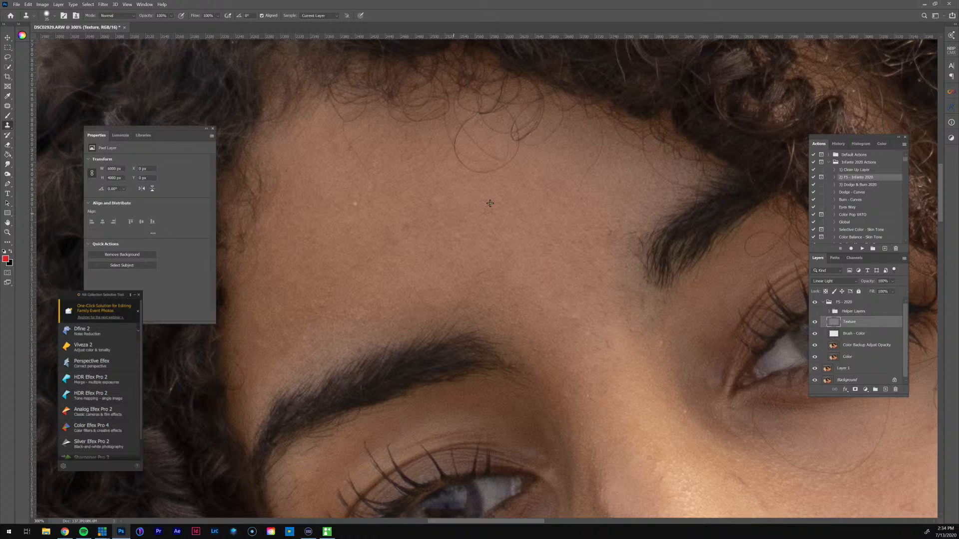
left_click(452, 241)
key("bracketleft")
left_click(604, 226, "alt")
Step: Clone out the small spots between the eyebrows and the stray hairs below the eye's outer corner
left_click_drag(616, 304, 506, 216)
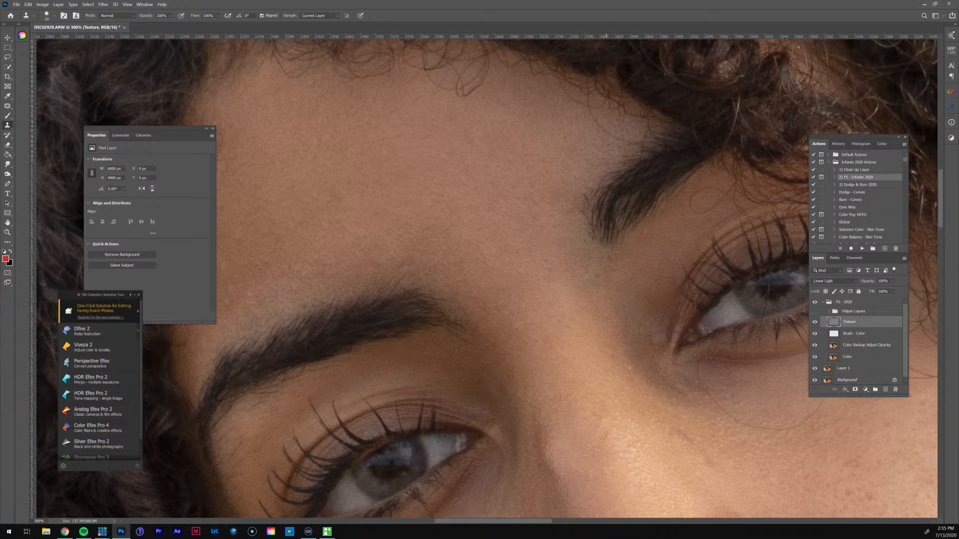
left_click_drag(541, 261, 532, 258)
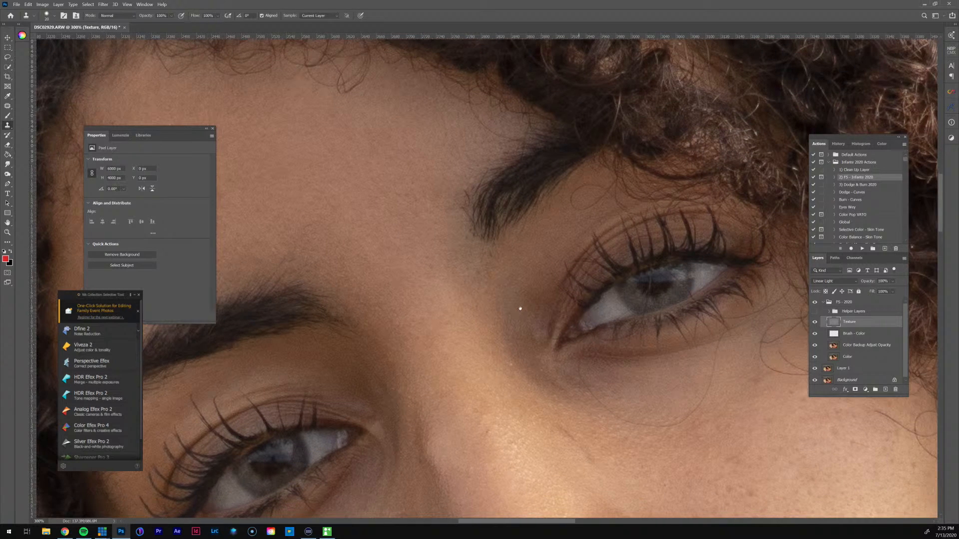
left_click_drag(520, 309, 435, 254)
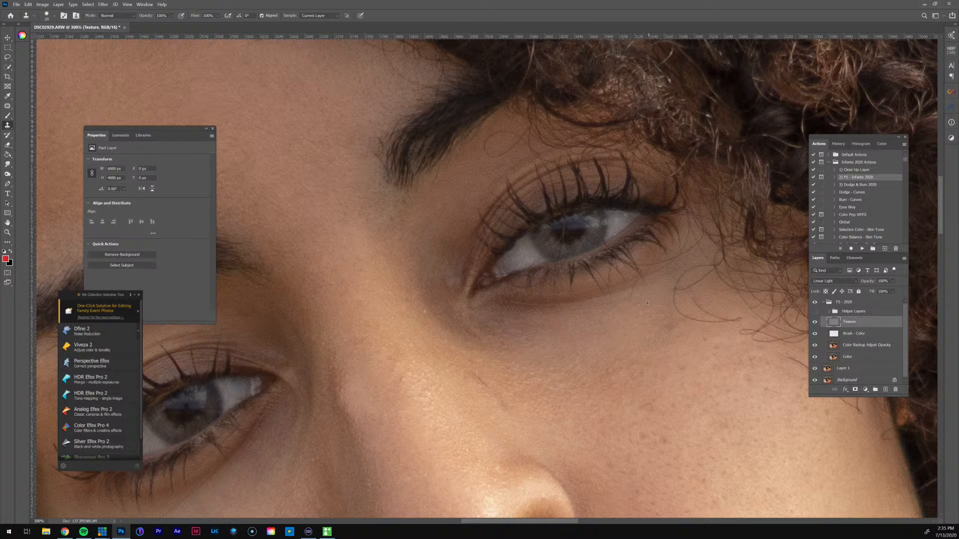
left_click(723, 330)
left_click_drag(736, 322, 700, 322)
left_click_drag(649, 281, 723, 421)
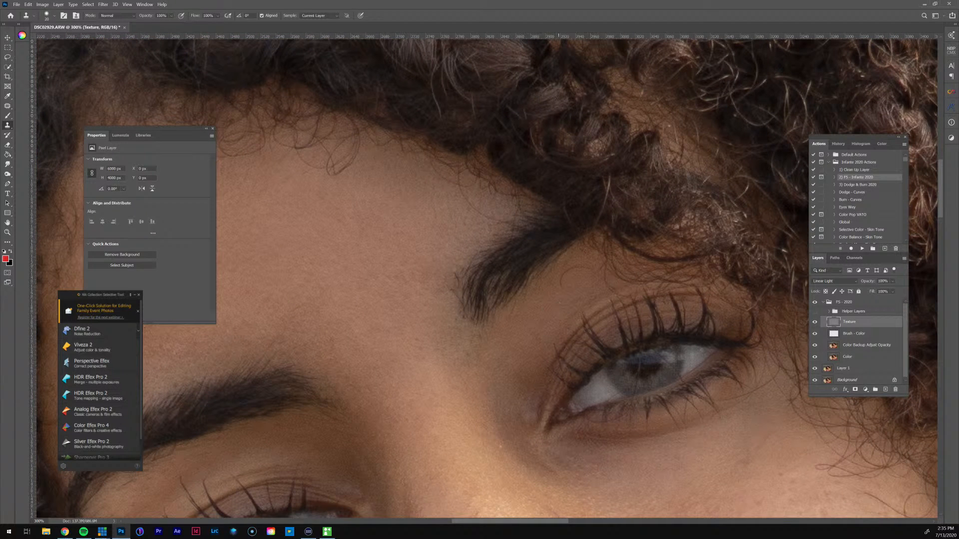
Step: Clone clean skin texture over the dark spots on the cheek below the eye
left_click_drag(694, 374, 531, 242)
left_click_drag(554, 325, 404, 264)
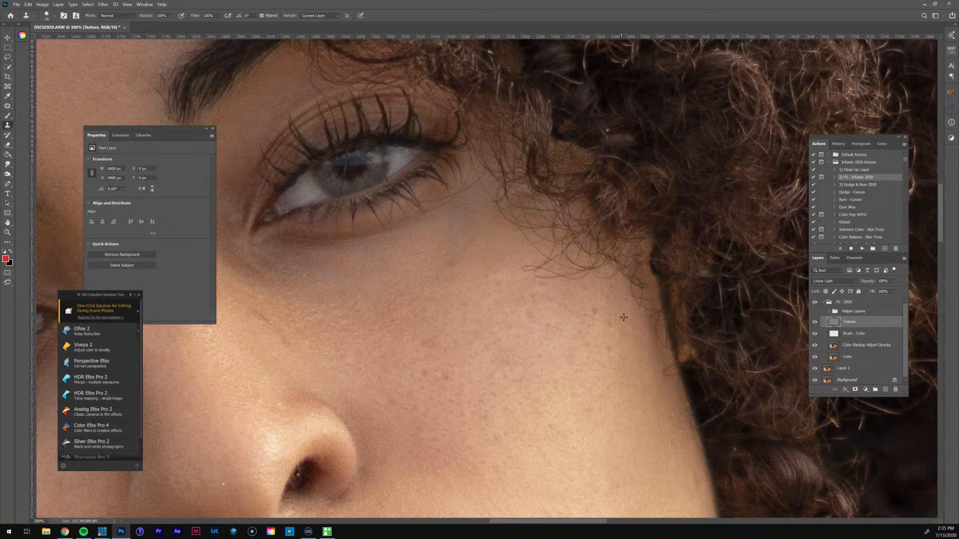
left_click(584, 381)
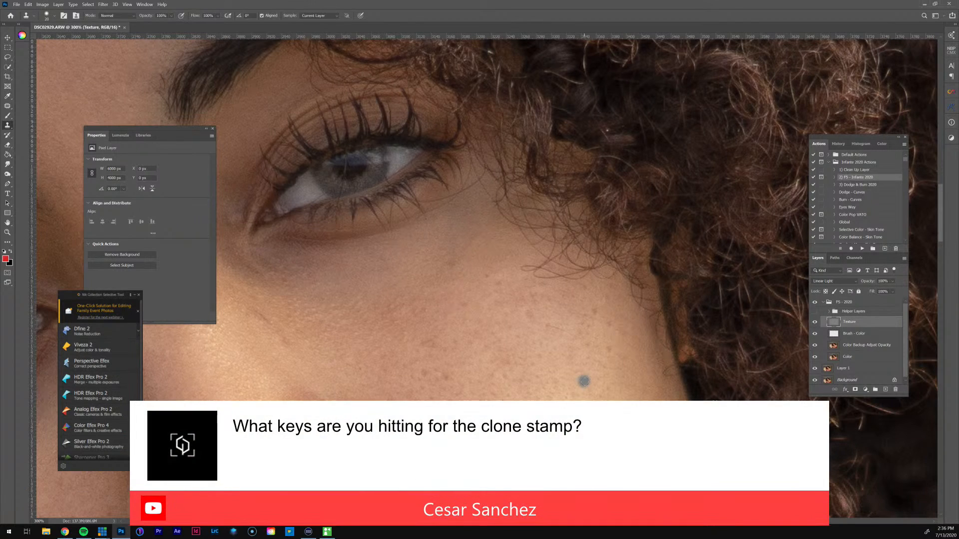
left_click(509, 385)
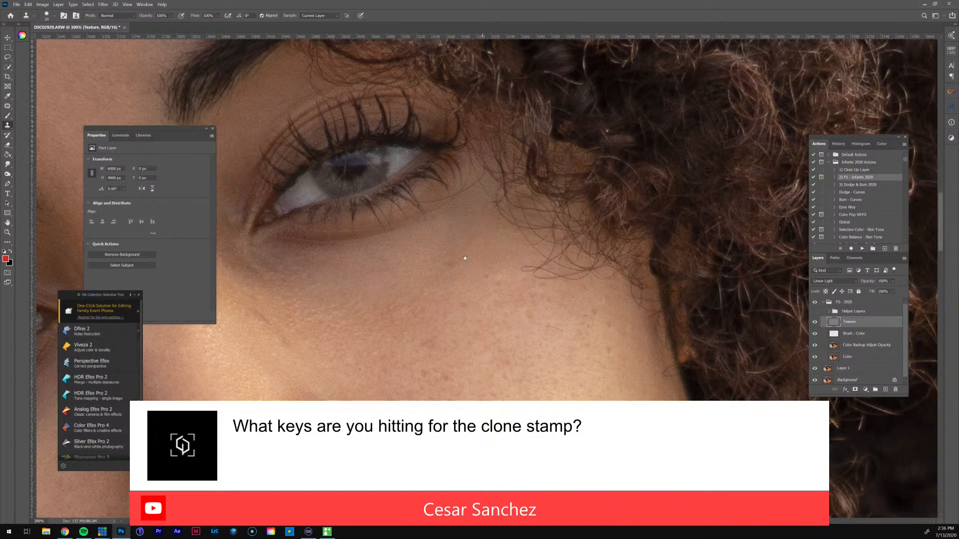
Step: Clone out the bright specks and small blemishes on the nose and around the nostril
scroll(555, 221, "down", 3)
left_click_drag(555, 221, 630, 212)
left_click_drag(526, 282, 600, 258)
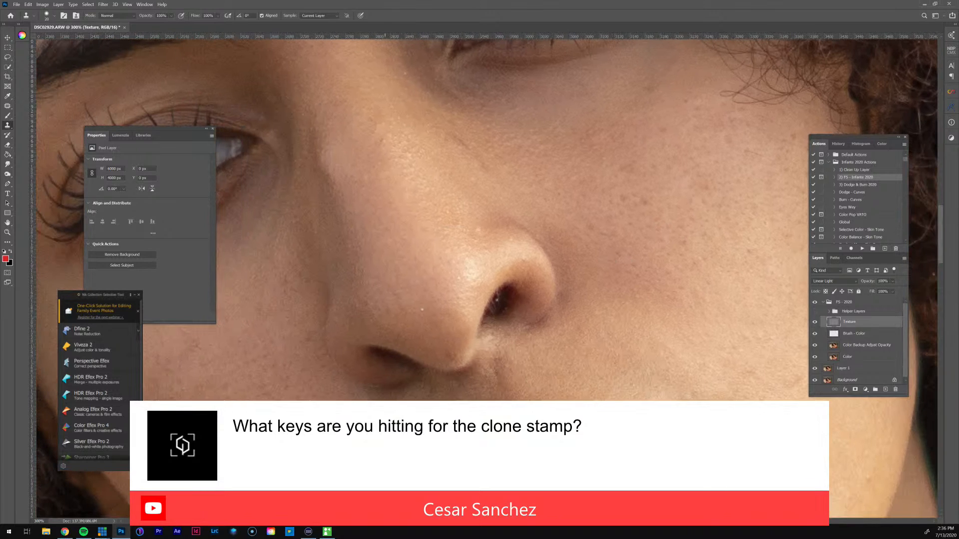
left_click(422, 282)
left_click(498, 314, "alt")
left_click(499, 300)
Step: Enlarge the clone brush and cover the rough skin texture and blemishes beside and below the corner of the mouth
left_click_drag(419, 386, 486, 271)
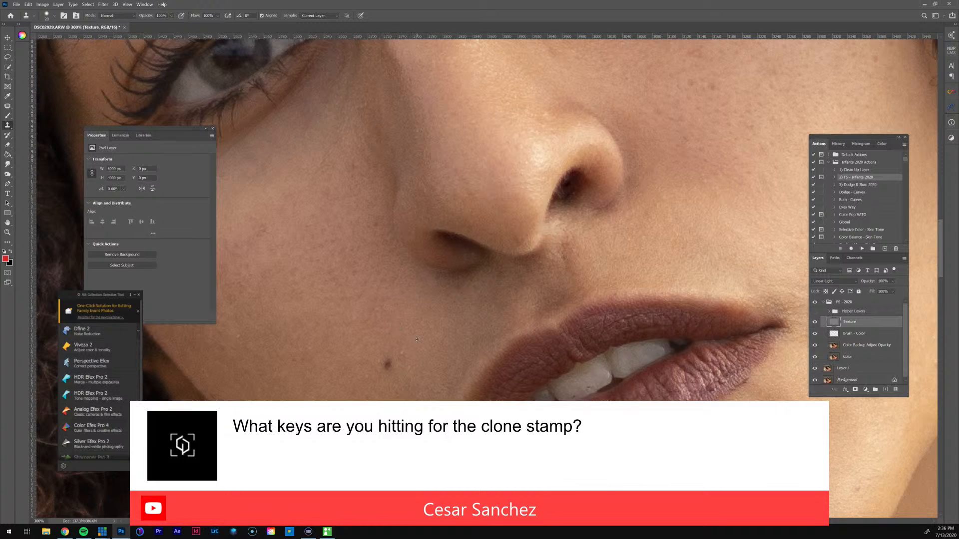
left_click_drag(364, 391, 417, 350)
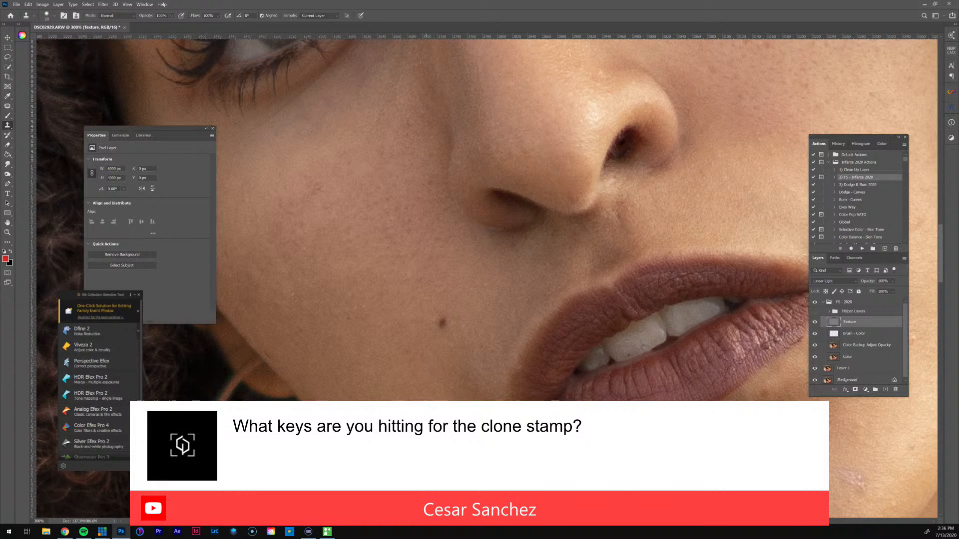
left_click_drag(461, 453, 419, 376)
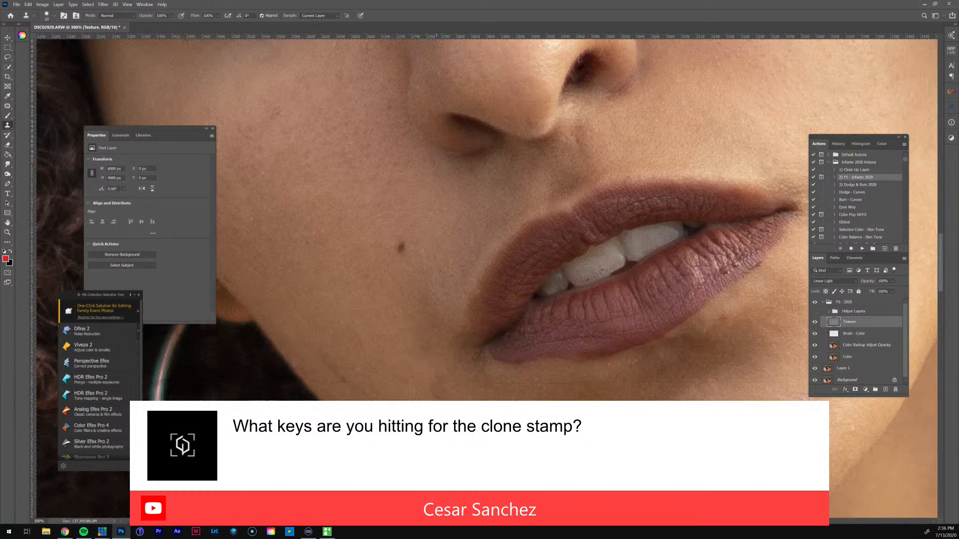
key("bracketright")
key("bracketright")
key("bracketright")
left_click_drag(532, 423, 532, 356)
left_click_drag(444, 341, 19, 333)
left_click_drag(657, 365, 825, 383)
left_click(557, 308, "alt")
left_click(531, 341)
left_click(549, 345)
left_click(558, 348)
left_click(558, 356)
left_click(558, 345)
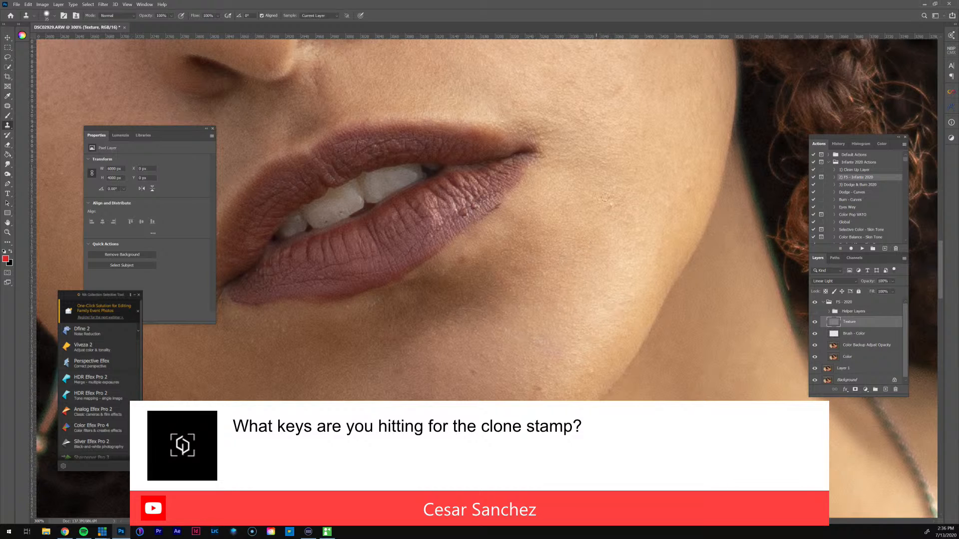
Step: Clone out the remaining spots on the chin and along the jawline from nearby clean skin
scroll(609, 202, "up", 4)
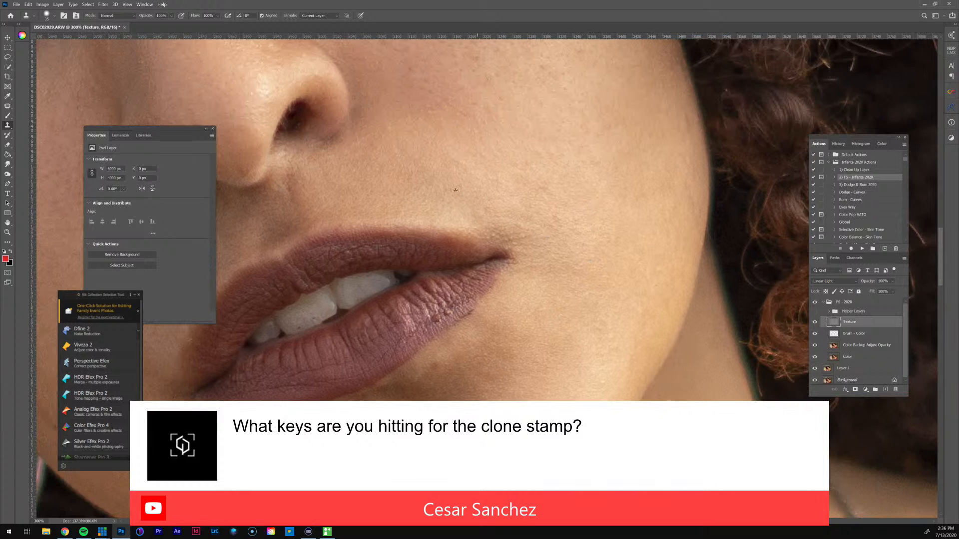
scroll(576, 235, "down", 5)
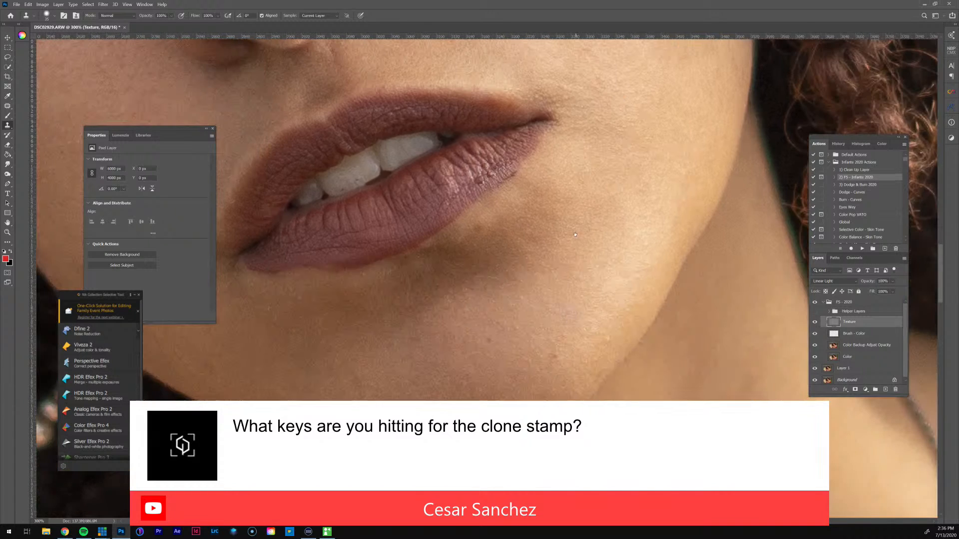
scroll(496, 309, "down", 3)
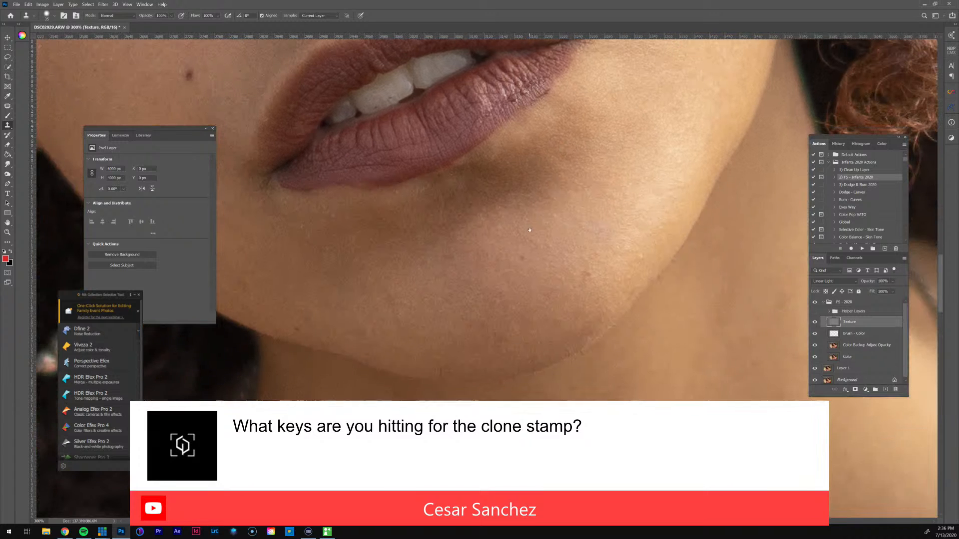
left_click(593, 252, "alt")
left_click(588, 274)
left_click(580, 283)
left_click_drag(519, 315, 585, 282)
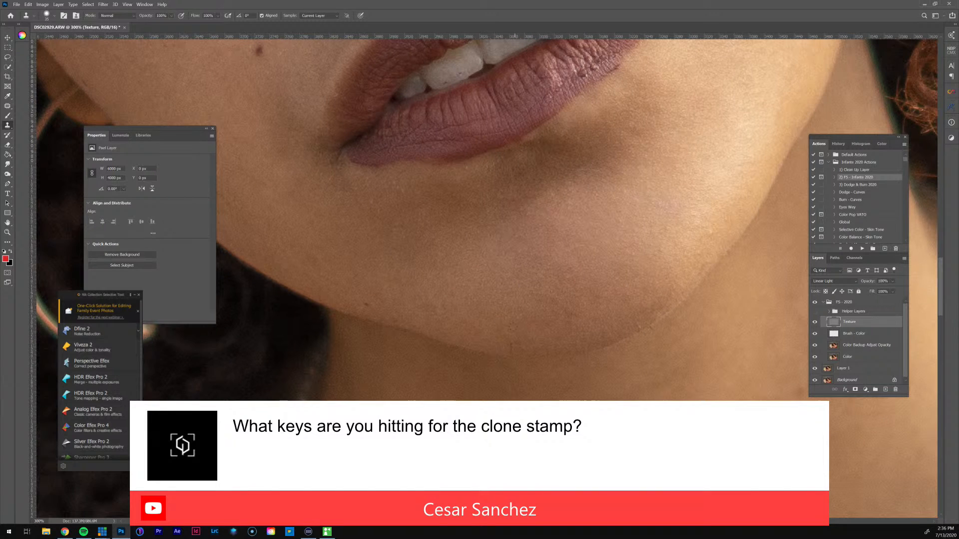
left_click_drag(407, 209, 578, 359)
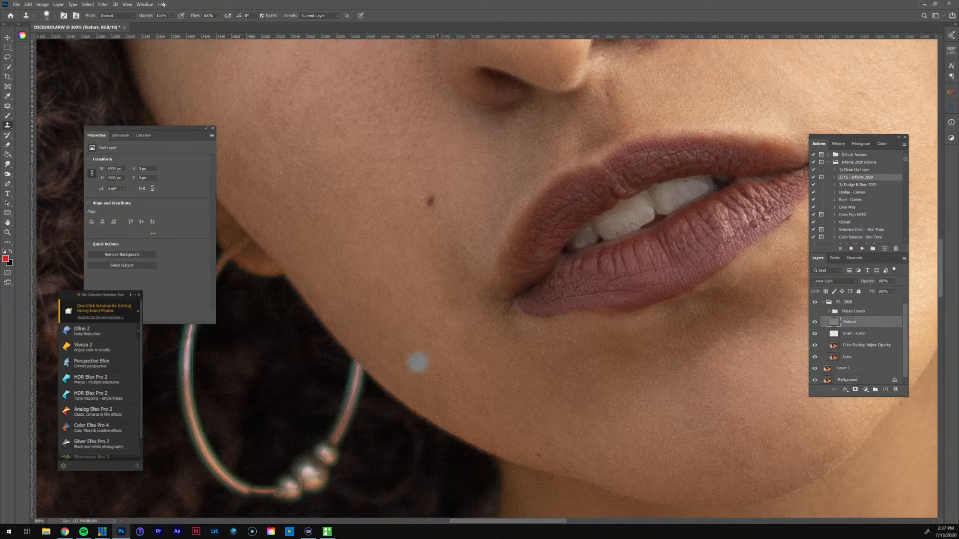
Step: Clone-stamp the blemishes on the chest below the necklace at 200% zoom
scroll(454, 316, "down", 3)
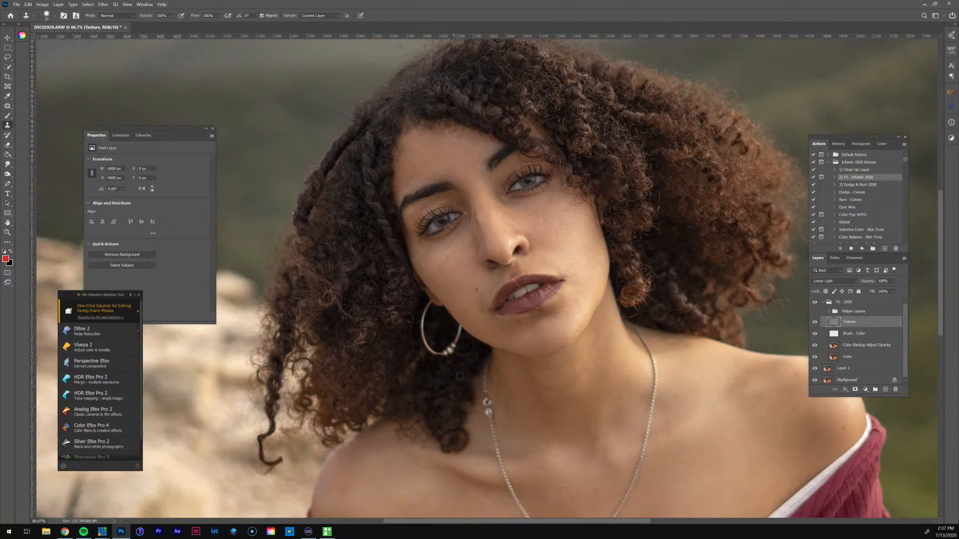
left_click_drag(555, 458, 548, 281)
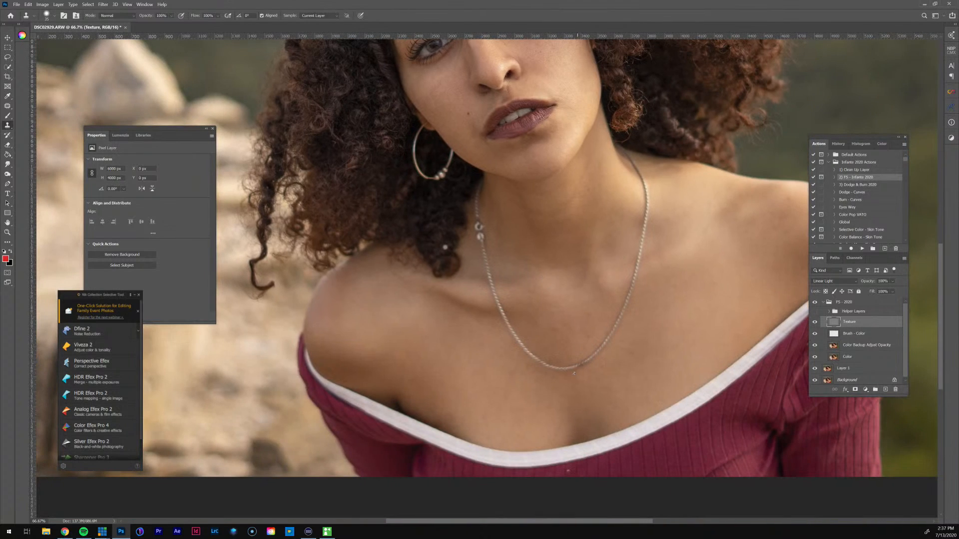
key("z")
left_click(547, 398)
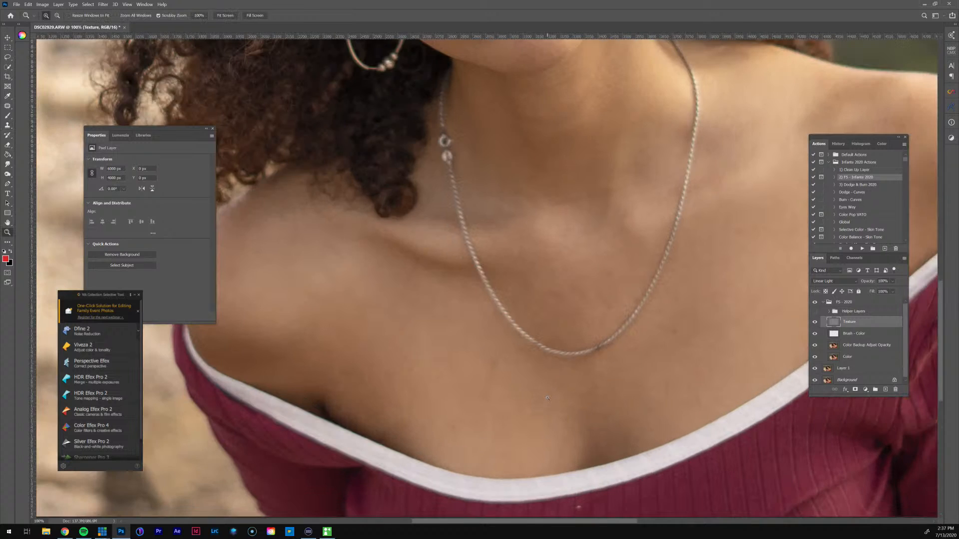
left_click(547, 398)
left_click_drag(548, 398, 525, 377)
key("s")
left_click(427, 418)
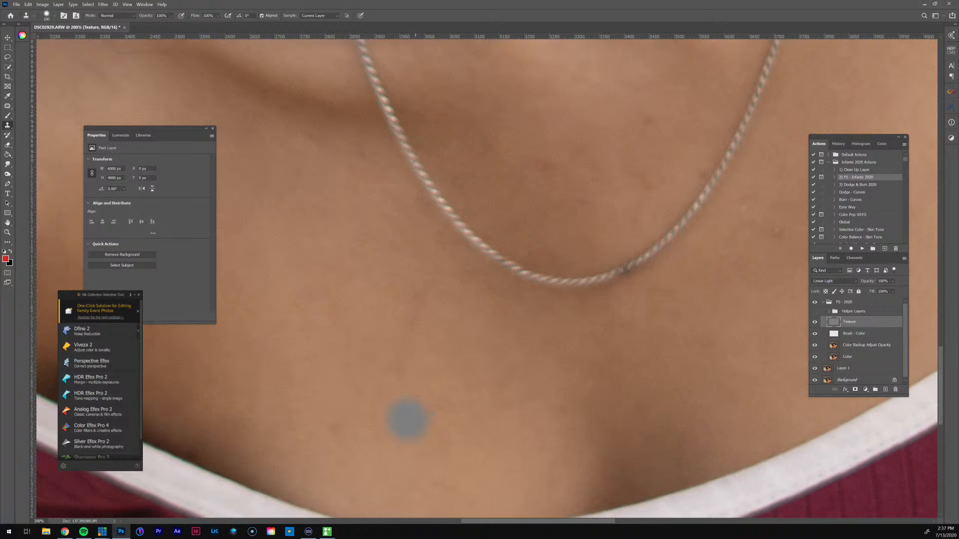
Step: Clone out the small spots on the upper chest around the necklace and across the adjoining shoulder
left_click_drag(547, 195, 500, 359)
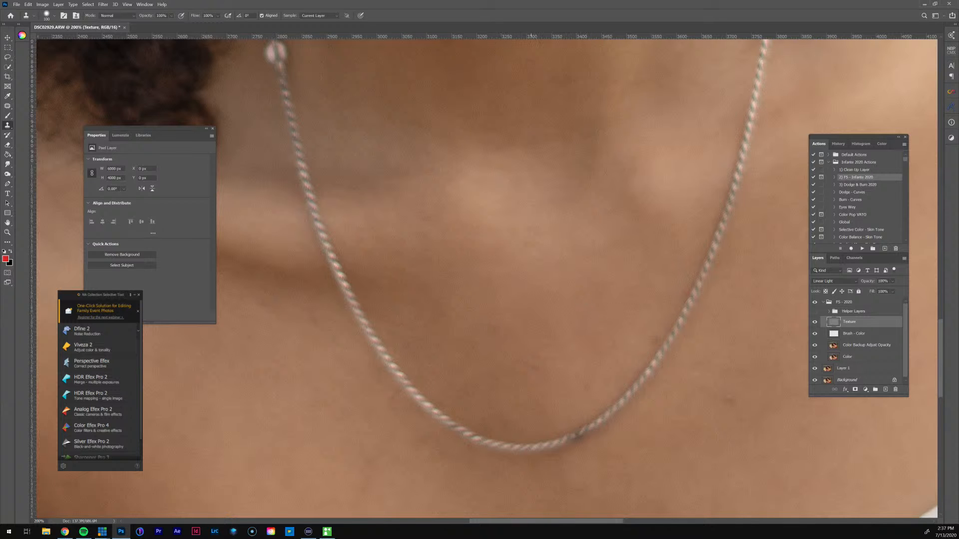
left_click_drag(644, 373, 380, 330)
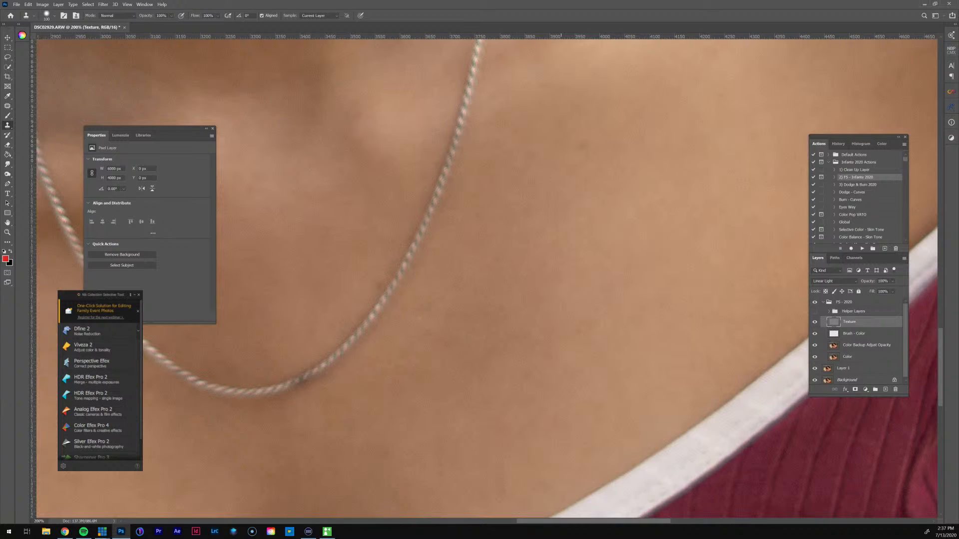
left_click_drag(555, 279, 484, 451)
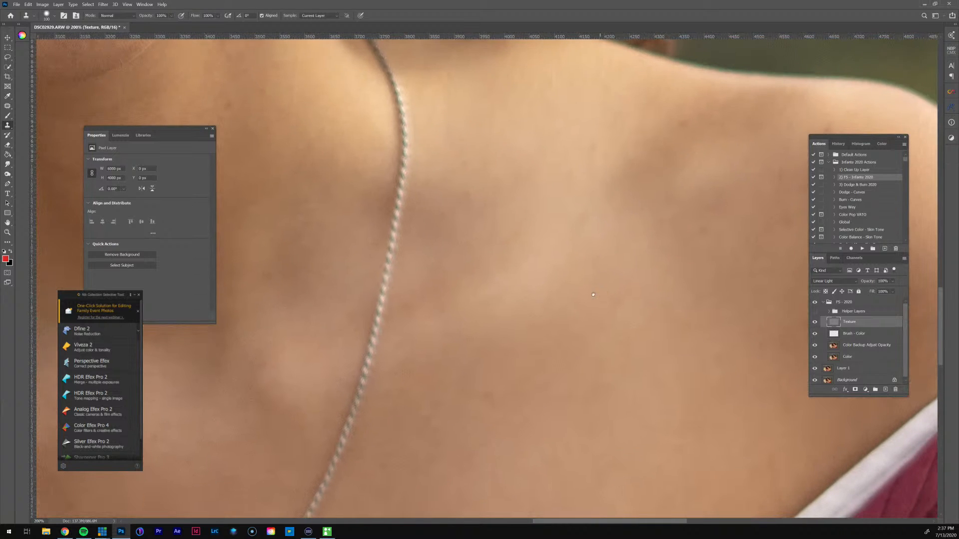
left_click_drag(556, 302, 472, 388)
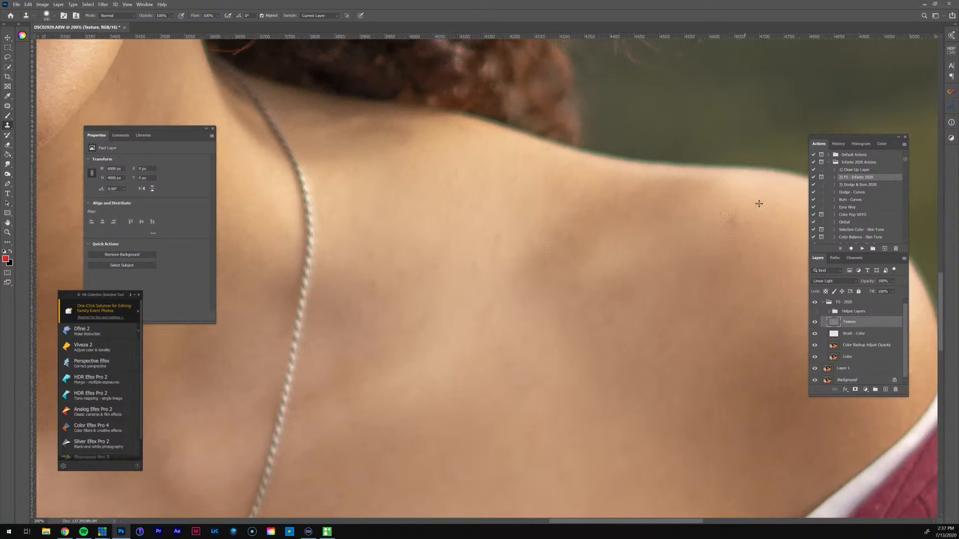
left_click_drag(708, 368, 555, 236)
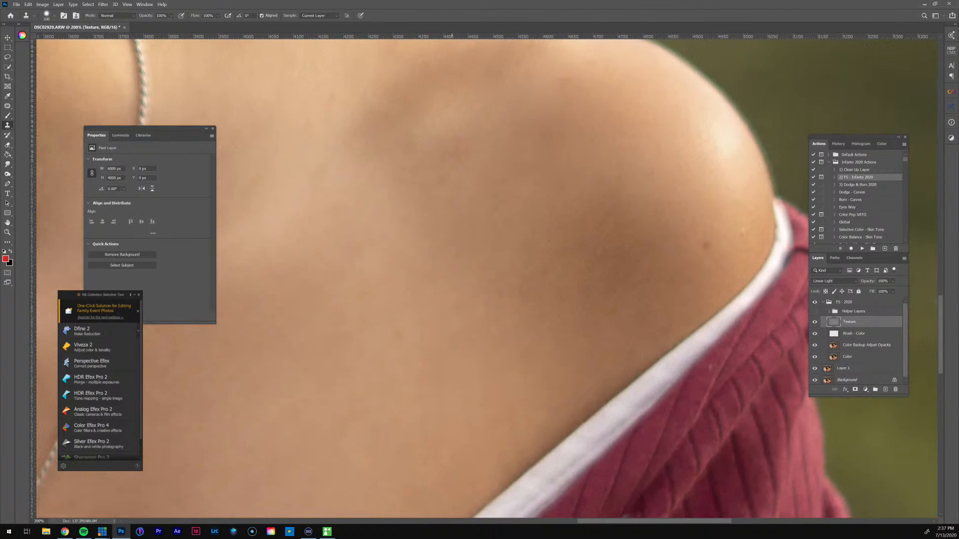
Step: Examine the neck, the opposite shoulder and the curls above it for remaining texture flaws
left_click_drag(450, 214, 937, 294)
left_click_drag(569, 313, 670, 357)
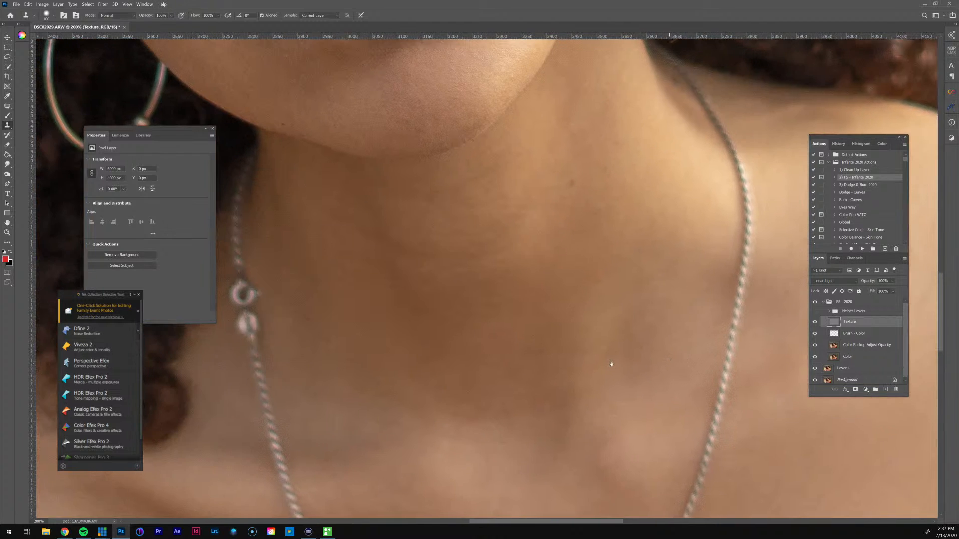
left_click_drag(550, 375, 629, 354)
left_click_drag(333, 429, 330, 311)
left_click_drag(365, 477, 644, 268)
left_click_drag(437, 291, 631, 266)
left_click_drag(478, 91, 541, 265)
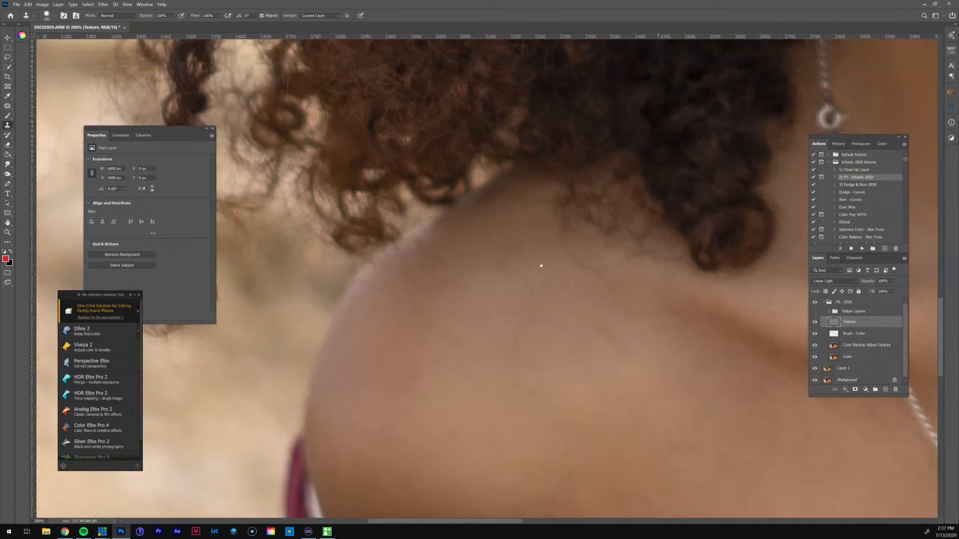
left_click_drag(643, 243, 694, 403)
left_click_drag(320, 60, 538, 205)
left_click_drag(595, 94, 501, 244)
Step: Examine the shoulder, the hair outline and the surrounding background for remaining texture flaws and stray hairs, finishing with the whole portrait
left_click_drag(578, 237, 400, 180)
left_click_drag(431, 92, 439, 264)
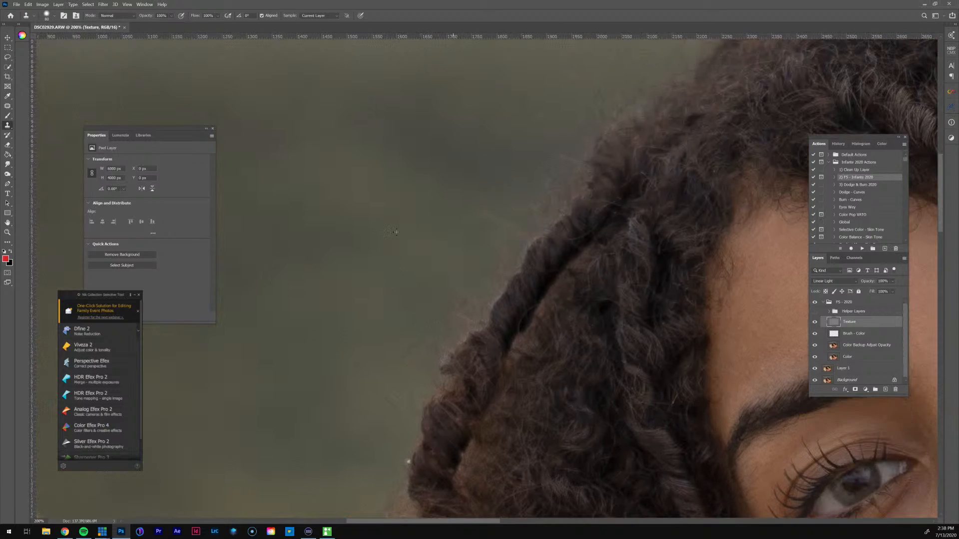
left_click_drag(509, 212, 476, 317)
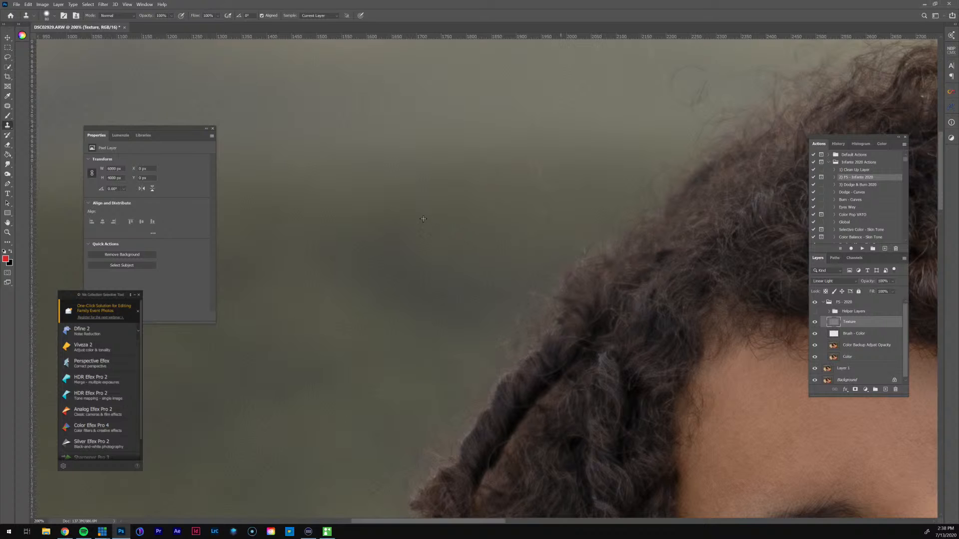
left_click_drag(453, 275, 422, 309)
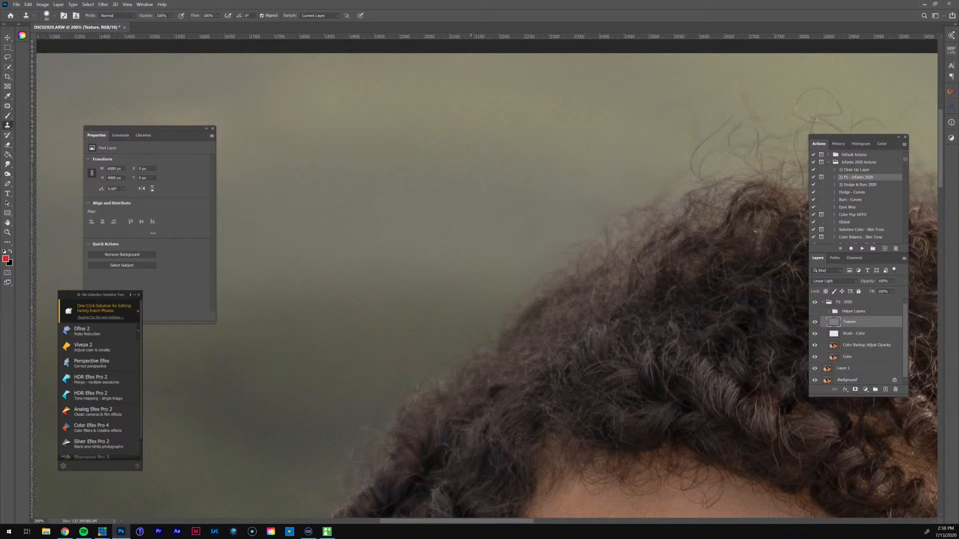
left_click_drag(508, 169, 283, 317)
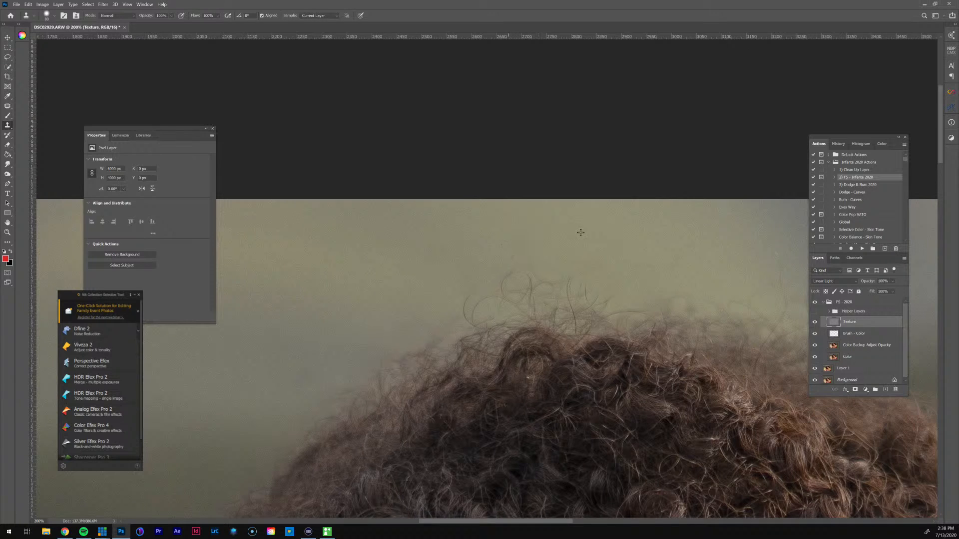
left_click_drag(682, 257, 469, 248)
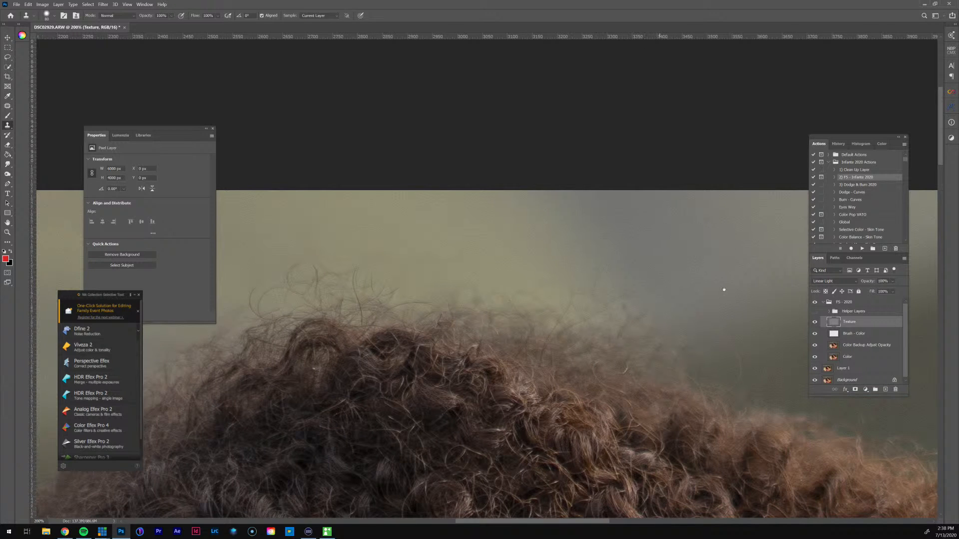
left_click_drag(719, 248, 562, 229)
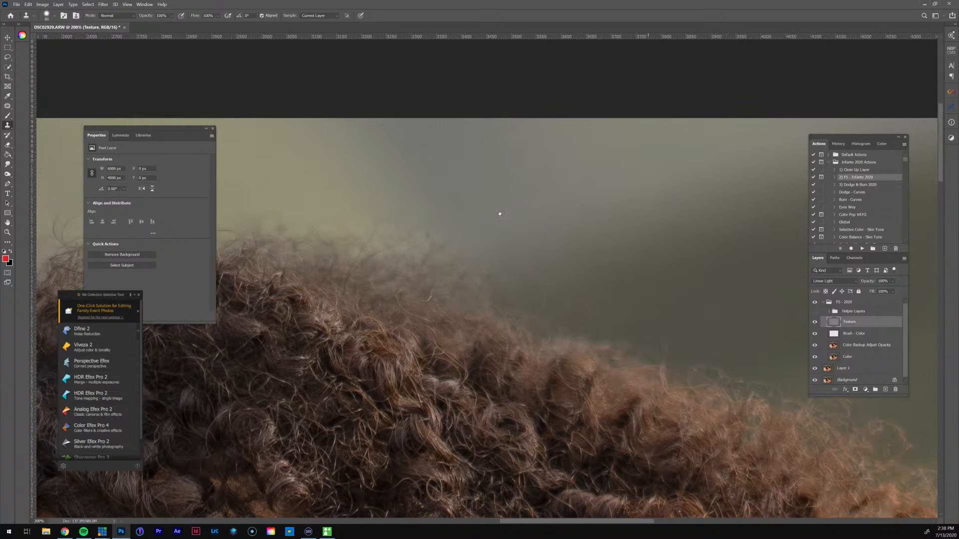
left_click_drag(614, 250, 350, 125)
left_click_drag(664, 289, 529, 223)
left_click_drag(699, 450, 559, 300)
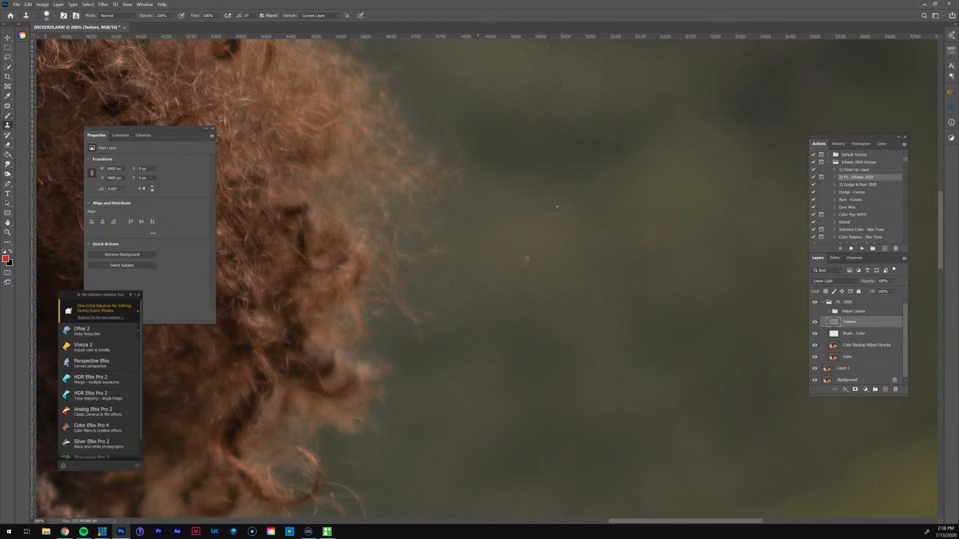
key("ctrl+minus")
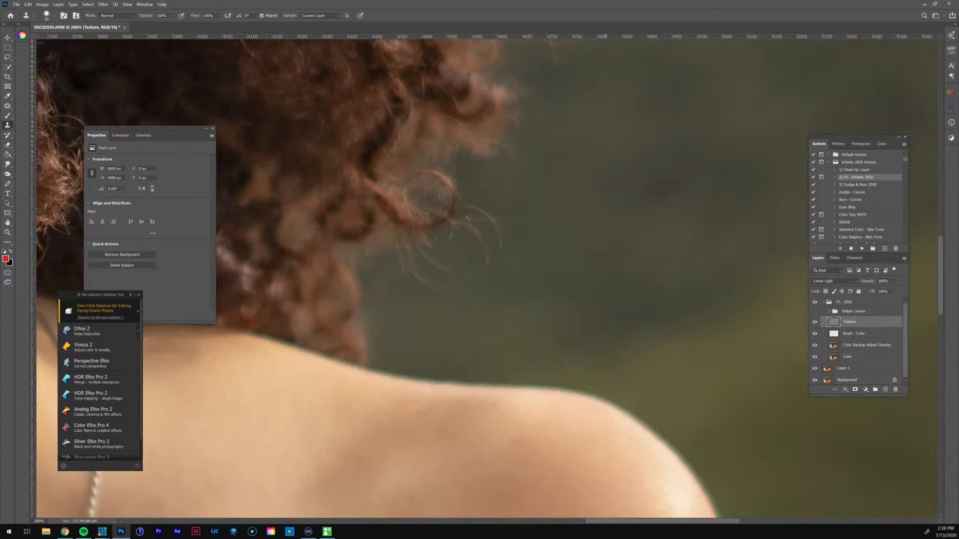
key("ctrl+minus")
key("ctrl+minus")
key("ctrl+minus")
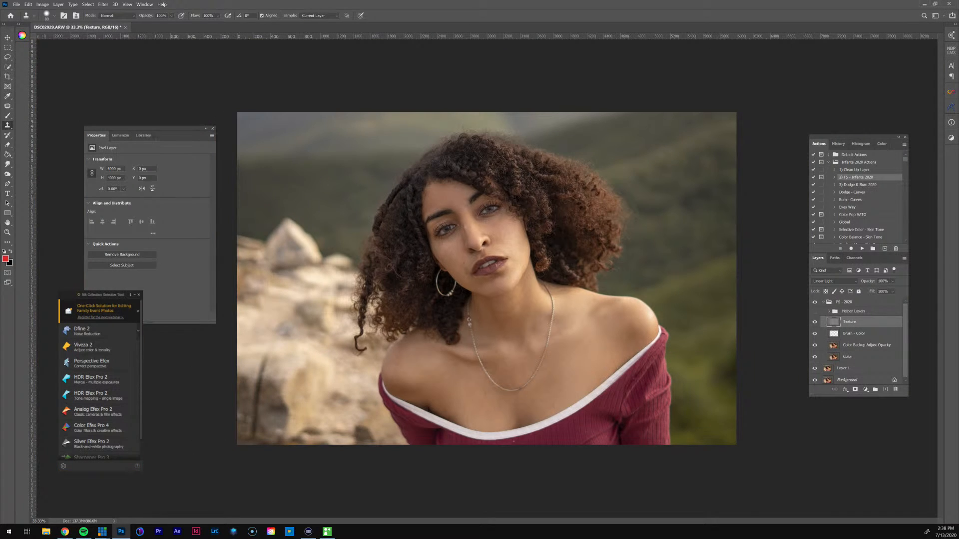
left_click(65, 531)
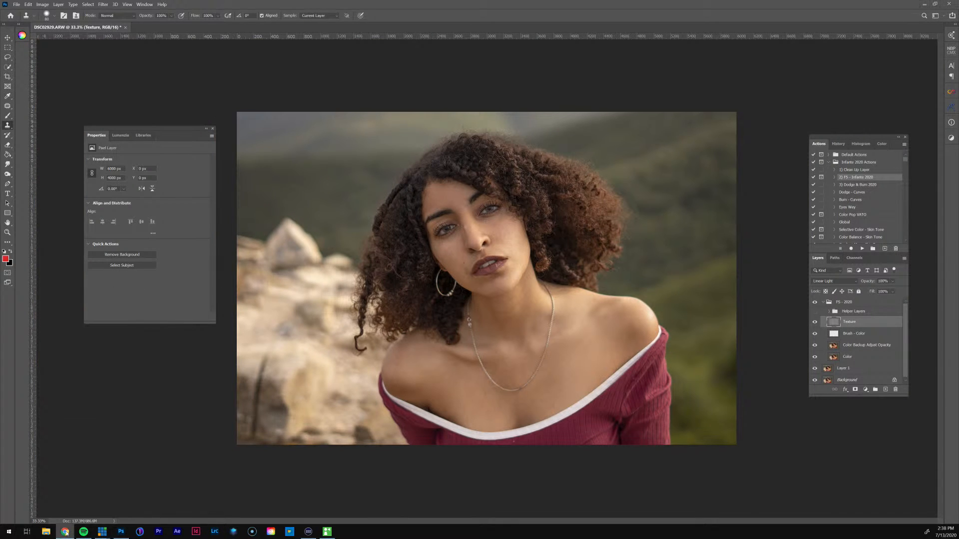
left_click(66, 533)
left_click(66, 533)
left_click(66, 533)
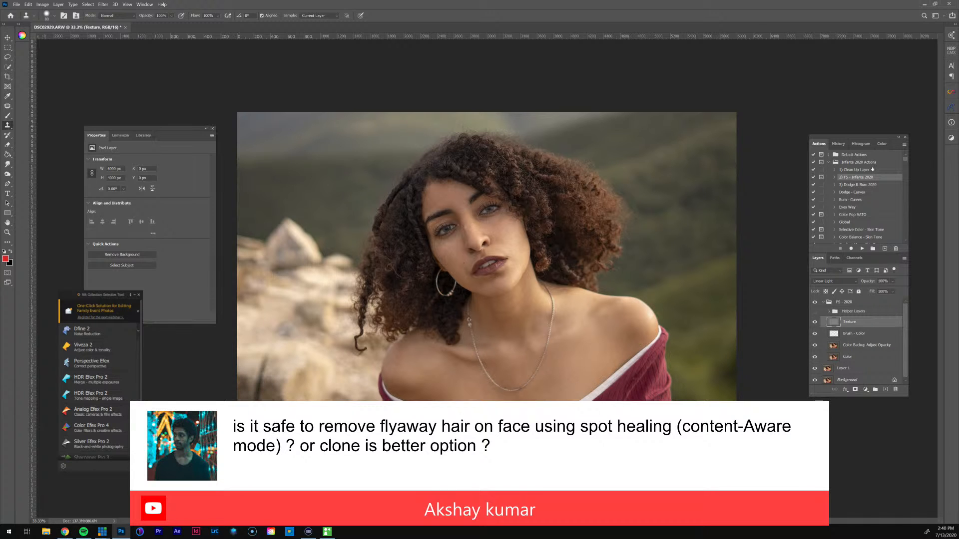
Step: Turn on and expand the Helper Layers group, and delete its Contrast Helper 1 adjustment layer
left_click(869, 347)
key("z")
left_click(476, 202)
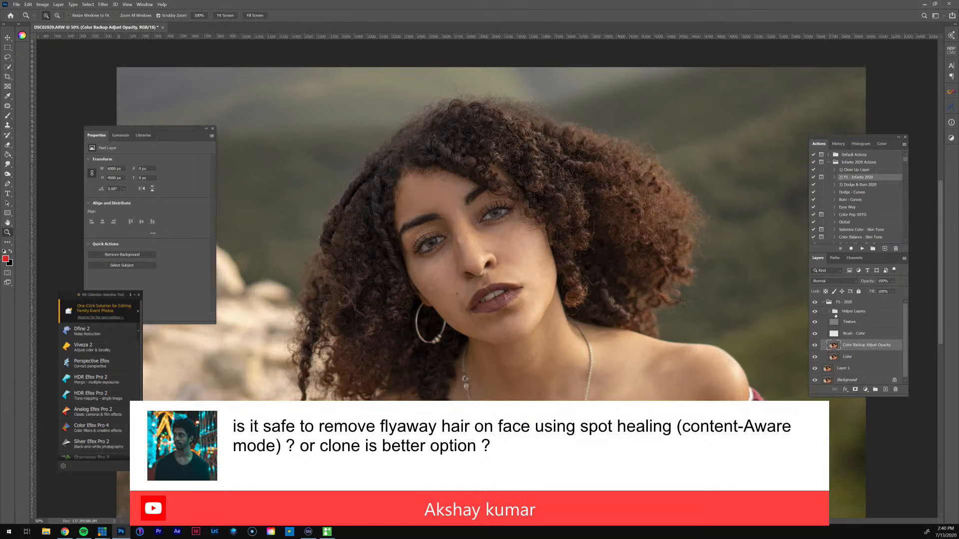
left_click(814, 311)
left_click(830, 311)
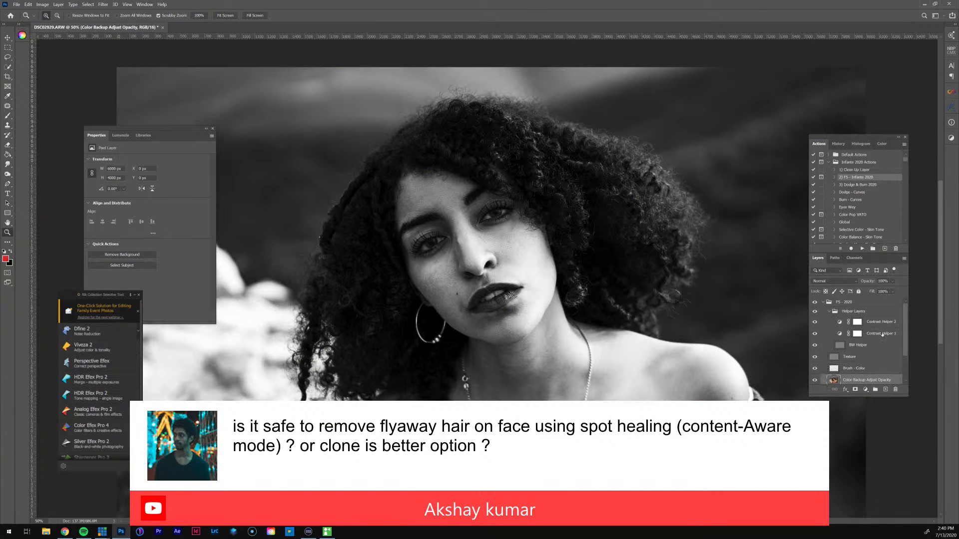
left_click(882, 334)
left_click_drag(889, 347, 895, 389)
Step: Steepen the Contrast Helper 2 curve into a stronger S shape, lowering the shadow point to about input 89, output 31
left_click(880, 321)
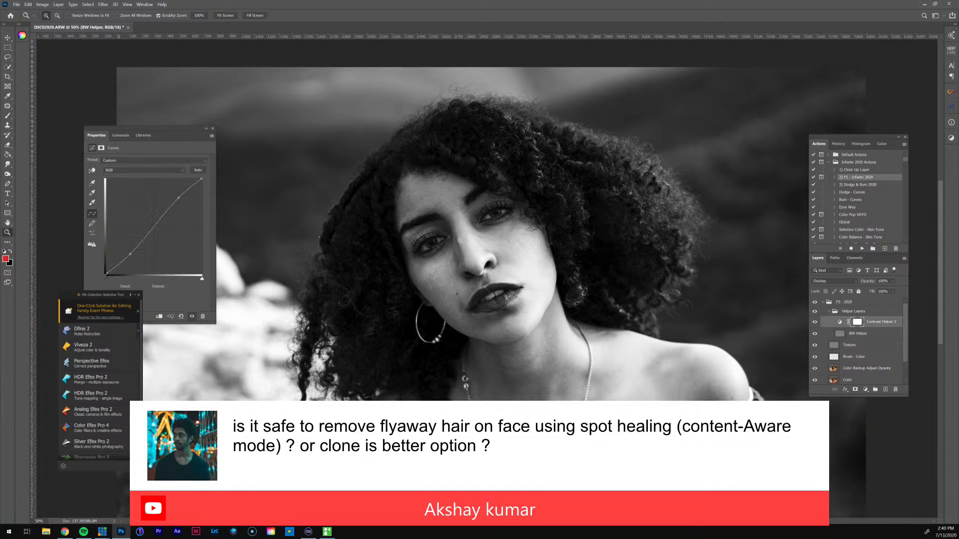
left_click(174, 199)
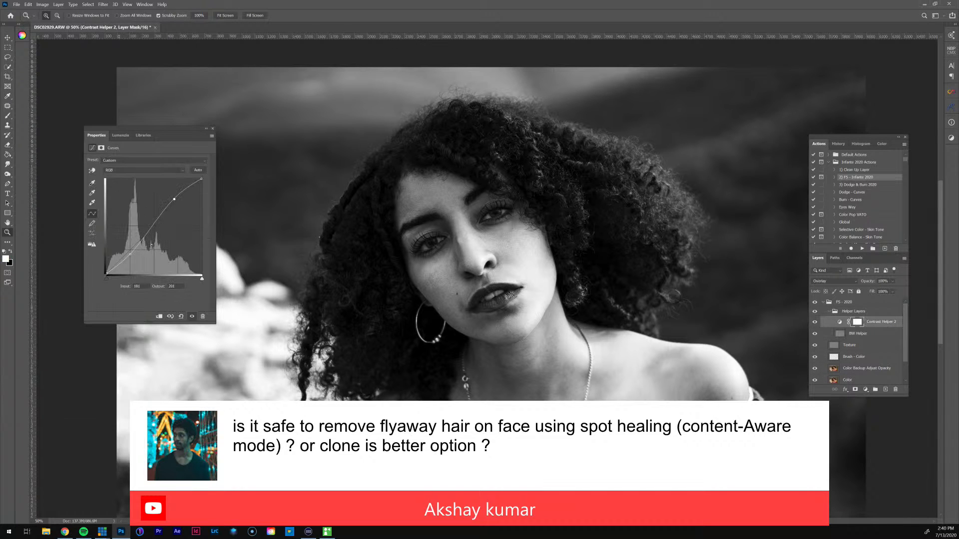
left_click_drag(130, 256, 135, 263)
left_click_drag(174, 199, 173, 200)
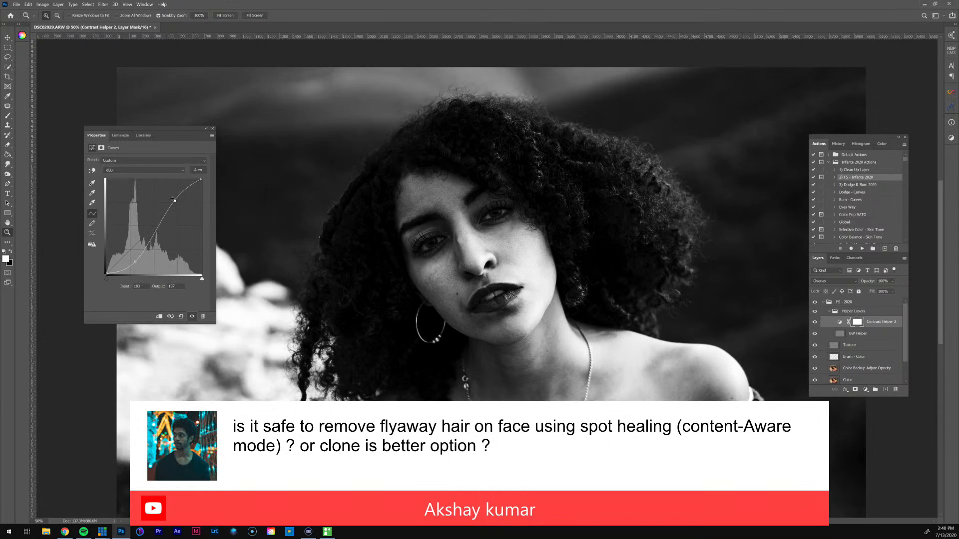
left_click_drag(136, 261, 139, 262)
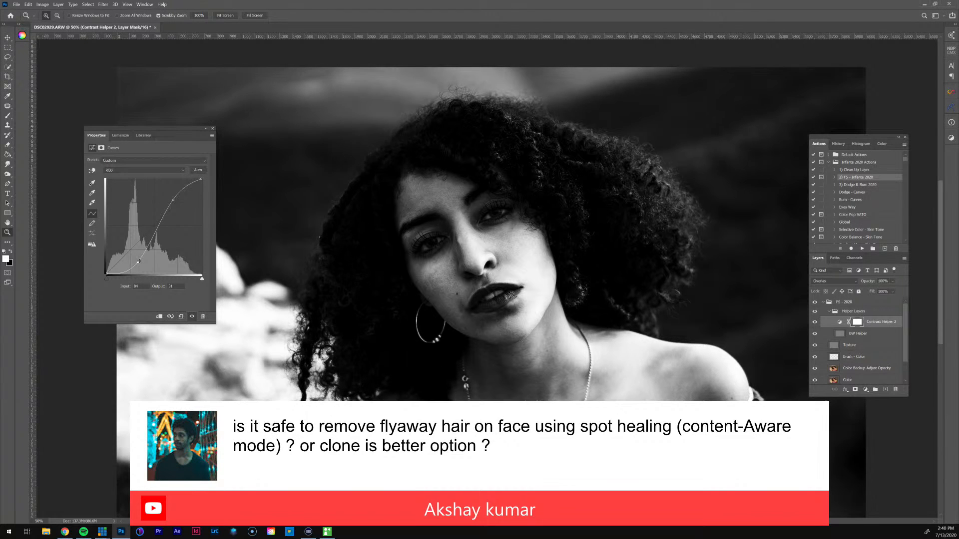
left_click_drag(174, 200, 171, 198)
Step: Blend the uneven tones across the forehead with the Mixer Brush on the Color Backup Adjust Opacity layer
left_click(864, 369)
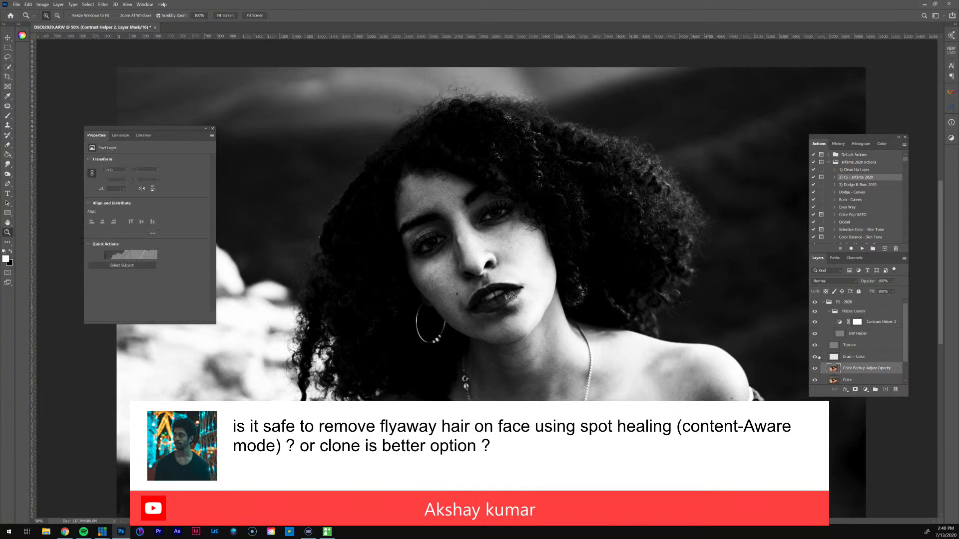
key("b")
key("shift+b")
key("d")
key("x")
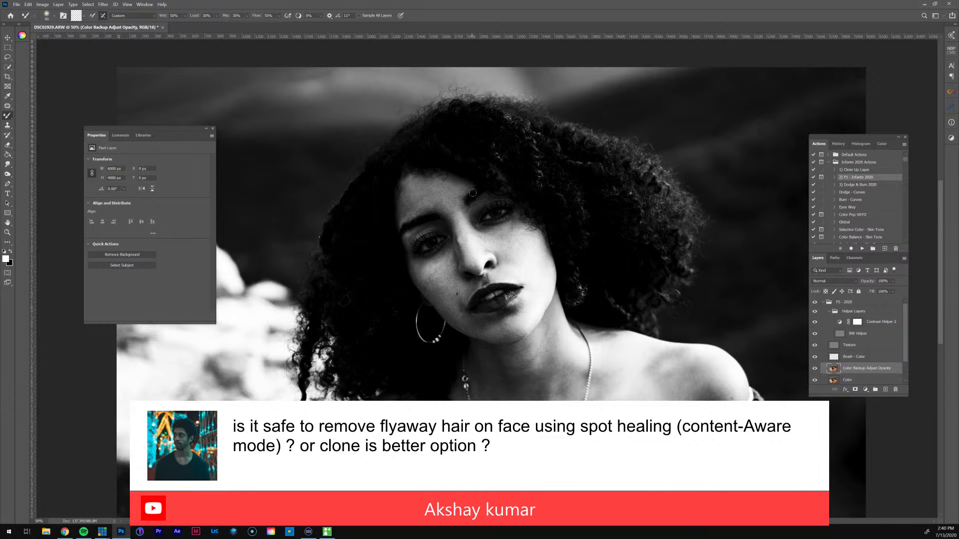
key("z")
left_click(424, 185)
left_click(424, 185)
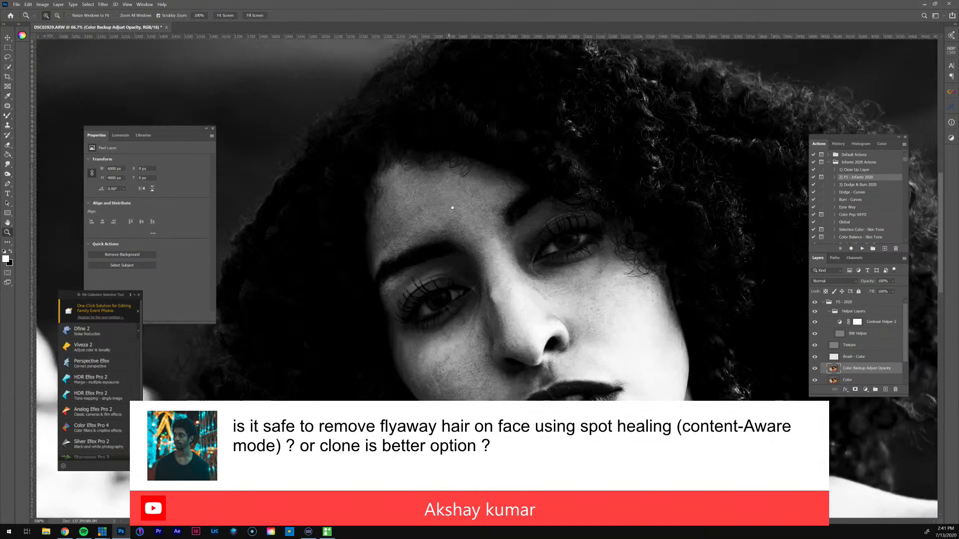
key("b")
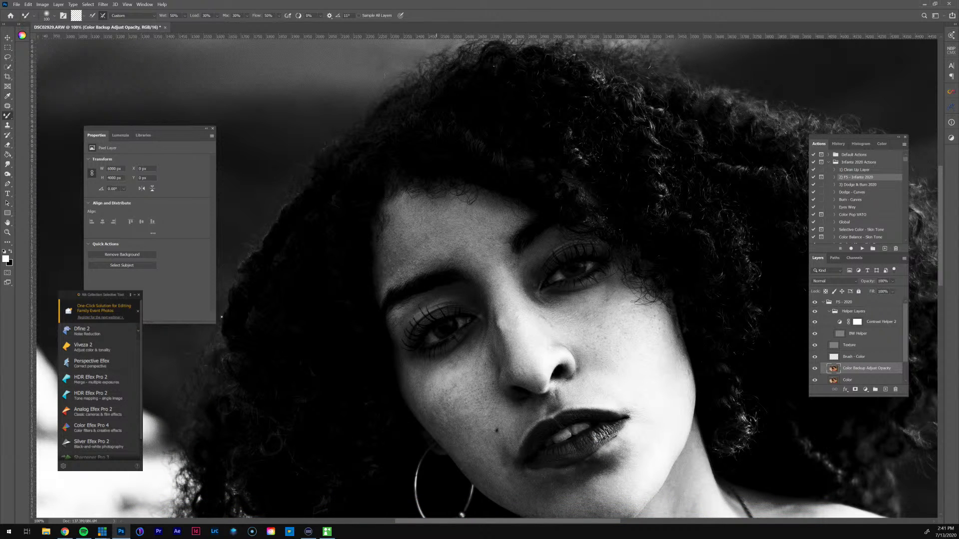
mouse_move(429, 228)
left_mouse_down()
mouse_move(416, 220)
mouse_move(426, 206)
left_mouse_up()
key("]")
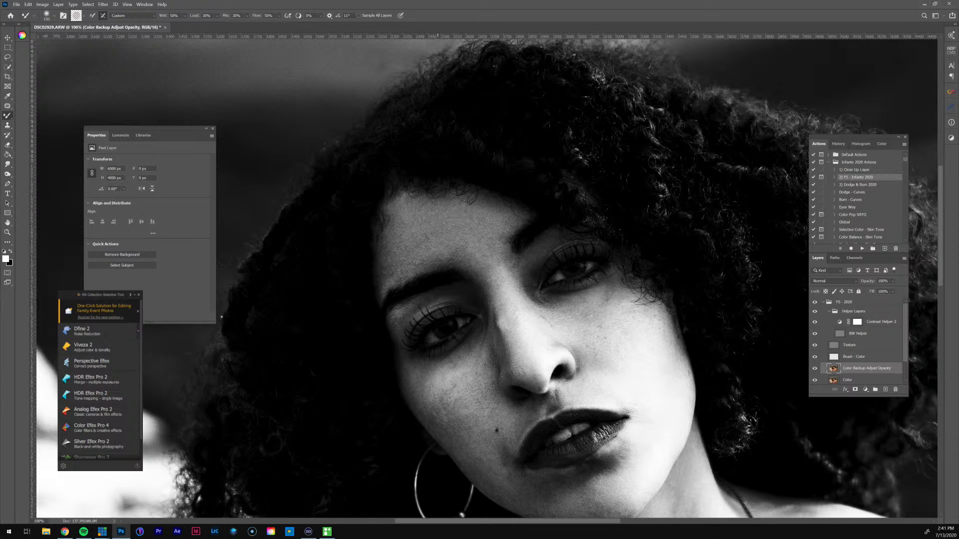
key("bracketright")
Step: Compare the forehead with and without blending by toggling the visibility of the Color Backup Adjust Opacity layer
left_click(814, 369)
left_click(814, 370)
left_click(814, 369)
left_click(814, 369)
Step: Blend the remaining forehead tones at 200% zoom and smooth the shadow transition along the side of the nose bridge
scroll(494, 248, "up", 3)
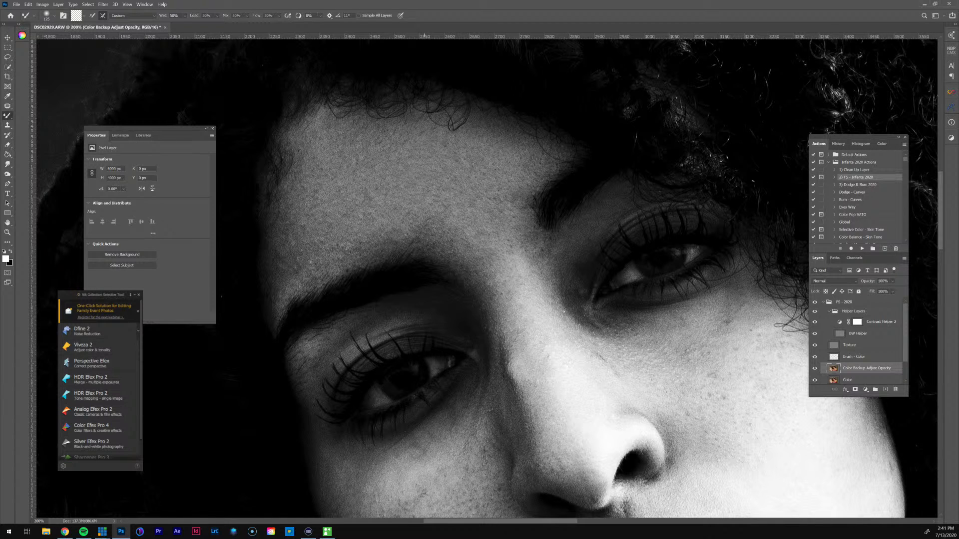
left_click_drag(451, 199, 436, 200)
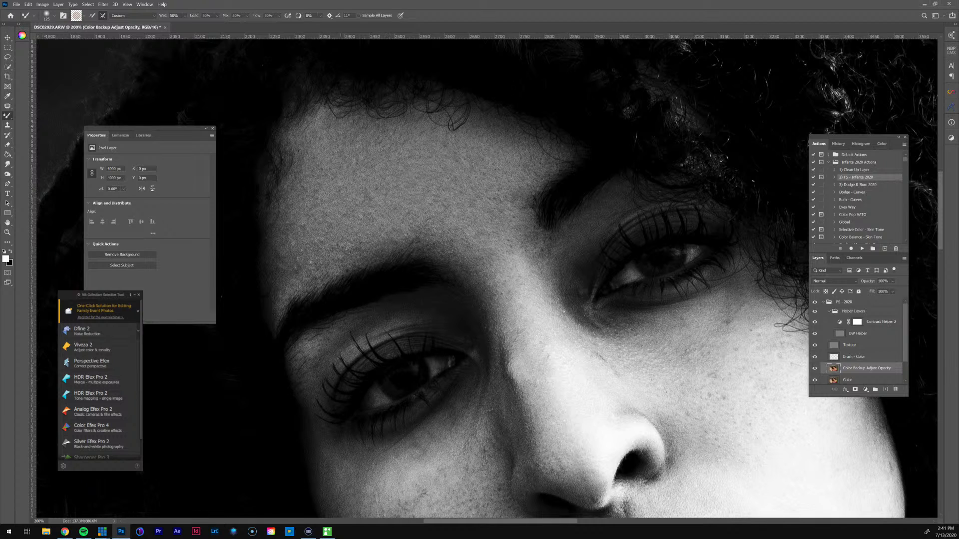
key("bracketleft")
left_click_drag(529, 355, 450, 255)
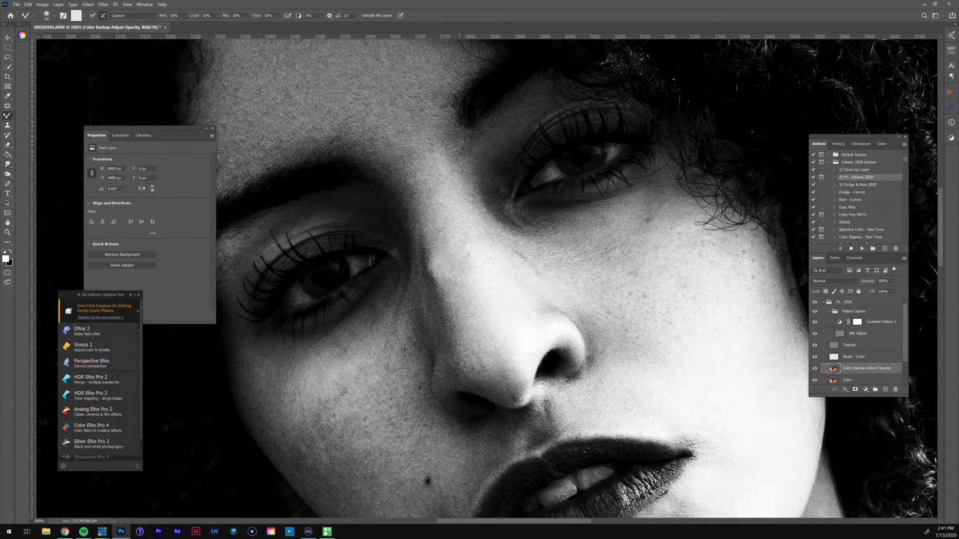
mouse_move(433, 267)
left_mouse_down()
mouse_move(448, 283)
mouse_move(440, 269)
left_mouse_up()
key("bracketright")
key("bracketright")
key("bracketright")
left_click_drag(434, 267, 453, 283)
left_click_drag(429, 247, 440, 261)
left_click_drag(432, 223, 446, 236)
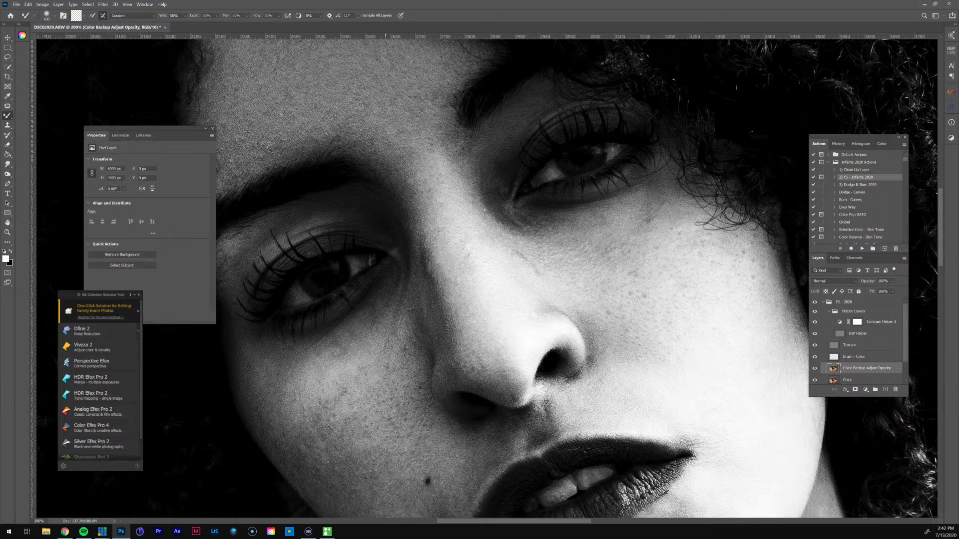
Step: Smooth the tones under the eye, across the cheek and below the mole with the Mixer Brush
left_click_drag(384, 326, 379, 314)
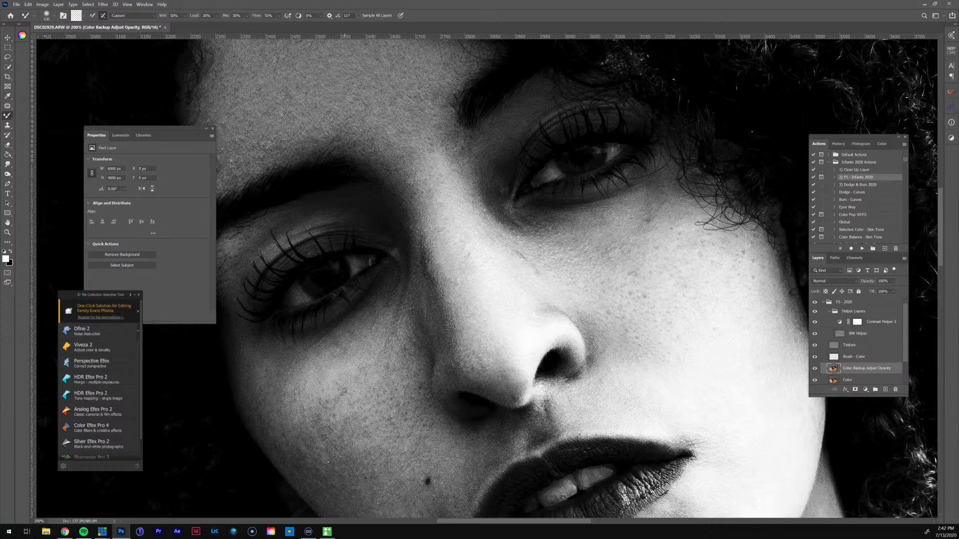
left_click_drag(333, 358, 306, 366)
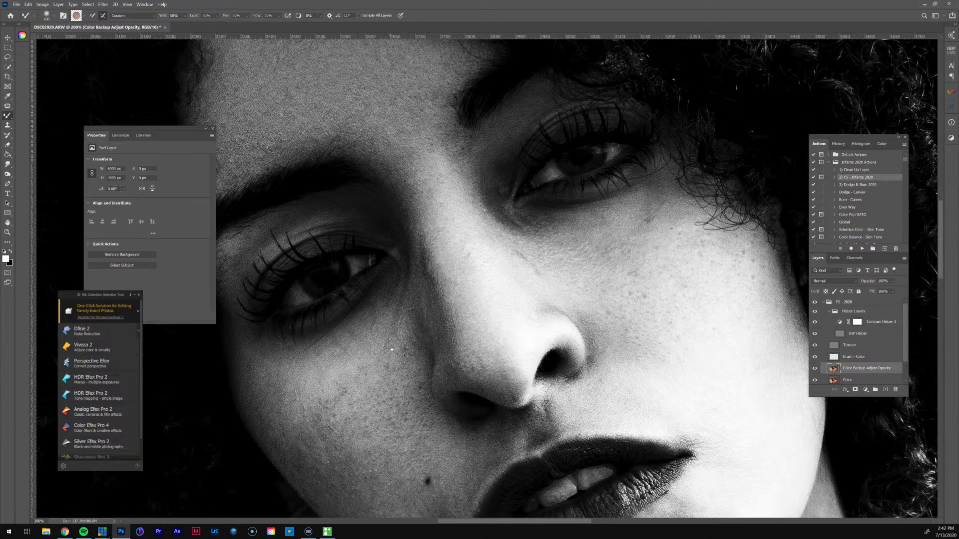
scroll(455, 454, "down", 4)
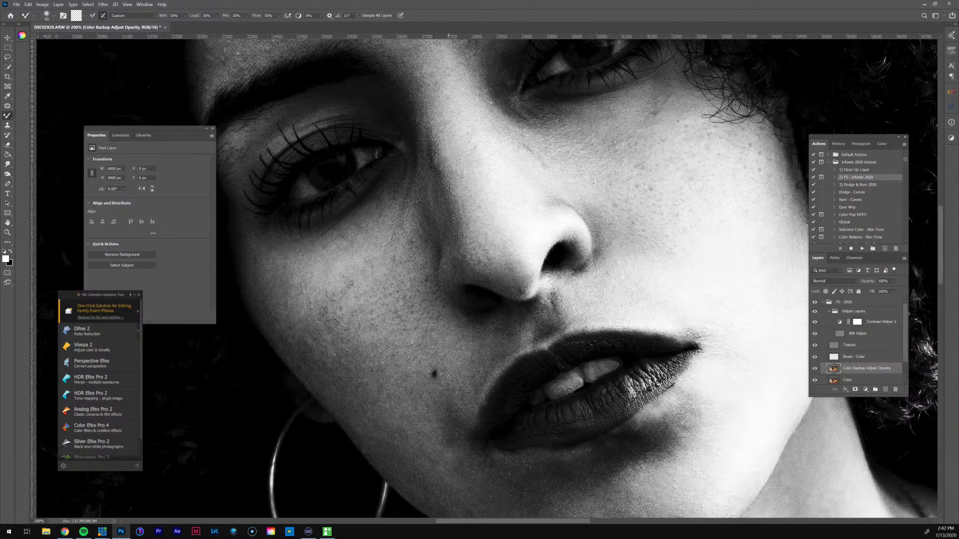
left_click_drag(424, 430, 436, 430)
Step: Blend the lower cheek beside the corner of the mouth using a larger Mixer Brush at 100% zoom
key("ctrl+minus")
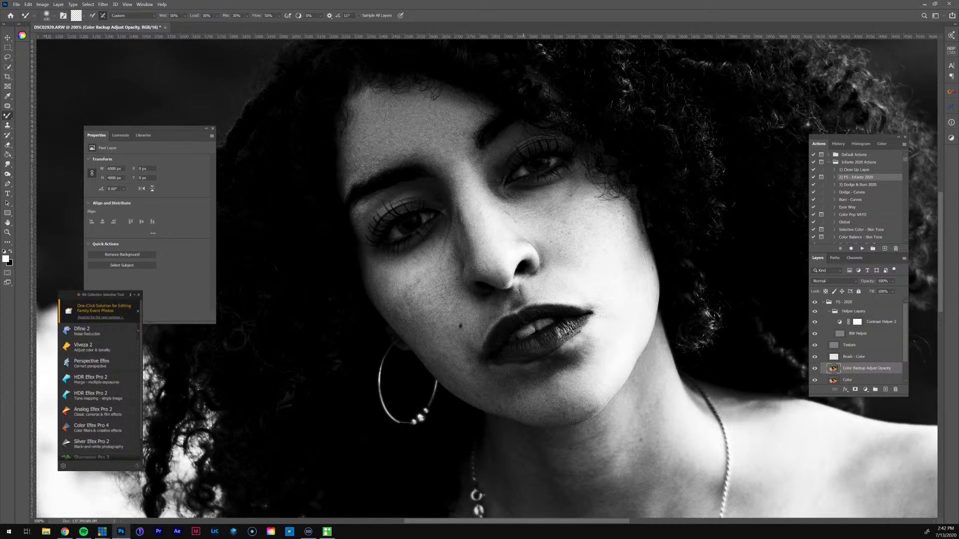
key("bracketright")
key("bracketright")
left_click_drag(467, 345, 455, 345)
key("bracketleft")
key("bracketleft")
key("bracketleft")
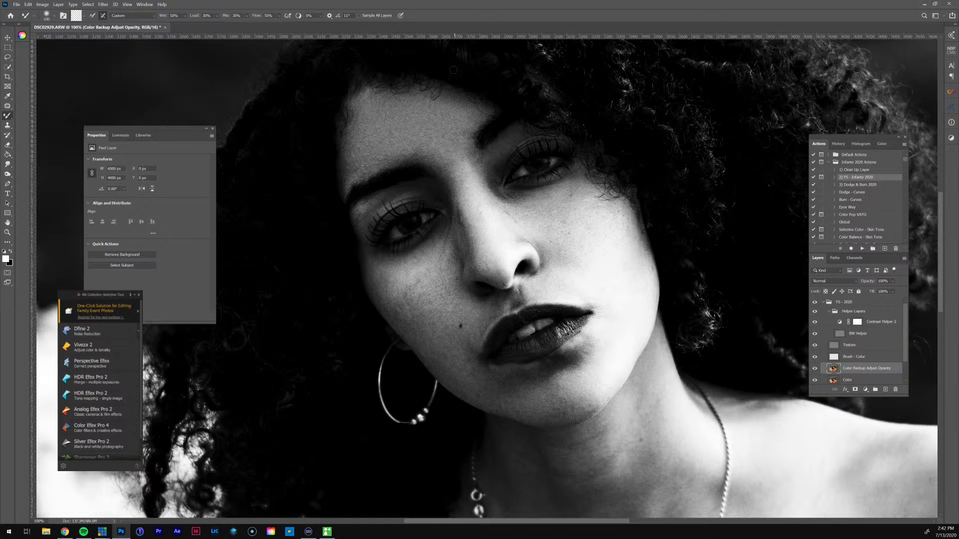
Step: Compare the whole face before and after blending by toggling the Color Backup Adjust Opacity layer at 66.7% zoom
key("ctrl+minus")
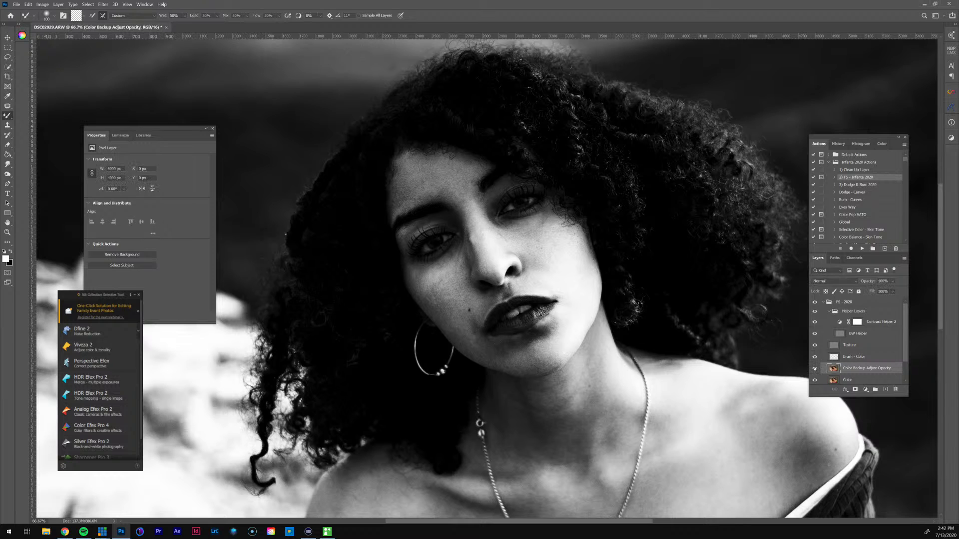
left_click(815, 369)
left_click(815, 369)
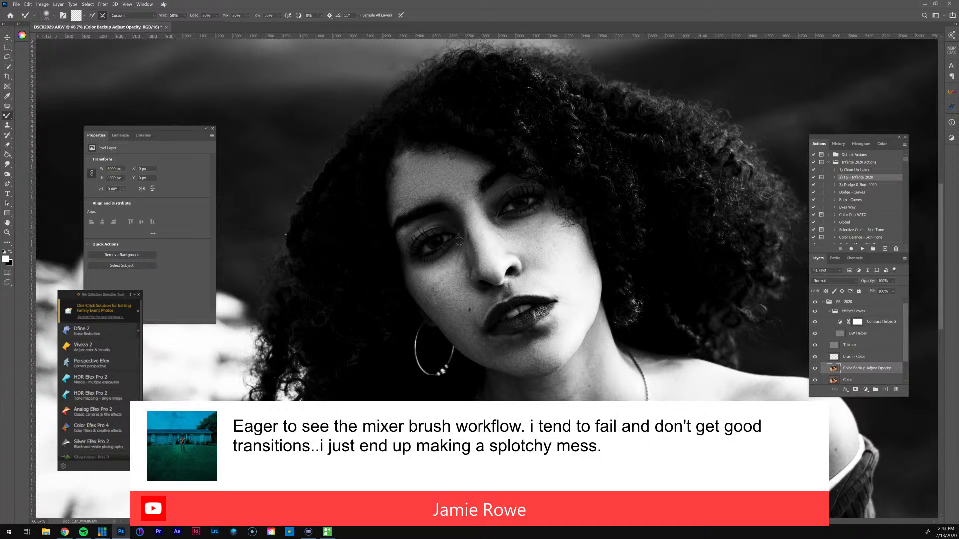
Step: Reset the Curves adjustment of the Contrast Helper 2 layer to its default straight line
left_click_drag(285, 233, 235, 83)
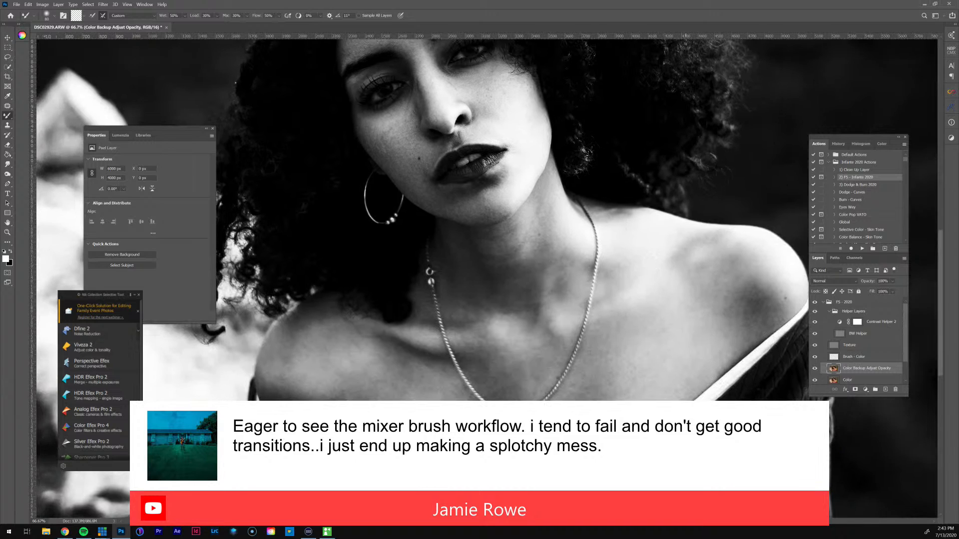
key("]")
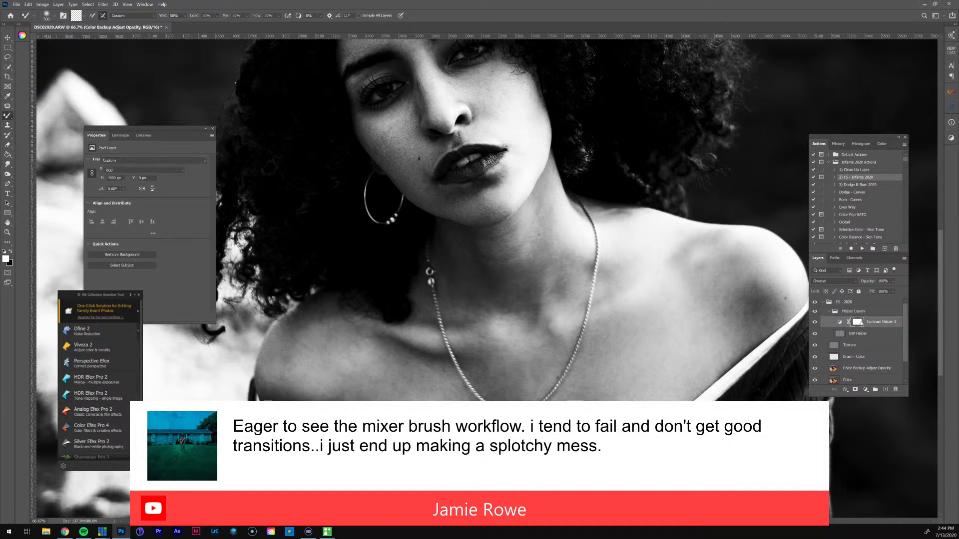
left_click(864, 323)
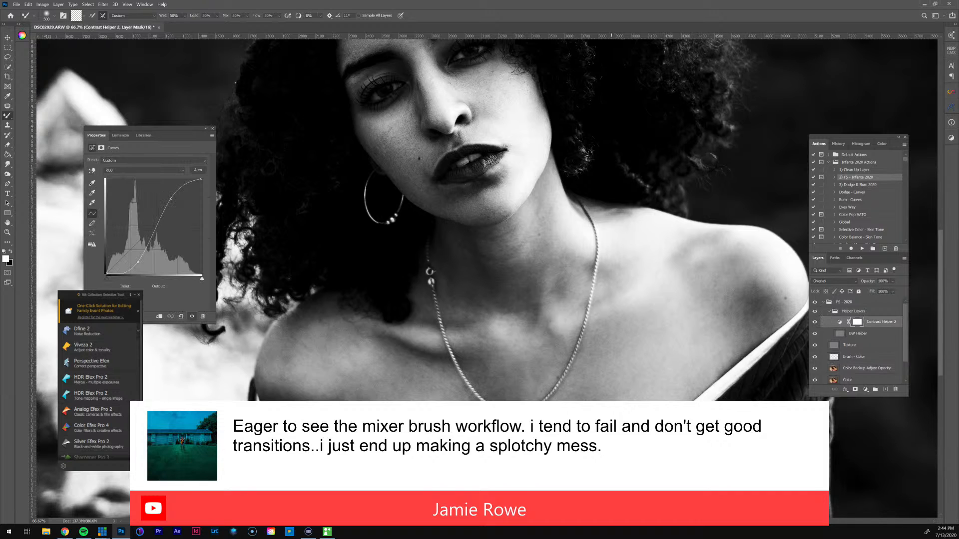
left_click_drag(467, 162, 462, 251)
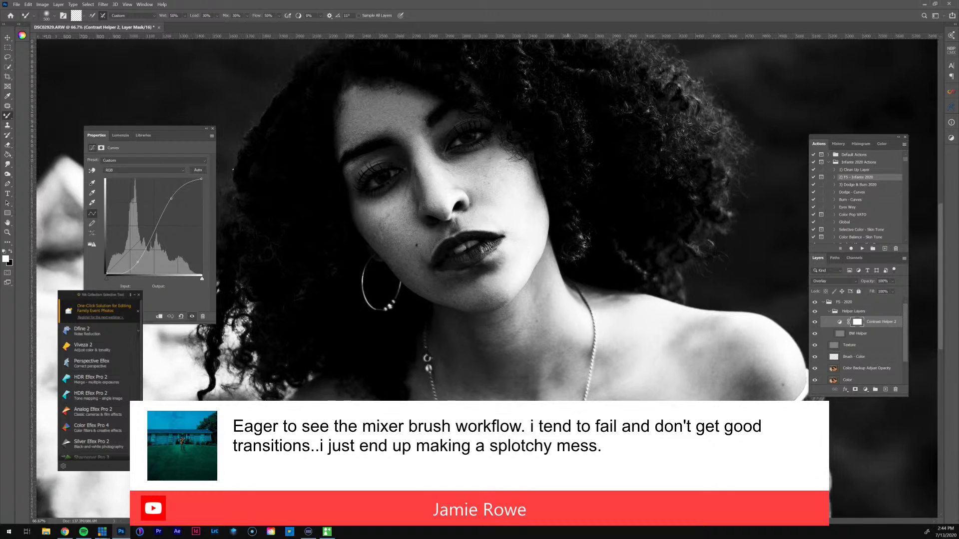
left_click_drag(169, 199, 167, 198)
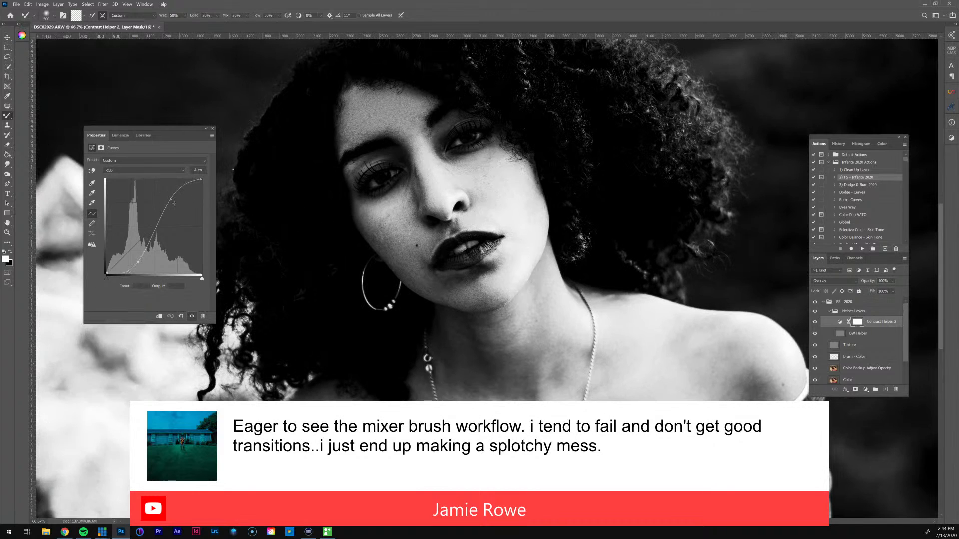
left_click(180, 317)
left_click(180, 317)
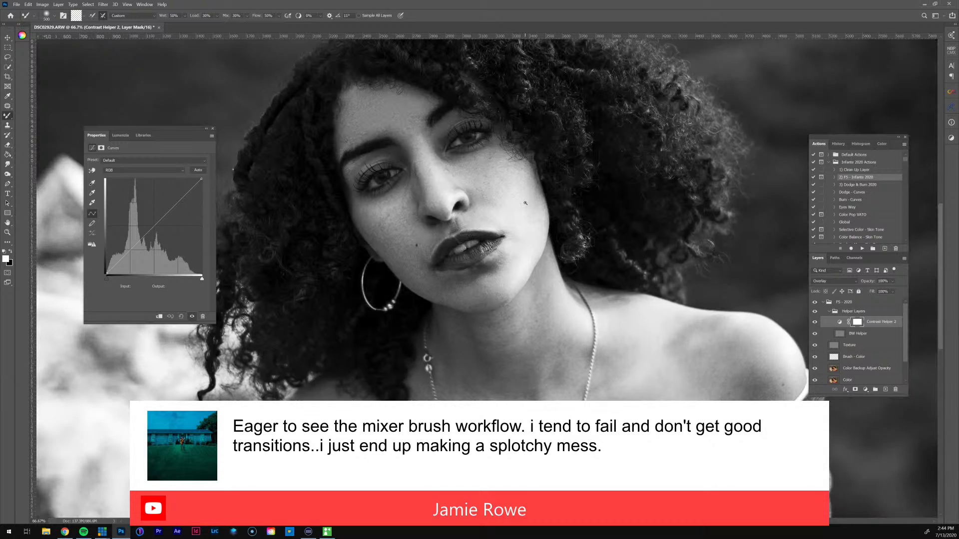
Step: Pull the Contrast Helper 2 highlights down with a curve point at input 203, output 112, to isolate the bright skin areas
key("z")
left_click(525, 203)
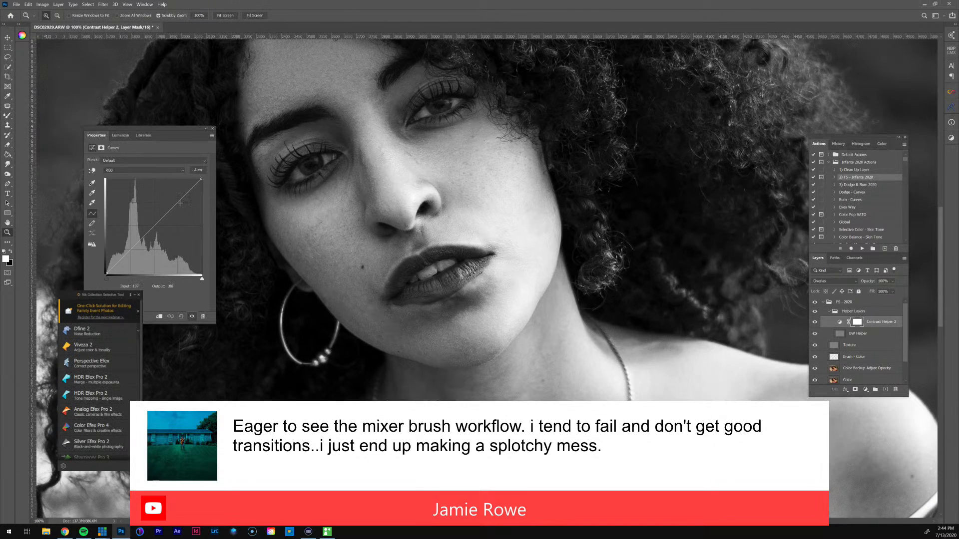
left_click_drag(180, 200, 182, 233)
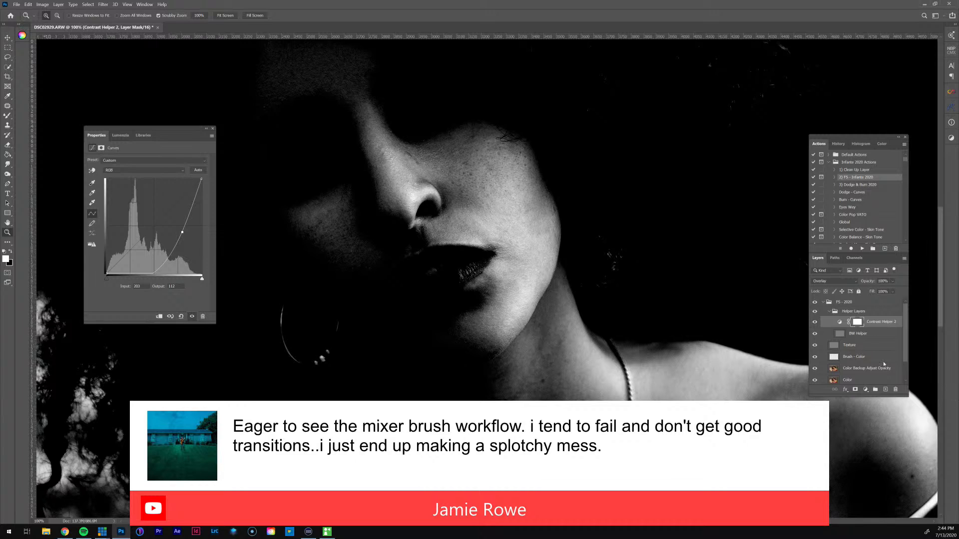
Step: Blend the bright cheek patches beside the nose and mouth with the Mixer Brush on the Color Backup Adjust Opacity layer, adjusting brush size
left_click(875, 362)
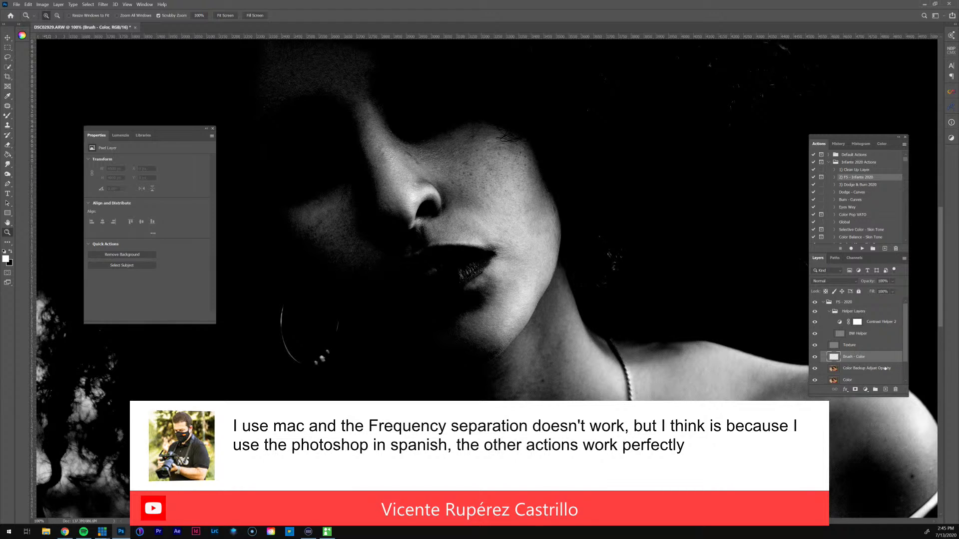
key("b")
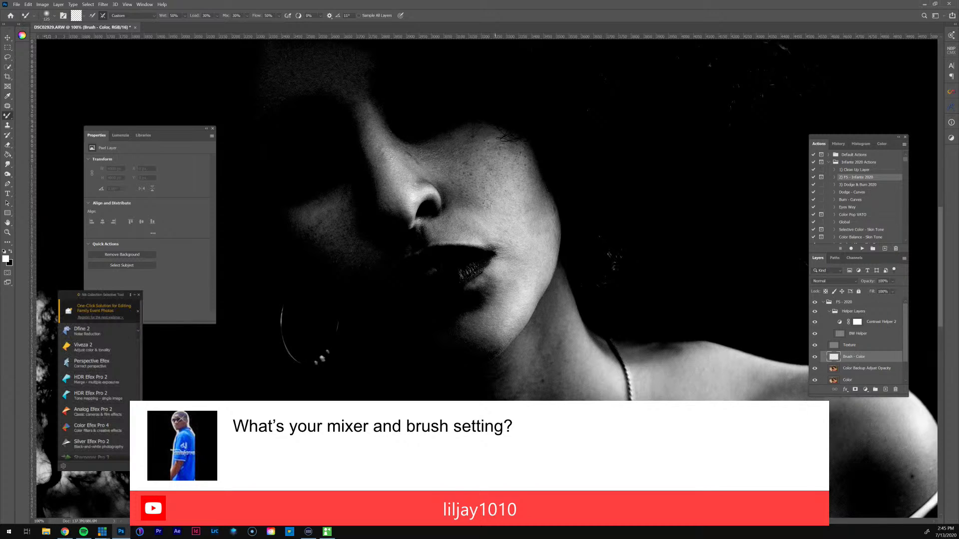
left_click(869, 368)
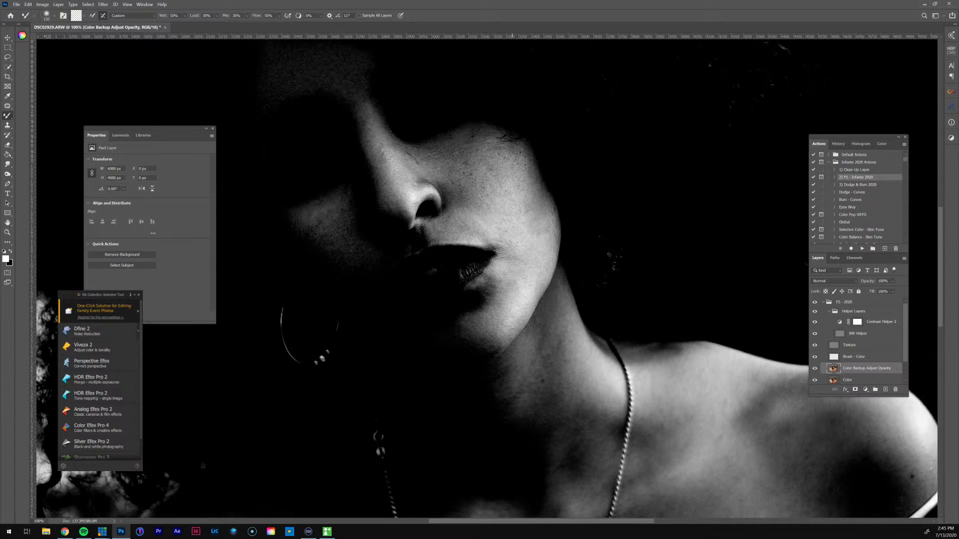
left_click_drag(467, 168, 465, 167)
key("bracketright")
mouse_move(547, 220)
left_mouse_down()
mouse_move(556, 233)
mouse_move(526, 193)
mouse_move(496, 199)
mouse_move(509, 220)
left_mouse_up()
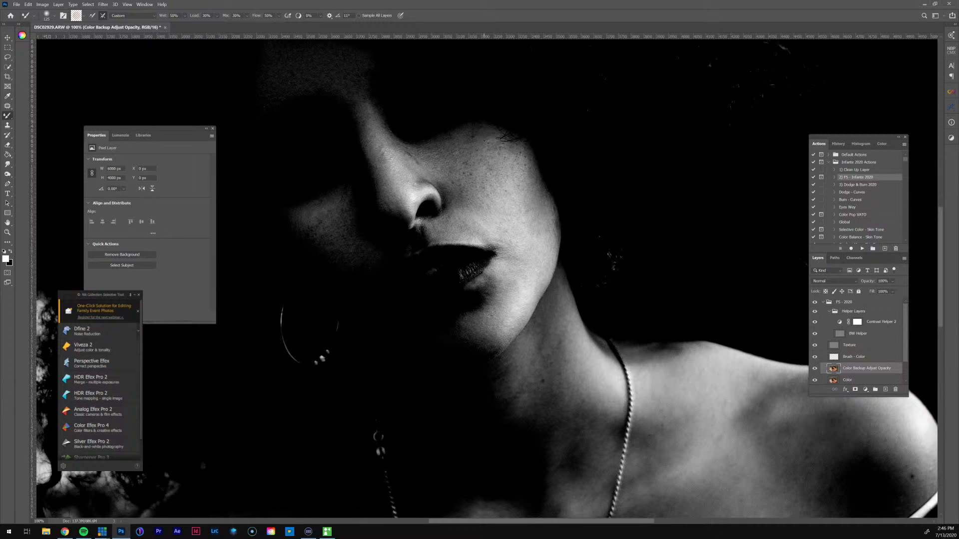
key("bracketleft")
key("bracketleft")
key("bracketleft")
key("bracketright")
left_click(548, 258, "alt")
key("bracketright")
key("bracketright")
Step: Lasso the cheek patch beside the mouth and soften it with a Gaussian Blur of 15.3 pixels
key("l")
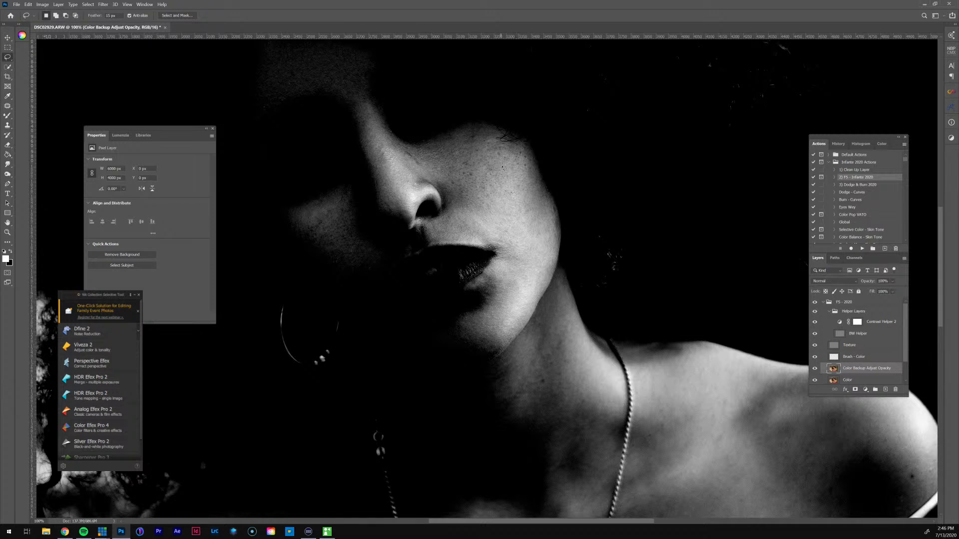
mouse_move(506, 166)
left_mouse_down()
mouse_move(485, 222)
mouse_move(522, 277)
mouse_move(546, 239)
mouse_move(523, 215)
mouse_move(513, 171)
left_mouse_up()
left_click(103, 4)
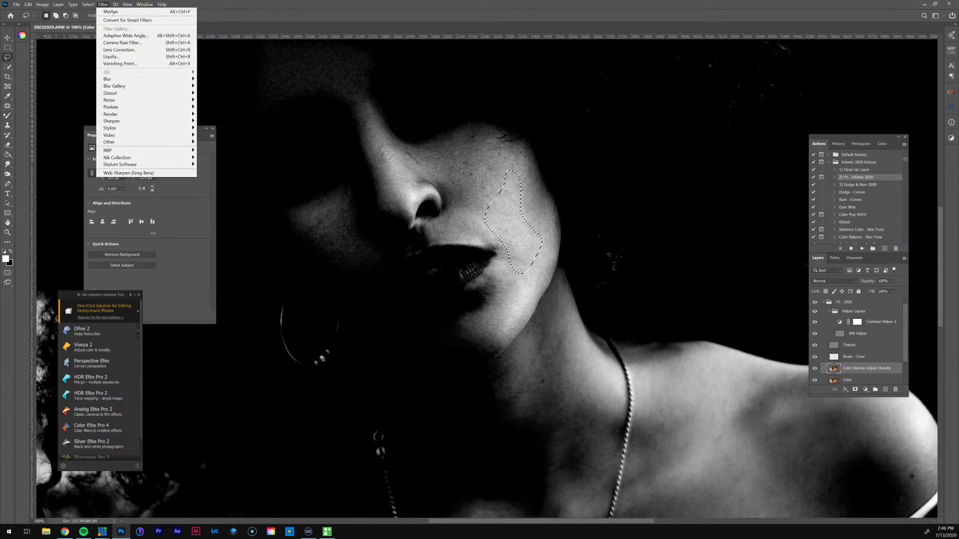
mouse_move(170, 79)
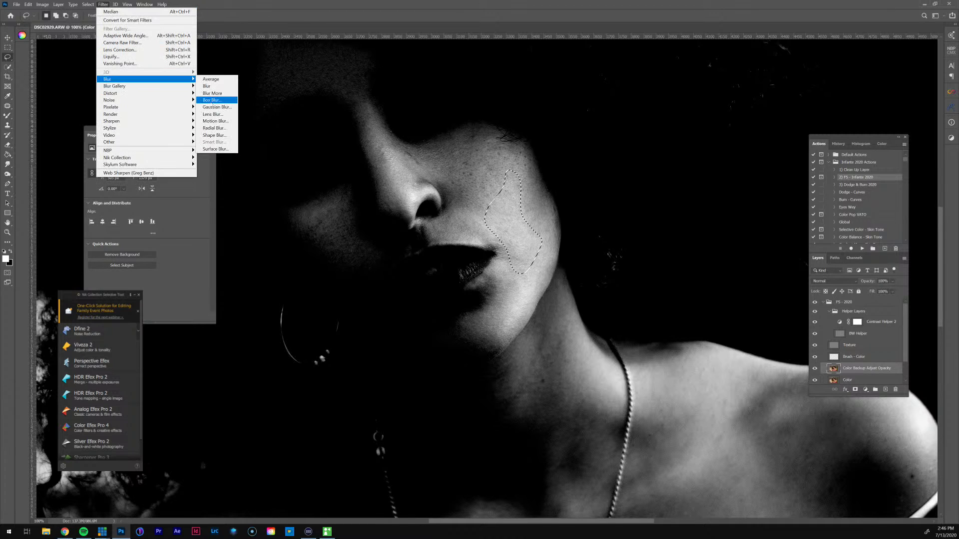
left_click(213, 108)
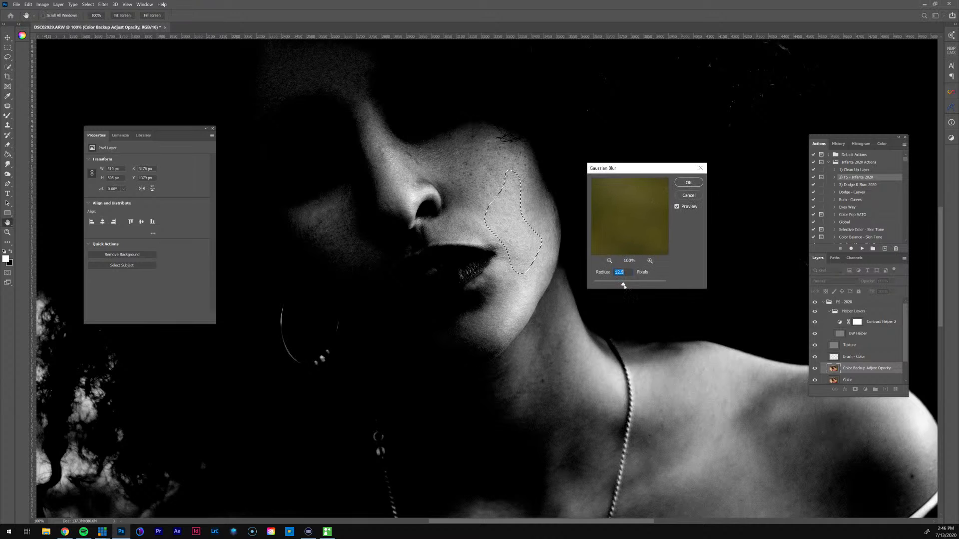
left_click_drag(623, 283, 624, 284)
left_click(688, 183)
Step: Lasso the upper cheek beside the nose, reapply the last Gaussian Blur and clear the selection
mouse_move(479, 131)
left_mouse_down()
mouse_move(432, 148)
mouse_move(433, 168)
mouse_move(459, 203)
mouse_move(482, 203)
left_mouse_up()
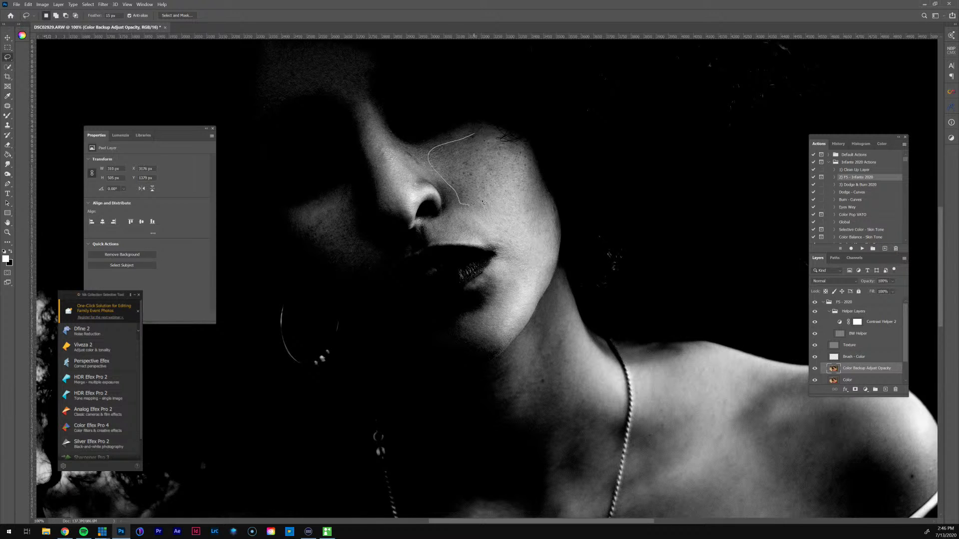
left_click_drag(489, 161, 488, 142)
left_click(103, 4)
left_click(106, 12)
key("ctrl+d")
Step: Lasso a narrow strip along the bright jaw edge and apply a 15.3-pixel Gaussian Blur to it
mouse_move(535, 226)
left_mouse_down()
mouse_move(509, 292)
mouse_move(513, 324)
mouse_move(551, 257)
mouse_move(538, 214)
left_mouse_up()
left_click(103, 4)
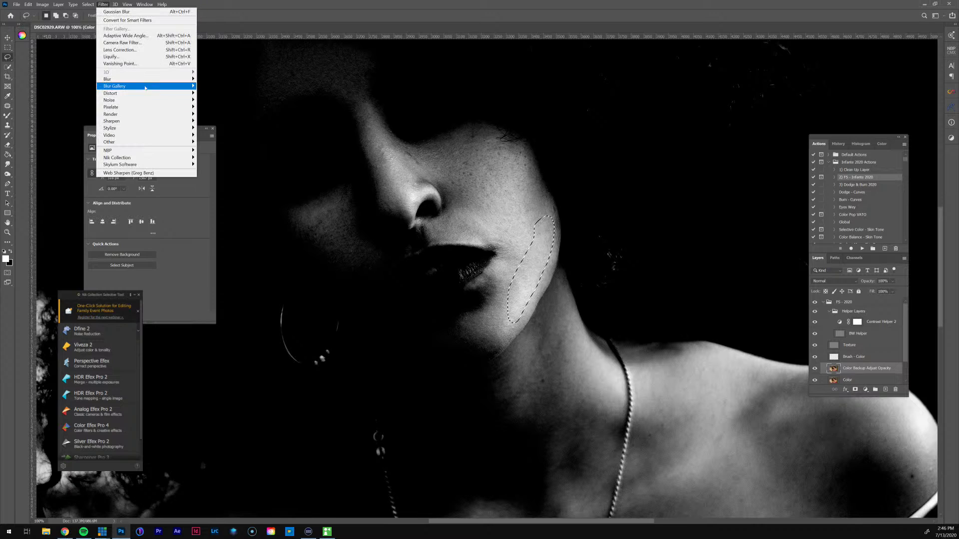
mouse_move(144, 79)
left_click(212, 106)
left_click(685, 184)
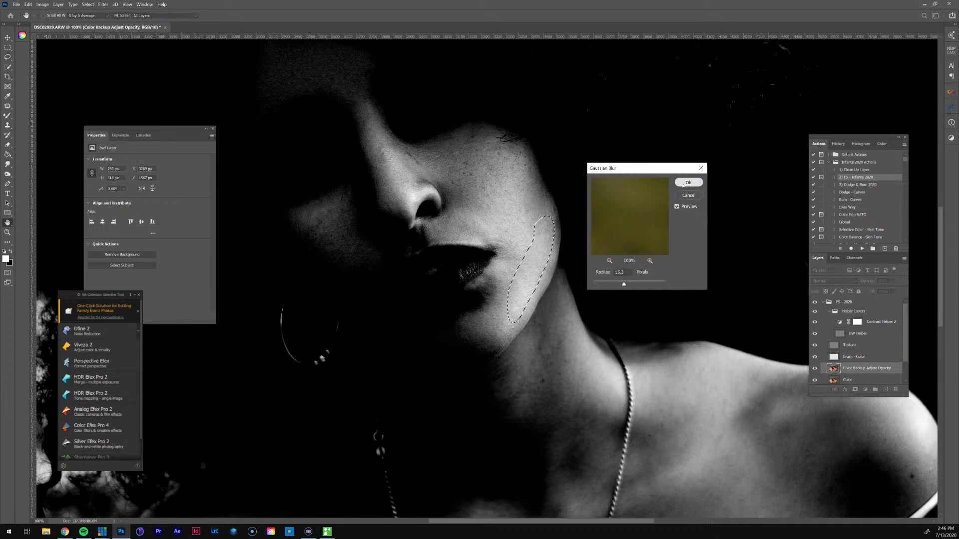
Step: Lasso the skin between the nostril and upper lip, reapply the last Gaussian Blur and deselect
mouse_move(479, 211)
left_mouse_down()
mouse_move(462, 209)
mouse_move(460, 241)
mouse_move(484, 243)
mouse_move(502, 222)
mouse_move(492, 213)
left_mouse_up()
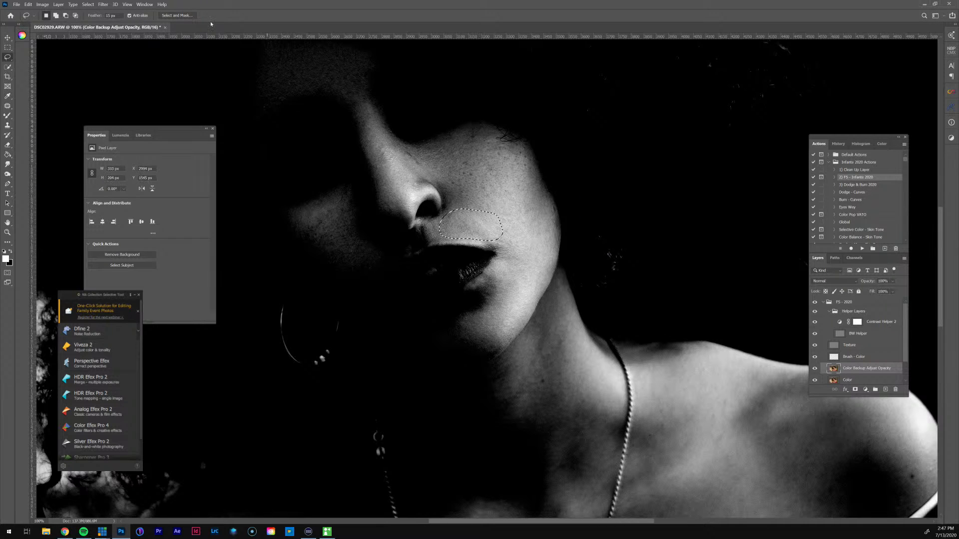
left_click(102, 4)
left_click(107, 11)
key("ctrl+d")
Step: Hide the Helper Layers group and the Color Backup Adjust Opacity layer to check the unblended skin in colour at 100% zoom
key("ctrl+minus")
left_click(829, 312)
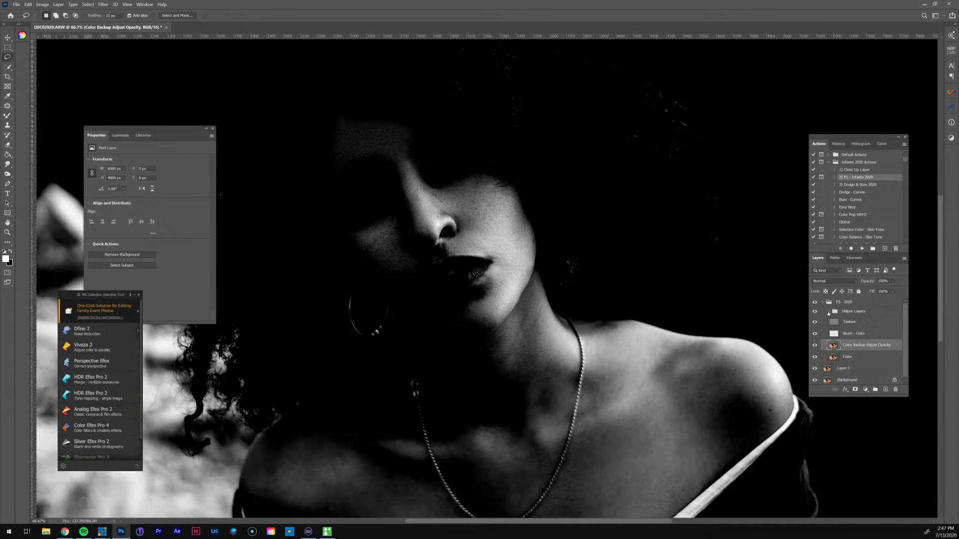
left_click(814, 311)
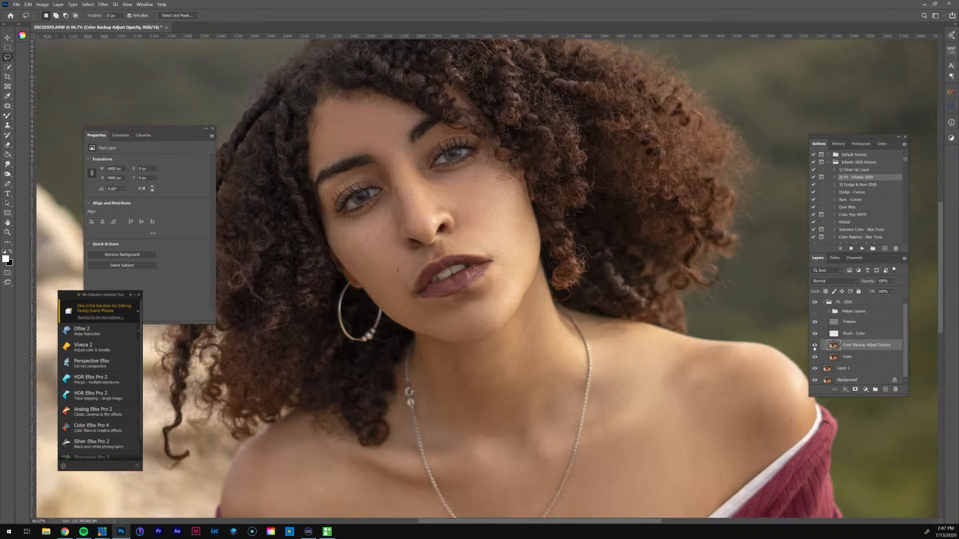
left_click(815, 346)
key("ctrl+plus")
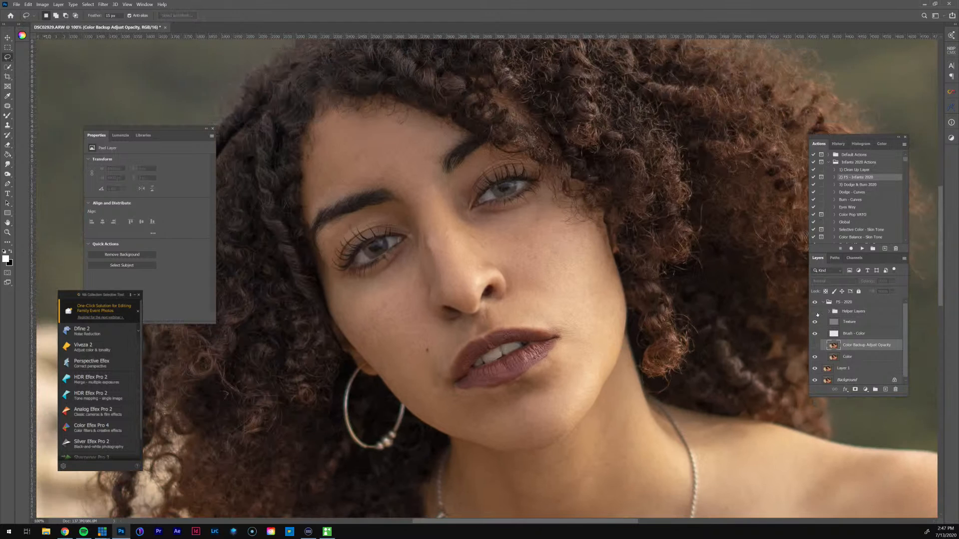
Step: Show the Helper Layers group again and reset the Contrast Helper 2 curve to its default
left_click(815, 312)
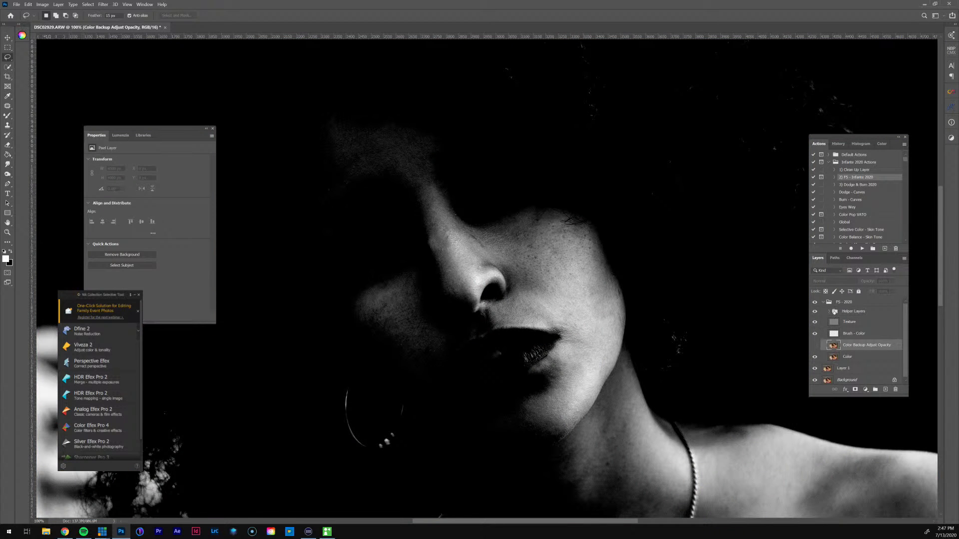
left_click(835, 312)
left_click(829, 311)
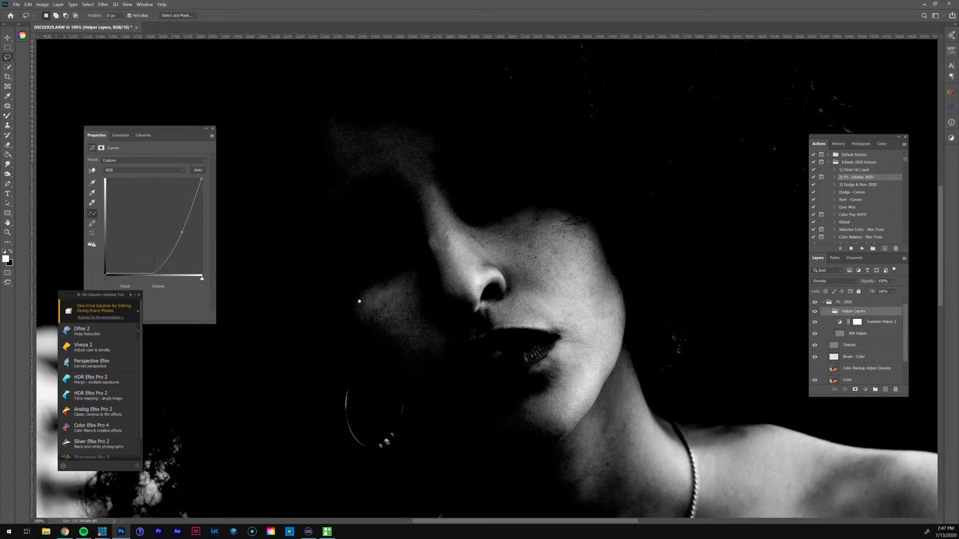
left_click(180, 316)
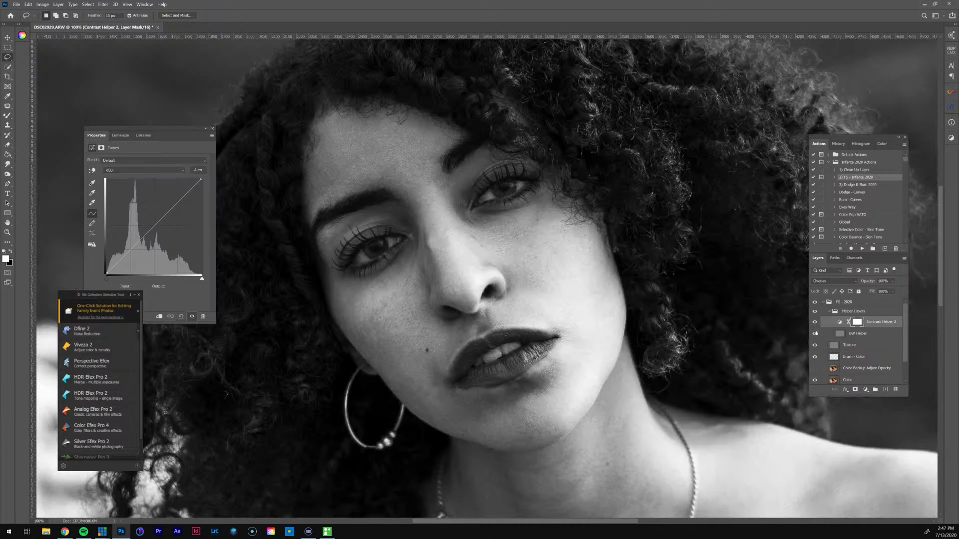
Step: Hide Contrast Helper 2 and toggle the Color Backup Adjust Opacity layer to compare the skin blending in black and white
left_click(815, 322)
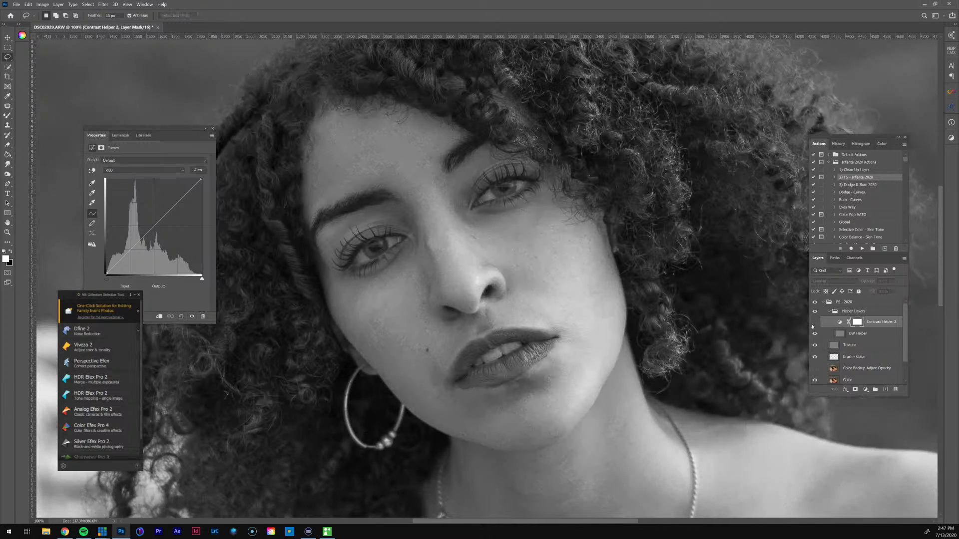
left_click(814, 368)
left_click(815, 368)
left_click(815, 368)
left_click(814, 368)
left_click(815, 368)
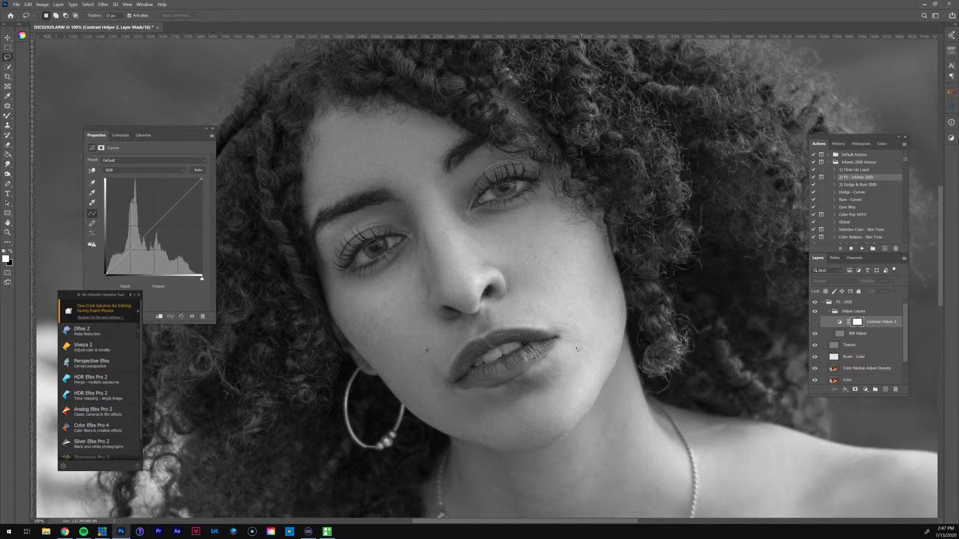
Step: Hide the Helper Layers group, collapse the FS - 2020 group and toggle its visibility to compare the whole portrait at 33.3% zoom
left_click(829, 312)
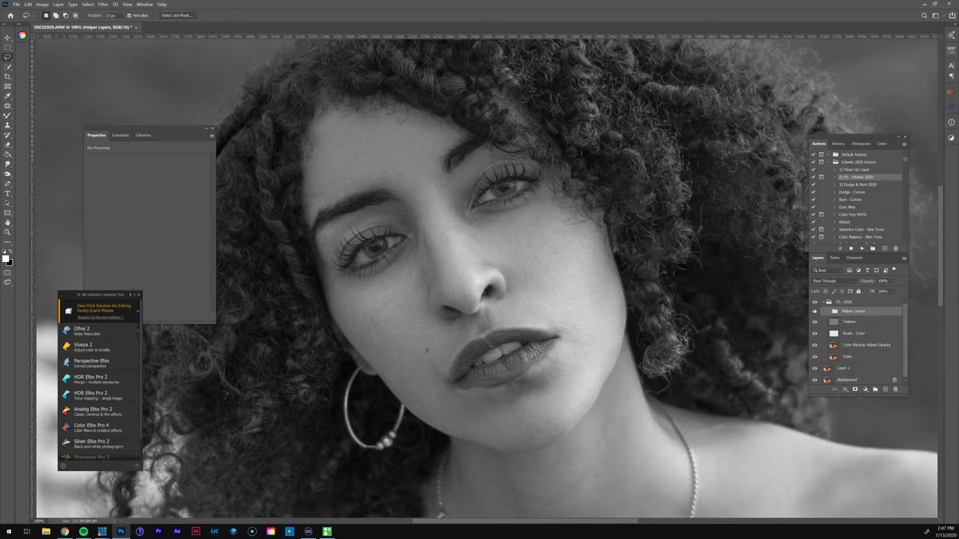
left_click(815, 311)
key("ctrl+minus")
key("ctrl+minus")
key("ctrl+minus")
key("ctrl+minus")
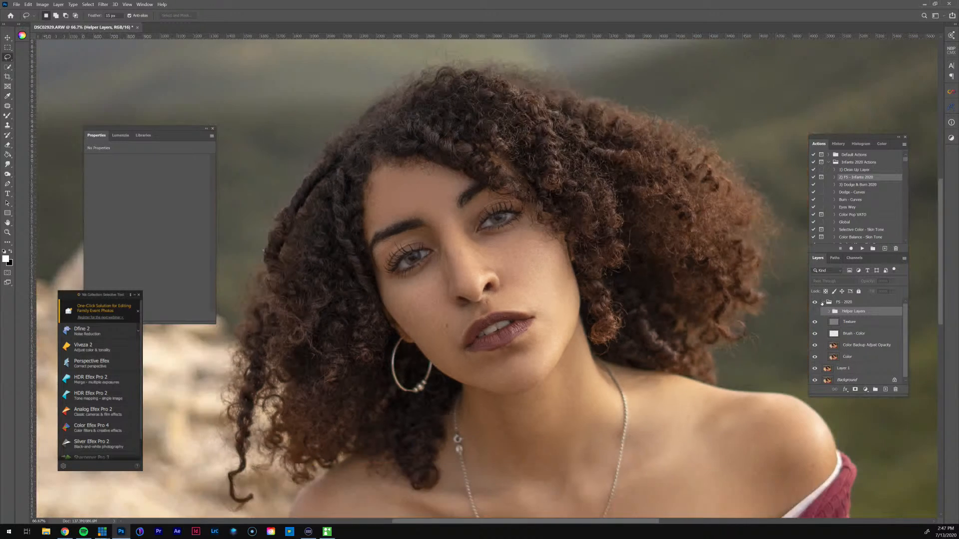
key("ctrl+plus")
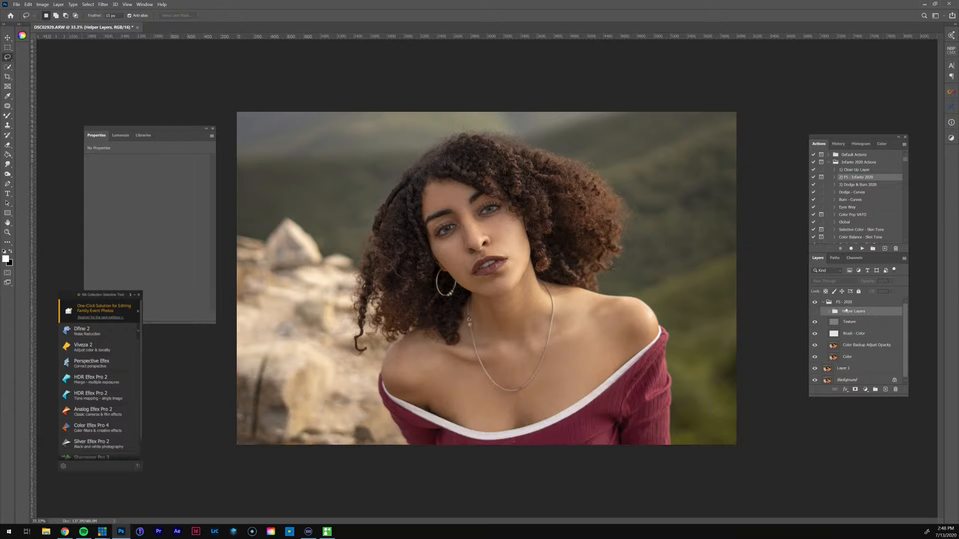
left_click(824, 303)
left_click(816, 302)
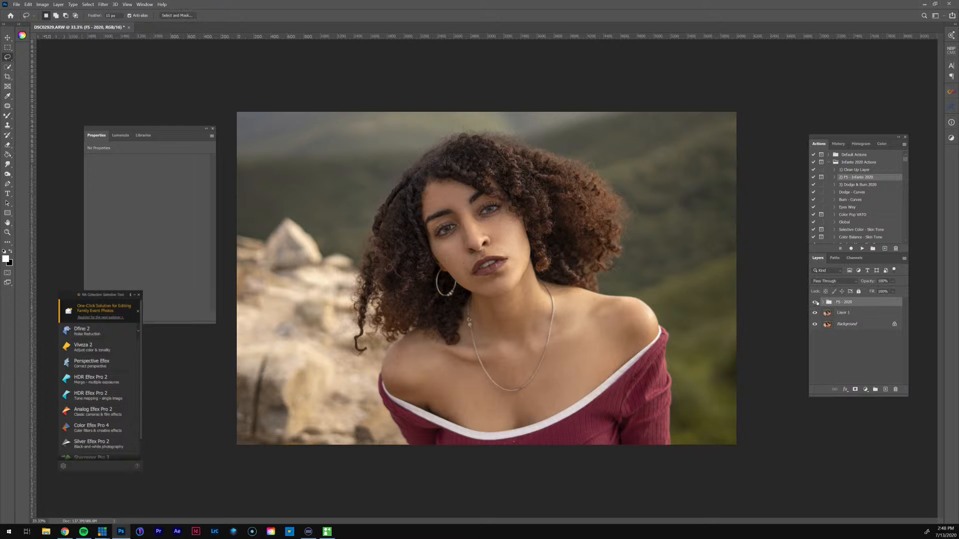
Step: Run the Dodge & Burn 2020 action to add its layer group above the FS - 2020 group
left_click(858, 184)
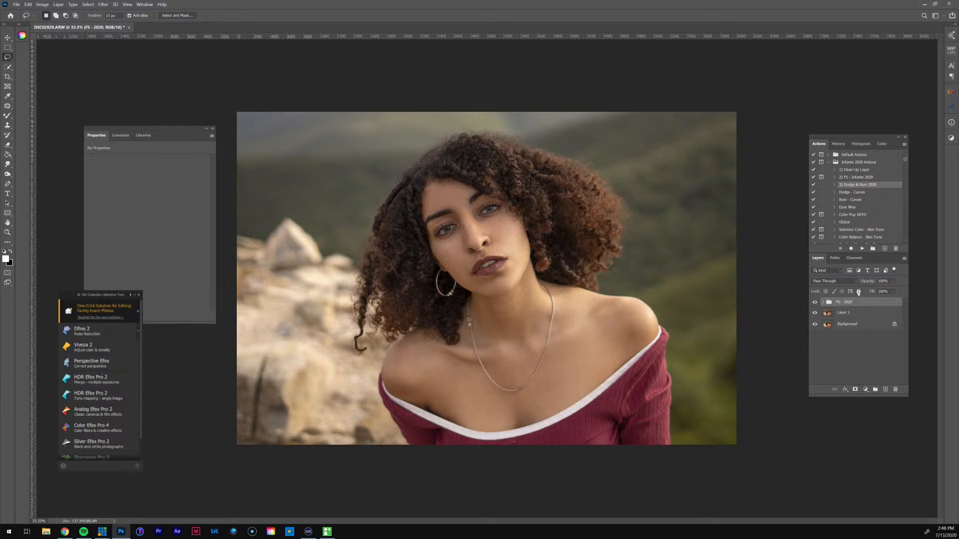
left_click(862, 249)
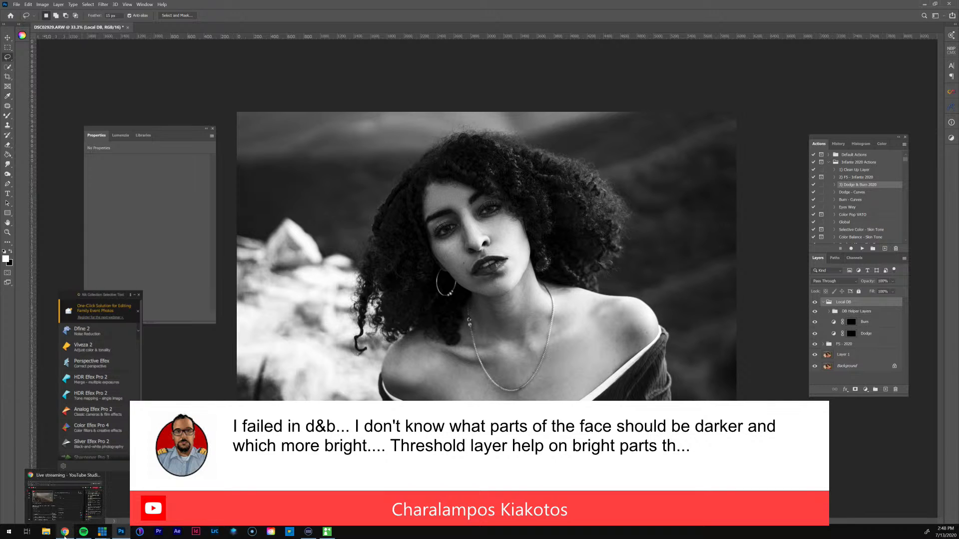
left_click(64, 532)
left_click(65, 536)
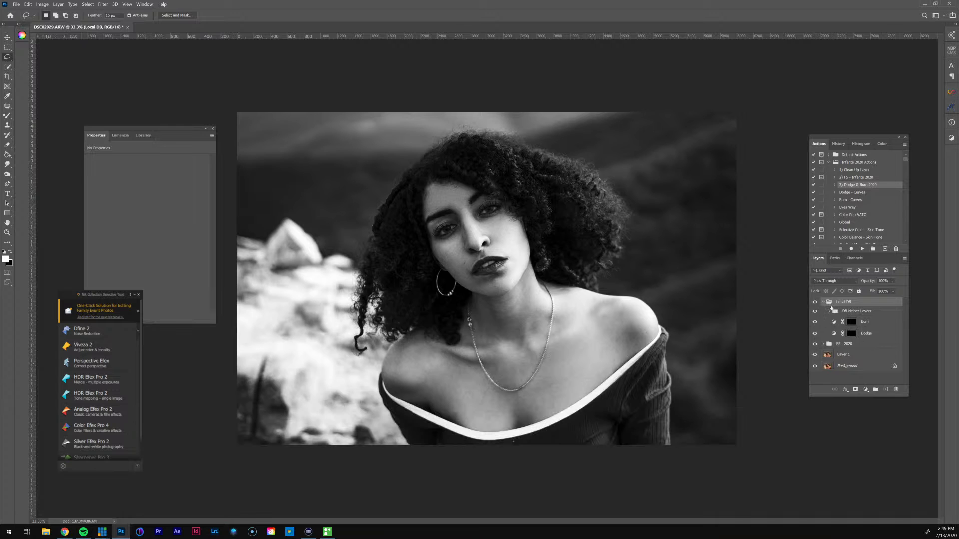
Step: Expand the DB Helper Layers group and shape the Contrast DB curve into a strong S with its highlight point at input 178, output 206
left_click(829, 311)
left_click(839, 322)
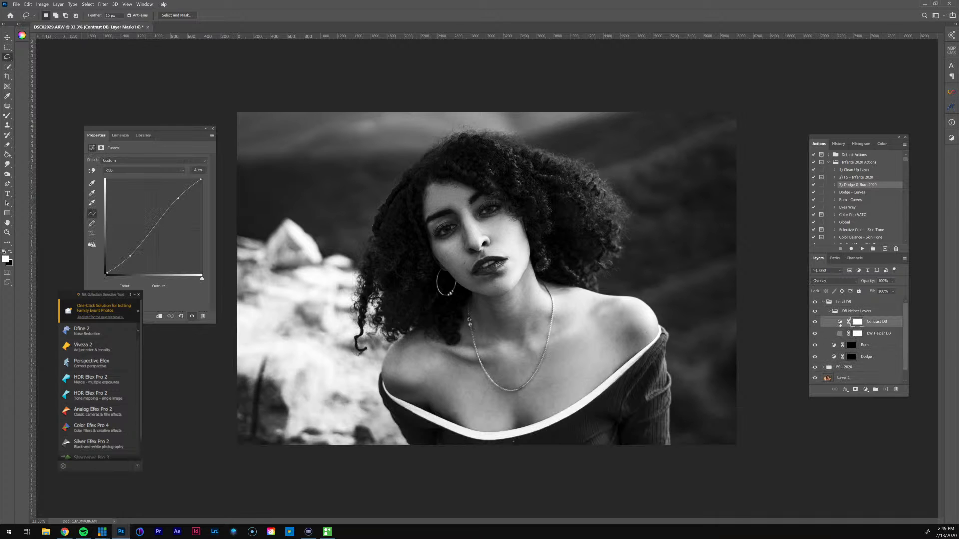
left_click_drag(132, 256, 135, 264)
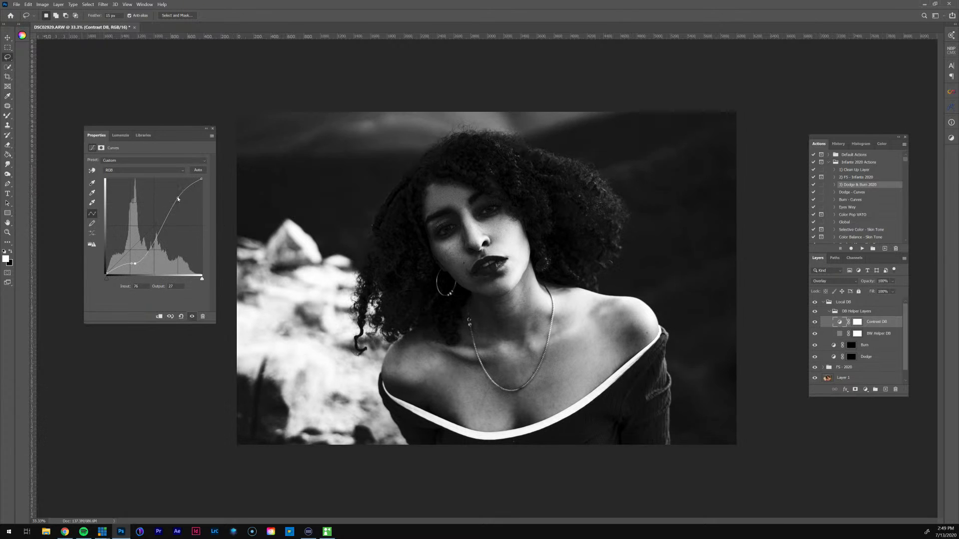
left_click_drag(135, 264, 135, 252)
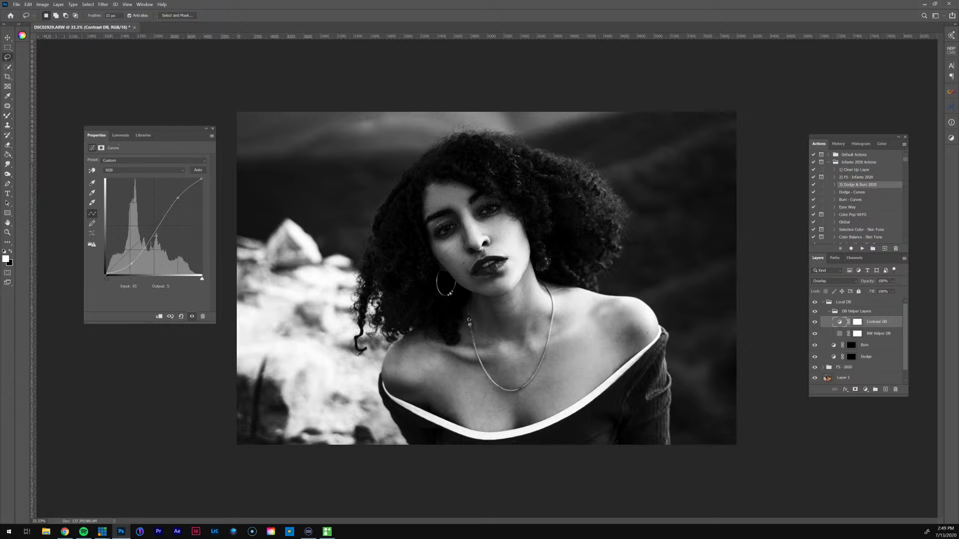
left_click_drag(134, 260, 136, 269)
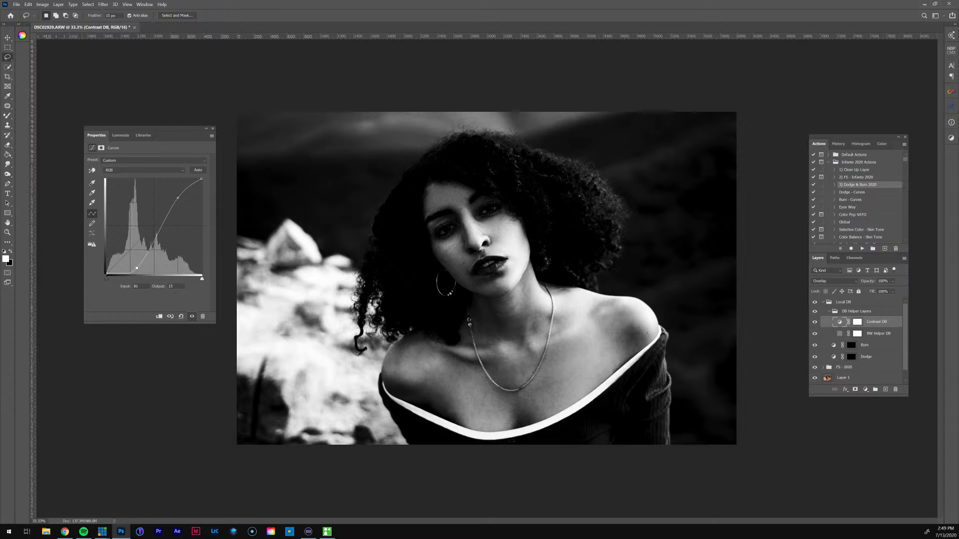
left_click_drag(178, 197, 173, 198)
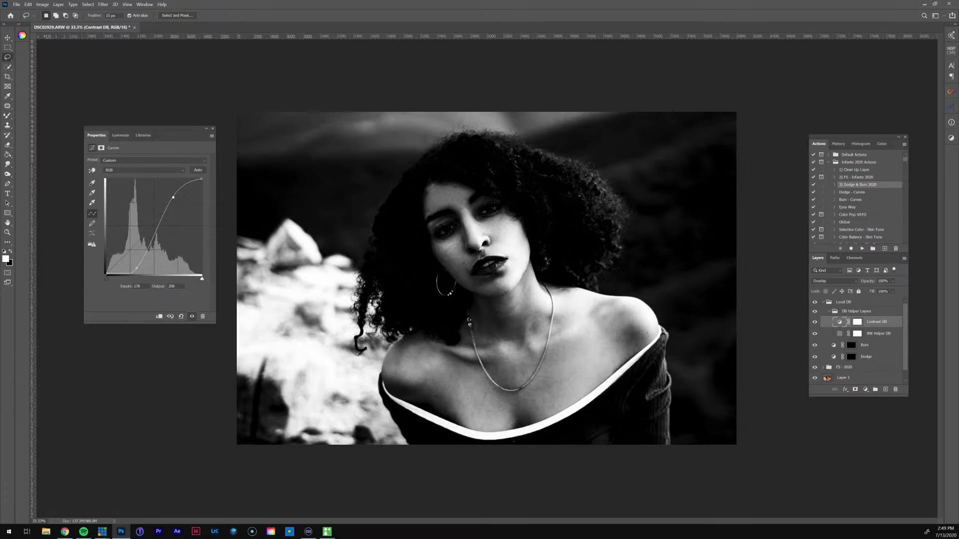
Step: Activate the Dodge layer mask and set up the regular Brush with a soft dodge-and-burn preset at 75% opacity and 1% flow
key("z")
left_click(466, 210)
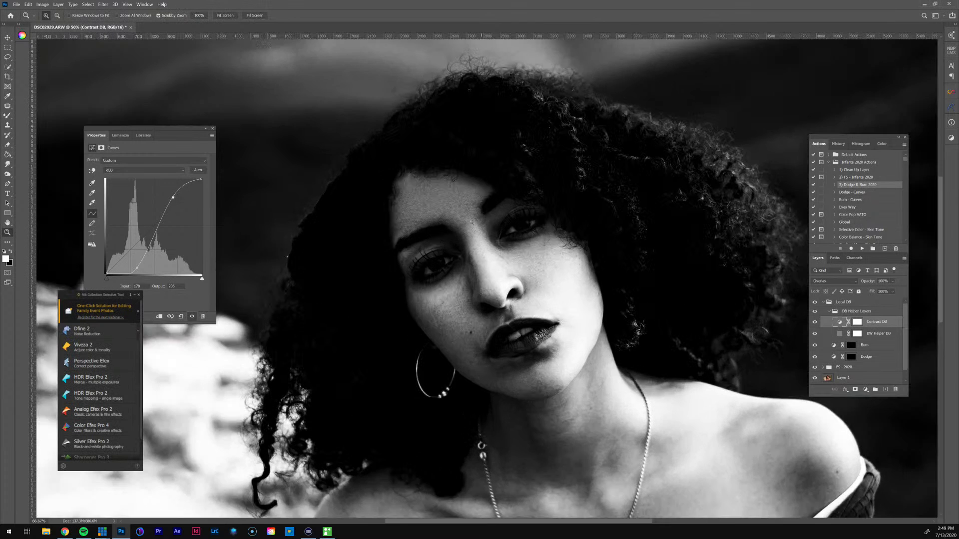
left_click(465, 209)
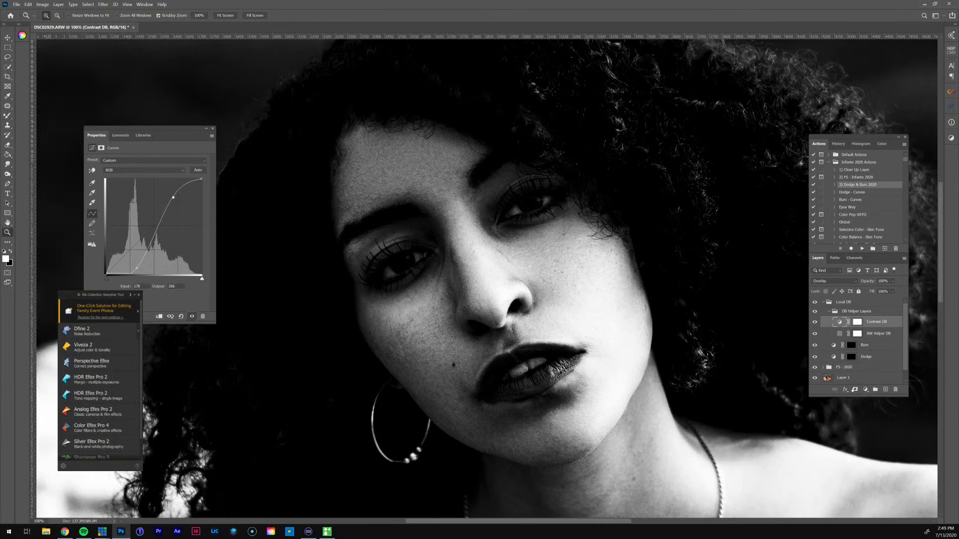
scroll(871, 348, "down", 1)
left_click(851, 346)
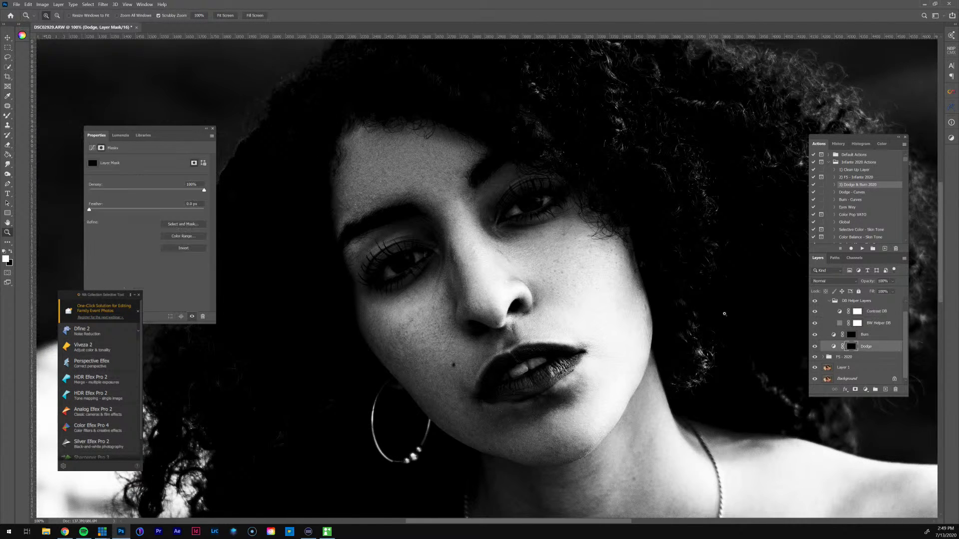
key("b")
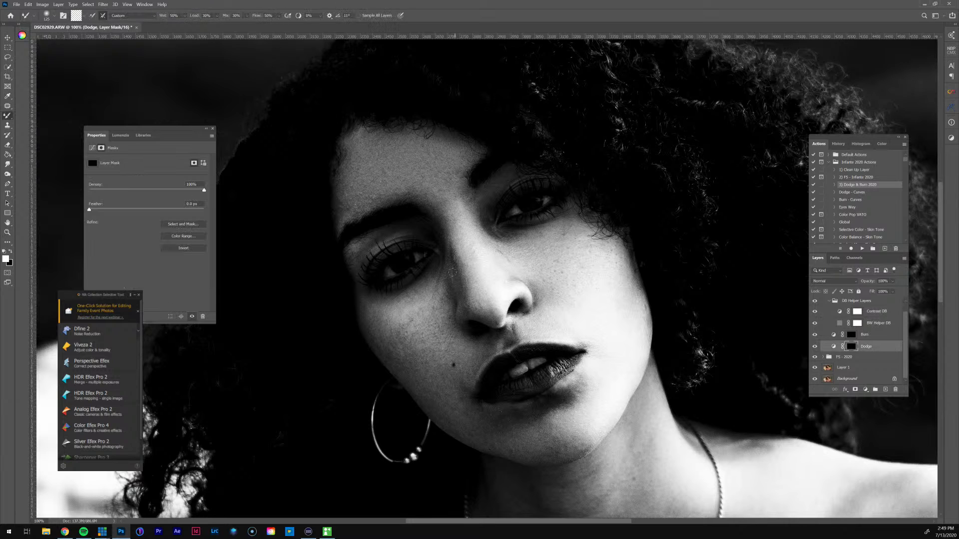
key("shift+b")
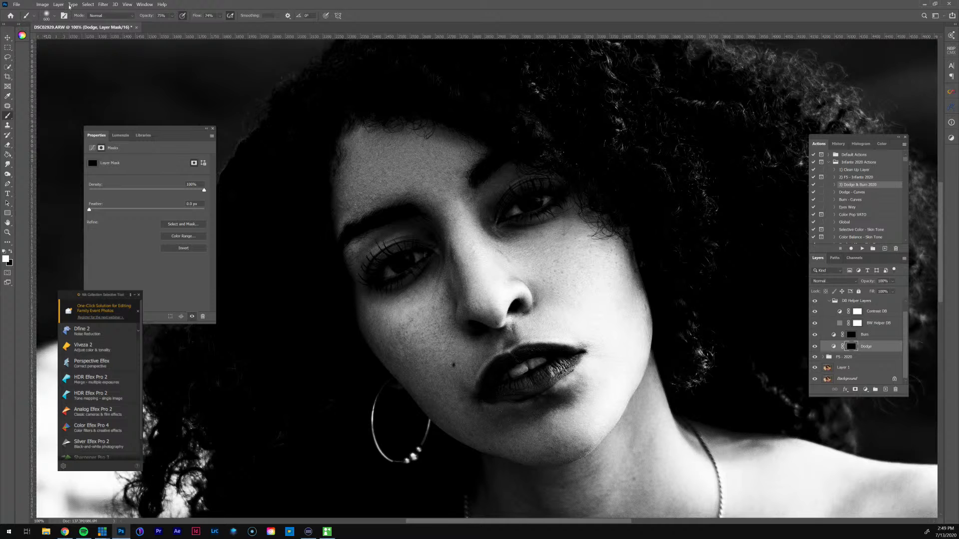
left_click(50, 15)
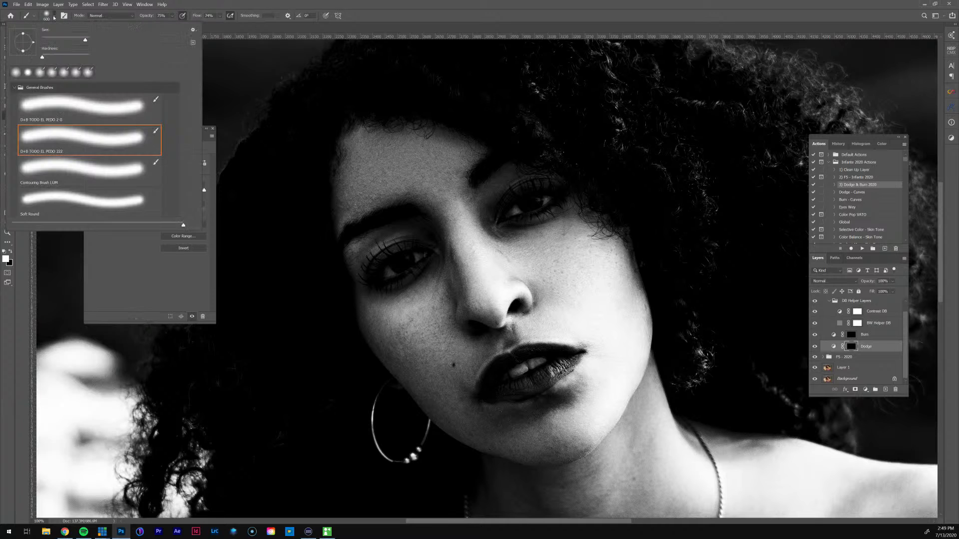
double_click(77, 146)
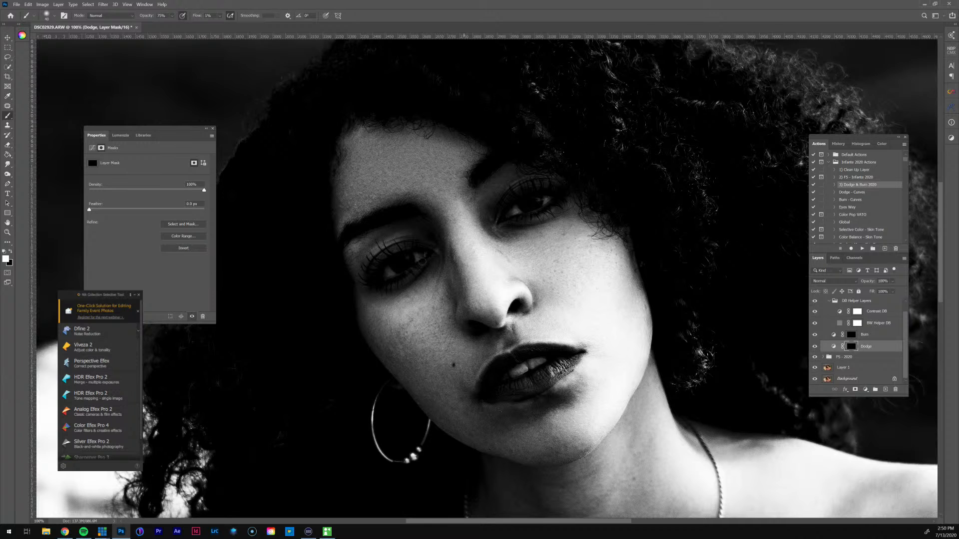
Step: Paint white on the Dodge mask over the dark patches under the eye, on the cheek and along the jaw, varying the brush size
scroll(429, 276, "down", 3)
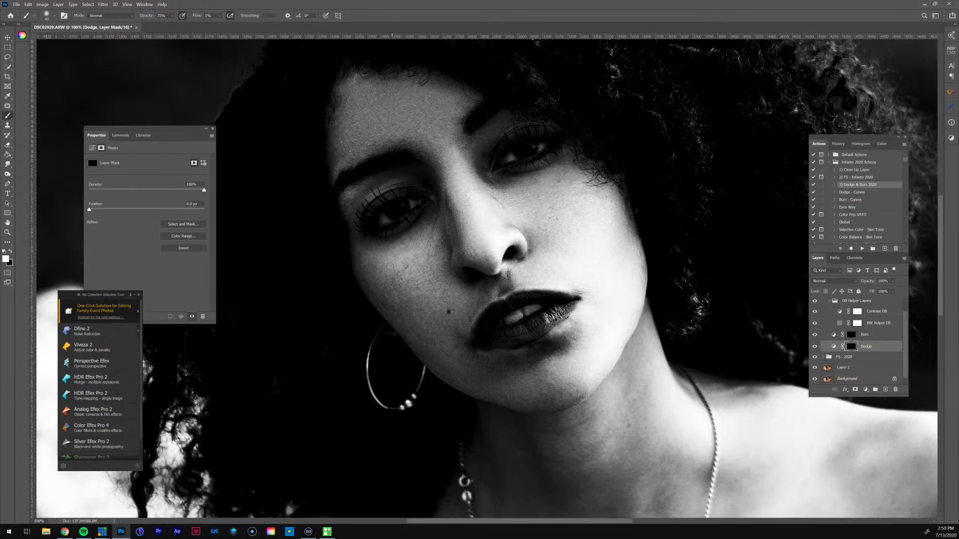
key("bracketright")
key("bracketright")
key("bracketleft")
mouse_move(436, 234)
left_mouse_down()
mouse_move(439, 213)
mouse_move(435, 231)
left_mouse_up()
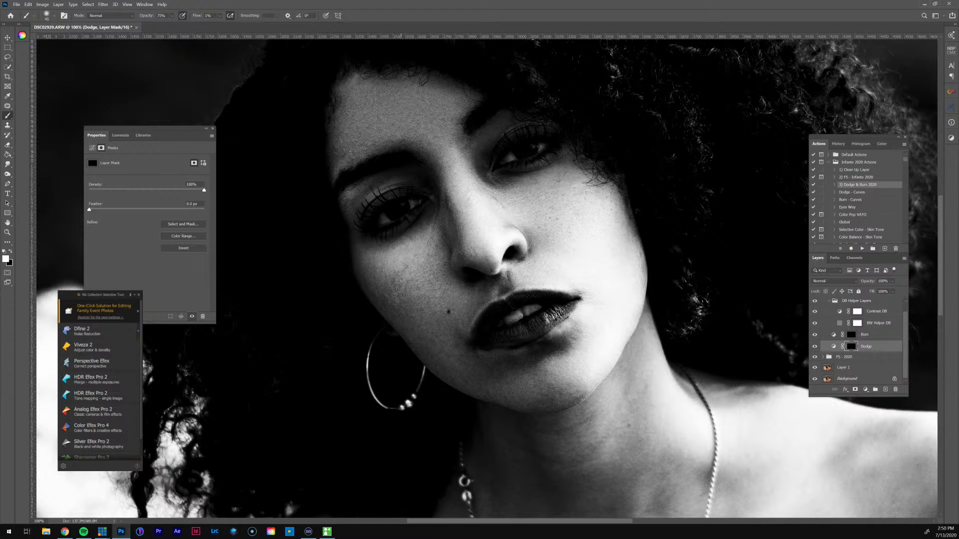
key("]")
key("]")
mouse_move(393, 305)
left_mouse_down()
mouse_move(406, 322)
mouse_move(390, 309)
mouse_move(395, 318)
left_mouse_up()
mouse_move(442, 344)
left_mouse_down()
mouse_move(423, 351)
mouse_move(454, 355)
mouse_move(431, 358)
mouse_move(433, 345)
mouse_move(441, 367)
left_mouse_up()
mouse_move(463, 334)
left_mouse_down()
mouse_move(457, 342)
mouse_move(469, 361)
left_mouse_up()
key("bracketleft")
key("bracketleft")
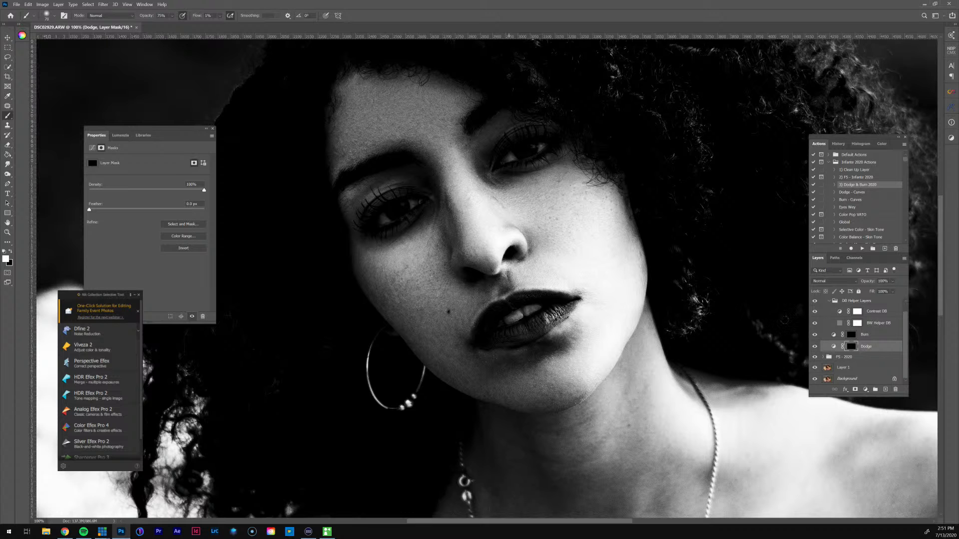
Step: View the Dodge mask on its own and toggle the Dodge layer's visibility to compare the skin before and after
left_click(851, 346, "alt")
left_click(851, 346, "alt")
left_click(817, 346)
left_click(818, 347)
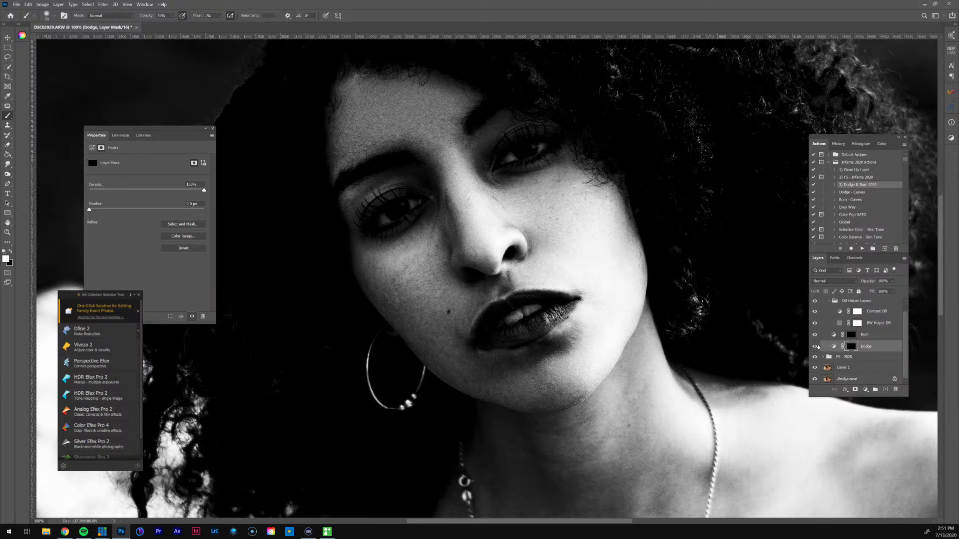
left_click(818, 347)
left_click(817, 346)
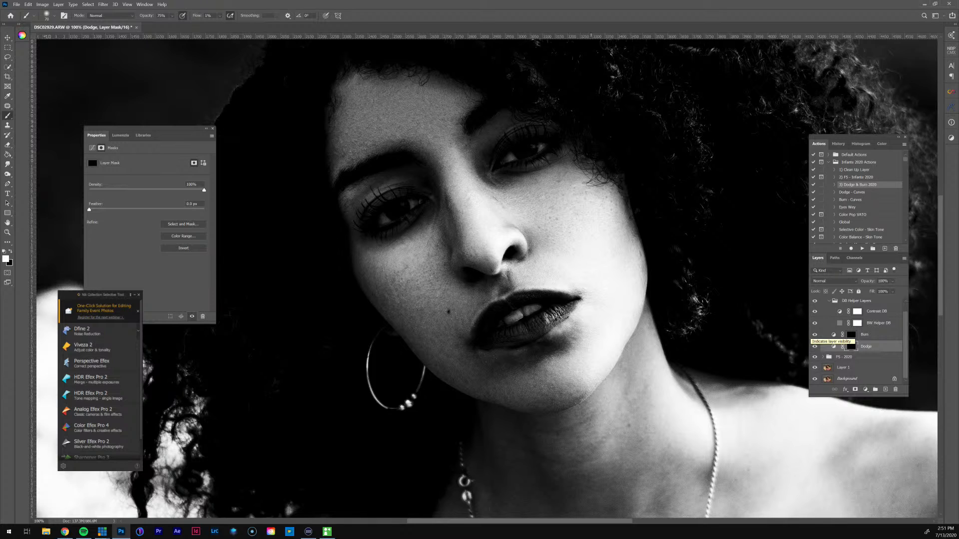
Step: Reset the Contrast DB curve and bend it steeply downward, with its low point at input 125, output 9, to isolate the highlights
left_click(840, 311)
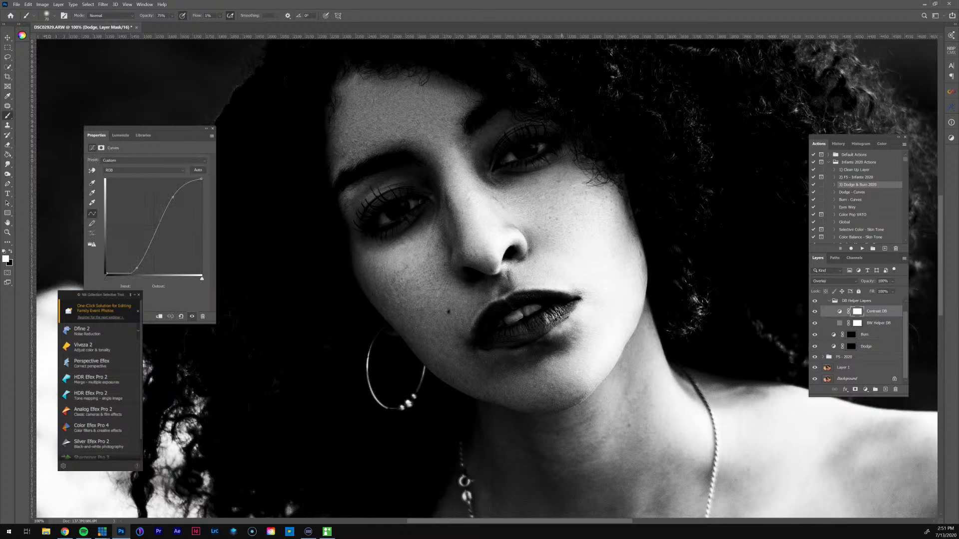
left_click(181, 316)
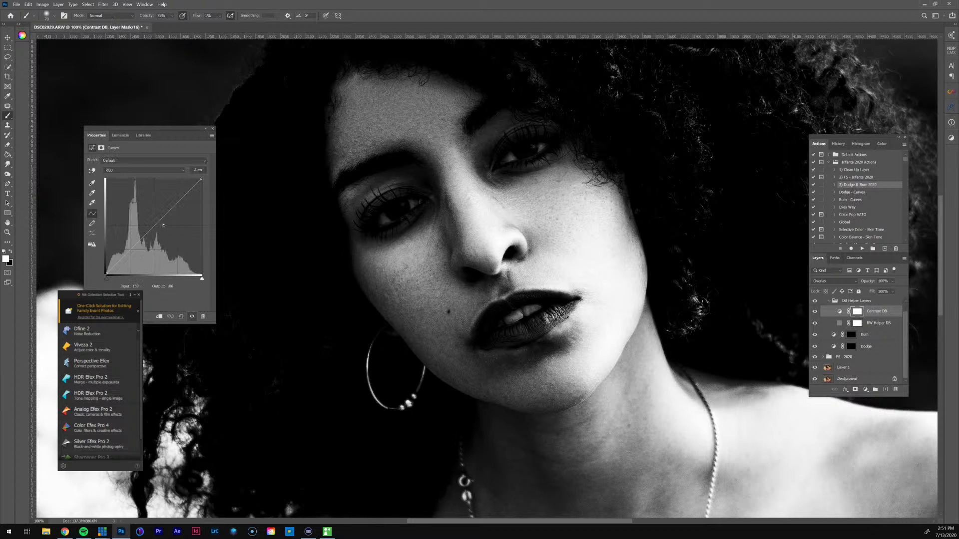
left_click_drag(175, 202, 178, 227)
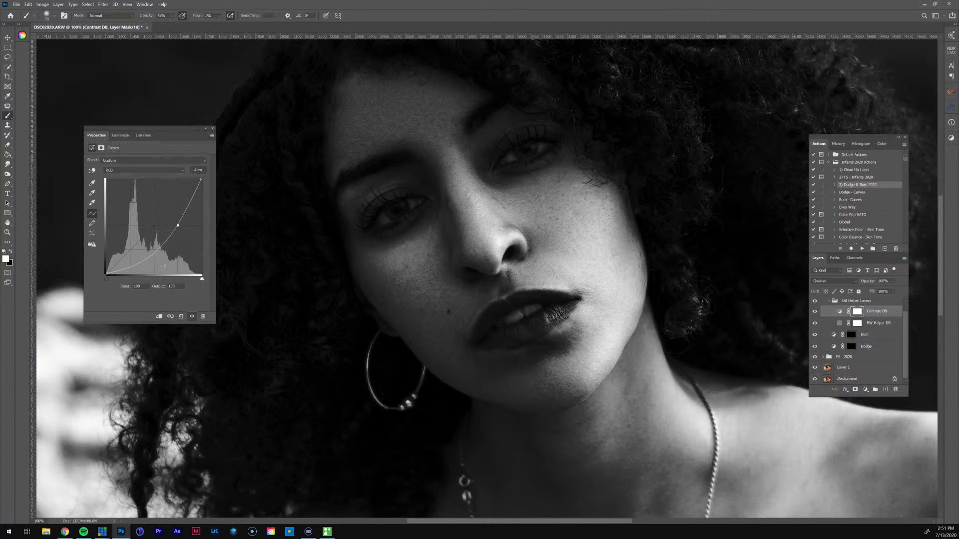
left_click_drag(150, 259, 151, 263)
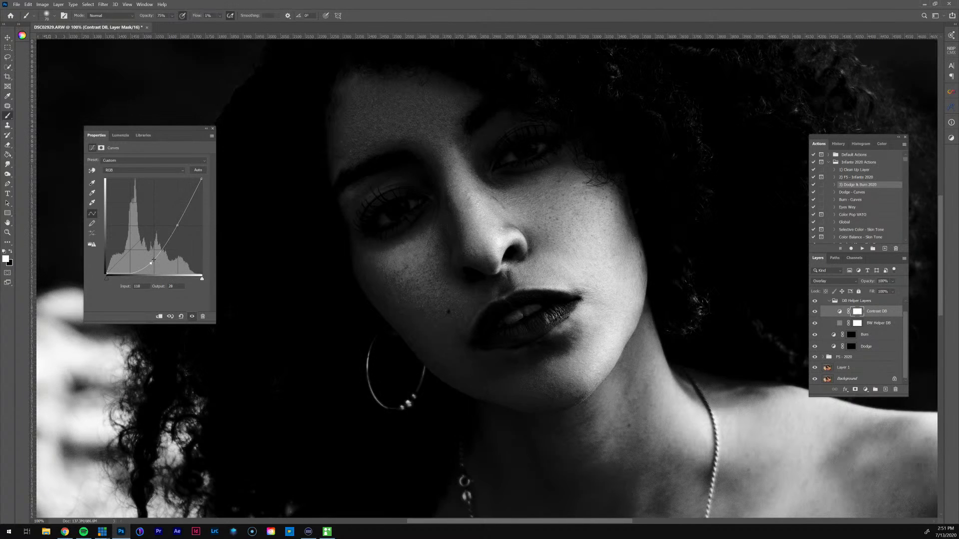
left_click_drag(178, 226, 152, 271)
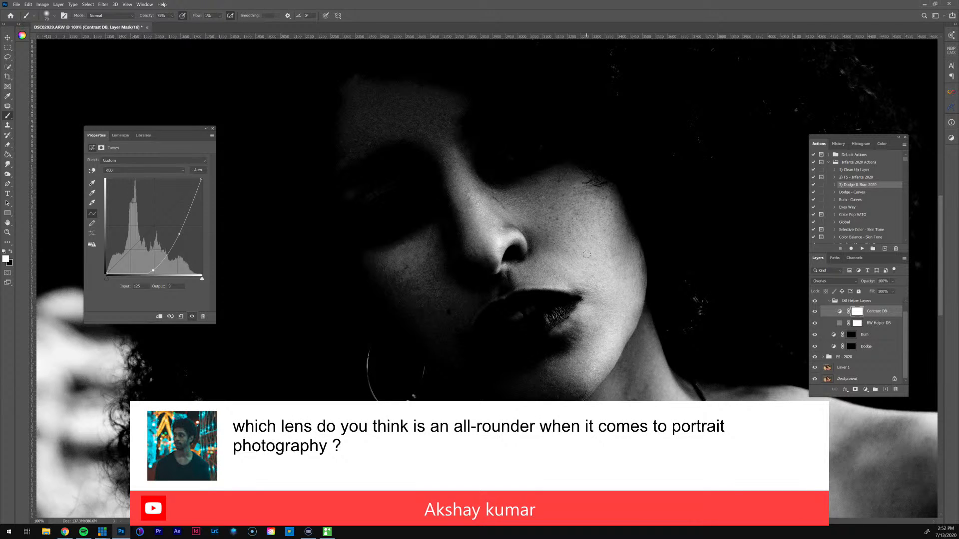
Step: Activate the Burn layer mask and brush white over the bright patches on the lit side of the face, varying the brush size
key("z")
left_click(578, 252)
left_click_drag(578, 252, 551, 235)
key("ctrl+minus")
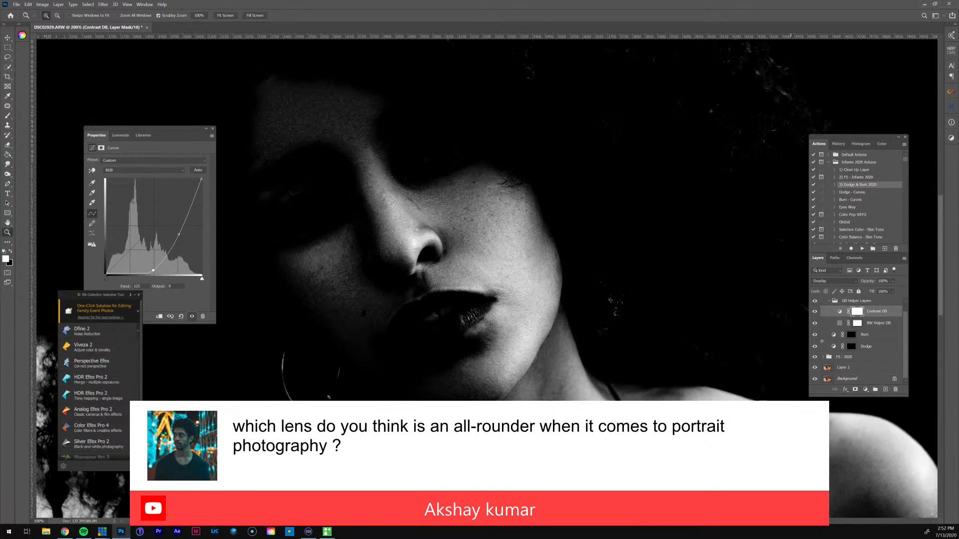
left_click(849, 336)
key("b")
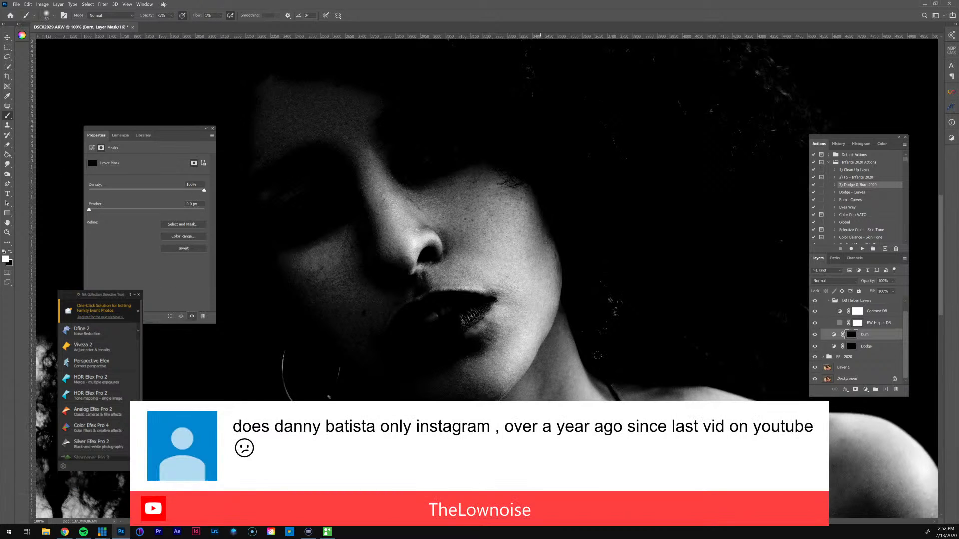
key("[")
key("x")
key("x")
key("]")
key("]")
key("]")
key("bracketleft")
key("bracketleft")
key("bracketleft")
key("bracketleft")
key("bracketleft")
key("bracketright")
key("bracketright")
key("bracketright")
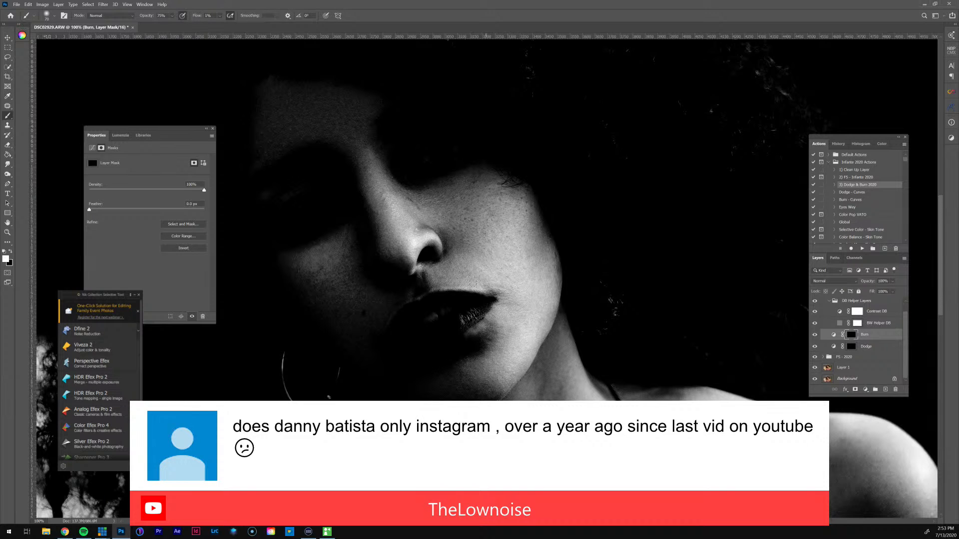
Step: Activate the Dodge layer mask and lighten the dark spots on the lit cheek and around the mouth at 200% zoom
left_click(851, 347)
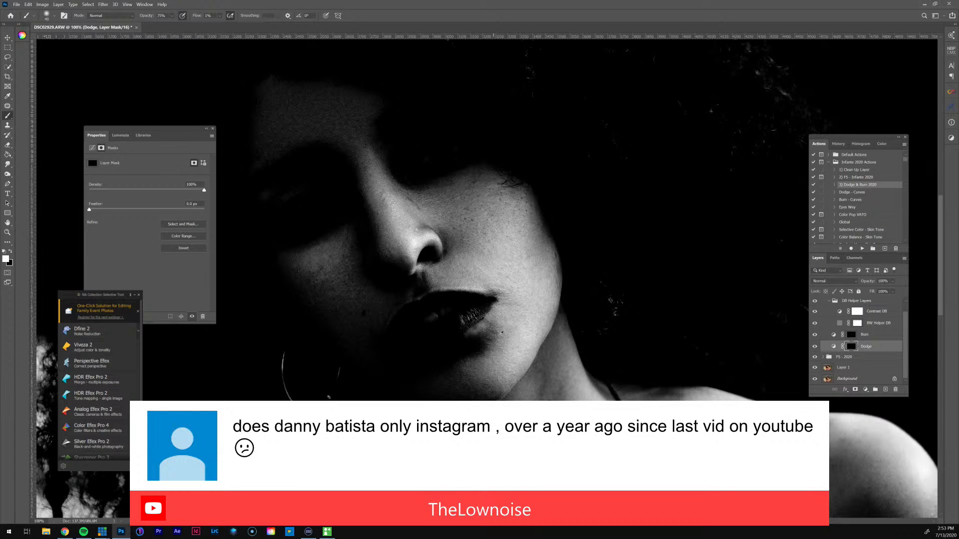
key("ctrl+plus")
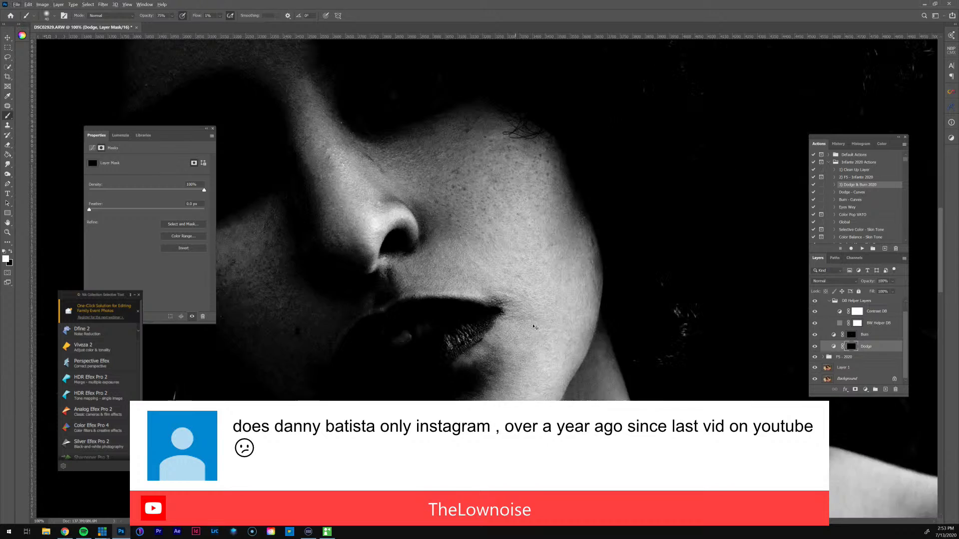
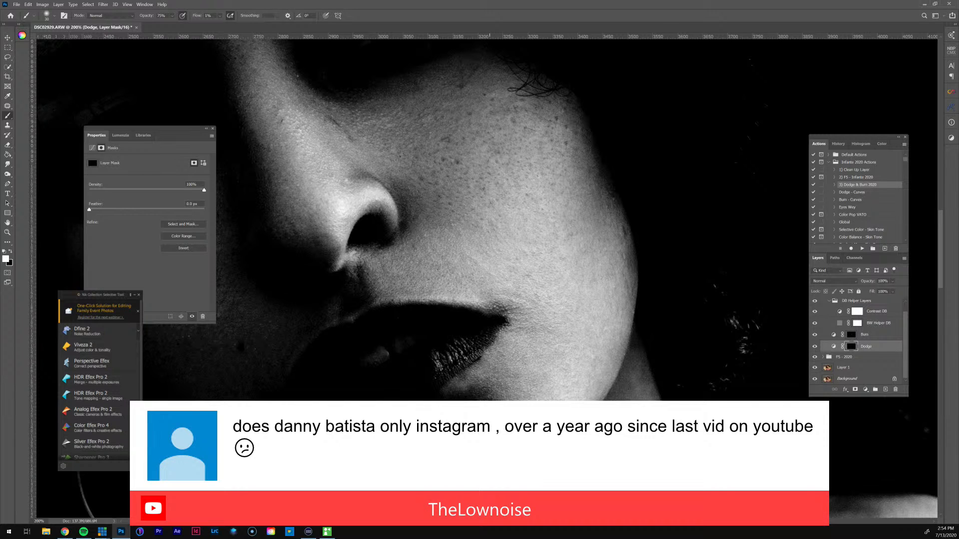
scroll(554, 331, "down", 3)
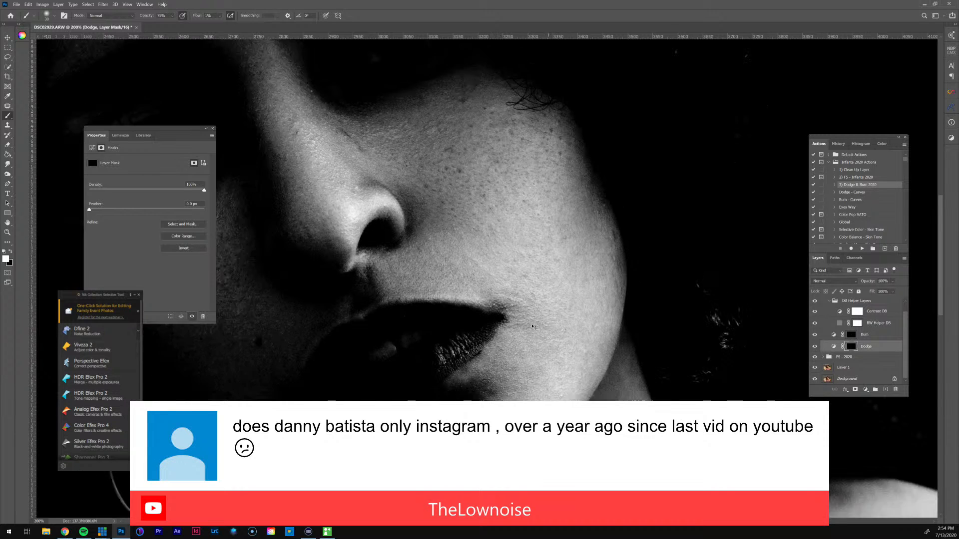
Step: Reset the Contrast DB curve to its default, then collapse and hide the DB Helper Layers group to inspect the face in color
scroll(500, 271, "down", 1)
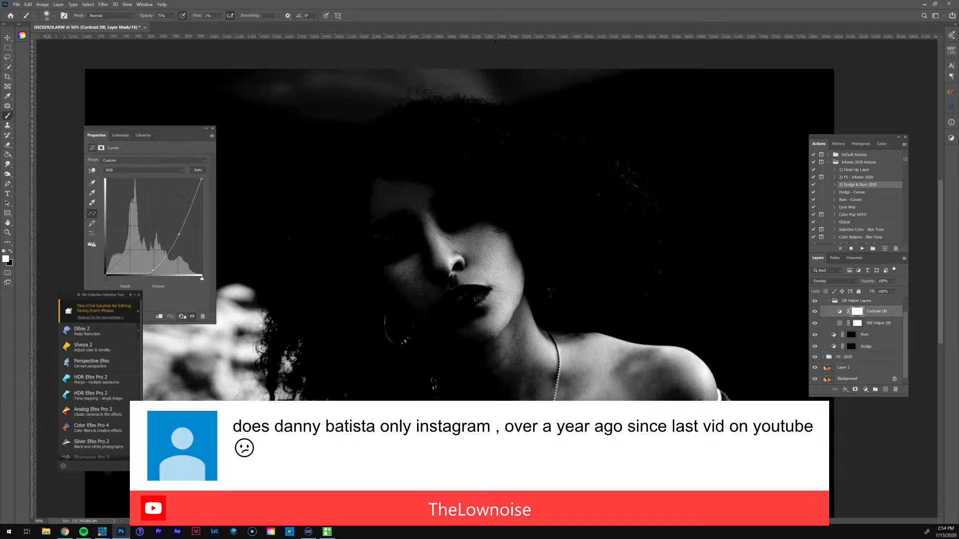
left_click(181, 316)
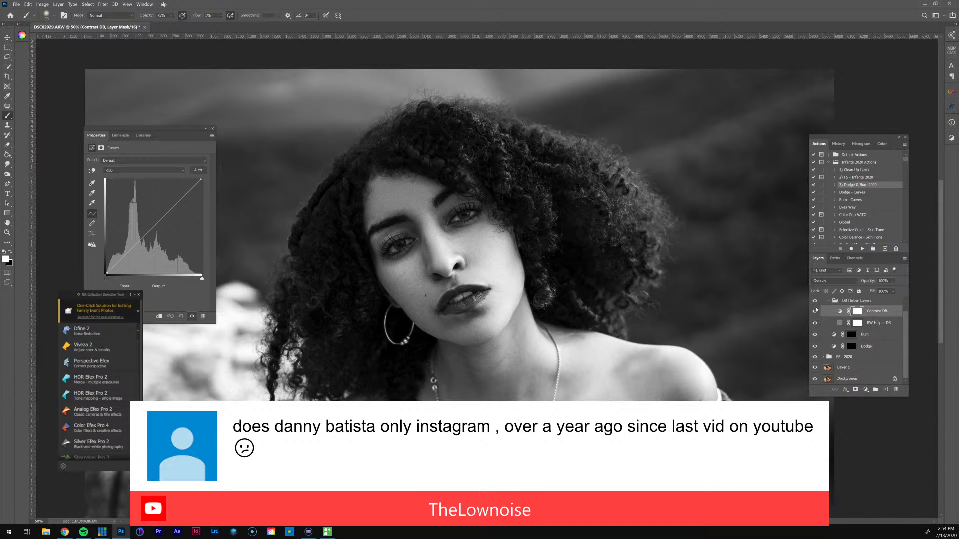
left_click(815, 302)
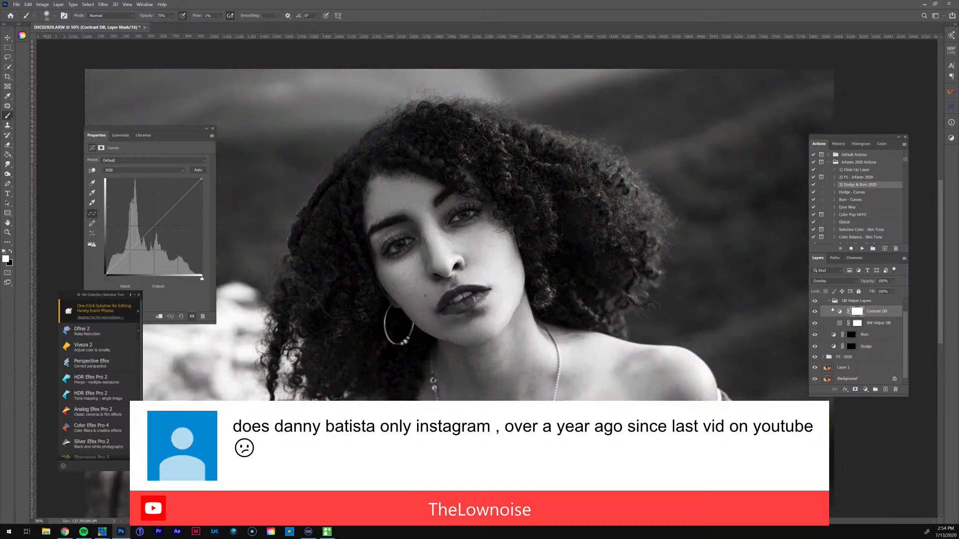
scroll(833, 311, "up", 1)
left_click(829, 311)
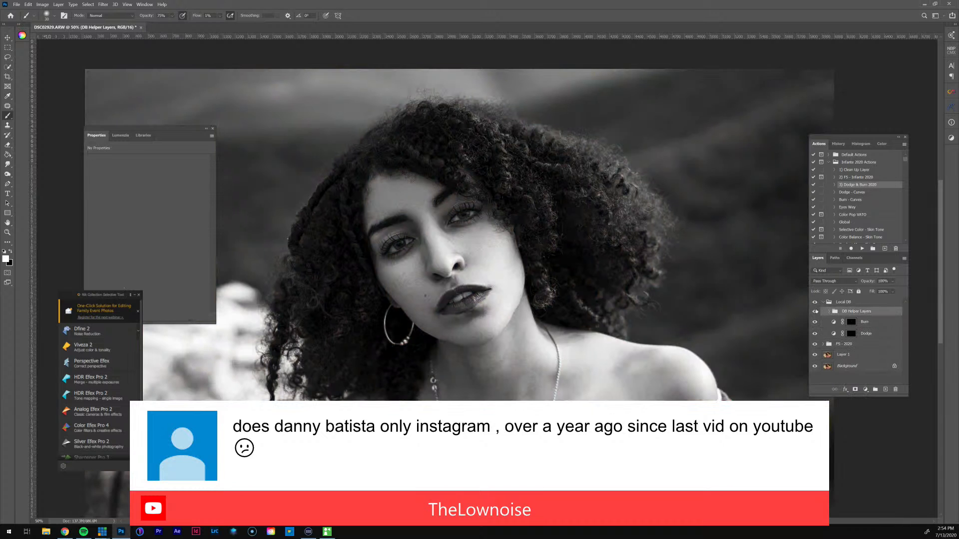
left_click(815, 301)
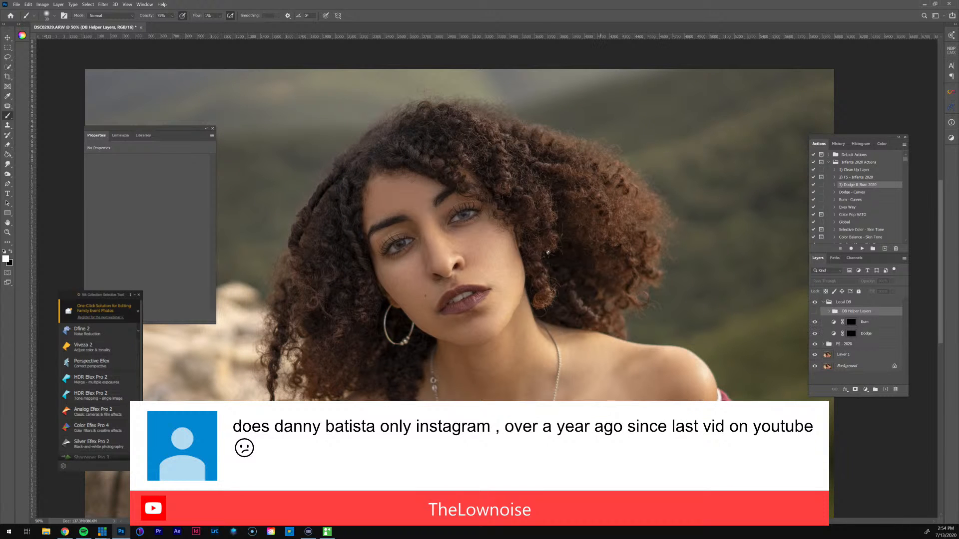
key("z")
left_click(419, 230)
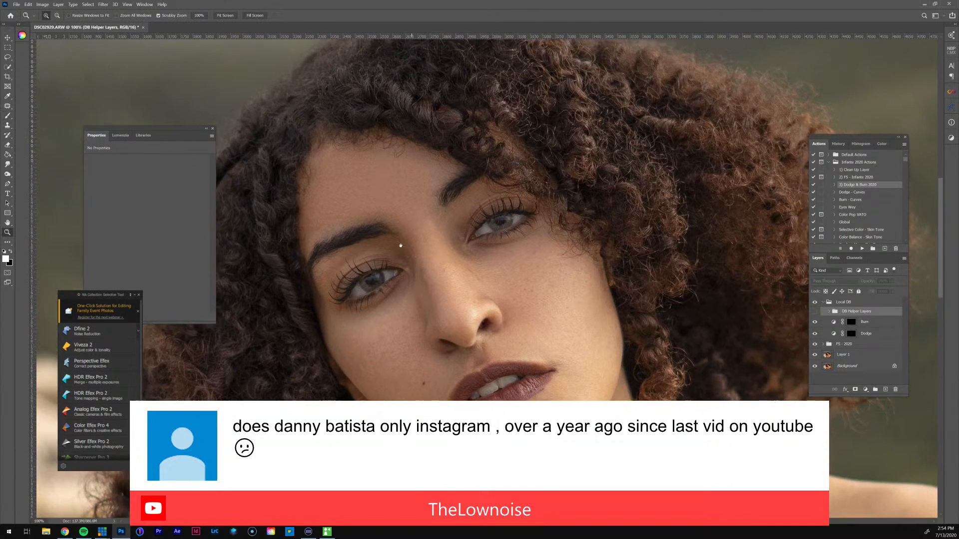
Step: Compare the retouched face with the original Background layer by toggling the other layers' visibility
left_click_drag(401, 246, 388, 249)
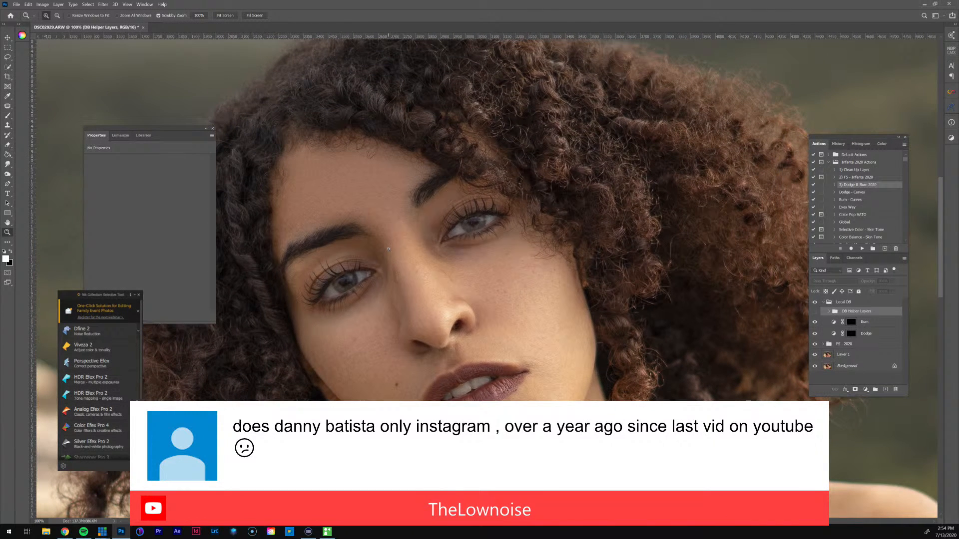
left_click(815, 367, "alt")
left_click(815, 367, "alt")
left_click(816, 367, "alt")
Step: Show the DB Helper Layers group and brush white on the Burn mask over uneven bright spots on the lit cheek at 200% zoom
left_click(815, 311)
left_click(851, 334)
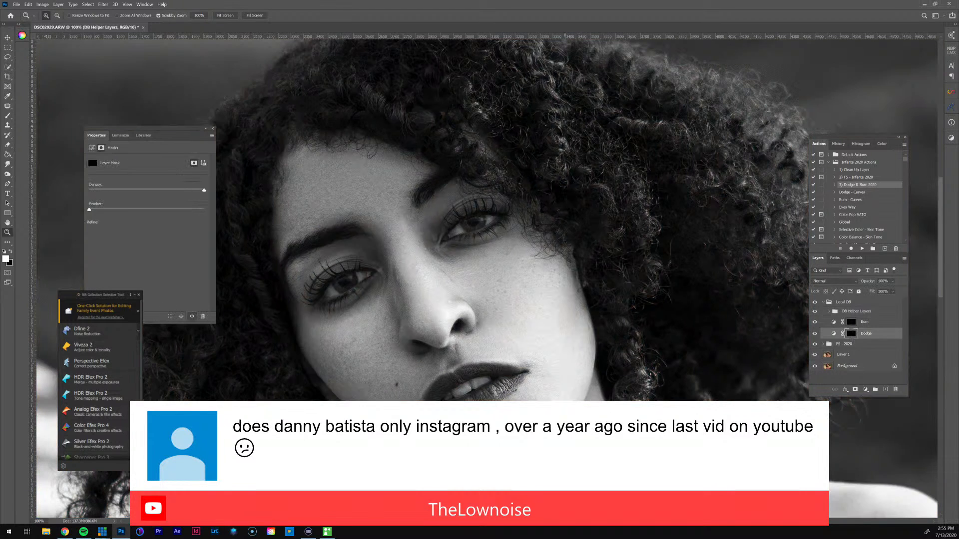
left_click(512, 416)
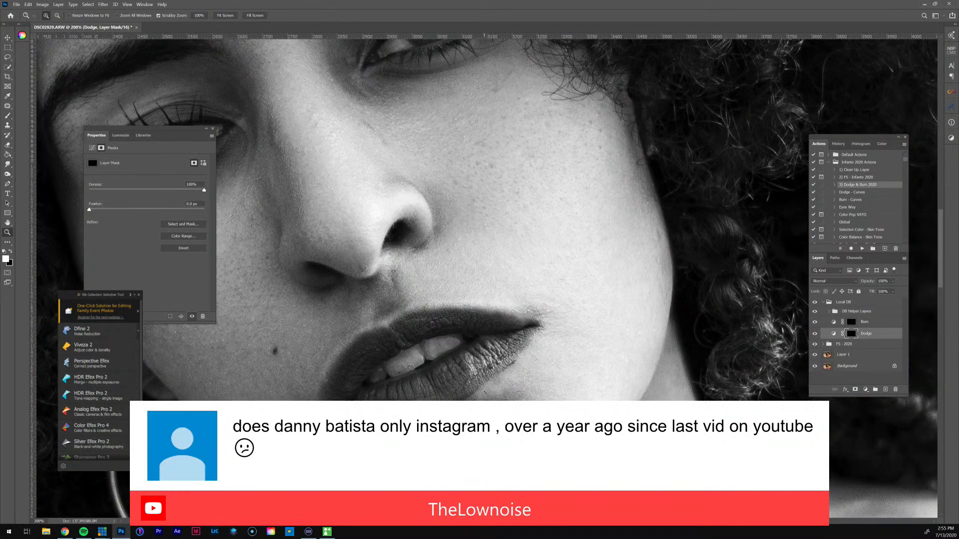
left_click(850, 322)
key("b")
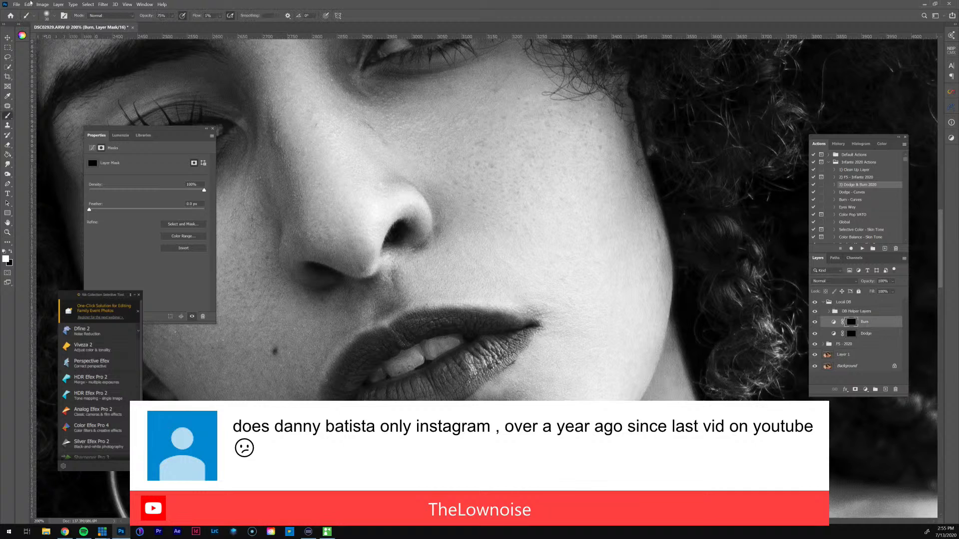
key("bracketleft")
key("bracketright")
left_click(852, 333)
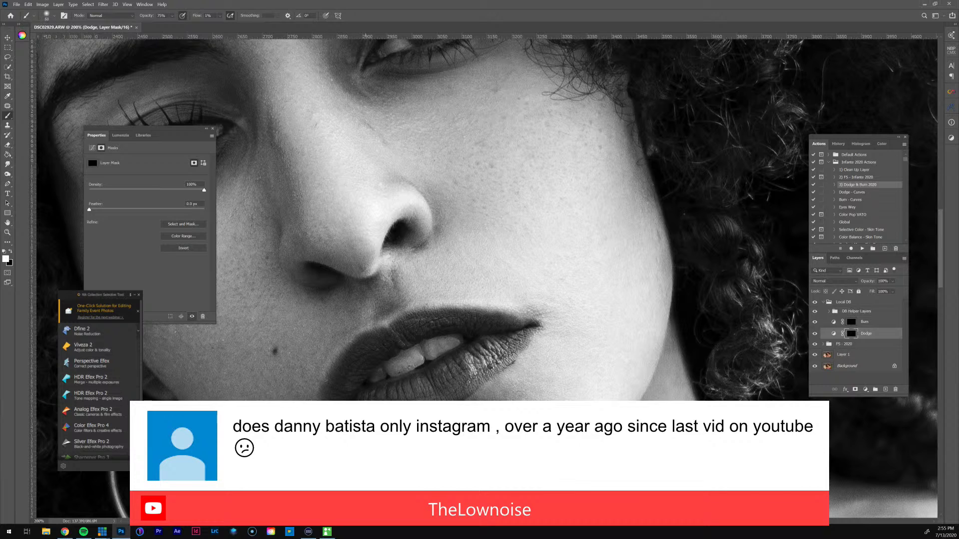
Step: Lower the Contrast DB curve to input 134, output 76, and add a second low shadow point to reveal uneven tones on the chest
key("ctrl+minus")
key("ctrl+minus")
key("ctrl+minus")
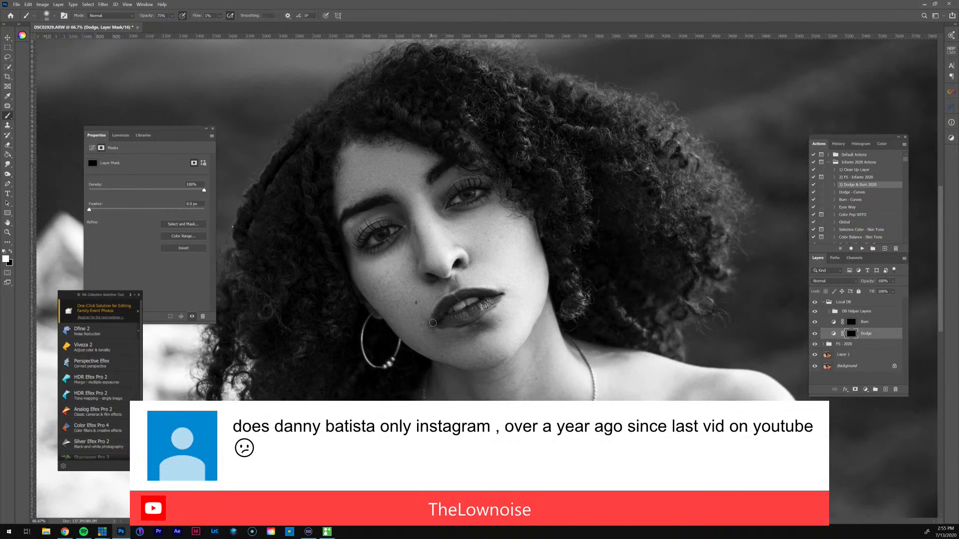
key("ctrl+minus")
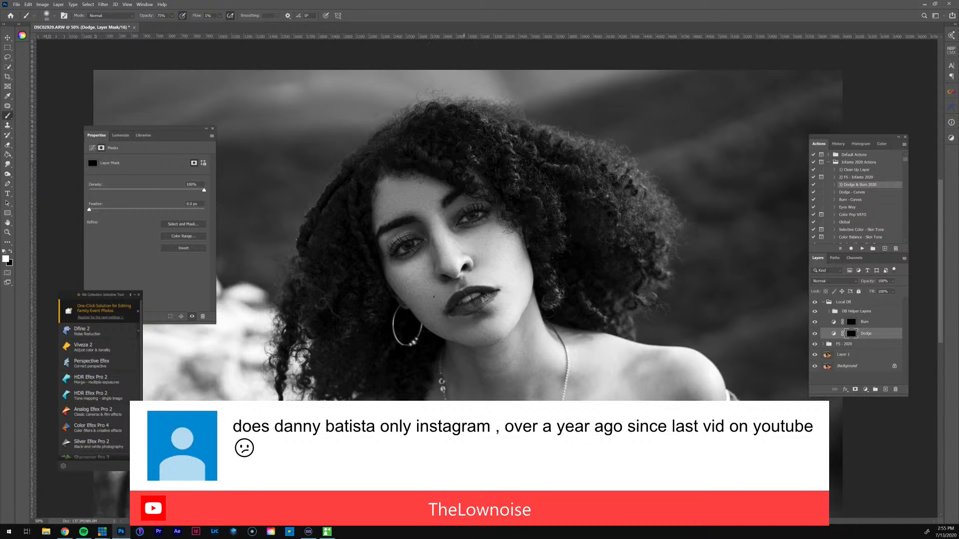
left_click_drag(441, 385, 420, 280)
left_click(436, 372, "ctrl")
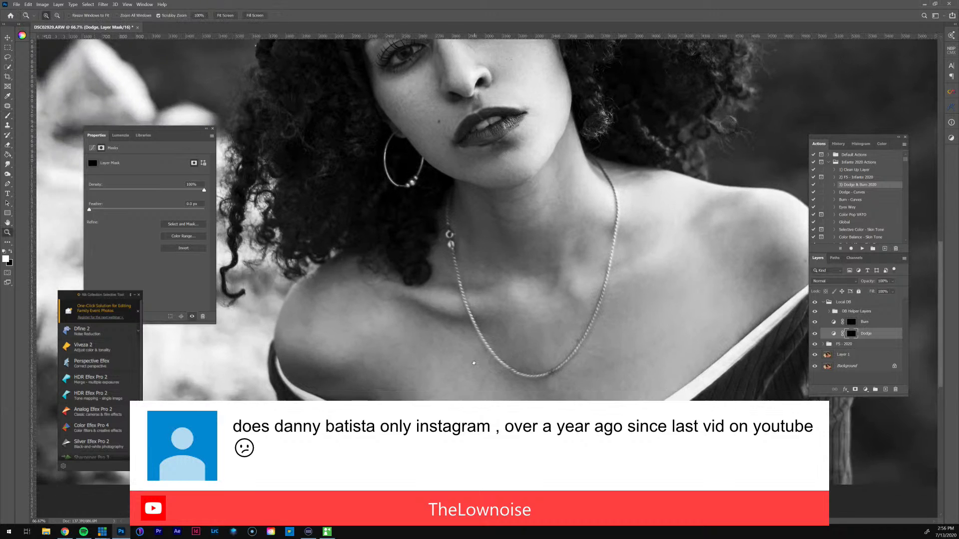
left_click(828, 312)
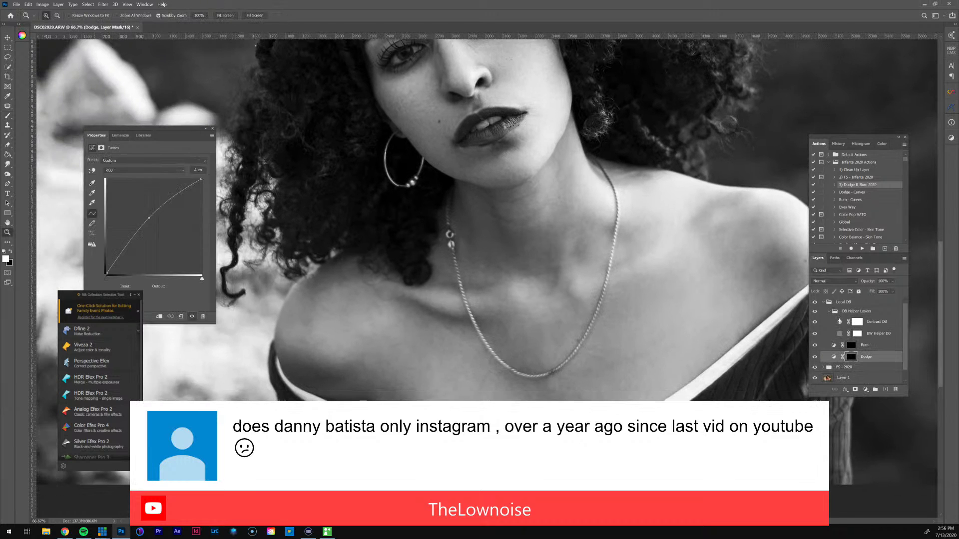
left_click(840, 321)
left_click_drag(156, 223, 157, 244)
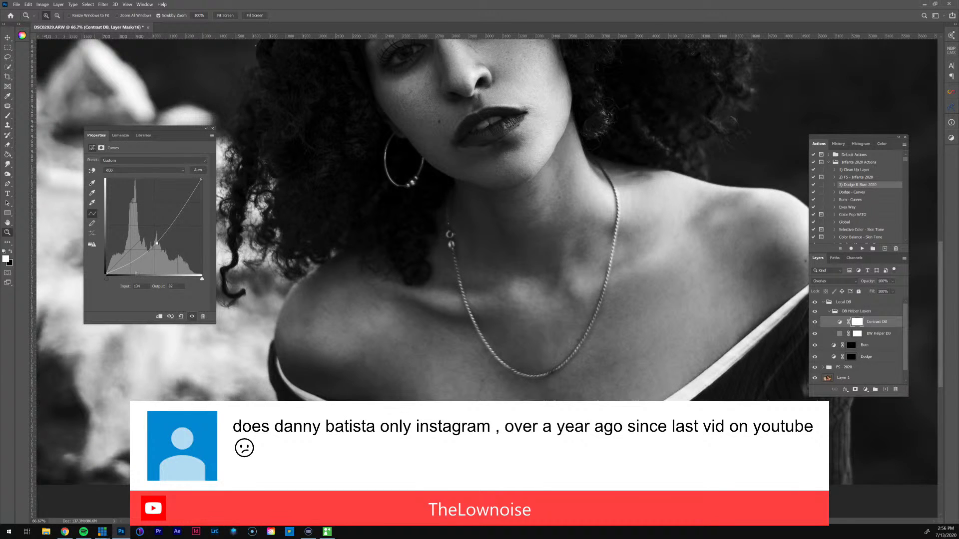
left_click_drag(128, 265, 157, 245)
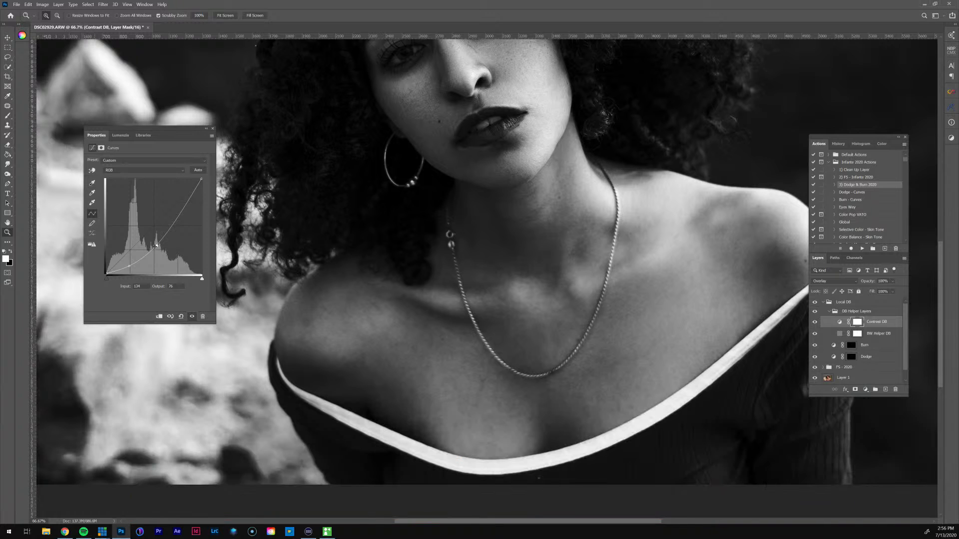
right_click(65, 533)
left_click(65, 533)
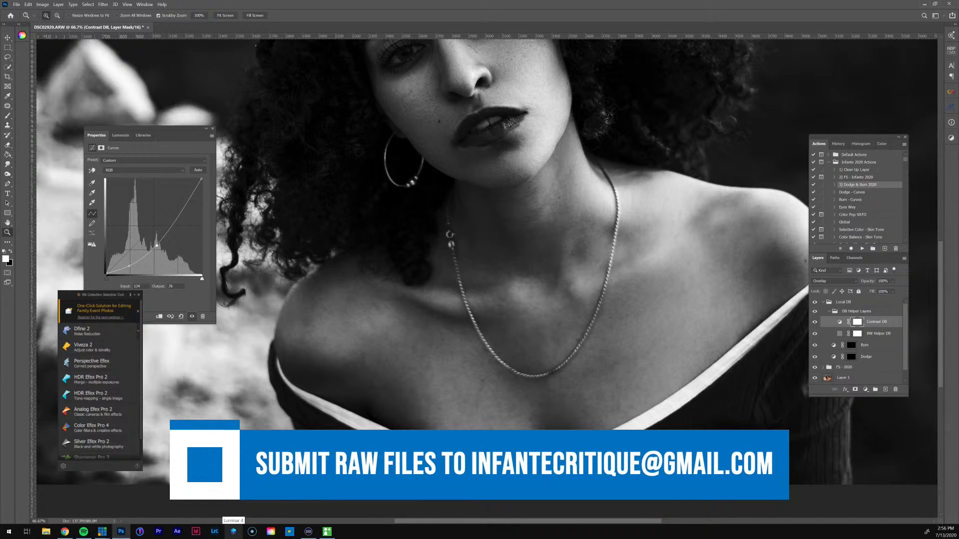
Step: Activate the Dodge layer mask and brush white over the dark patches on the neck and chest
left_click(851, 356)
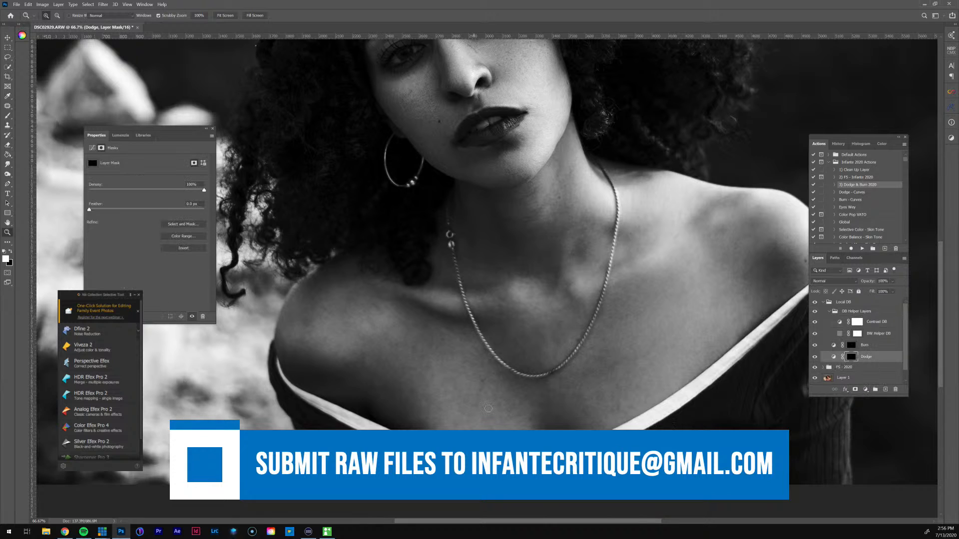
key("b")
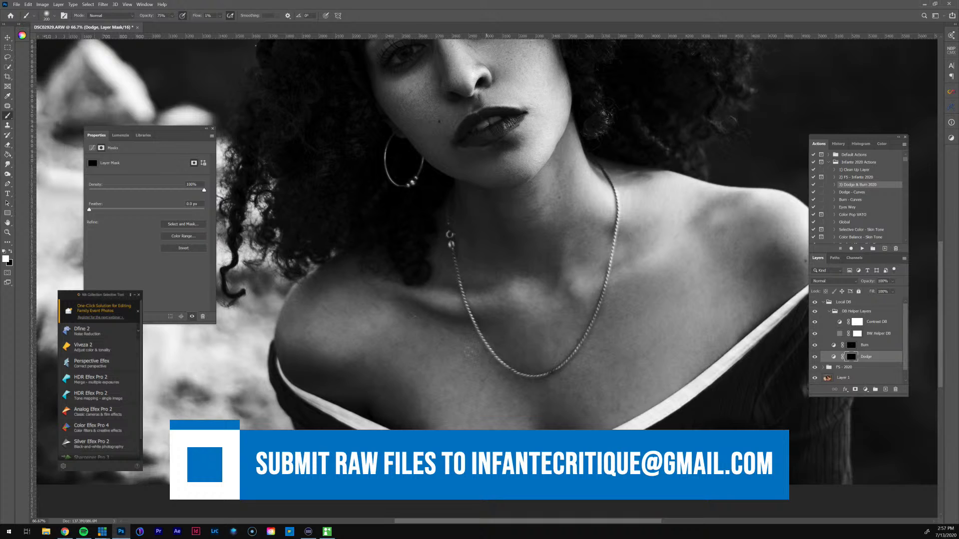
Step: Collapse and hide the DB Helper Layers group and compare the whole color portrait with the original Background
key("ctrl+minus")
key("ctrl+minus")
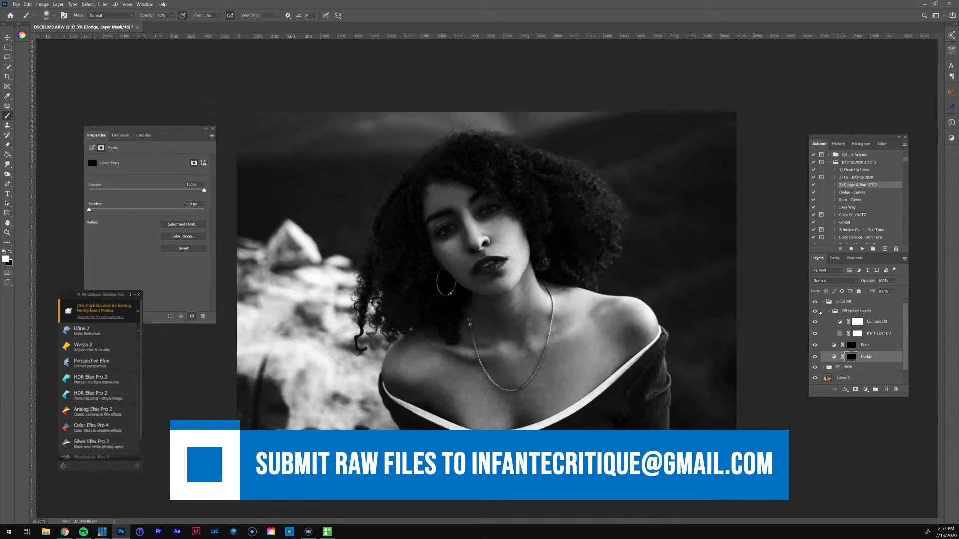
left_click(828, 311)
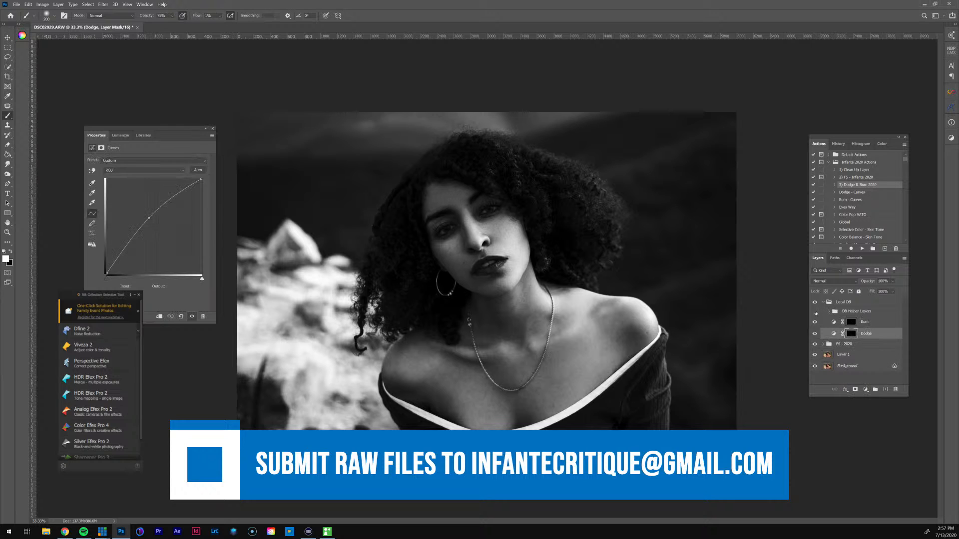
left_click(816, 311)
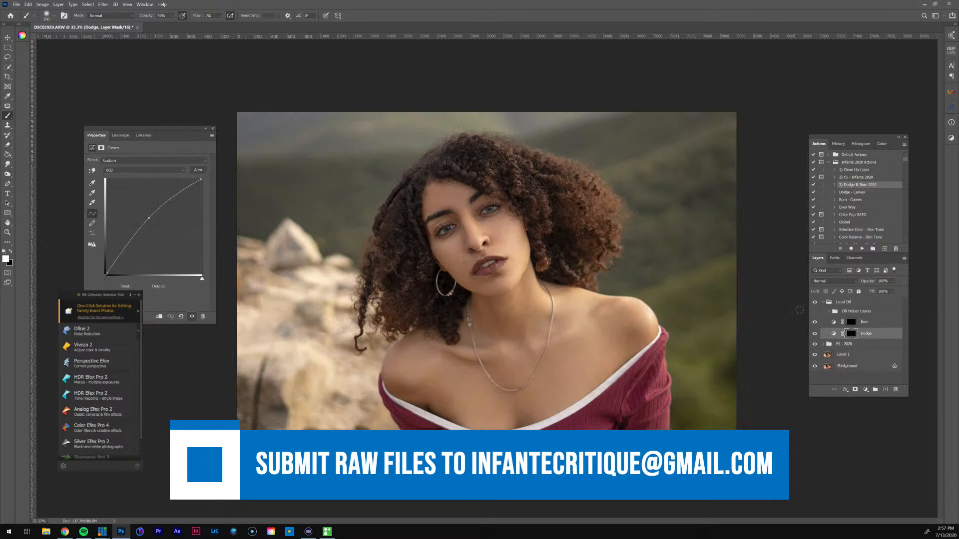
left_click(813, 302)
left_click(815, 367, "alt")
left_click(815, 367, "alt")
Step: Run the Dodge - Curves and Burn - Curves actions to add a second pair of masked curves layers above the Burn layer
left_click(844, 194)
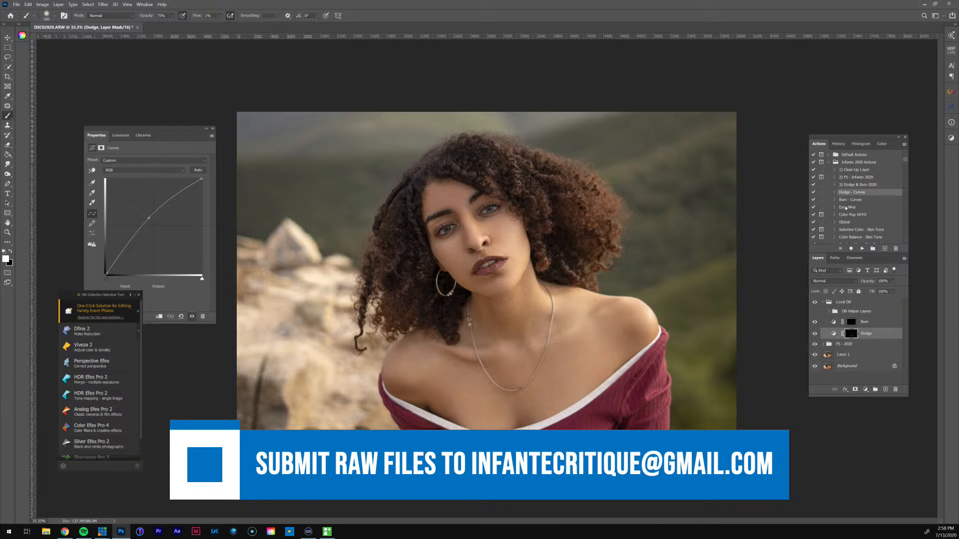
left_click(870, 324)
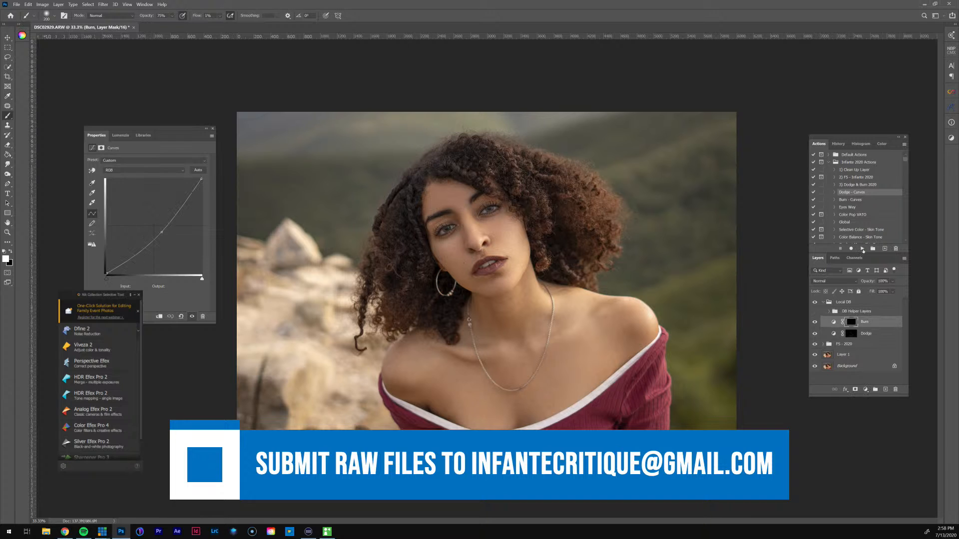
left_click(861, 201)
left_click(862, 248)
Step: Rename the new pair of curves layers as Dodge G and Burn G
double_click(870, 333)
left_click(872, 333)
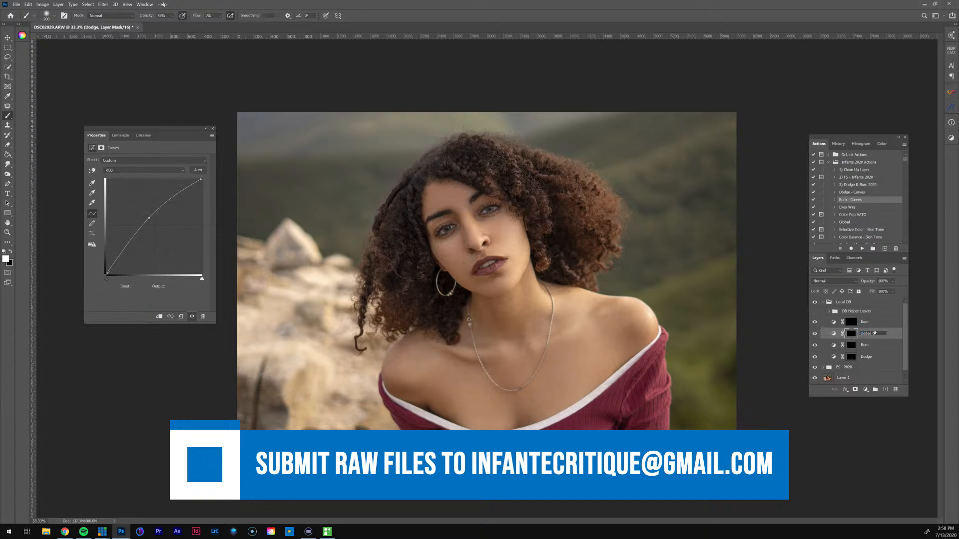
type("G")
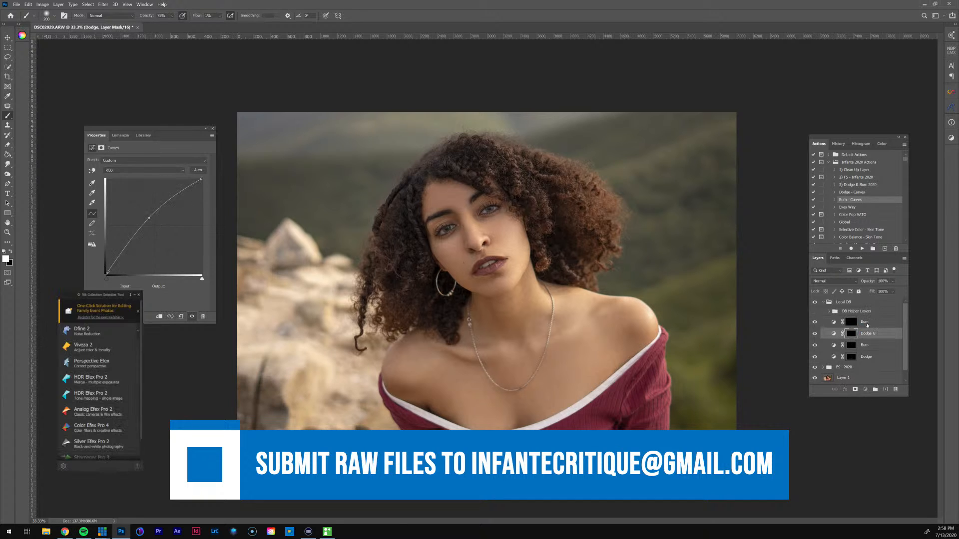
left_click(869, 324)
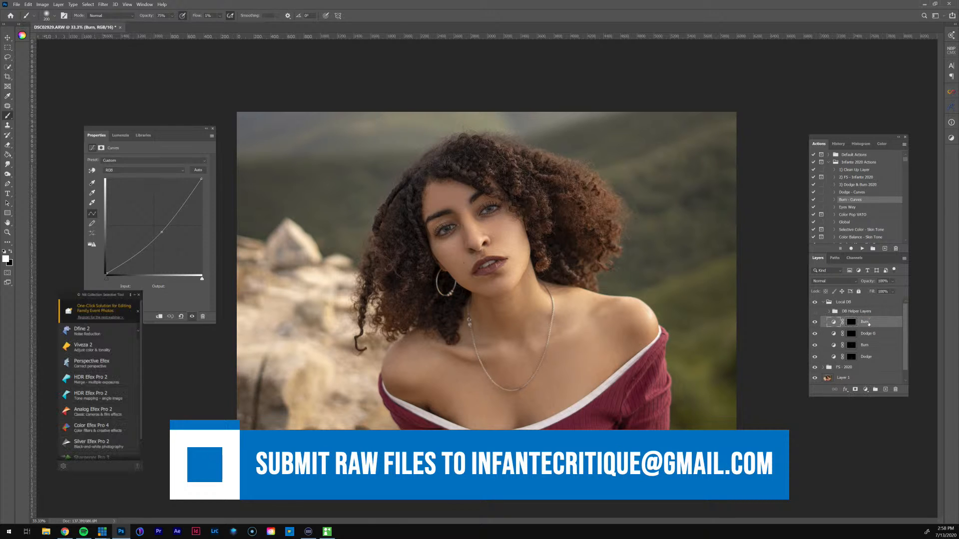
double_click(868, 323)
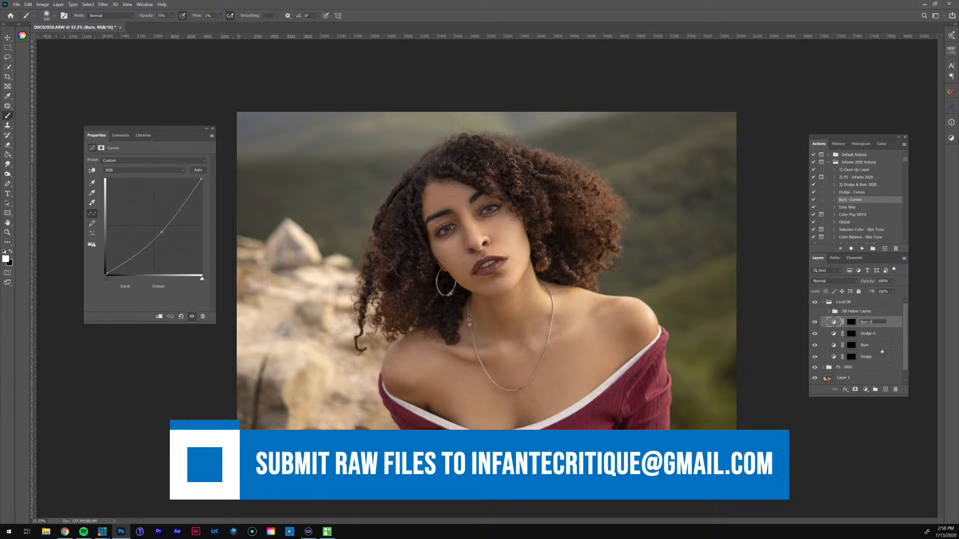
left_click(879, 334)
Step: Add a Threshold adjustment layer above Burn G and set its threshold level to 134
key("z")
left_click(475, 190)
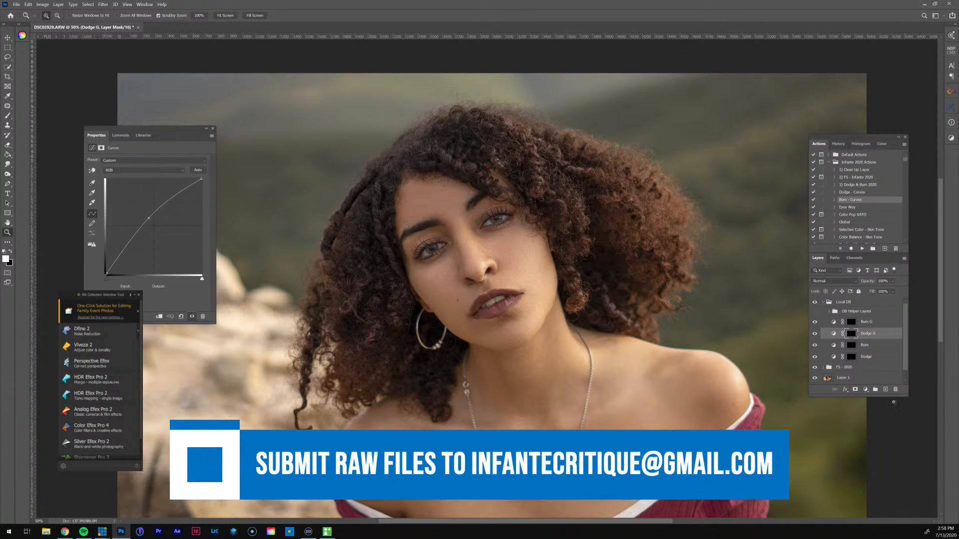
left_click(866, 324)
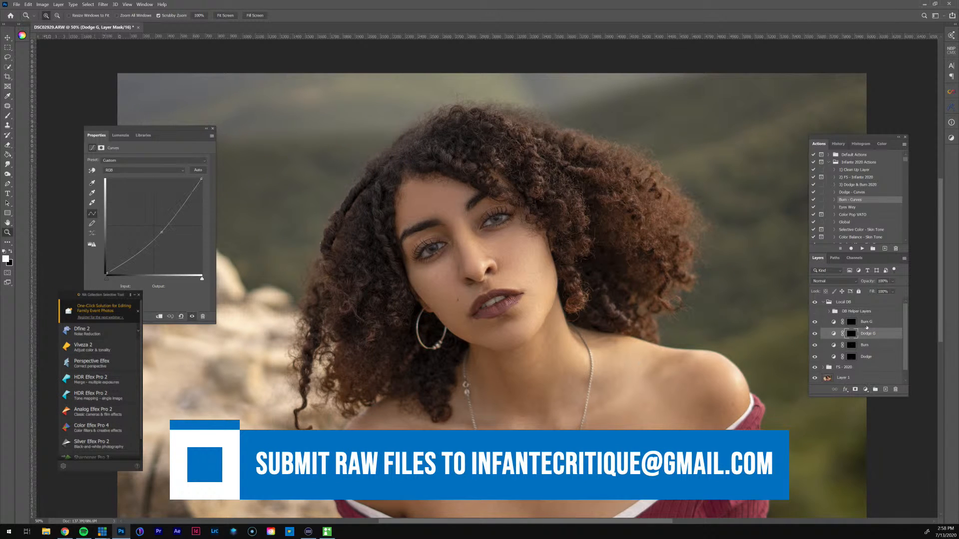
left_click(866, 390)
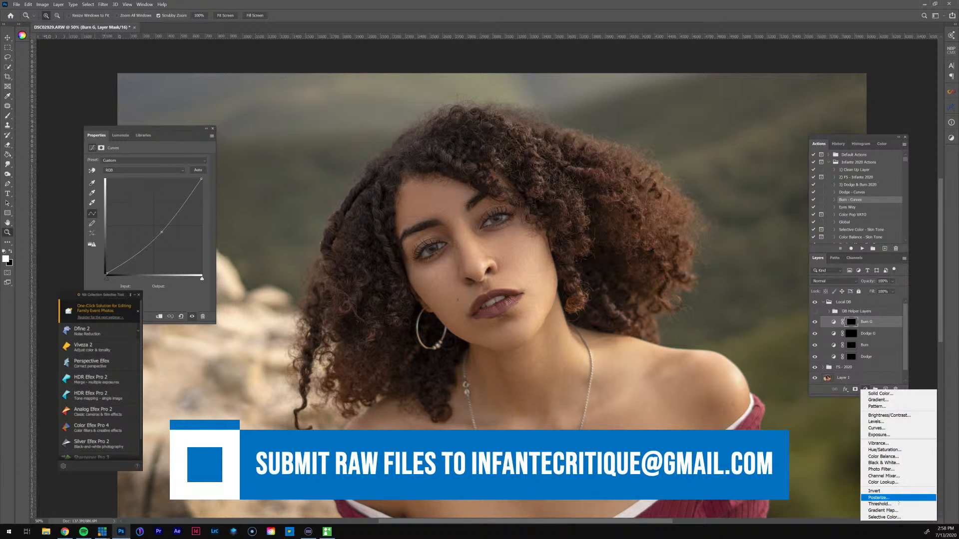
left_click(879, 504)
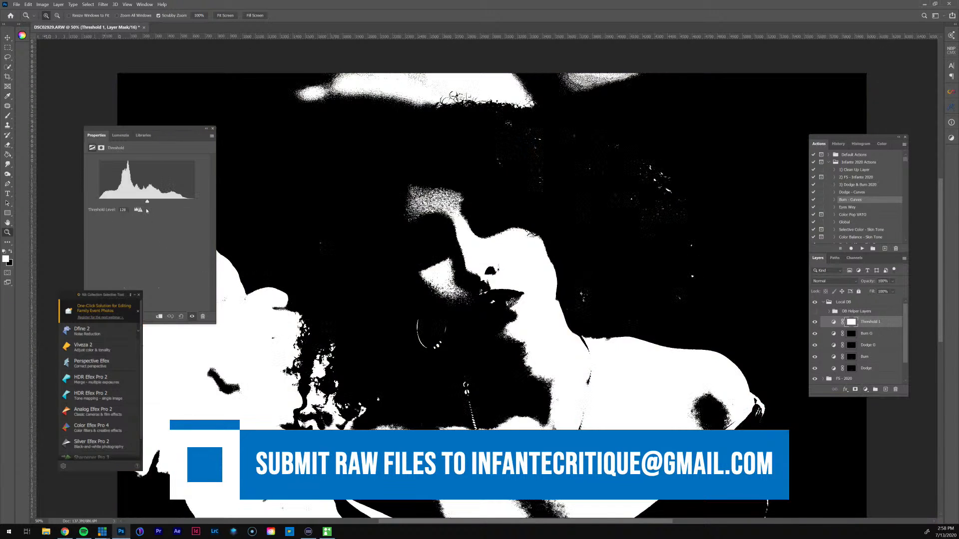
mouse_move(148, 205)
left_mouse_down()
mouse_move(206, 201)
mouse_move(149, 202)
left_mouse_up()
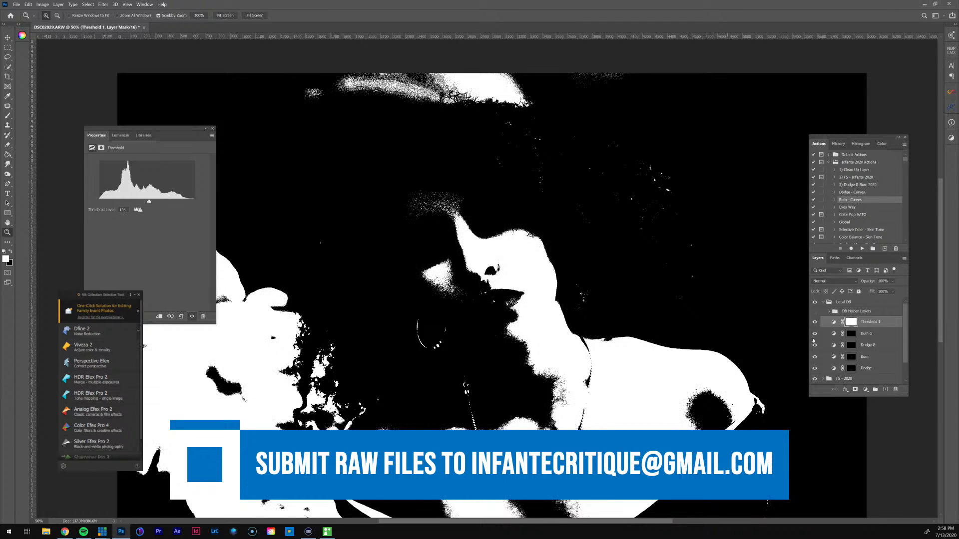
Step: Toggle the Threshold layer's visibility to compare its light and shadow map with the color portrait
left_click(815, 322)
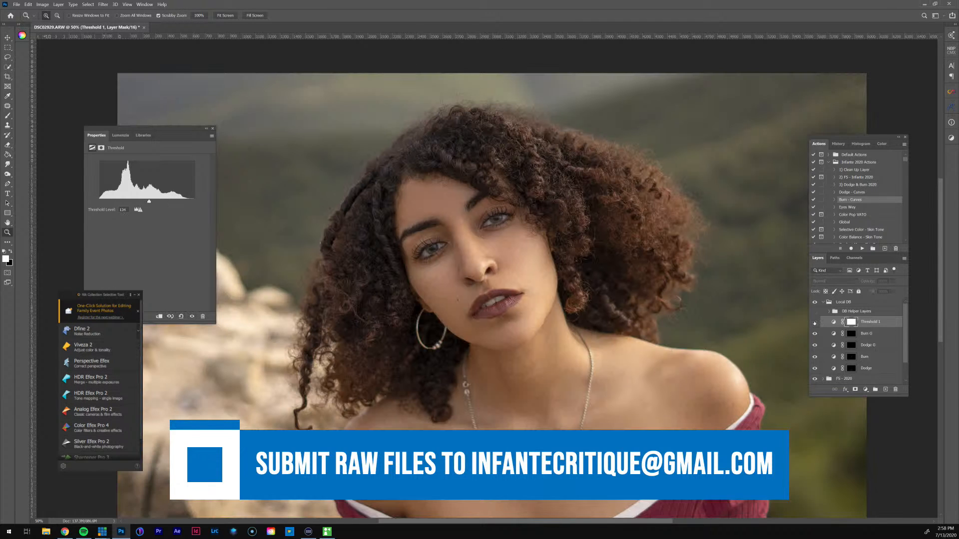
left_click(815, 322)
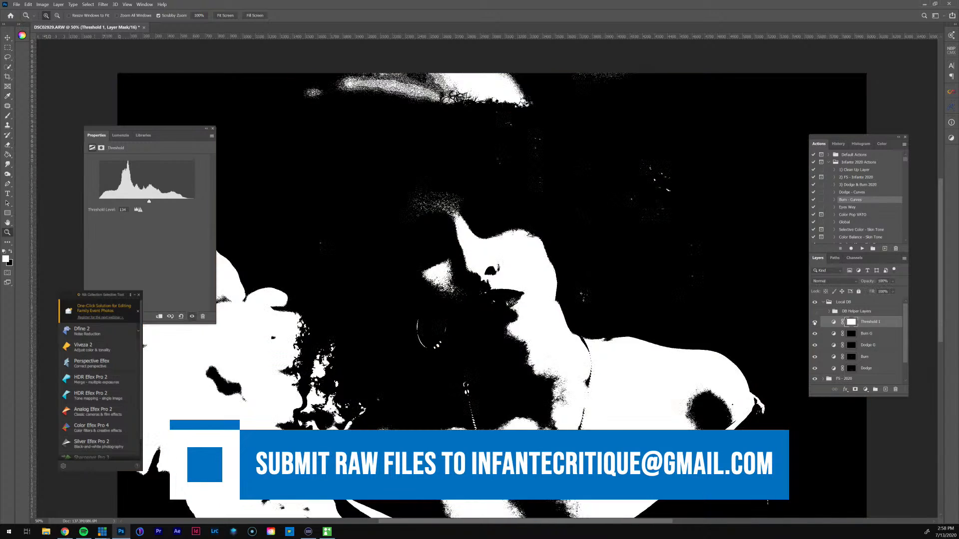
left_click(815, 322)
left_click(815, 323)
left_click(814, 322)
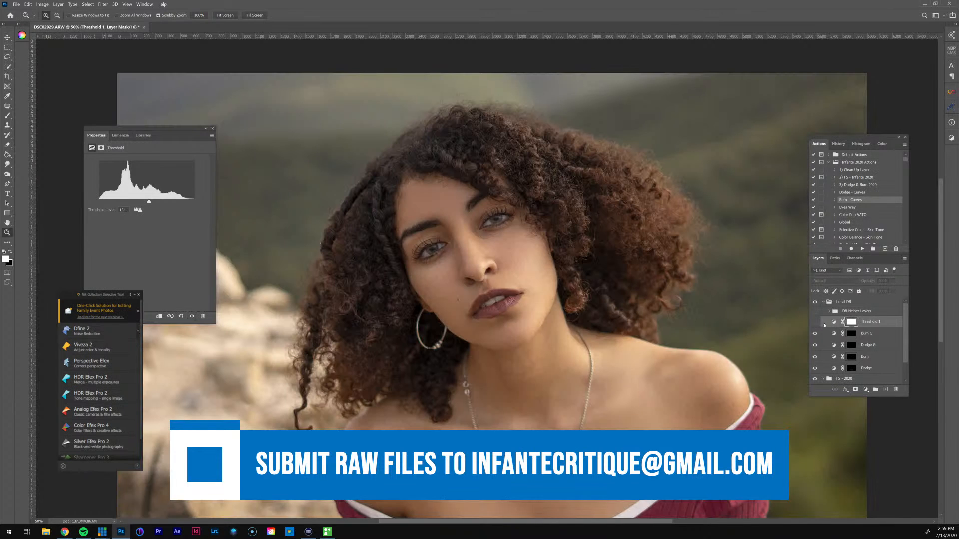
Step: Delete the Threshold adjustment layer above Burn G
left_click(896, 389)
left_click(868, 323)
left_click(839, 144)
left_click(819, 143)
left_click_drag(889, 325, 896, 389)
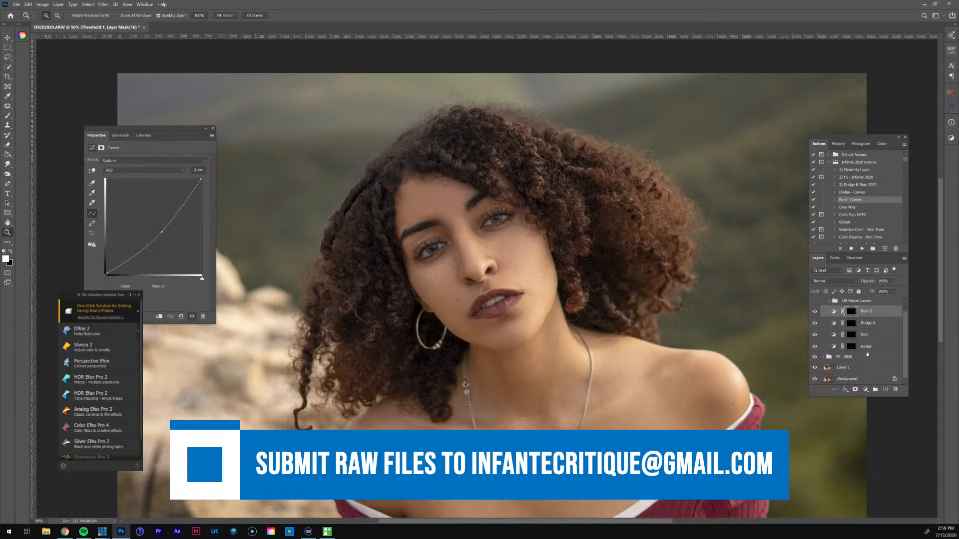
Step: Set the brush flow to 4% and target the Dodge G layer mask for painting facial highlights
left_click(400, 196)
key("b")
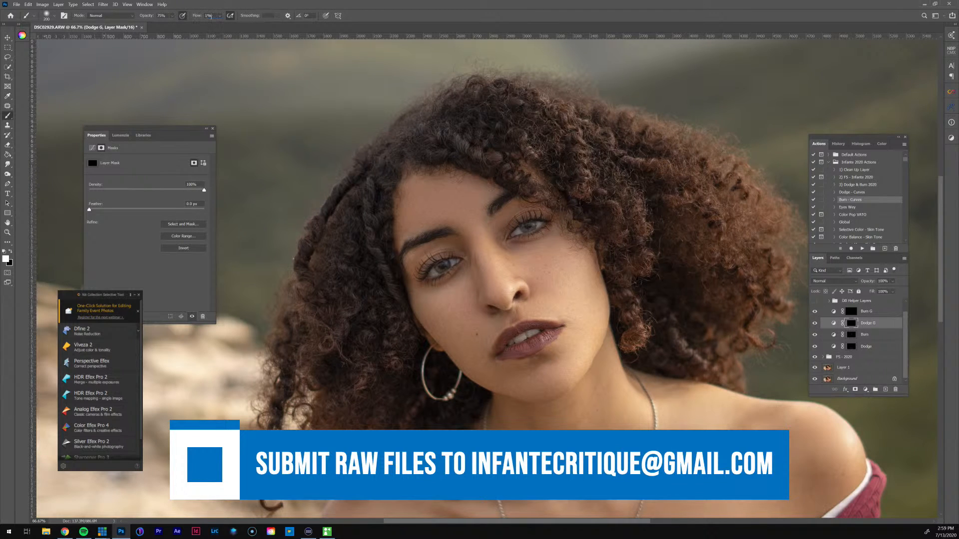
type("4")
scroll(588, 351, "up", 3)
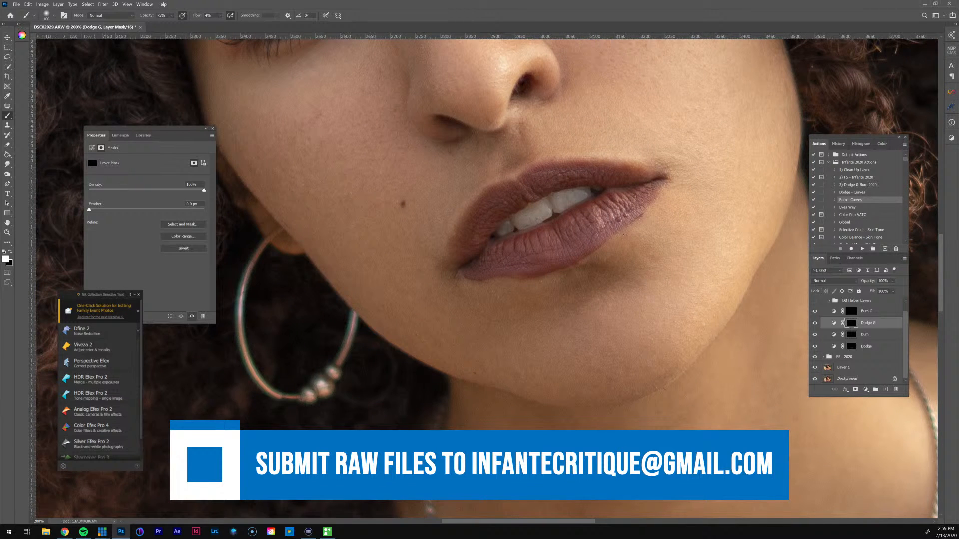
Step: Brighten the lip highlights by painting white on the Dodge G mask with a small soft brush
scroll(561, 316, "up", 1)
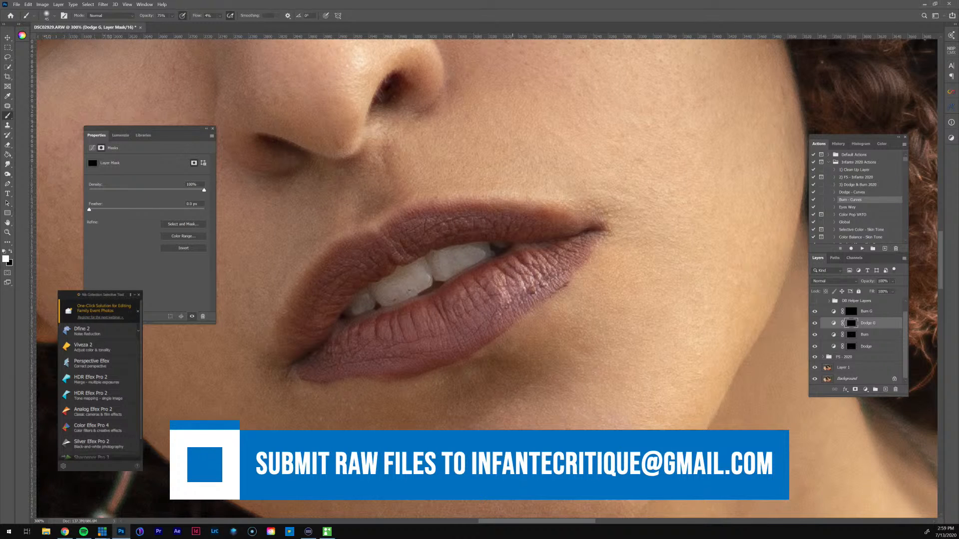
key("bracketleft")
key("bracketleft")
key("bracketright")
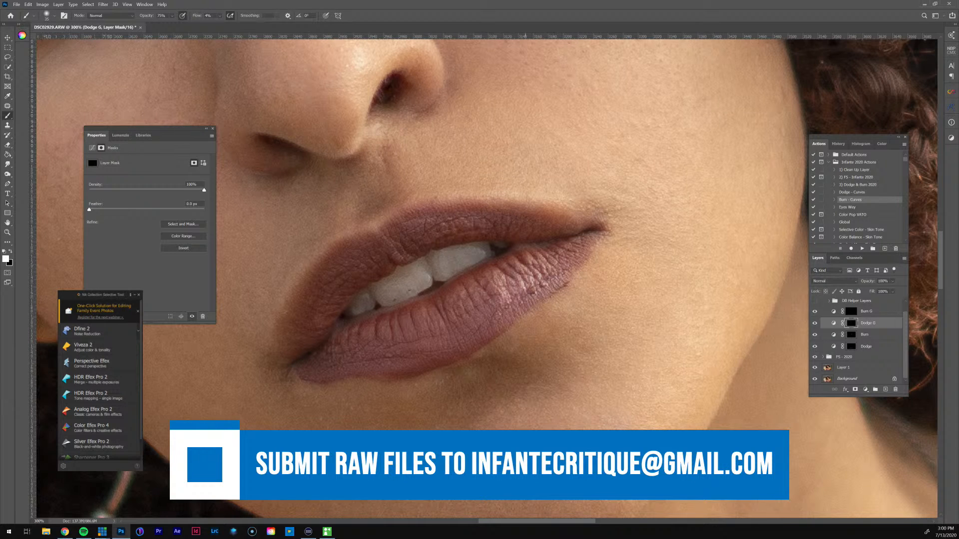
Step: Deepen the shadows on and around the lips by painting white on the Burn G mask with a small brush
left_click(853, 313)
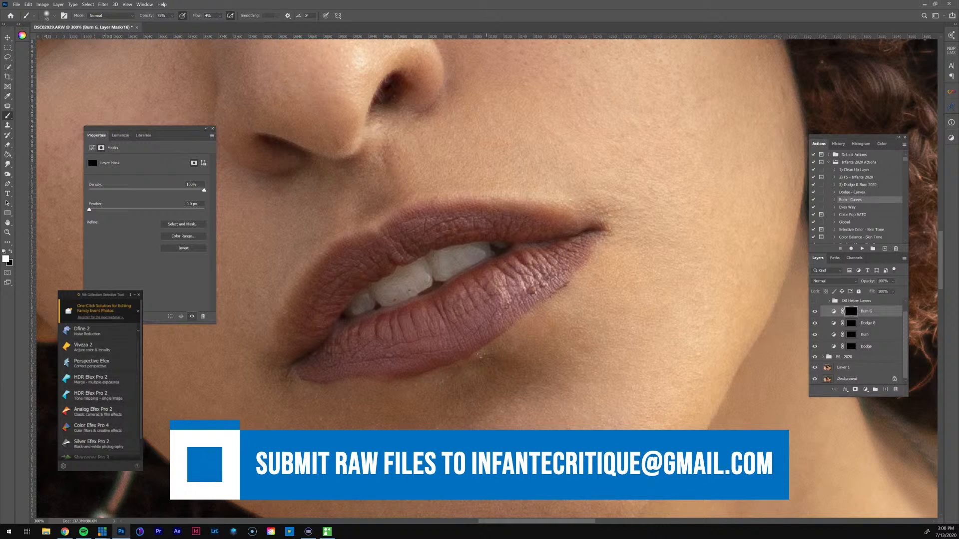
key("bracketleft")
key("bracketleft")
key("bracketright")
Step: Darken the shadow areas of the neck, collarbones and chest on the Burn G mask with a larger soft brush
key("ctrl+minus")
key("ctrl+minus")
key("ctrl+minus")
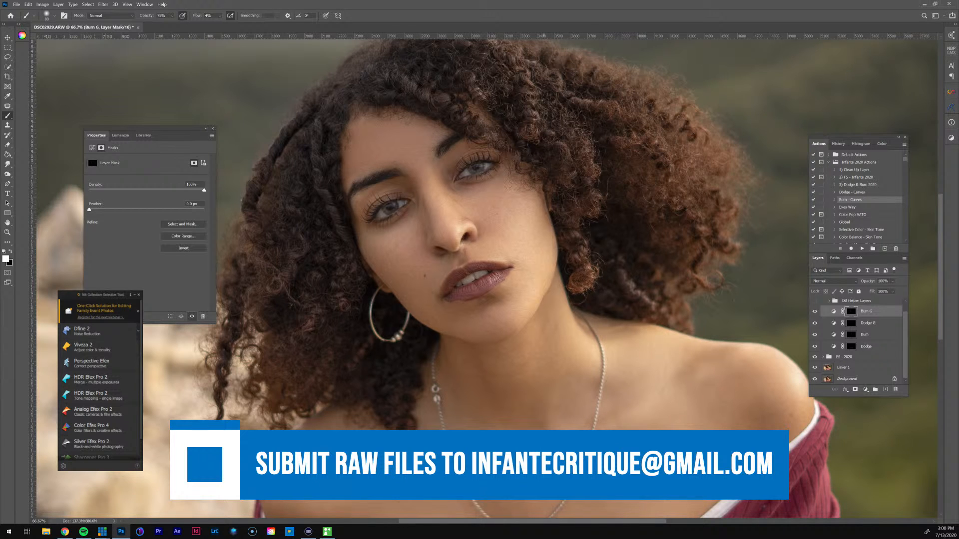
key("ctrl+minus")
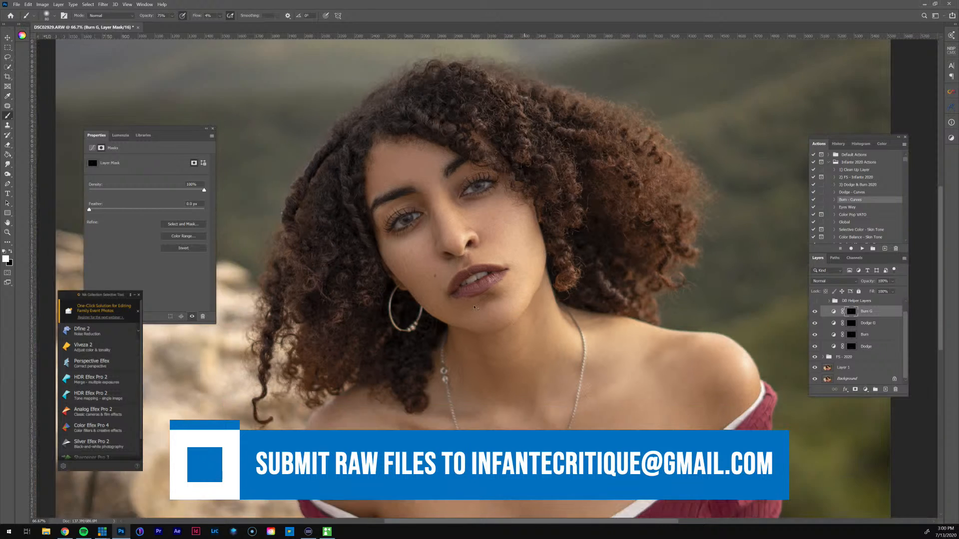
key("ctrl+minus")
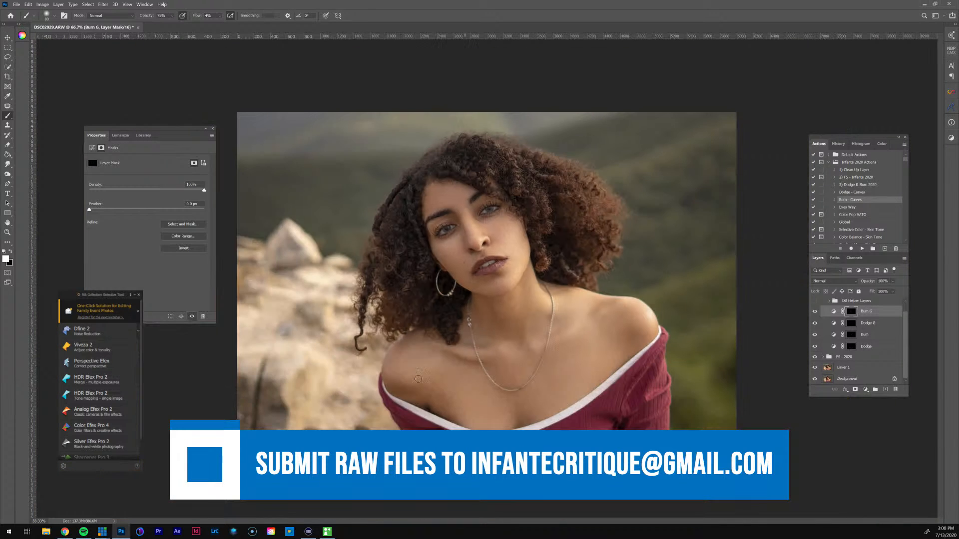
key("ctrl+plus")
key("ctrl+plus")
left_click_drag(445, 455, 348, 316)
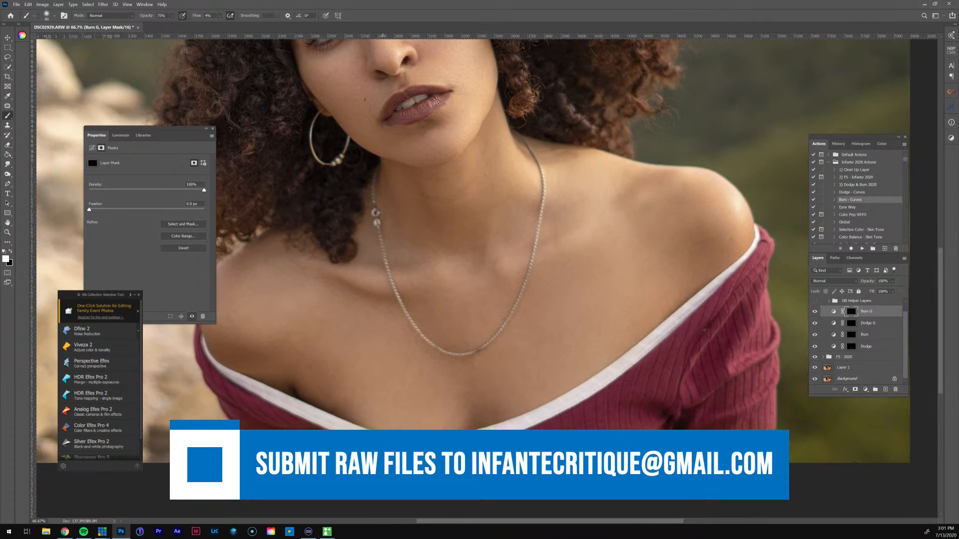
key("bracketright")
key("ctrl+minus")
key("ctrl+minus")
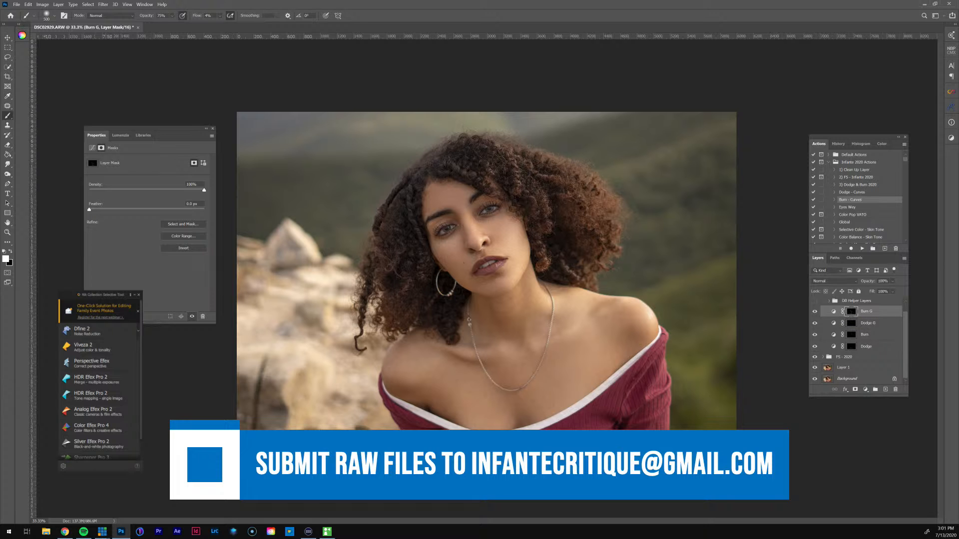
Step: Burn the shadow contours around the eyes and nose bridge on the Burn G mask
scroll(464, 233, "up", 6)
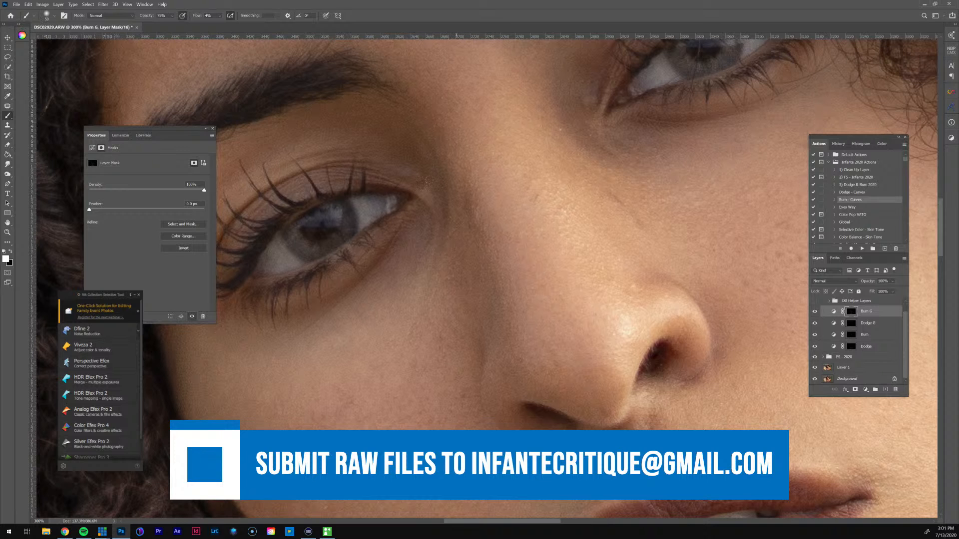
key("ctrl+minus")
key("ctrl+minus")
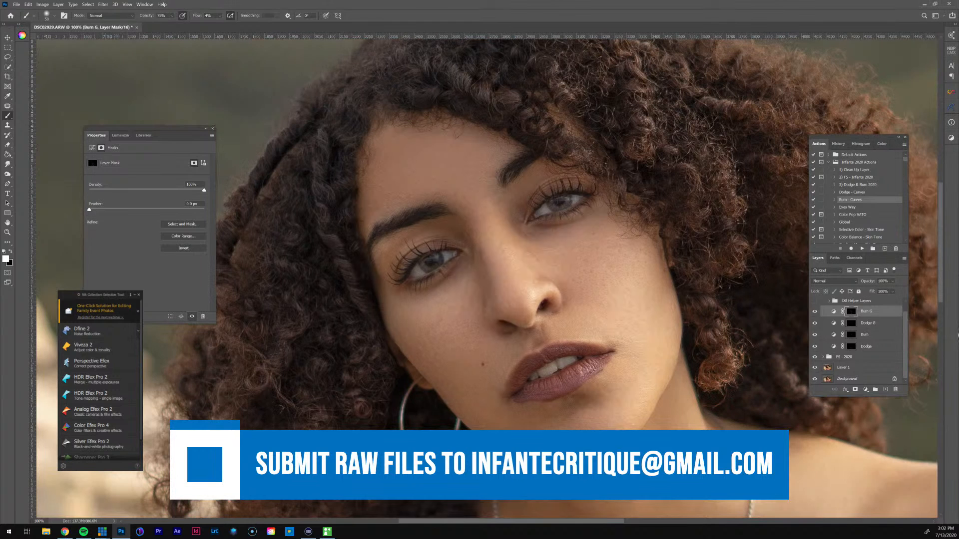
Step: Brighten the eye on the image's left side by painting on the Dodge G mask
left_click(851, 324)
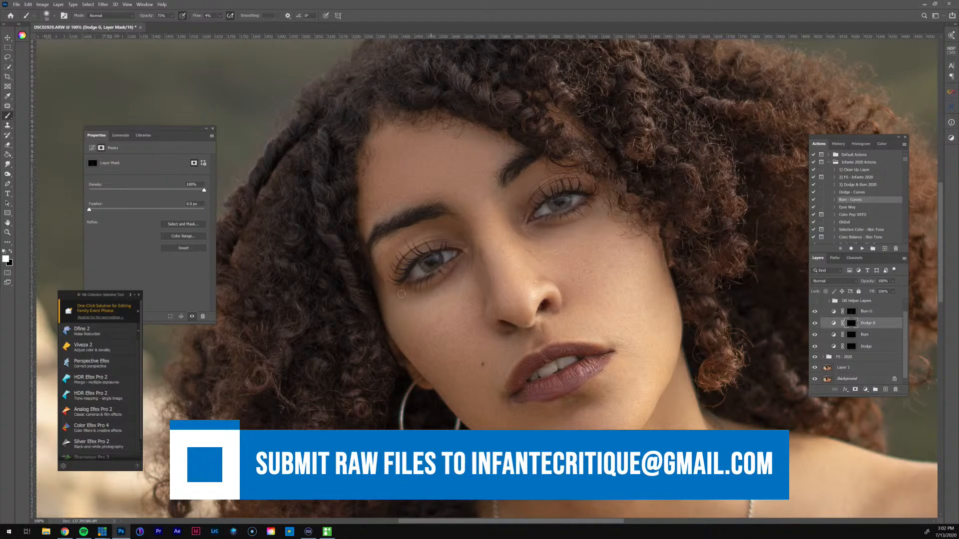
key("z")
left_click_drag(442, 262, 504, 241)
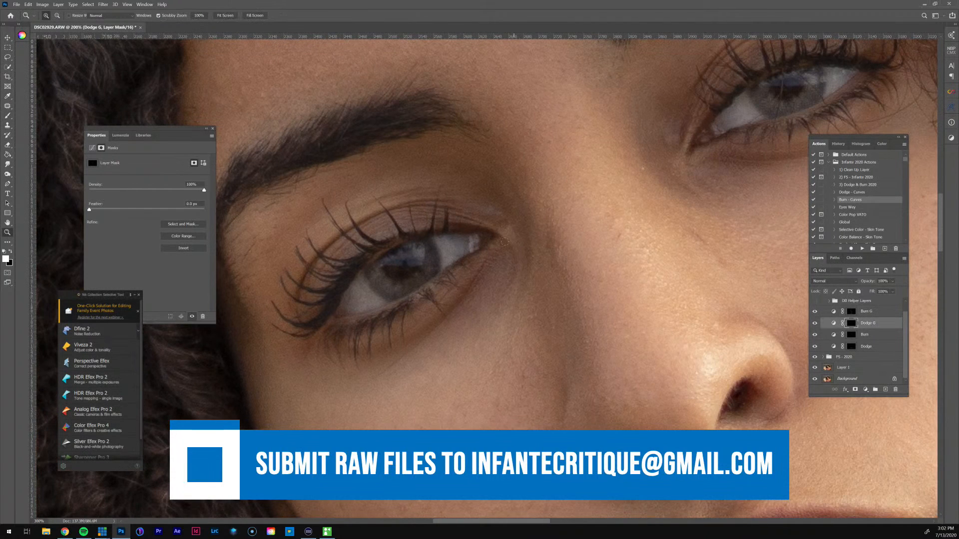
key("b")
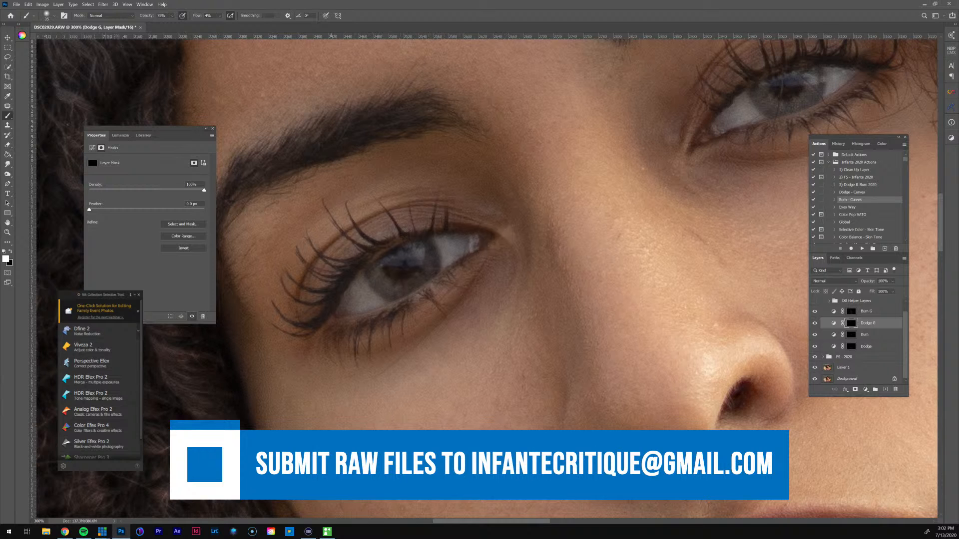
Step: Brighten the eye on the image's right side on the Dodge G mask, undoing the stray path stroke
left_click_drag(741, 173, 407, 337)
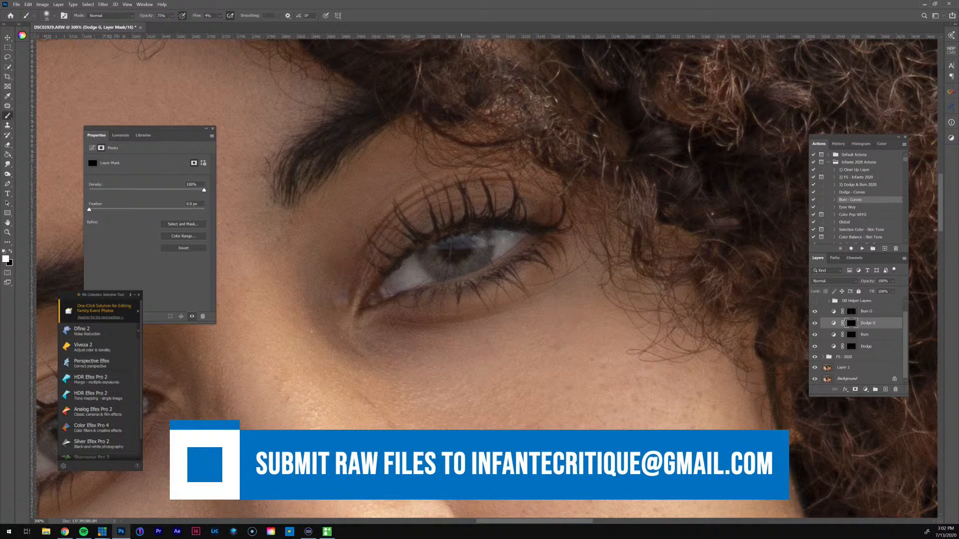
key("p")
left_click_drag(468, 273, 482, 261)
key("ctrl+z")
key("b")
Step: Dodge the highlights in the curls on both sides of the hair on the Dodge G mask with an enlarged brush
key("ctrl+0")
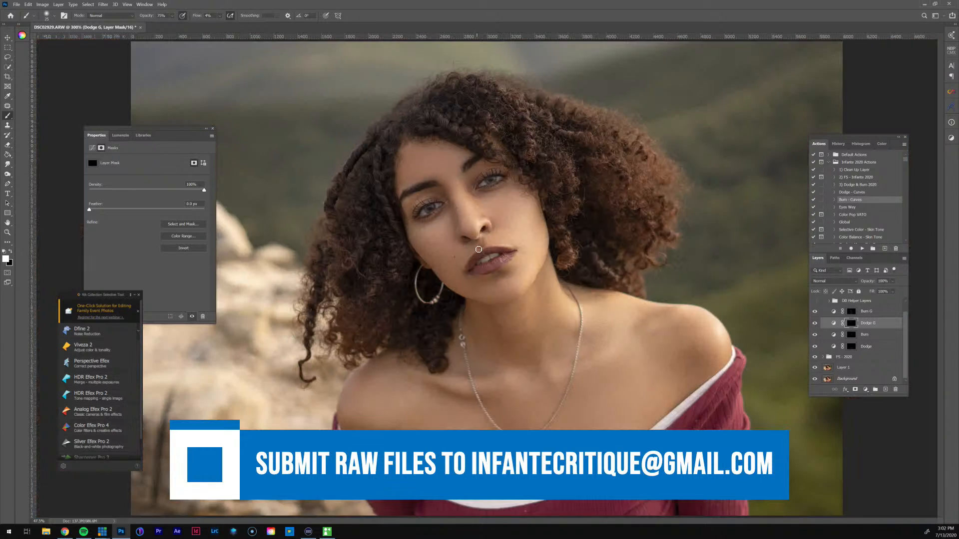
key("ctrl+minus")
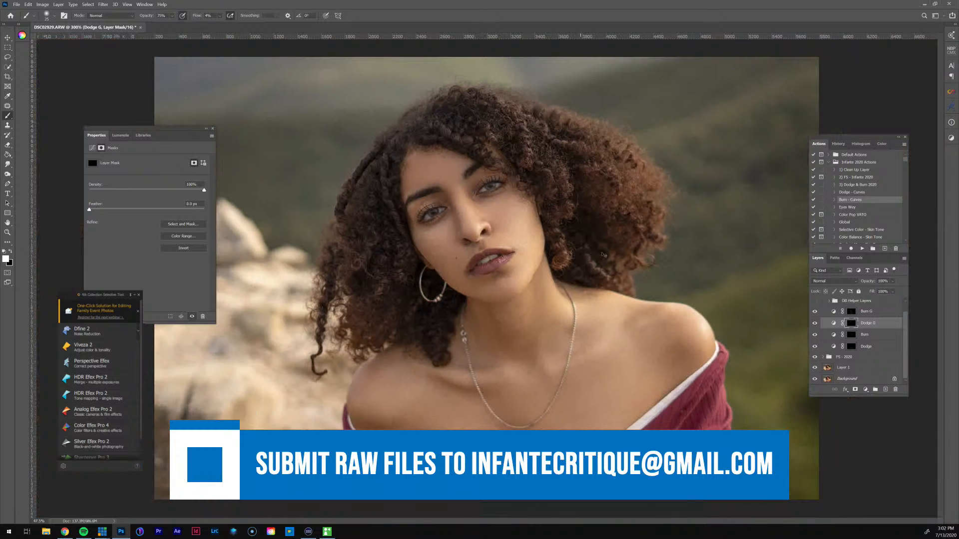
key("ctrl+plus")
key("ctrl+plus")
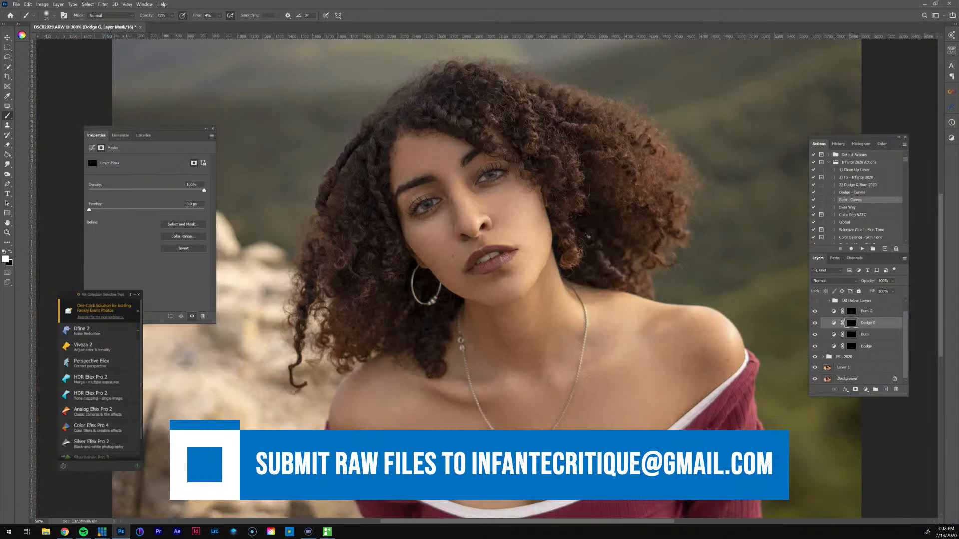
left_click_drag(505, 309, 343, 397)
key("bracketright")
key("bracketright")
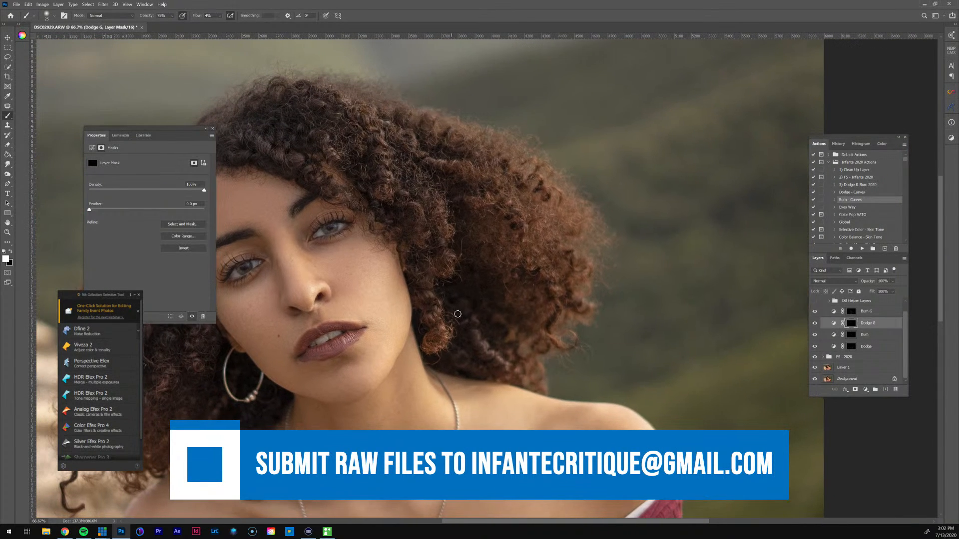
key("bracketright")
key("bracketright")
key("bracketright")
key("bracketright")
key("bracketright")
key("bracketright")
key("bracketright")
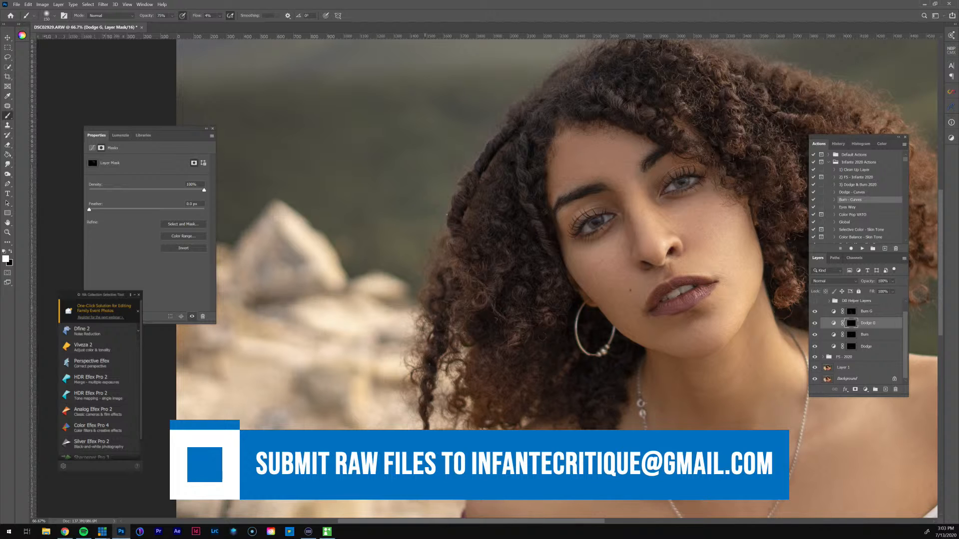
Step: Collapse the Local DB layer group while viewing the whole portrait
scroll(416, 178, "down", 2)
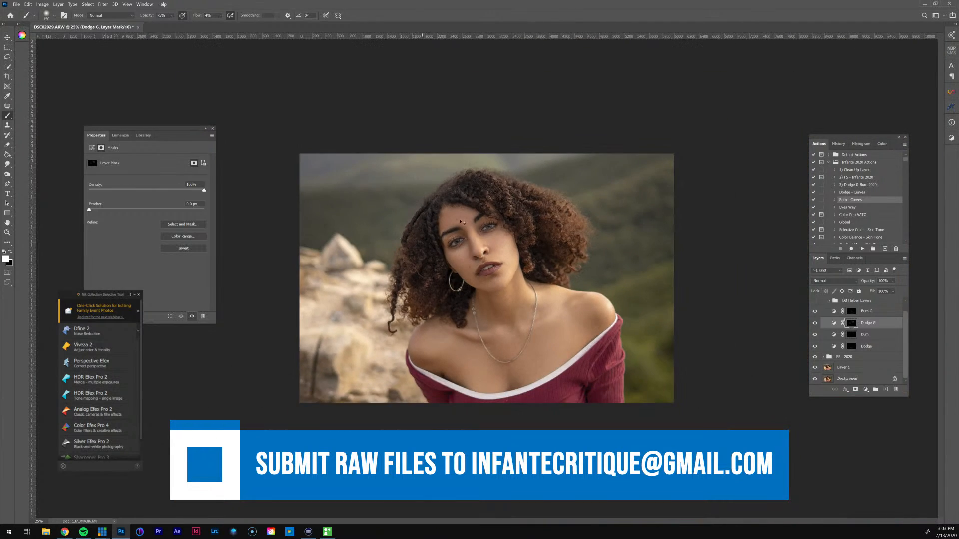
scroll(829, 320, "up", 1)
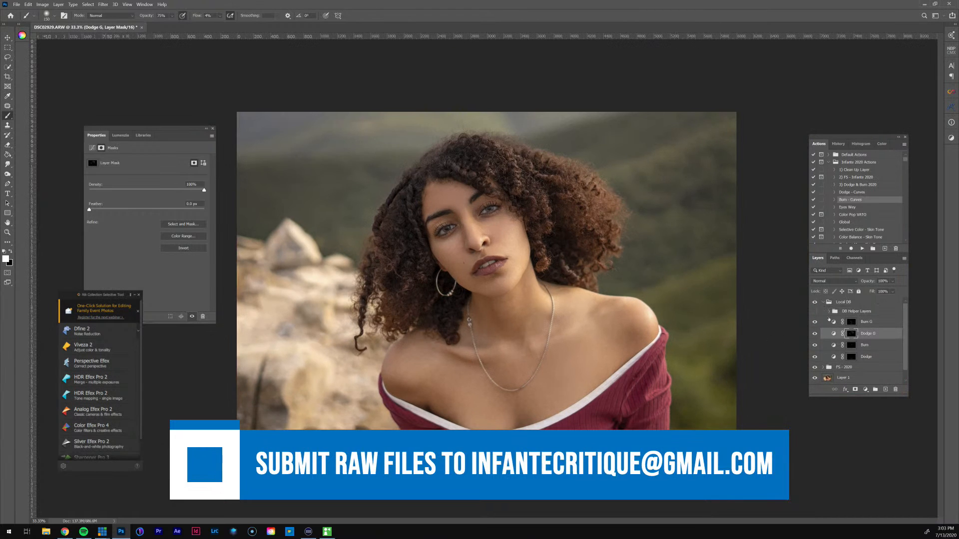
left_click(823, 302)
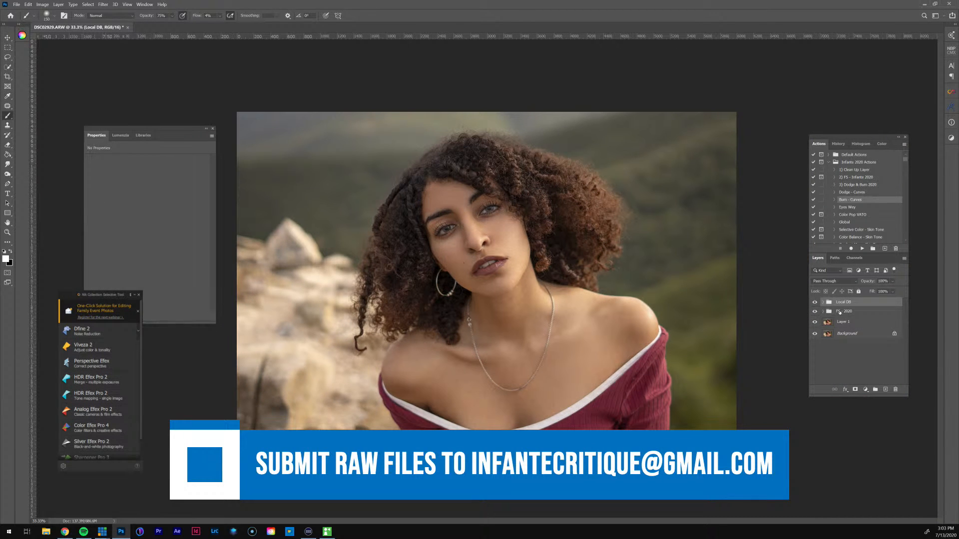
Step: Expand the FS - 2020 group, toggle the Texture layer's visibility to check its effect, and collapse the group again
left_click(840, 312)
left_click(822, 311)
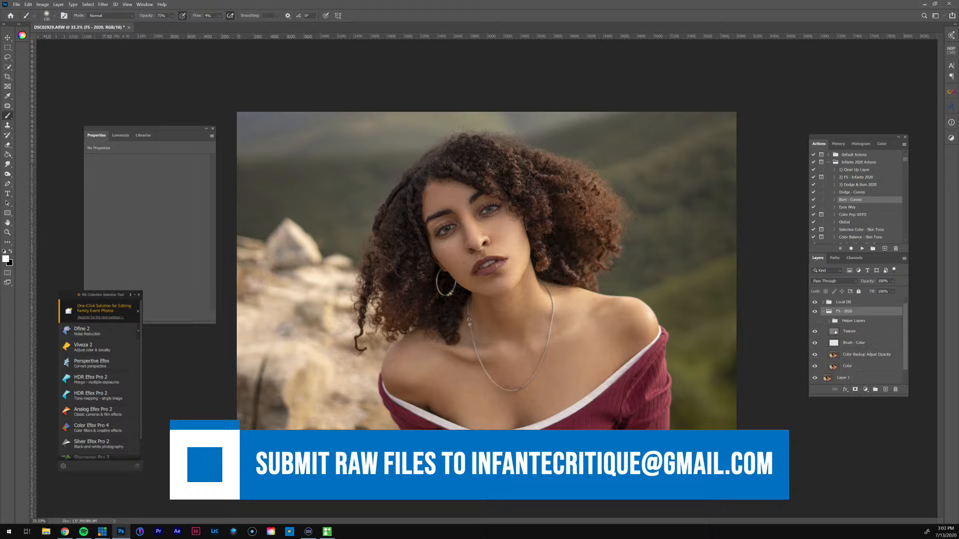
left_click(835, 332)
left_click(815, 331)
left_click(814, 331)
left_click(814, 332)
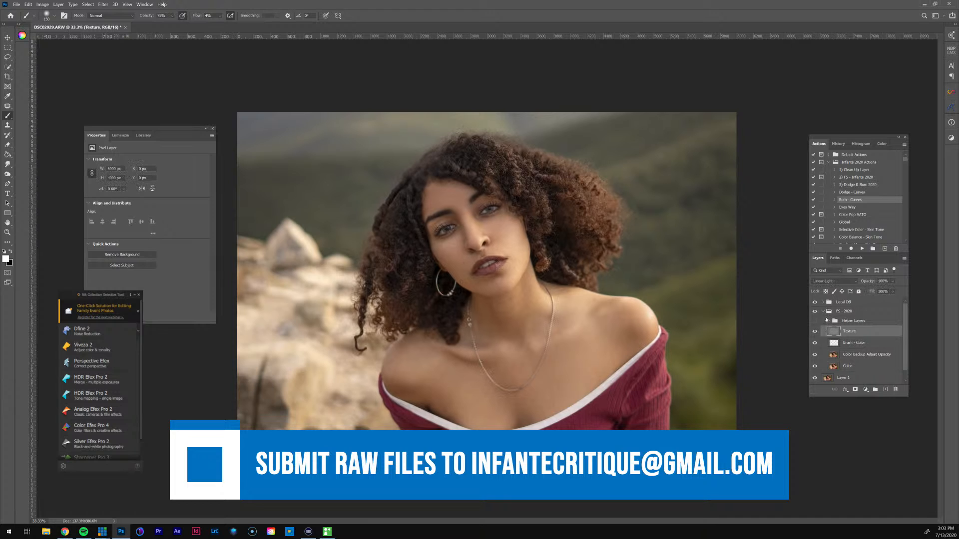
left_click(823, 312)
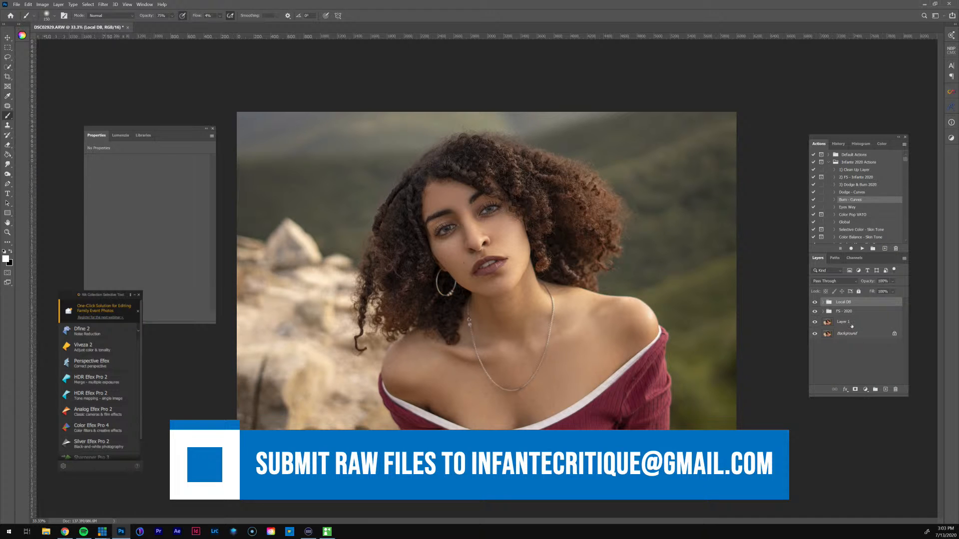
Step: Stamp all visible layers into a new layer above the Local DB group
left_click(844, 323)
left_click(840, 303)
key("z")
left_click_drag(340, 333, 725, 371)
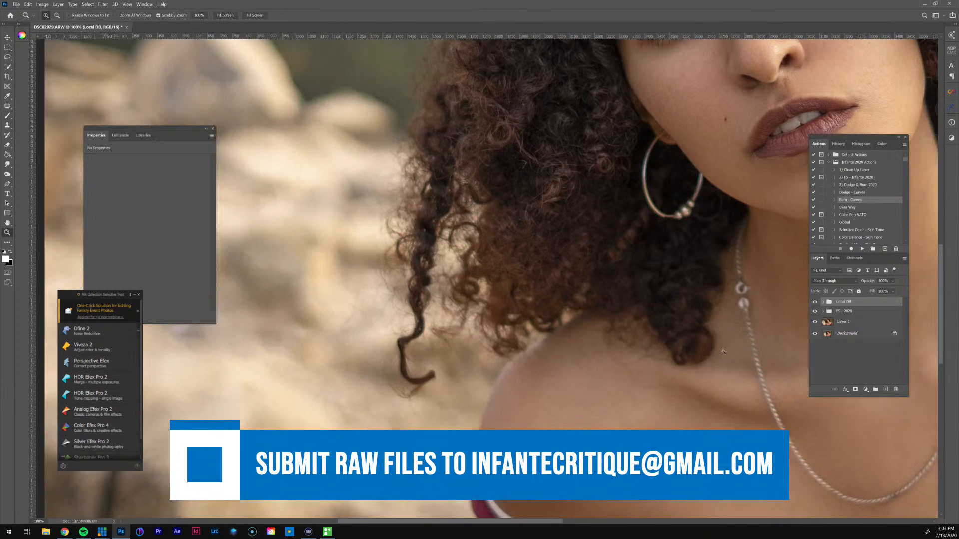
key("ctrl+shift+alt+n")
key("ctrl+shift+alt+e")
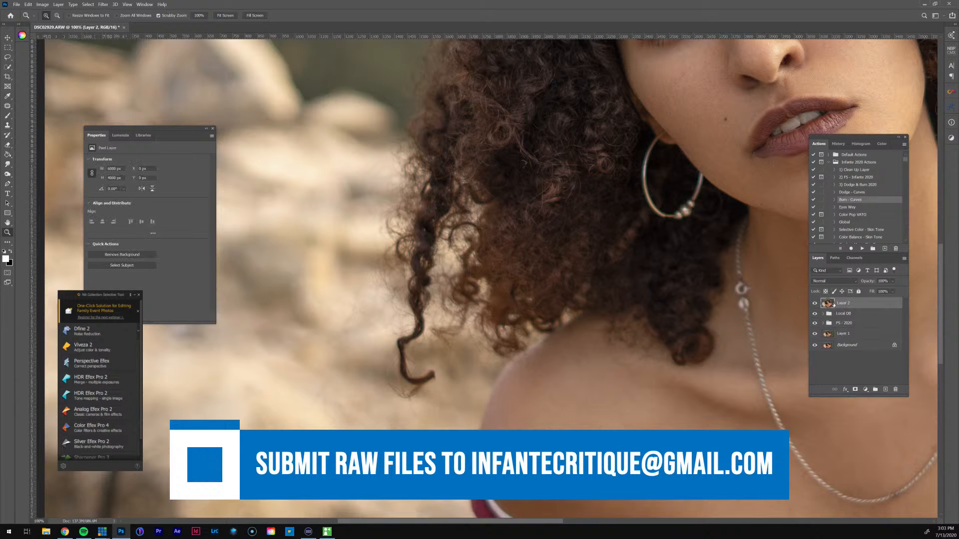
Step: Try to remove the stray hanging curl by patching it with the blurred rock background
key("j")
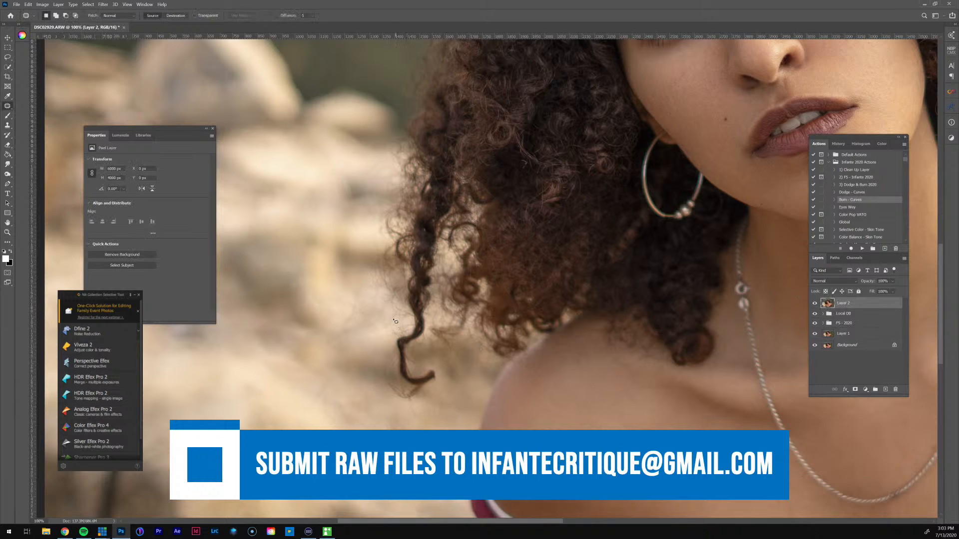
mouse_move(396, 316)
left_mouse_down()
mouse_move(384, 397)
mouse_move(446, 399)
mouse_move(427, 311)
left_mouse_up()
left_click_drag(410, 365, 289, 372)
key("ctrl+d")
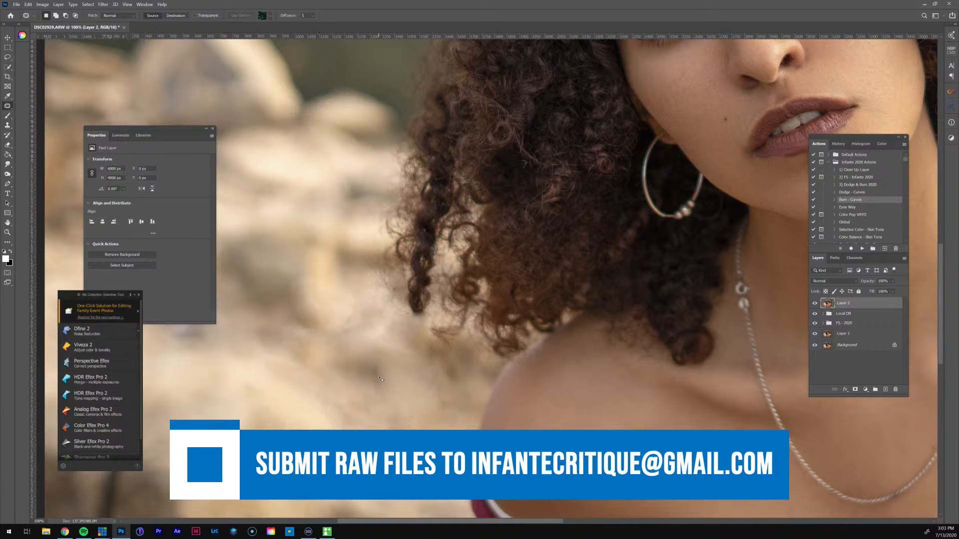
Step: Revert the document history to the state before the stamped layer was created
left_click(839, 144)
left_click(850, 214)
left_click(849, 203)
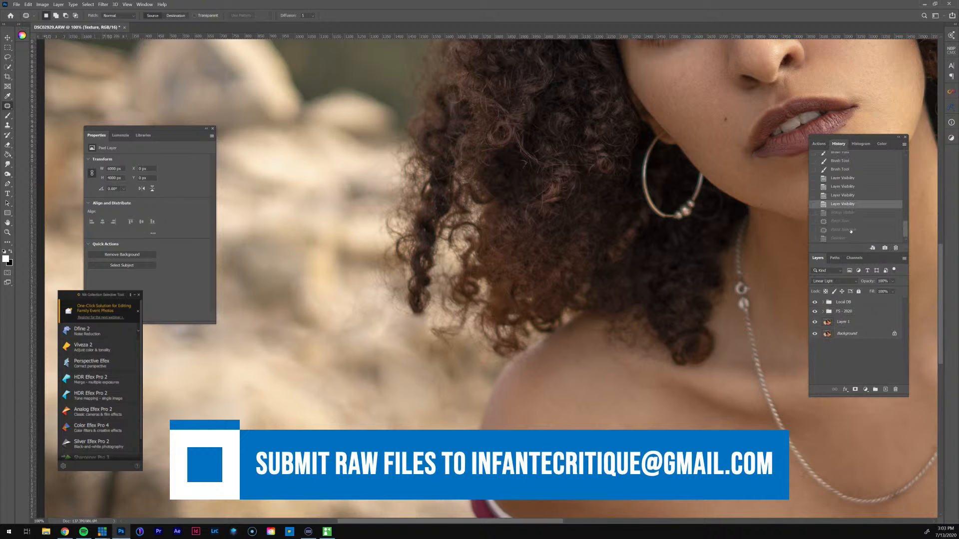
Step: Add an empty layer above the Local DB group and prepare a softer 250 px Clone Stamp brush
left_click(885, 389)
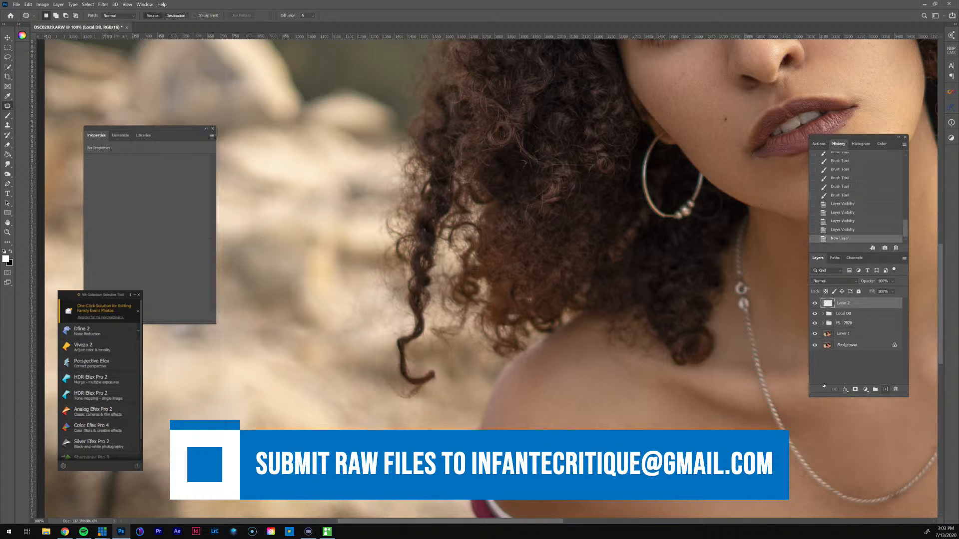
key("s")
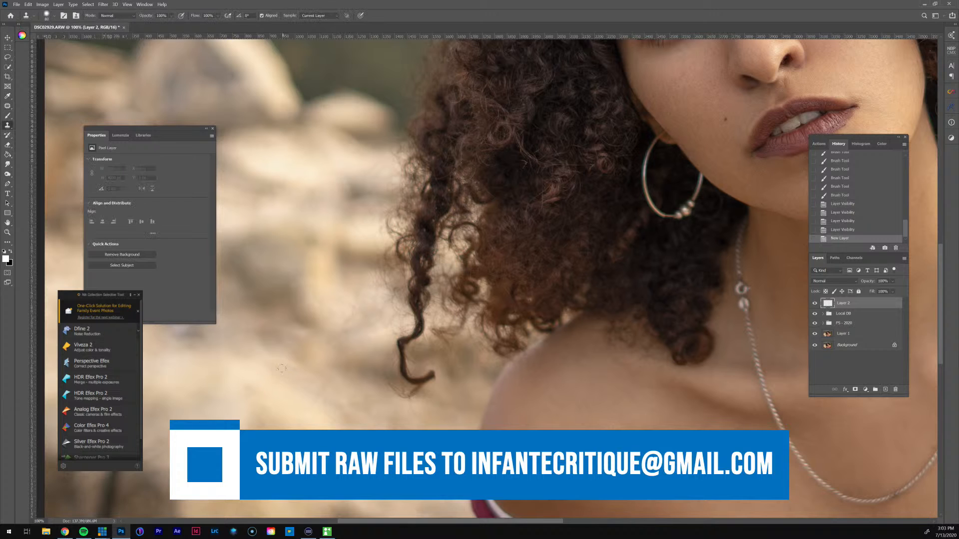
key("ctrl+minus")
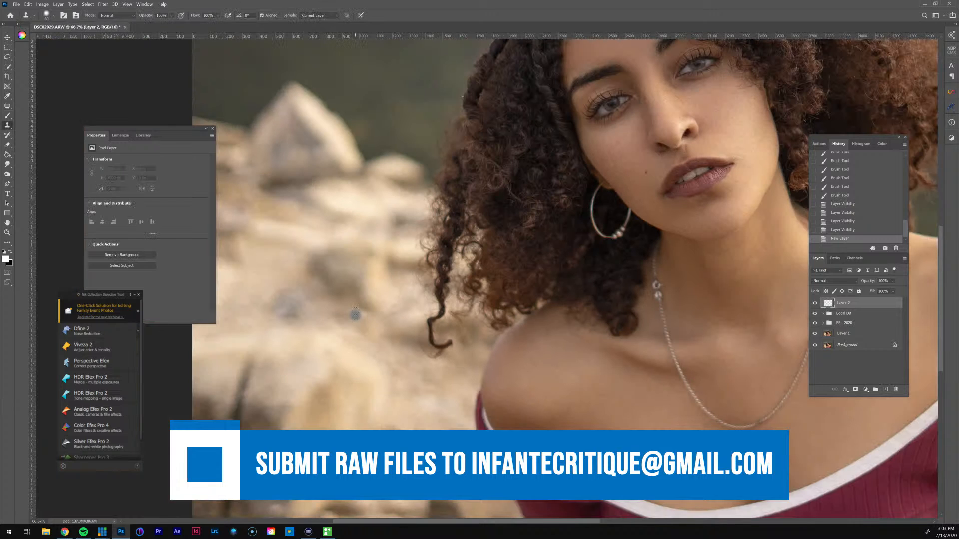
key("bracketright")
key("bracketright")
key("bracketright")
key("bracketright")
key("bracketright")
key("bracketright")
key("bracketright")
right_click(352, 311)
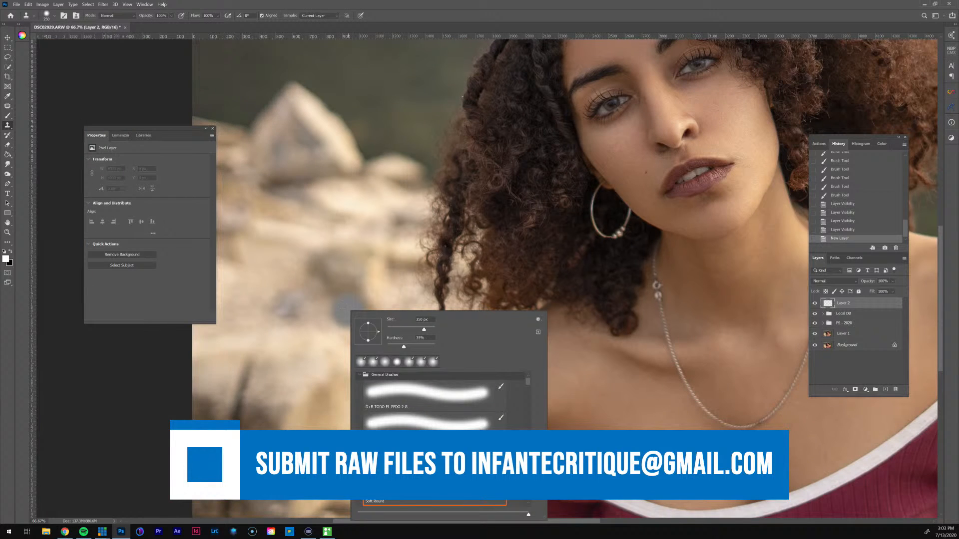
left_click_drag(404, 346, 387, 347)
left_click(517, 20)
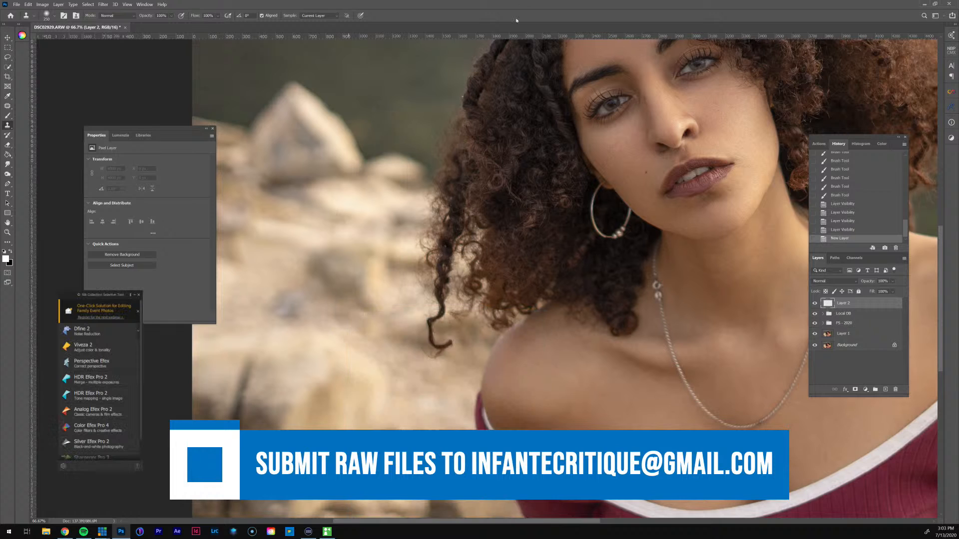
Step: Set the Clone Stamp to sample All Layers and clone blurred background over the hooked end of the hanging curl
left_click(334, 14)
left_click(319, 35)
left_click(340, 317)
mouse_move(428, 343)
left_mouse_down()
mouse_move(438, 346)
mouse_move(432, 338)
left_mouse_up()
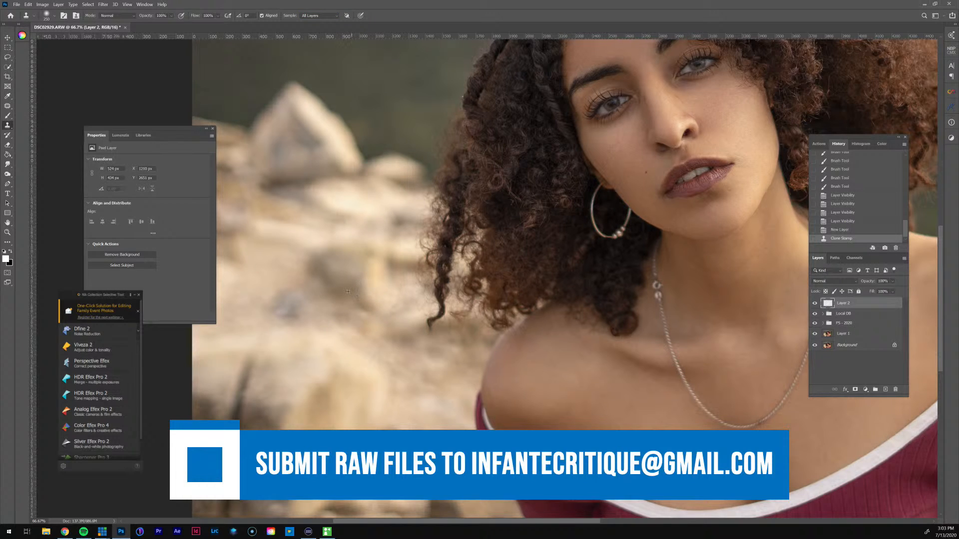
left_click(432, 320)
left_click(443, 319)
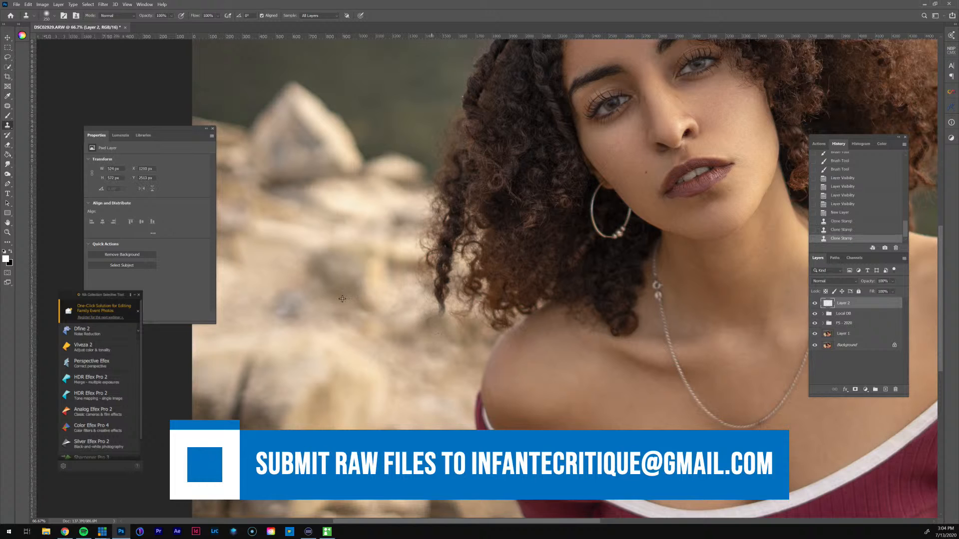
Step: Clone away the remaining thin tip of the hanging curl, adjusting the brush size and redoing the unsatisfactory stroke
left_click(435, 311)
key("[")
left_click_drag(439, 316, 442, 320)
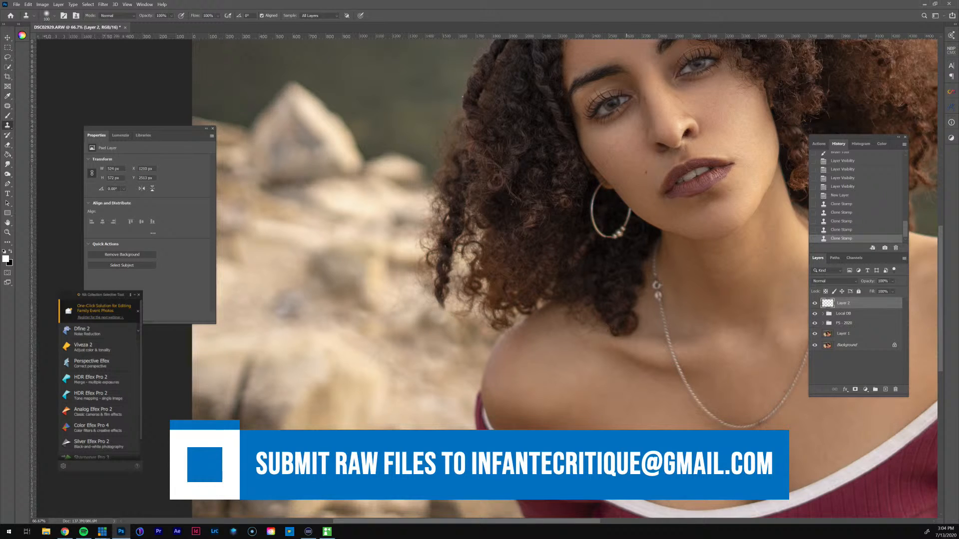
key("ctrl+z")
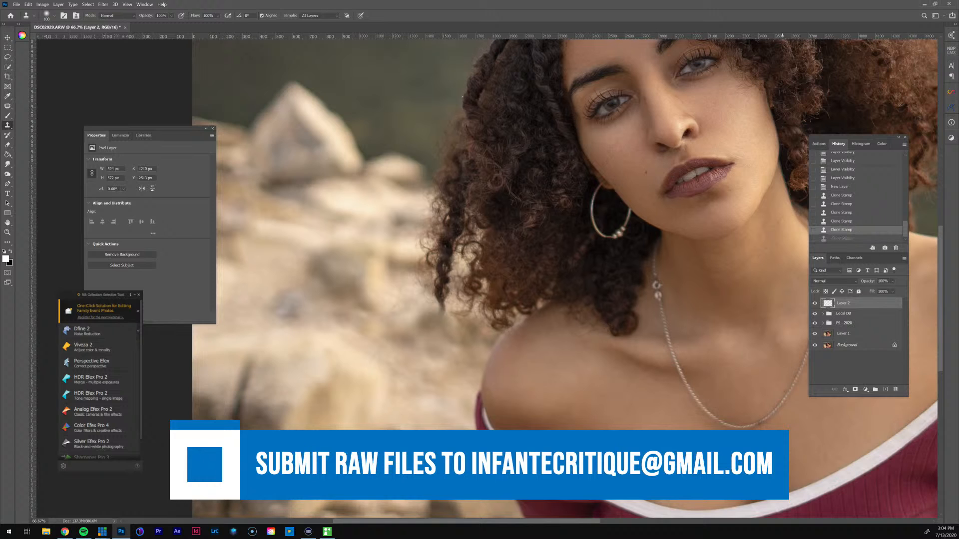
key("bracketright")
key("bracketright")
key("bracketright")
left_click_drag(440, 315, 424, 325)
left_click(424, 325)
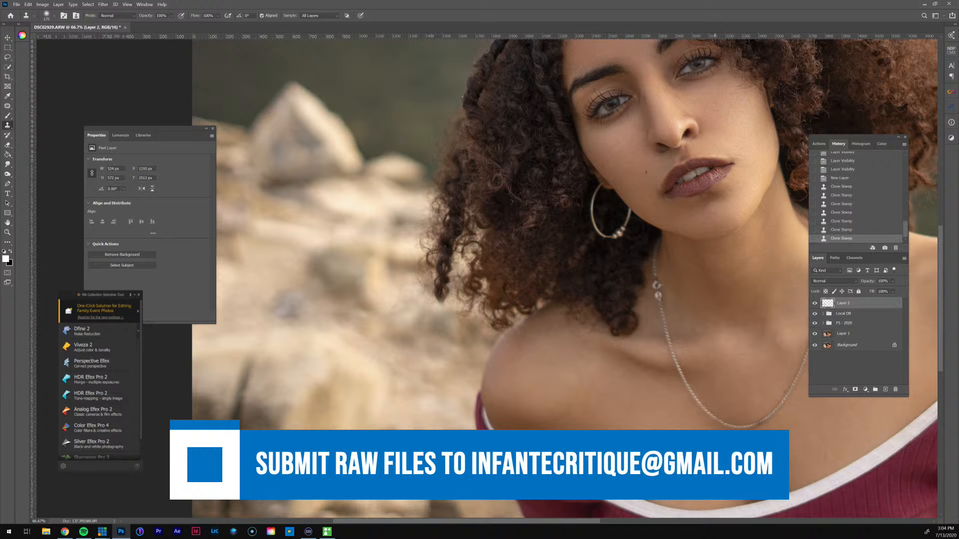
Step: Add a layer mask to the clone layer and prepare a black brush with 37% hardness
left_click(855, 389)
key("z")
left_click_drag(441, 283, 463, 282)
key("b")
key("x")
right_click(443, 304)
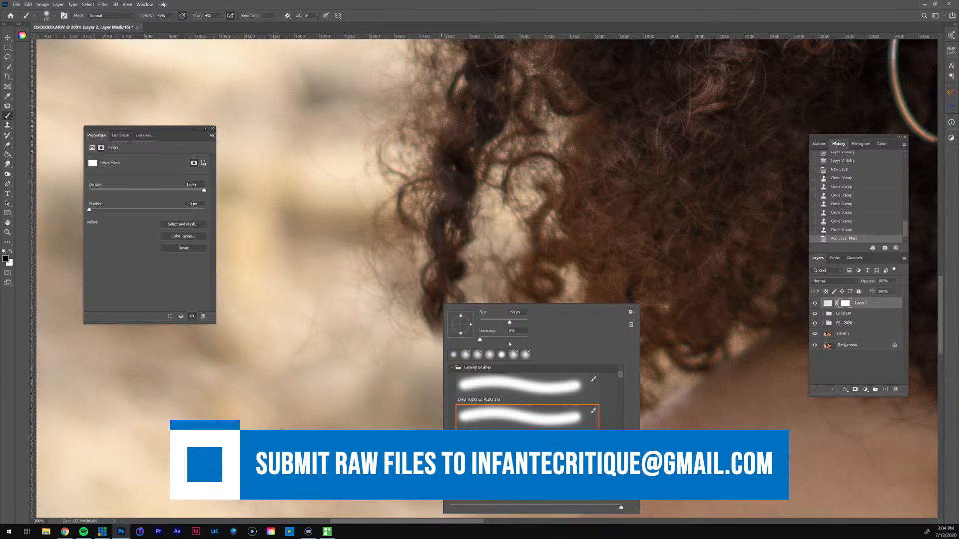
left_click_drag(495, 340, 487, 340)
key("Return")
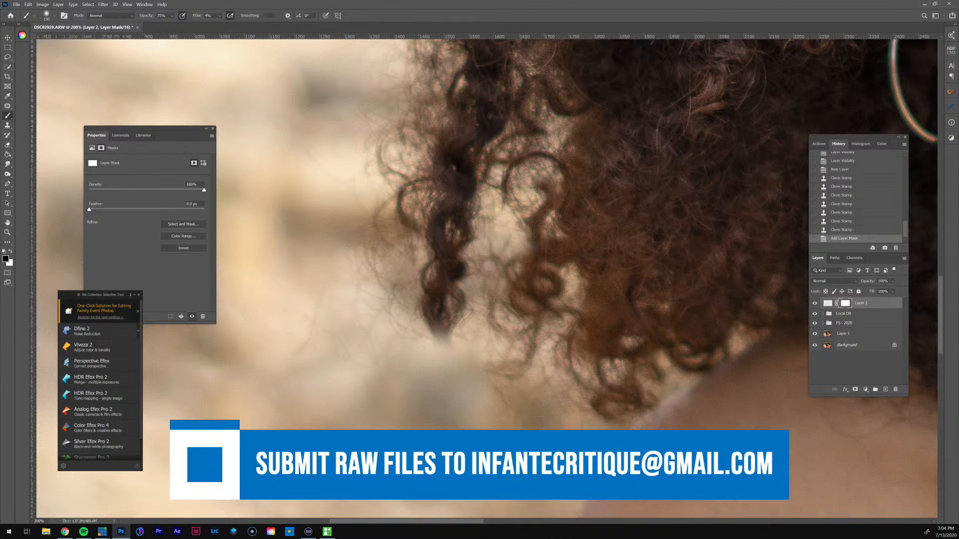
right_click(445, 313)
left_click(500, 350)
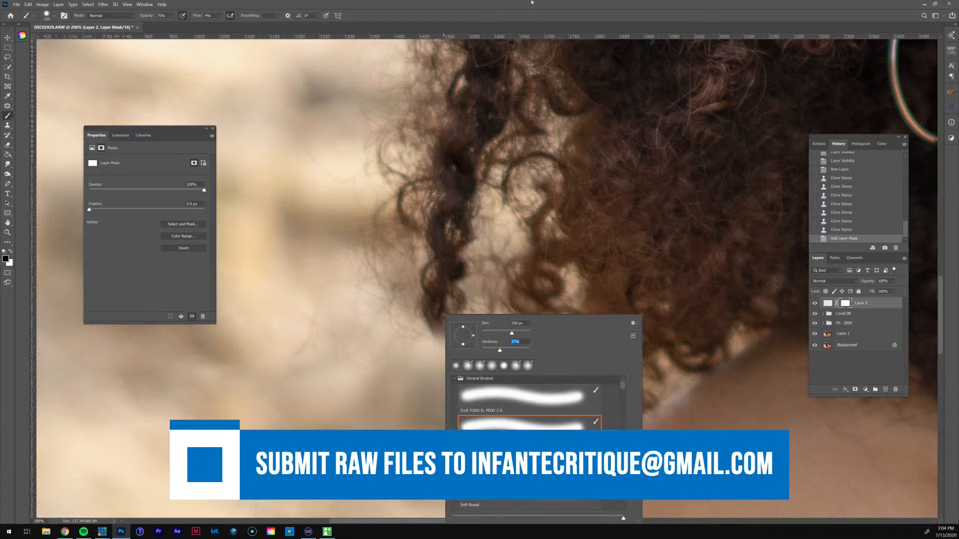
key("Return")
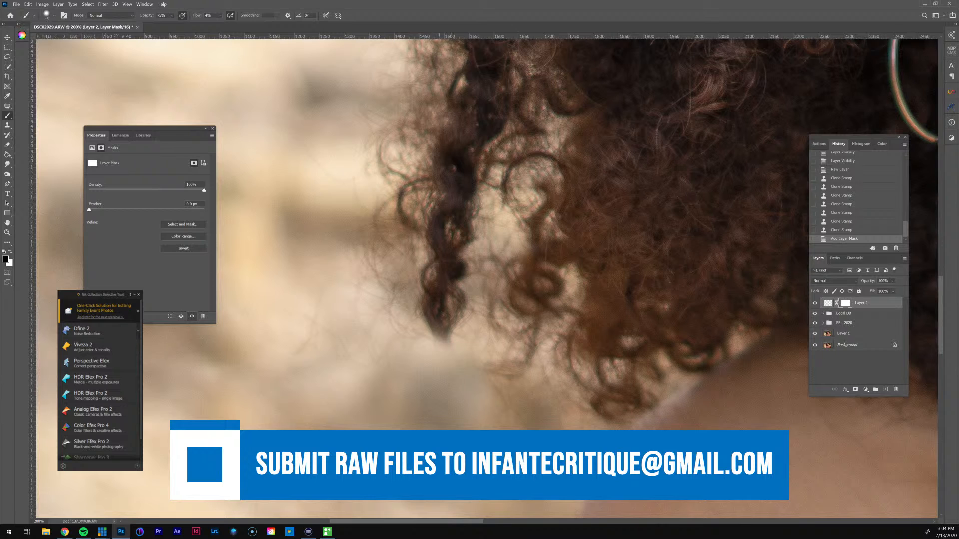
Step: Paint black on the clone layer's mask around the curl's cut end to restore a natural hair tip
left_click(441, 332)
left_click(442, 331)
left_click(441, 331)
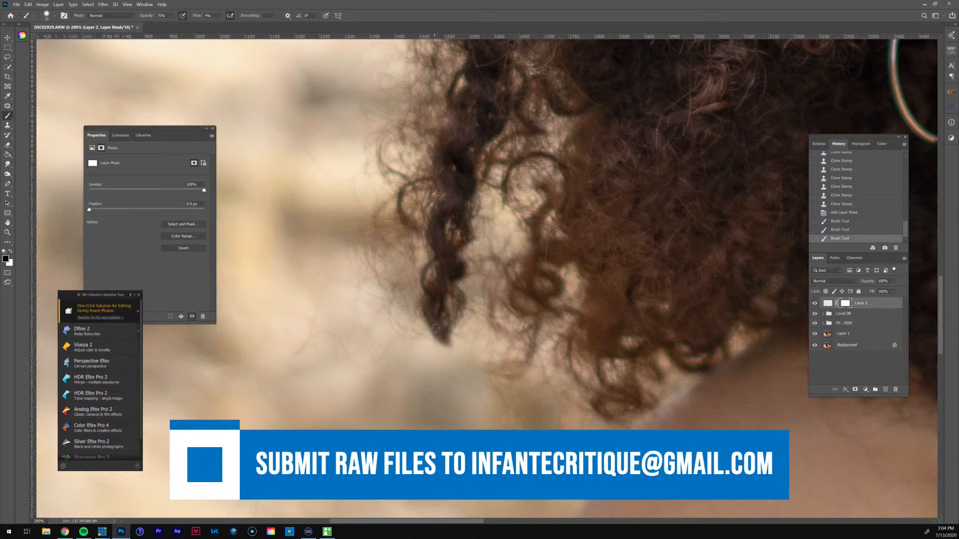
left_click(492, 332)
left_click(502, 332)
left_click(498, 332)
left_click(501, 332)
left_click(370, 312)
left_click(397, 318)
Step: Expand the Local DB group and select its Burn G curves layer
key("ctrl+minus")
key("ctrl+minus")
key("ctrl+minus")
key("ctrl+minus")
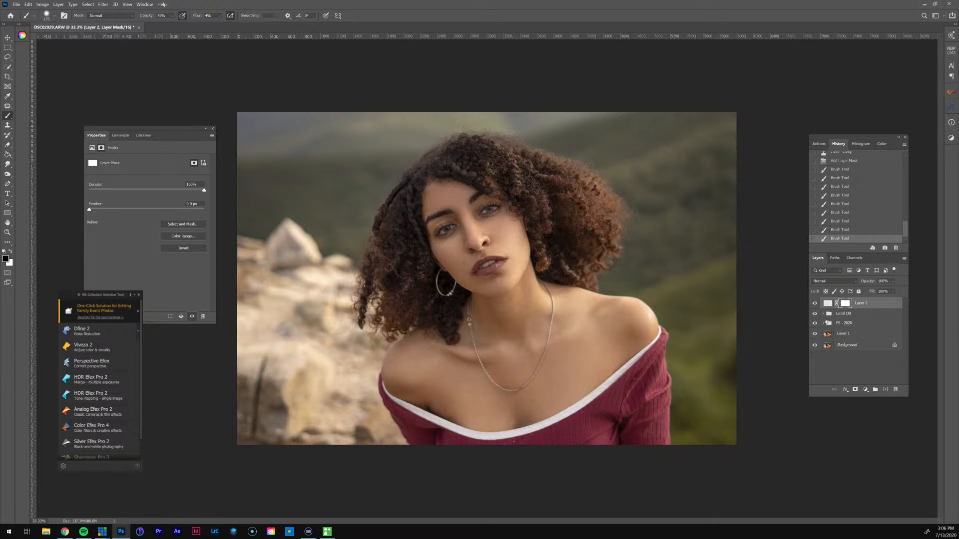
left_click(823, 314)
left_click(876, 333)
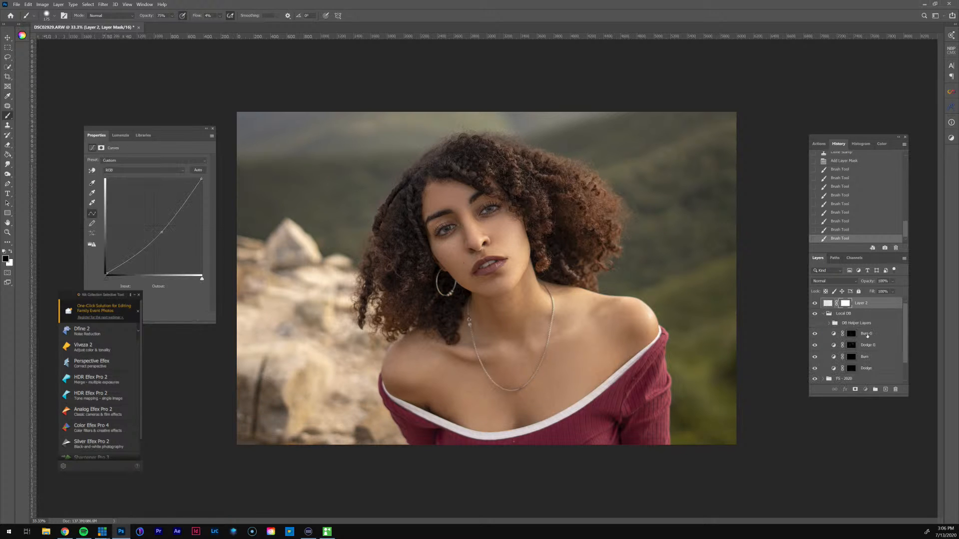
Step: Toggle layer visibility to compare the portrait with and without the dodge and burn adjustments
key("ctrl+comma")
key("ctrl+comma")
key("ctrl+comma")
left_click(816, 314)
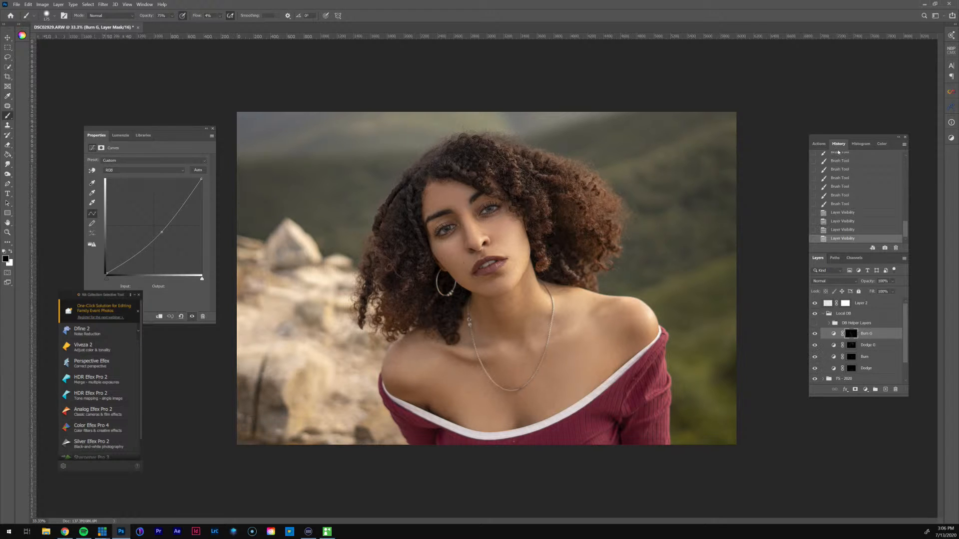
Step: Run the Eyes Way action to add a masked curves layer above Burn G
left_click(819, 144)
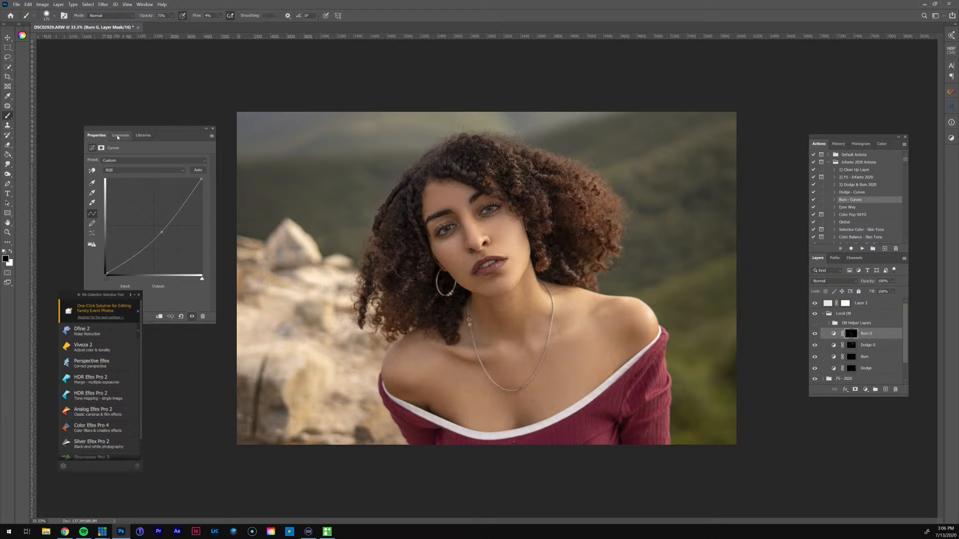
left_click(141, 139)
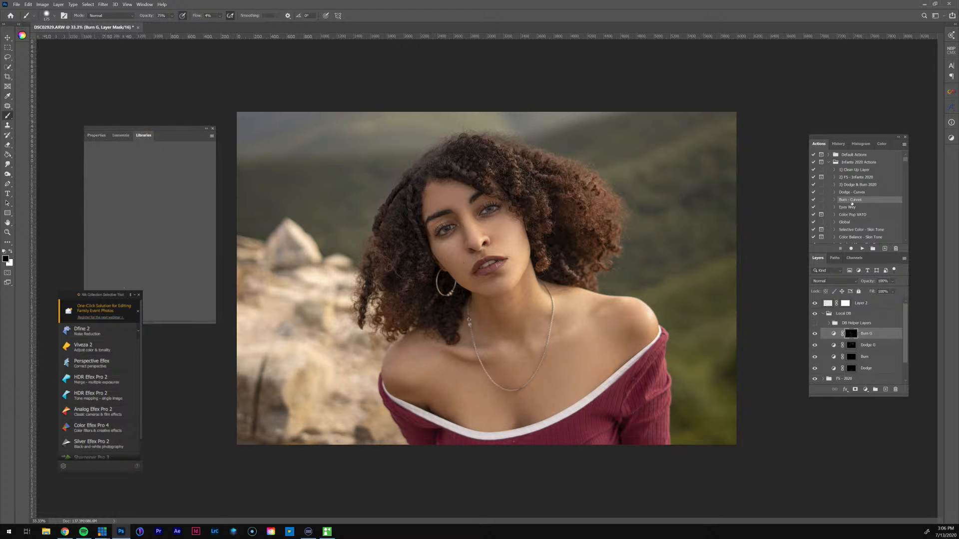
left_click(849, 206)
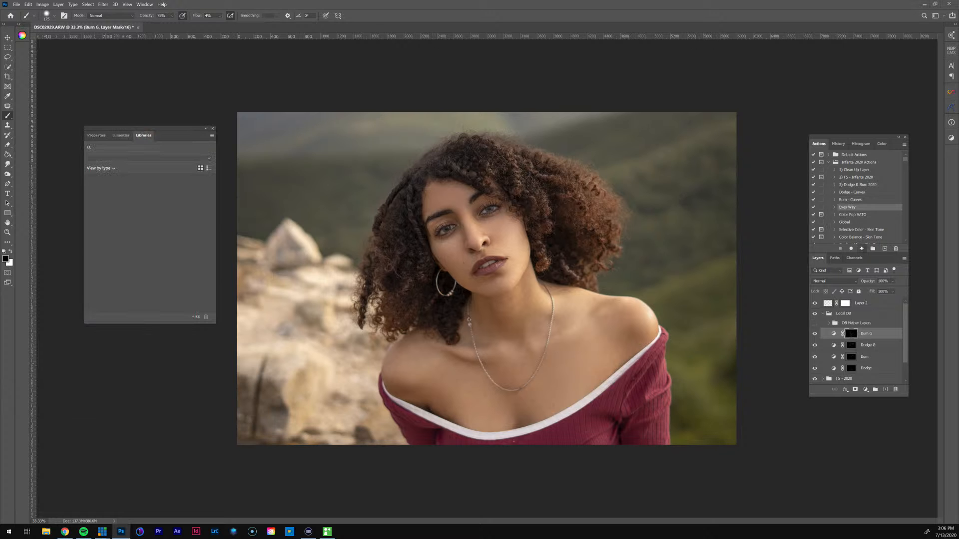
left_click(862, 248)
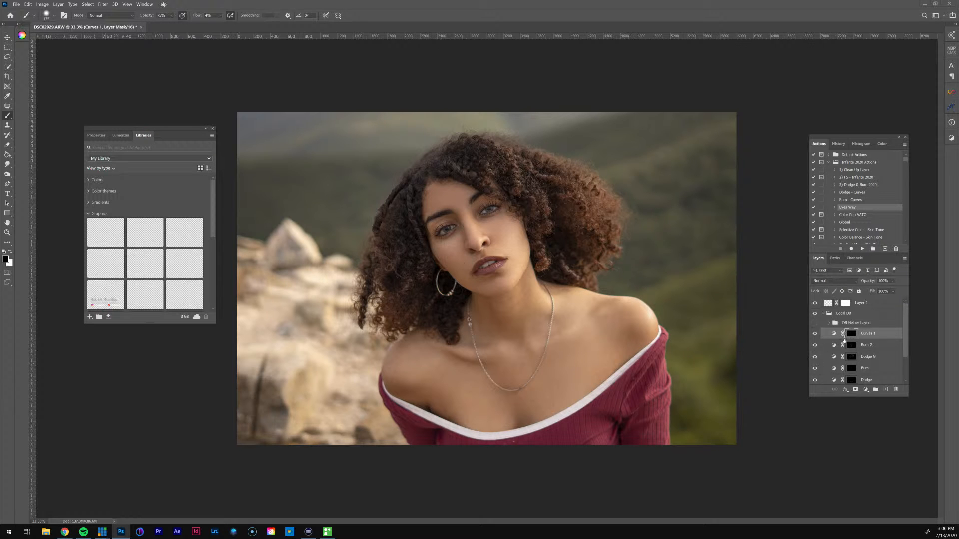
Step: Paint white on the Curves 1 mask over the iris of the eye at the image's right to brighten it
key("ctrl+plus")
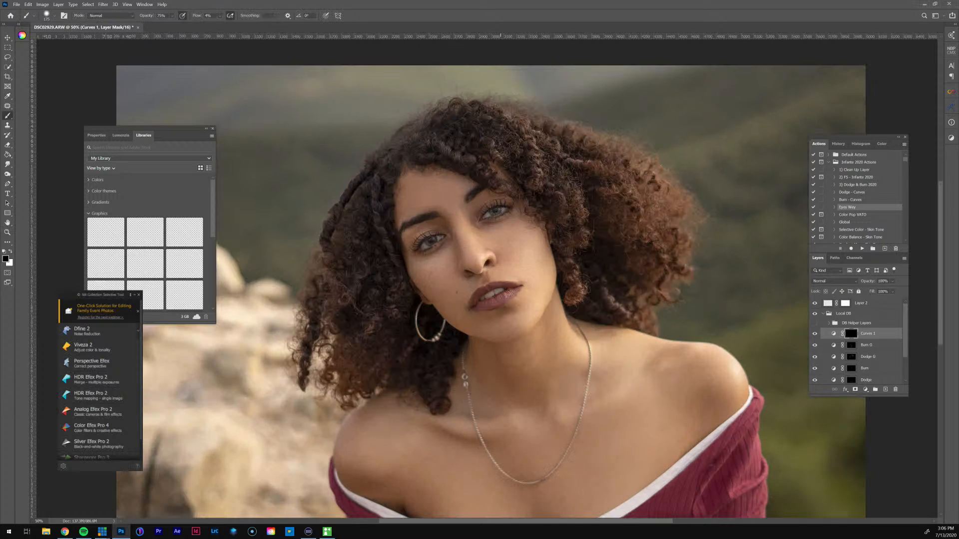
key("z")
left_click(495, 211)
left_click(496, 211)
left_click(496, 211)
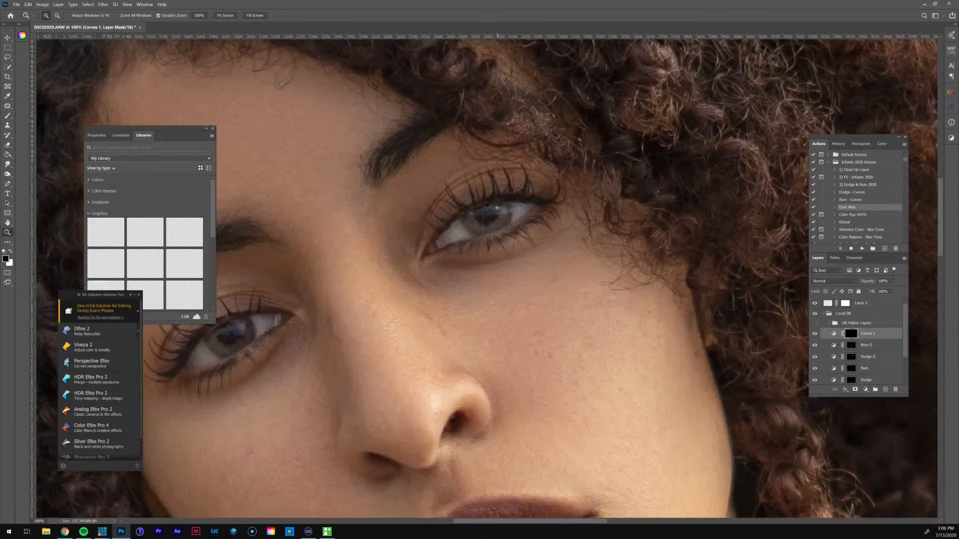
left_click(494, 213)
left_click(493, 214)
key("b")
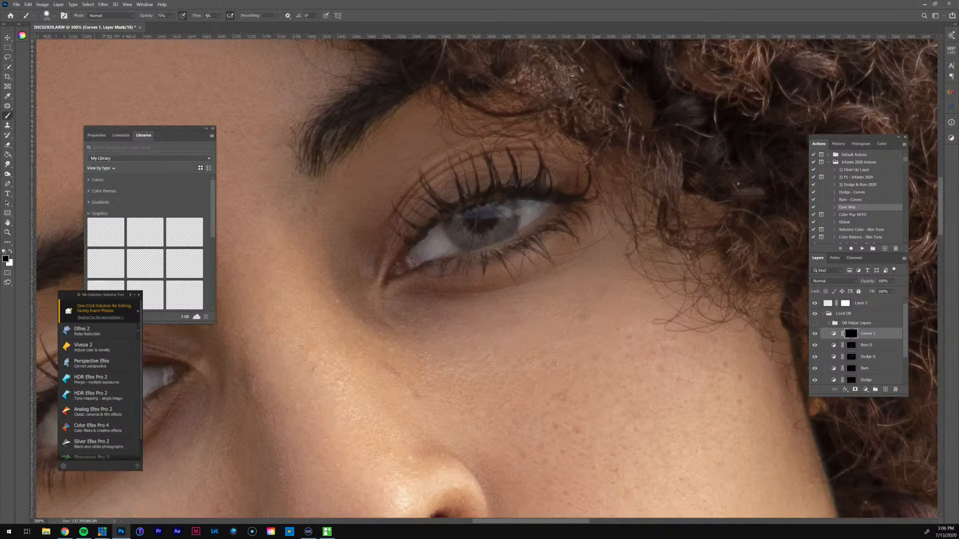
key("x")
key("bracketleft")
key("bracketleft")
key("bracketright")
key("bracketright")
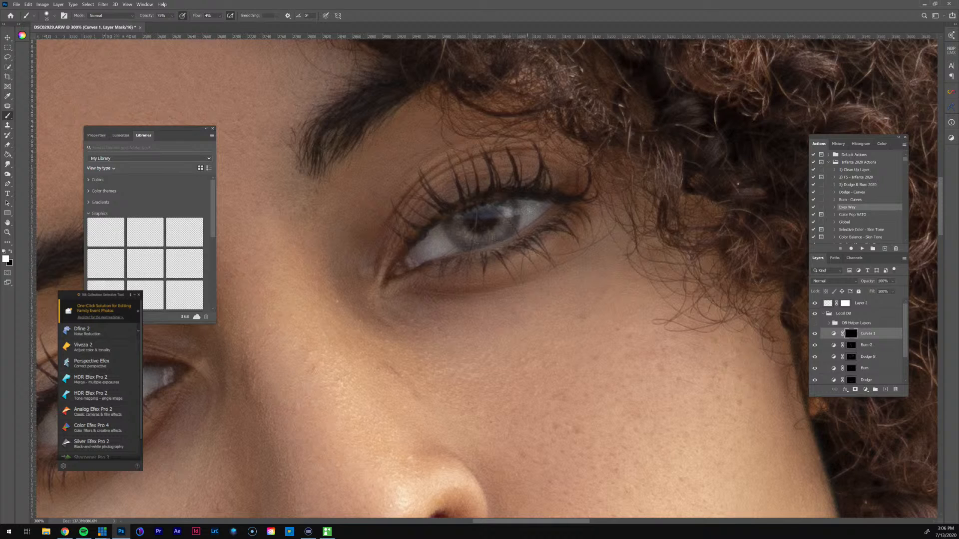
Step: Brighten the finer highlights of the same eye on the Curves 1 mask with a smaller brush
key("bracketleft")
key("bracketleft")
key("bracketleft")
key("bracketleft")
key("bracketleft")
key("bracketright")
key("bracketright")
Step: Brighten the iris and highlights of the eye at the image's left by painting white on the Curves 1 mask
mouse_move(386, 327)
left_mouse_down()
mouse_move(761, 253)
mouse_move(741, 247)
left_mouse_up()
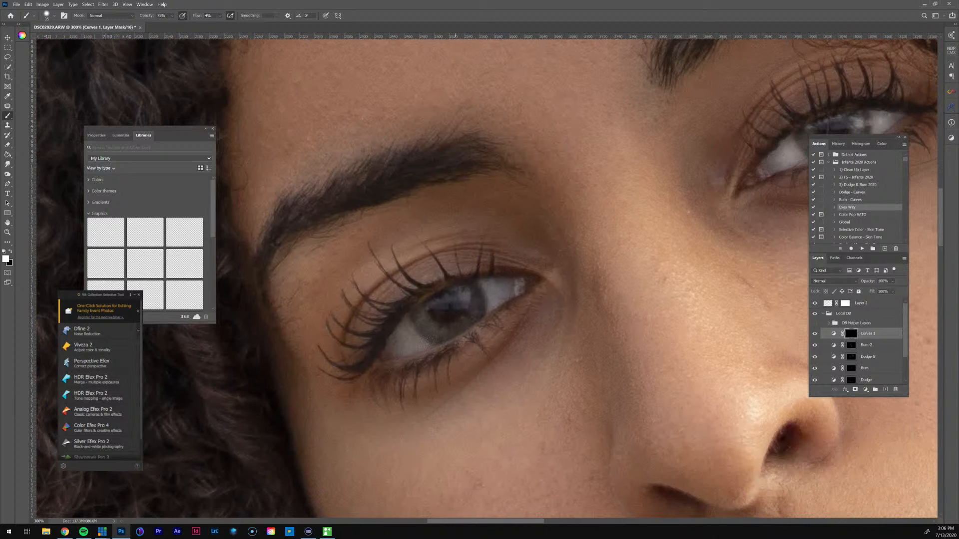
key("bracketleft")
key("bracketleft")
key("bracketleft")
key("bracketleft")
key("bracketright")
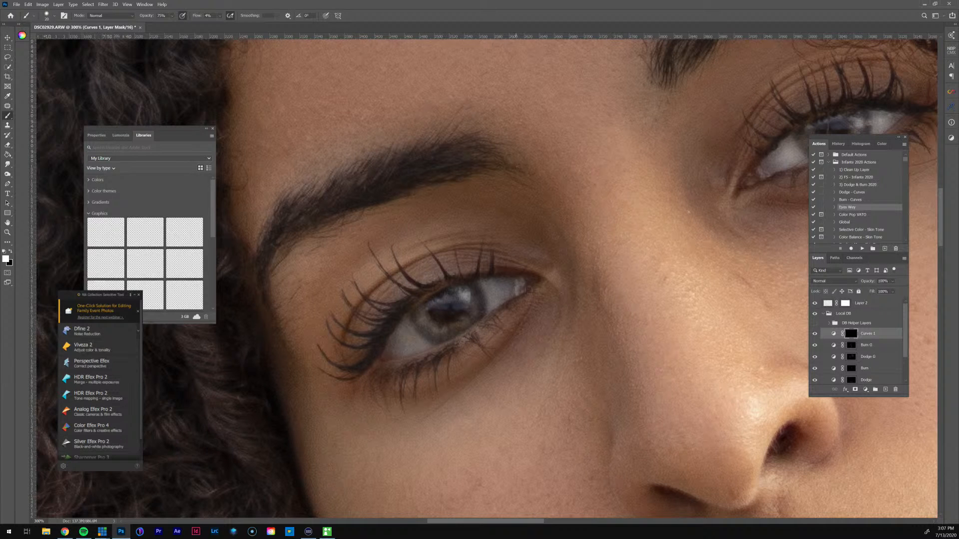
left_click_drag(739, 207, 620, 220)
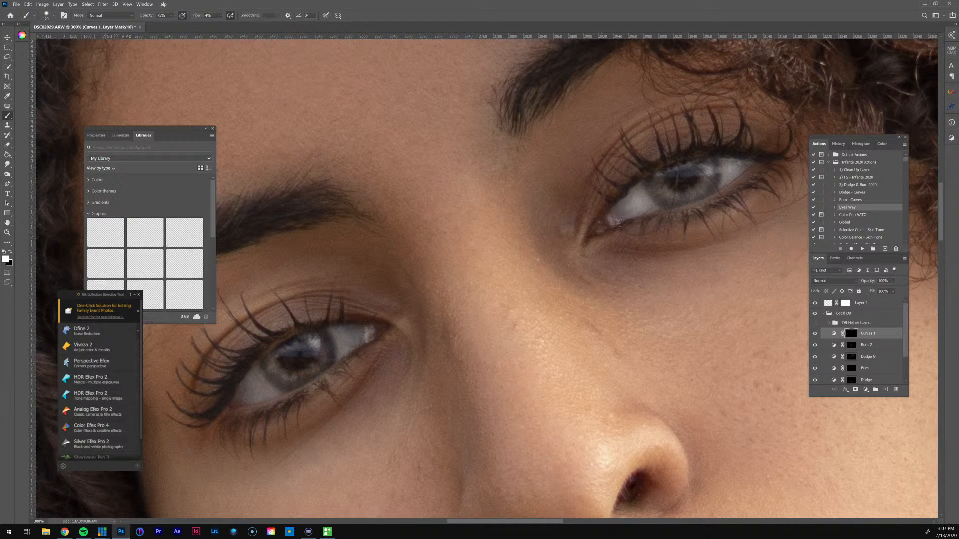
key("ctrl+1")
key("ctrl+minus")
key("ctrl+minus")
key("ctrl+minus")
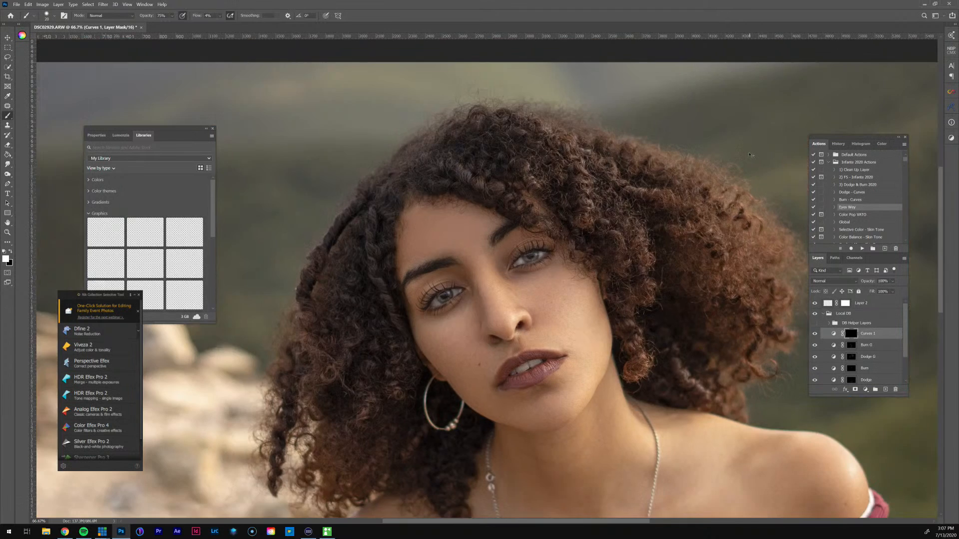
Step: Compare the eyes up close with the Curves 1 layer hidden and shown
left_click(814, 335)
key("ctrl+plus")
key("ctrl+plus")
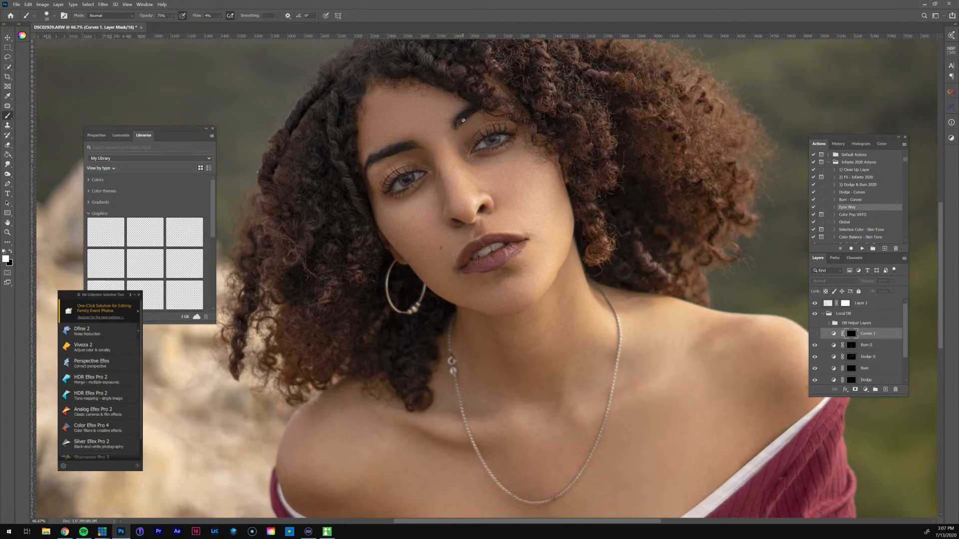
left_click_drag(477, 175, 480, 192)
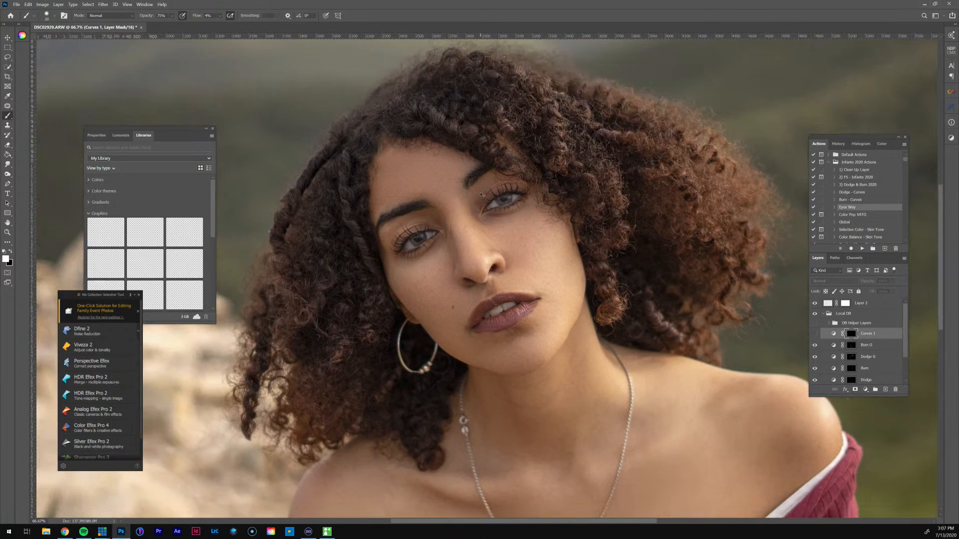
key("ctrl+plus")
left_click(816, 334)
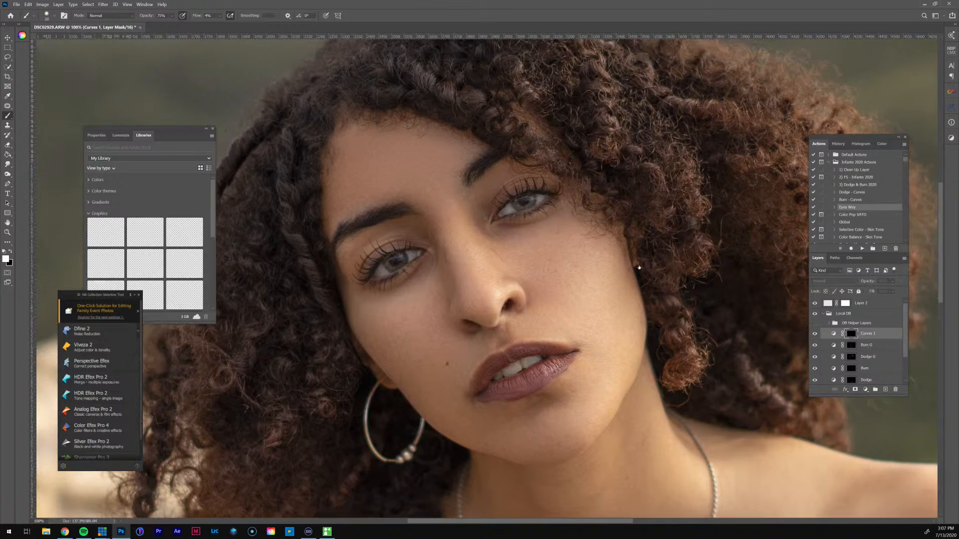
Step: Switch the foreground colour to black and enlarge the brush while the Curves 1 mask is active
key("x")
key("bracketright")
key("bracketright")
key("bracketright")
key("bracketright")
key("bracketright")
key("bracketright")
key("bracketright")
Step: Lower the opacity of the Curves 1 layer to 65% to soften the eye brightening
left_click(892, 292)
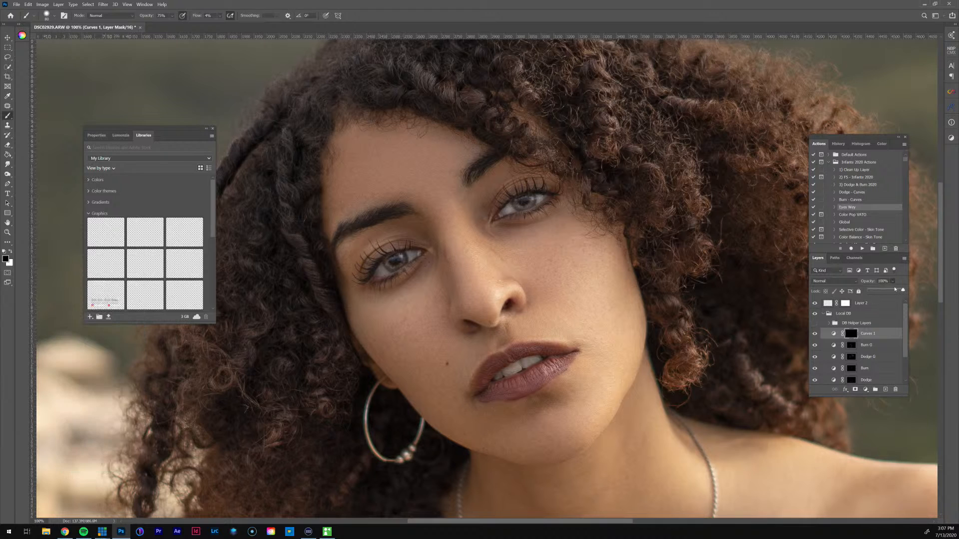
left_click_drag(902, 293, 891, 291)
left_click(820, 338)
key("ctrl+minus")
key("ctrl+minus")
key("ctrl+minus")
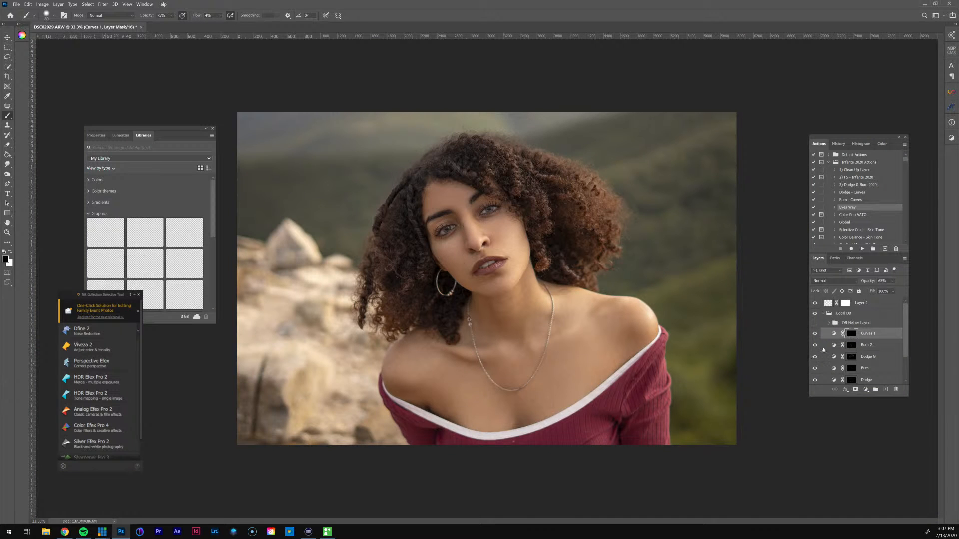
Step: Collapse the Local DB group and rename Layer 2 above it as "Hair Fix"
left_click(824, 314)
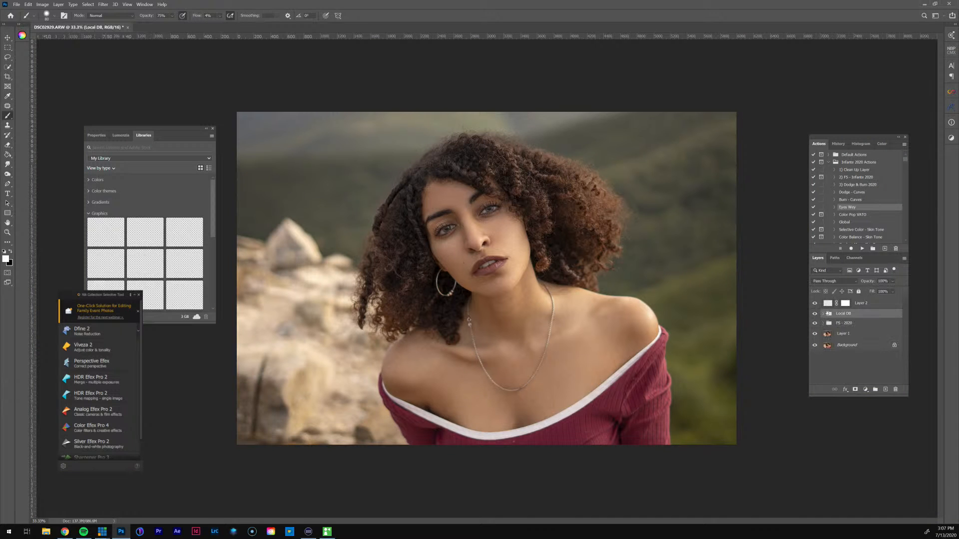
double_click(861, 304)
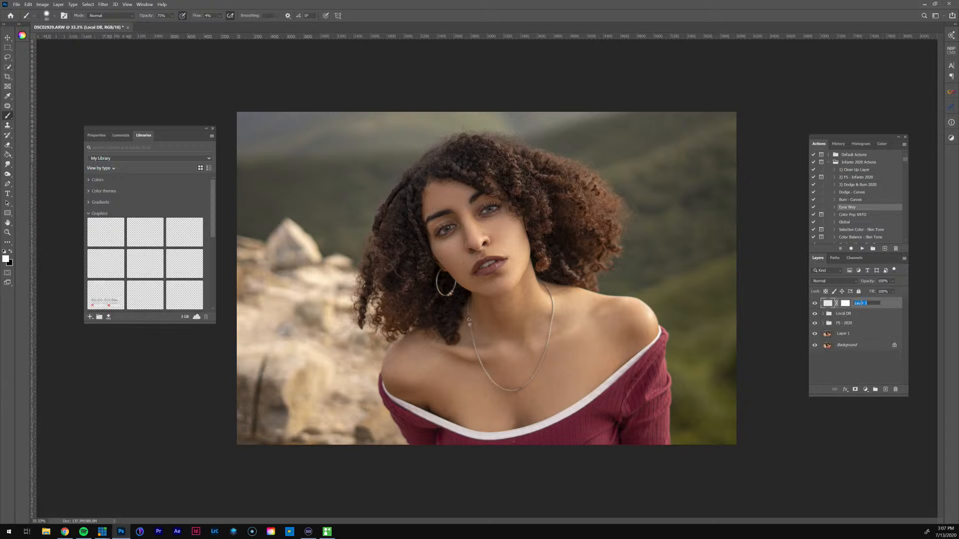
type("Hair Fix")
key("Return")
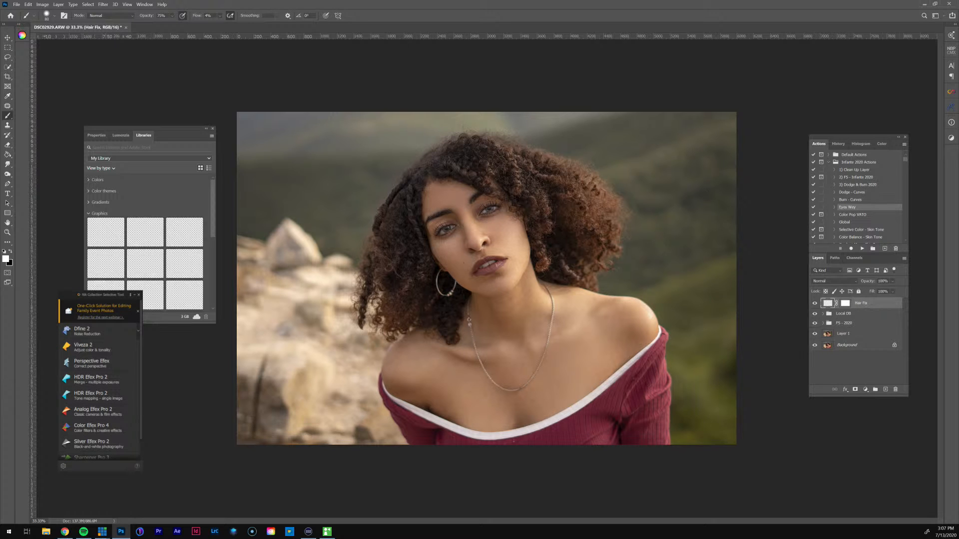
key("alt+Tab")
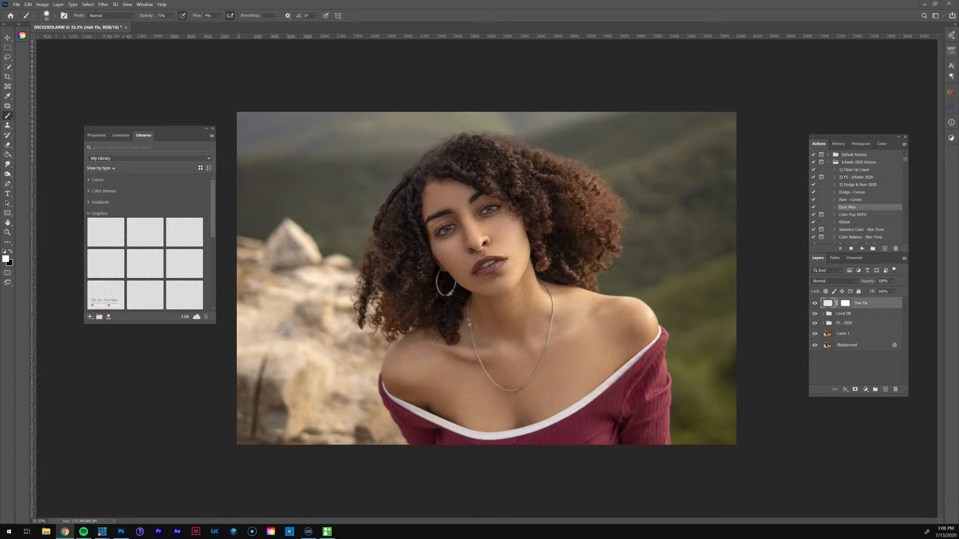
key("alt+Tab")
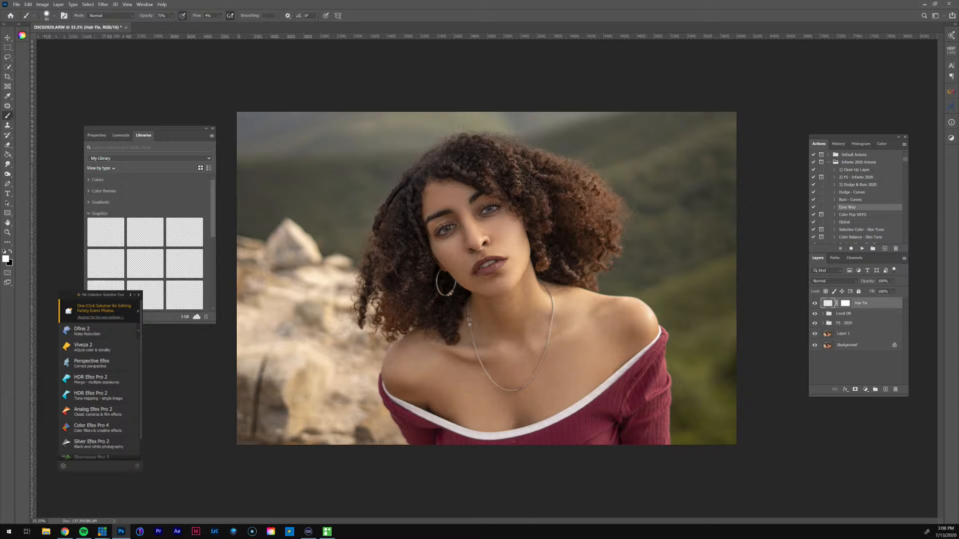
Step: Add a Selective Color adjustment layer above Hair Fix and fine-tune its Reds for the skin
left_click(866, 389)
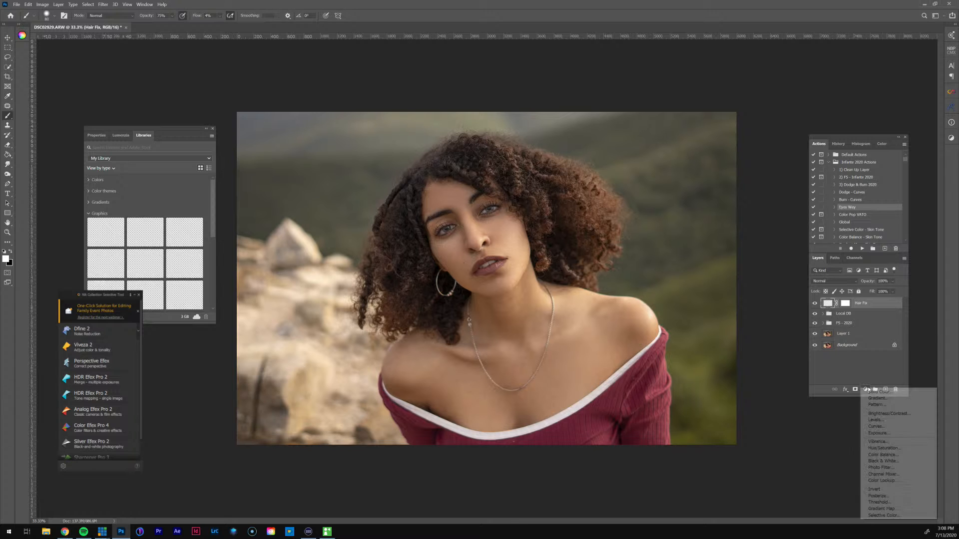
left_click(900, 515)
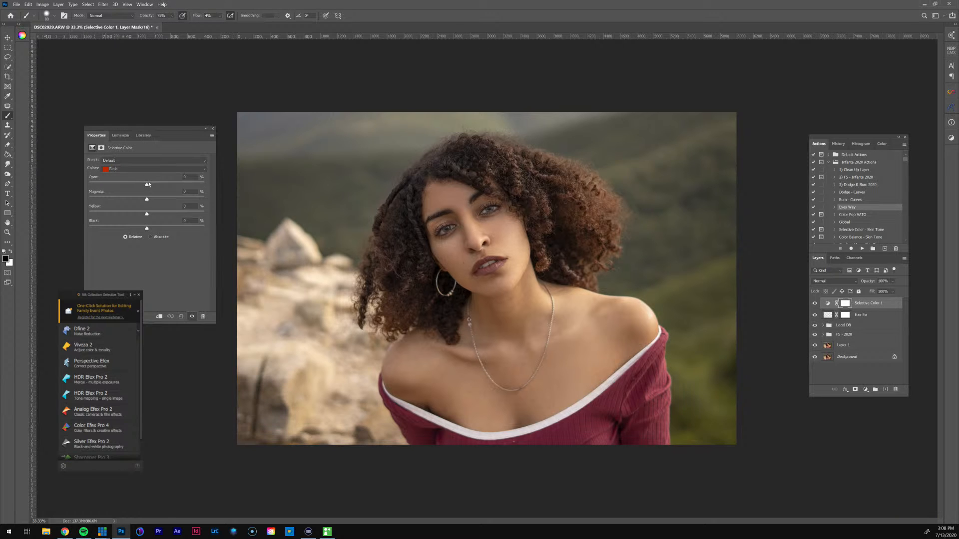
mouse_move(147, 185)
left_mouse_down()
mouse_move(163, 188)
mouse_move(146, 186)
mouse_move(155, 186)
mouse_move(146, 187)
mouse_move(152, 200)
left_mouse_up()
left_click_drag(143, 216, 151, 227)
Step: Adjust the Selective Color layer's Yellows: cyan and magenta to about -2%, yellow to +3% and black to +9%
left_click(143, 171)
left_click(132, 179)
left_click_drag(145, 186, 134, 186)
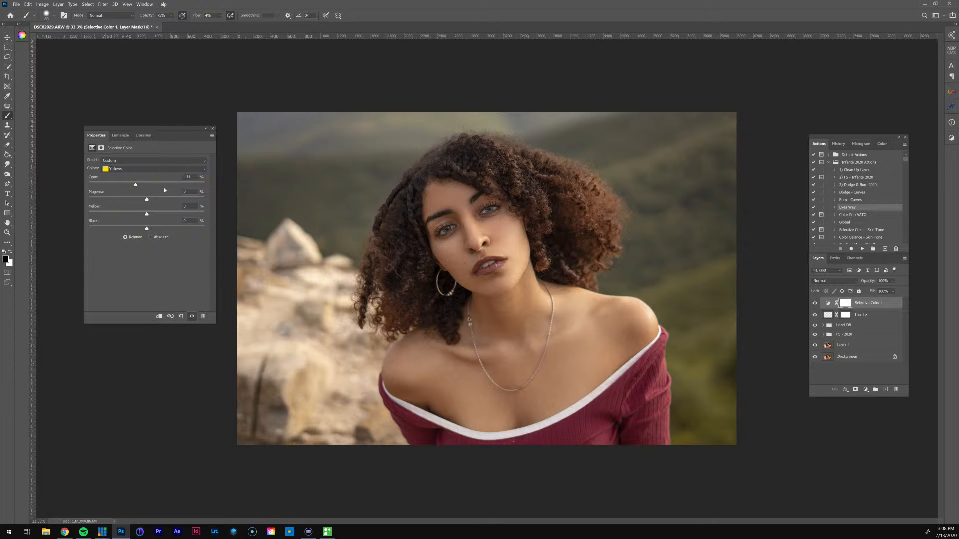
left_click_drag(113, 191, 154, 213)
left_click_drag(147, 230, 150, 230)
Step: Compare the skin tones with the Selective Color 1 layer hidden and shown, both in full view and close up
left_click(816, 303)
left_click(815, 303)
left_click(7, 232)
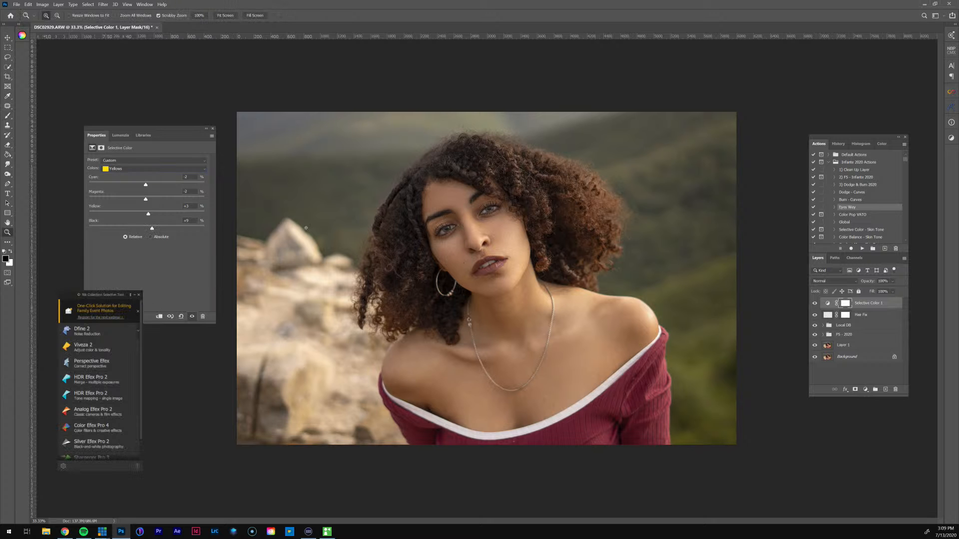
left_click(473, 238)
left_click(480, 216)
left_click(620, 276)
left_click_drag(580, 299, 685, 319)
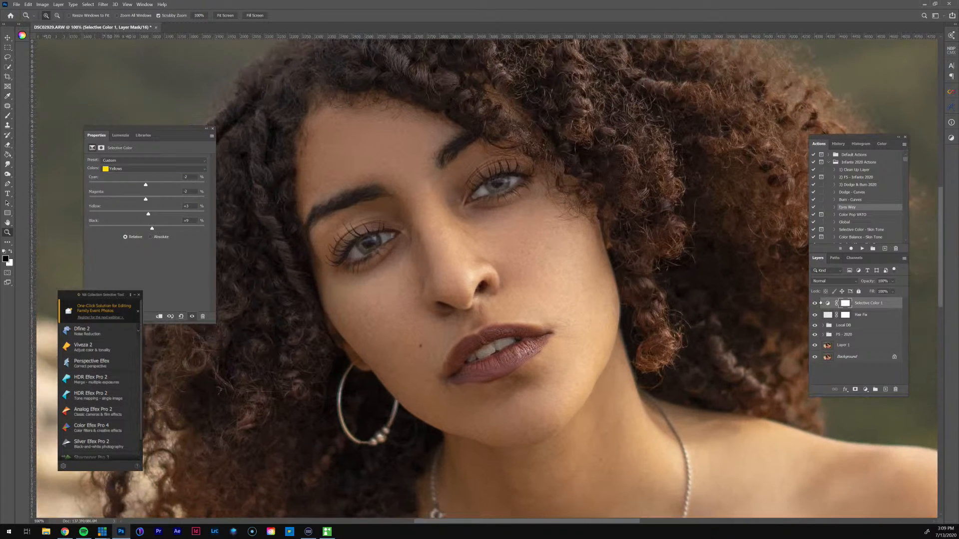
left_click(814, 303)
left_click(815, 306)
key("ctrl+0")
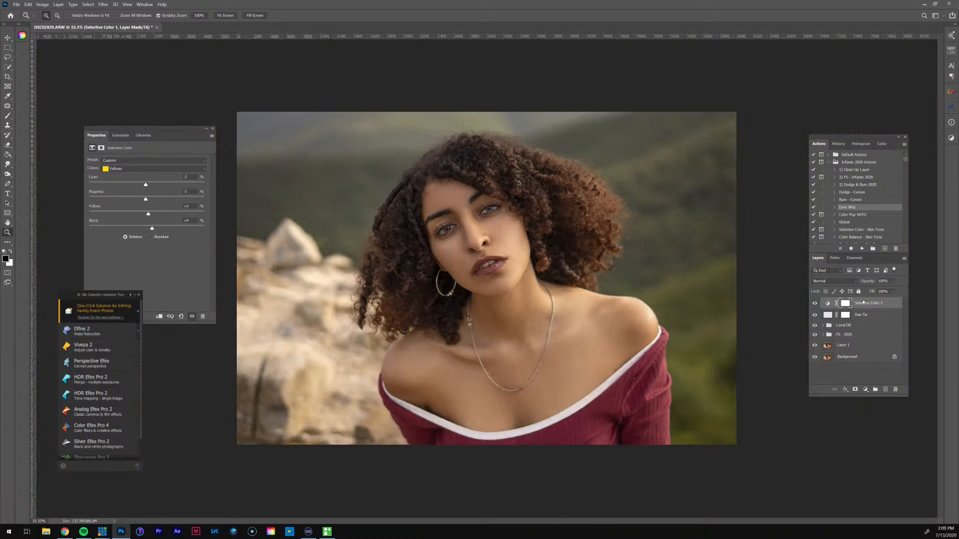
Step: Rename the Selective Color 1 layer as "Skin Tone"
left_click(863, 303)
double_click(862, 303)
type("Skin To")
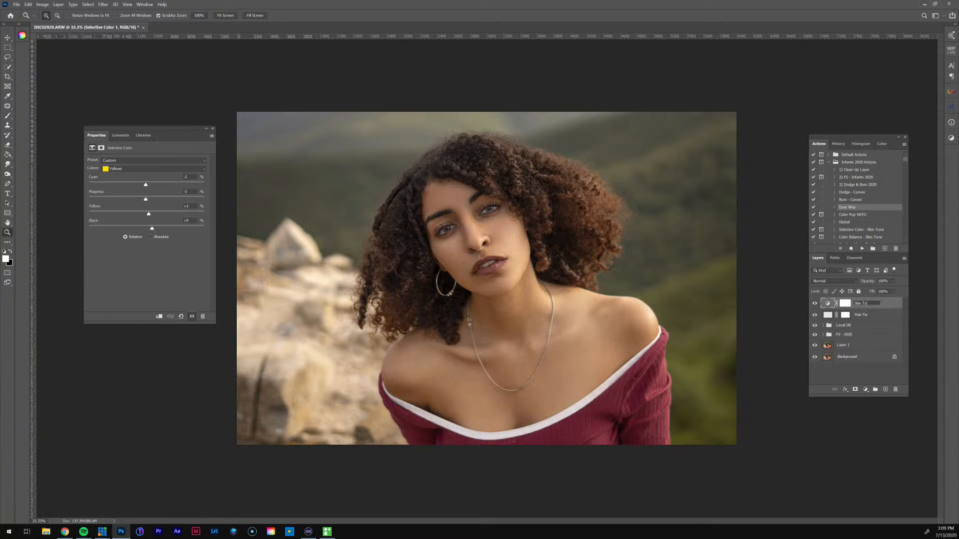
type("ne")
key("Return")
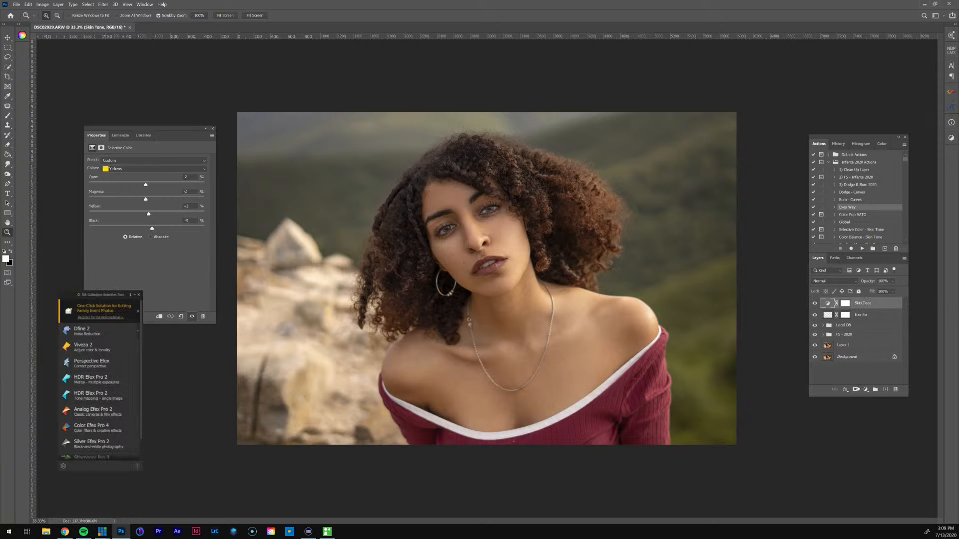
Step: Add another Selective Color adjustment layer above Skin Tone and make a selection around the woman
left_click(866, 390)
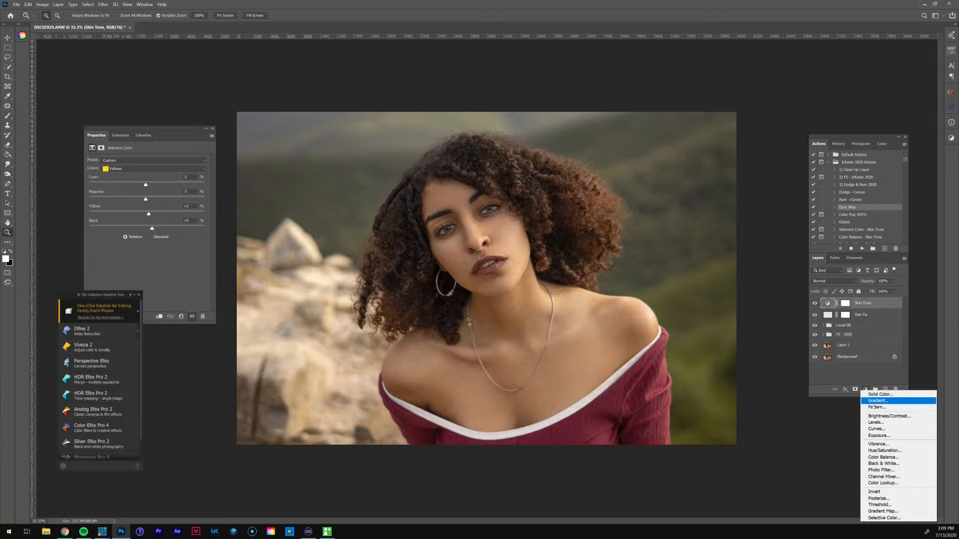
left_click(900, 518)
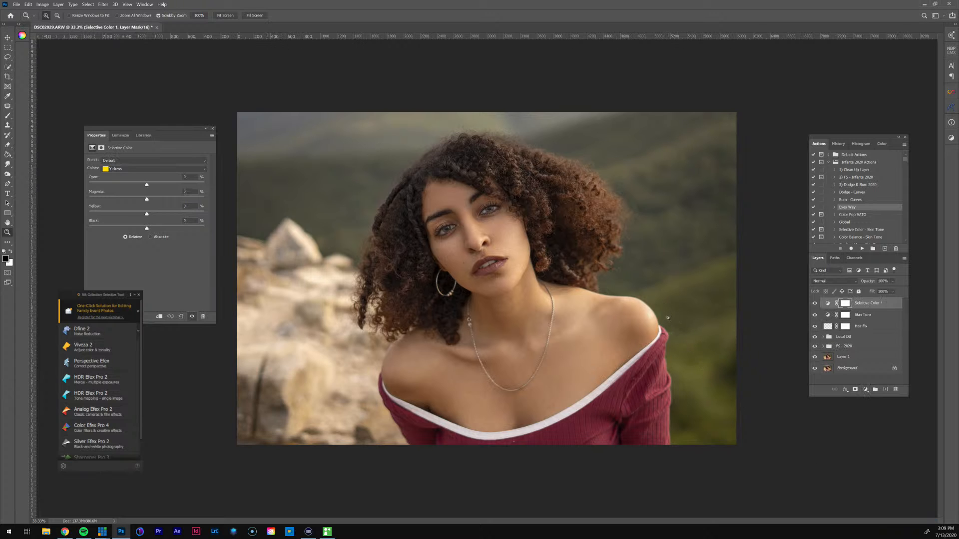
left_click(88, 4)
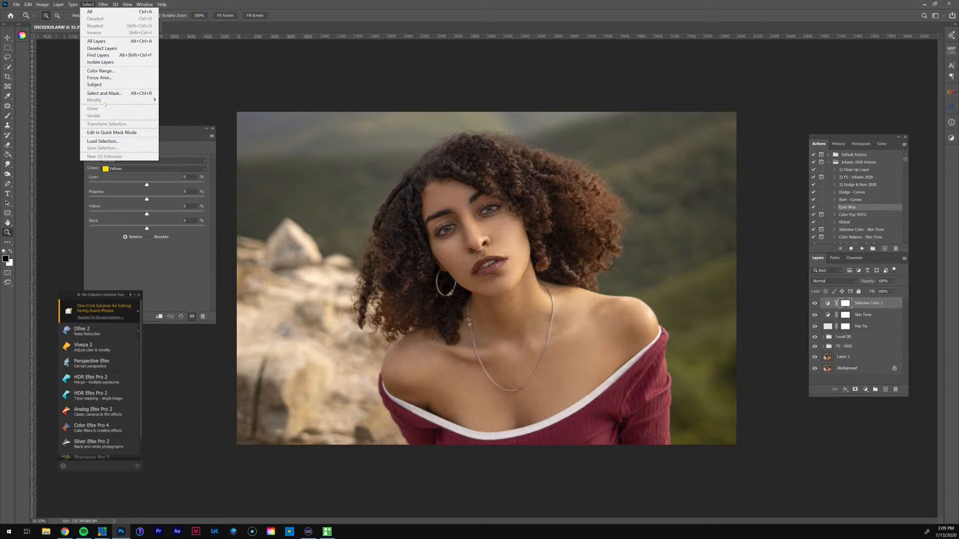
left_click(240, 152)
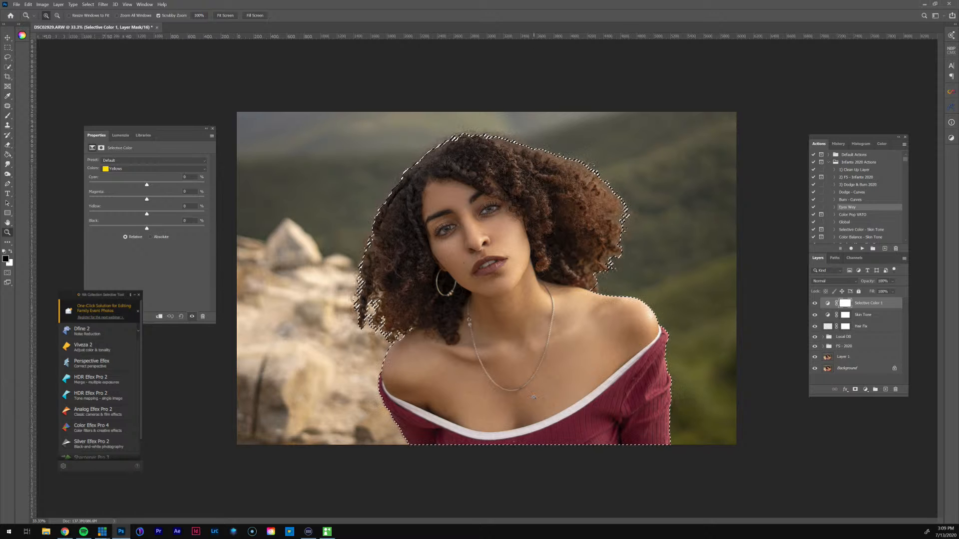
Step: Feather the selection around the woman
key("l")
right_click(495, 317)
left_click(531, 339)
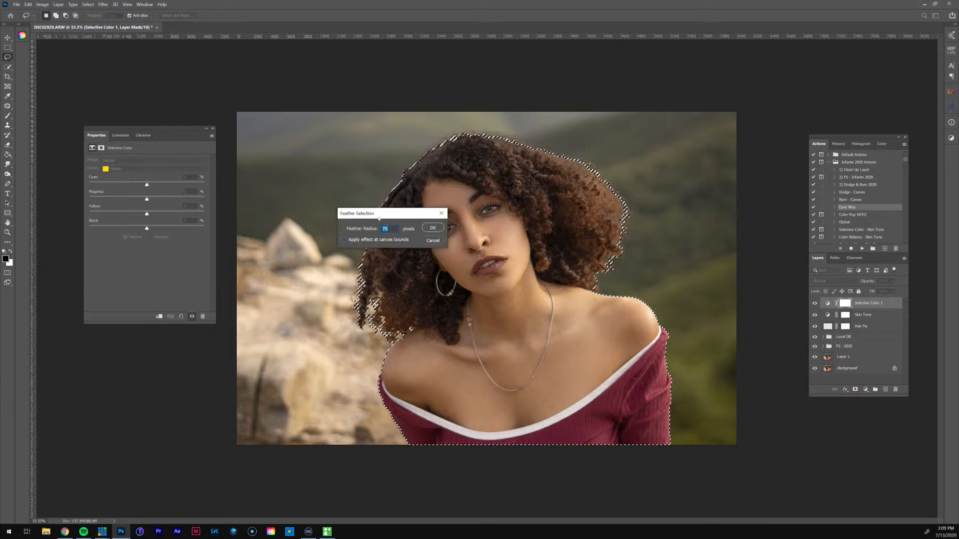
left_click(518, 254)
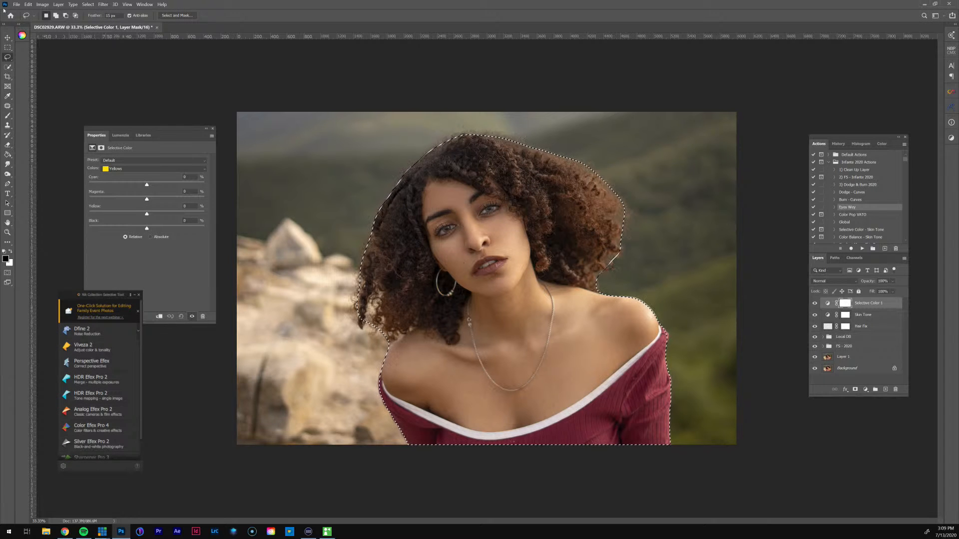
Step: Fill the selected woman with black on the Selective Color 1 mask, and deselect
key("i")
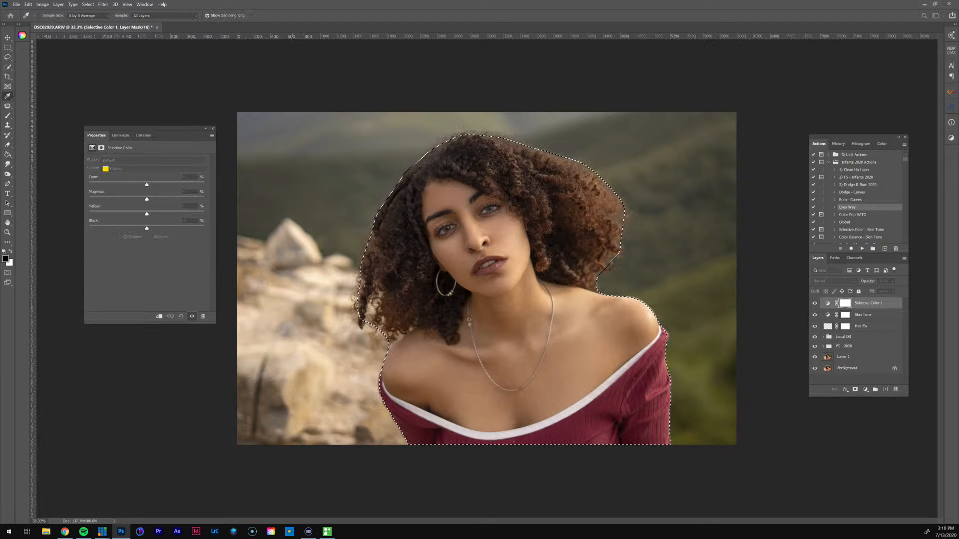
key("l")
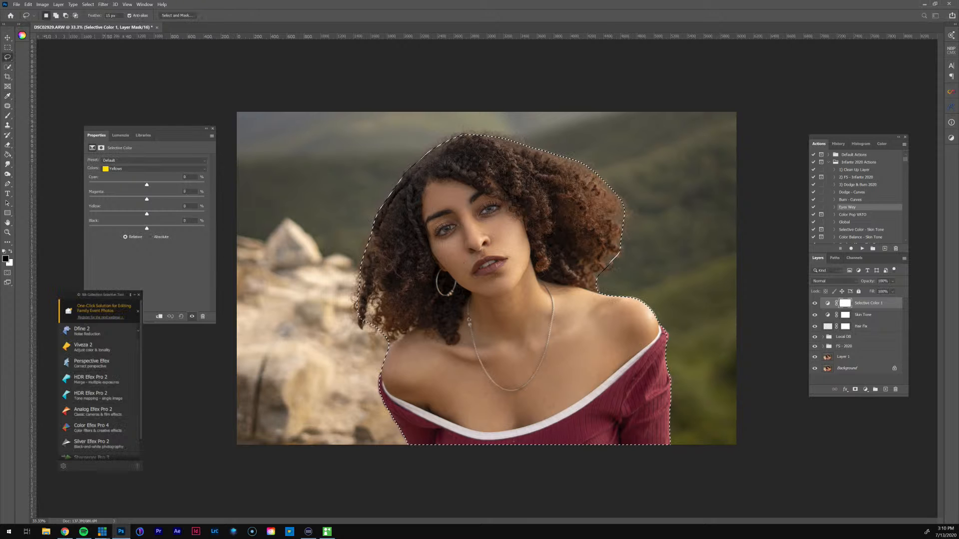
key("alt+BackSpace")
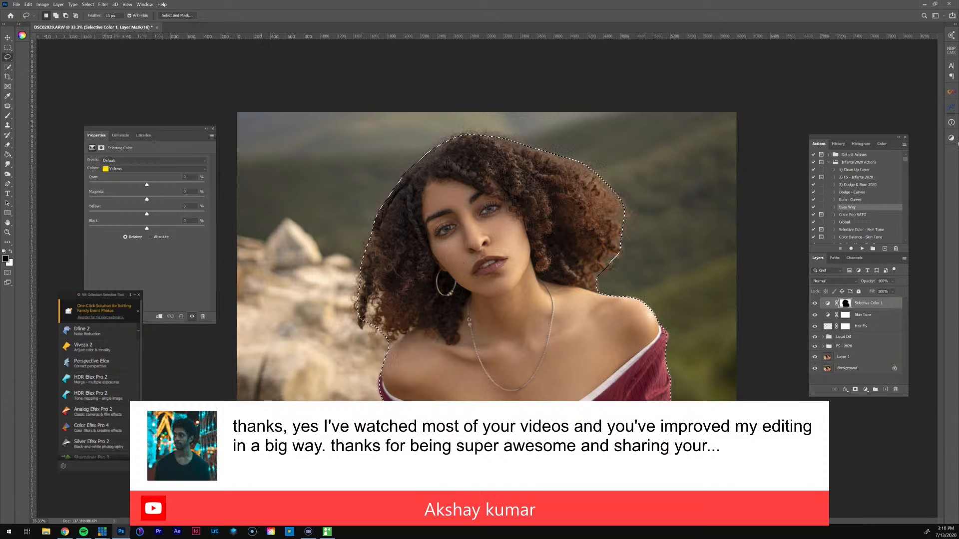
left_click(88, 4)
left_click(98, 20)
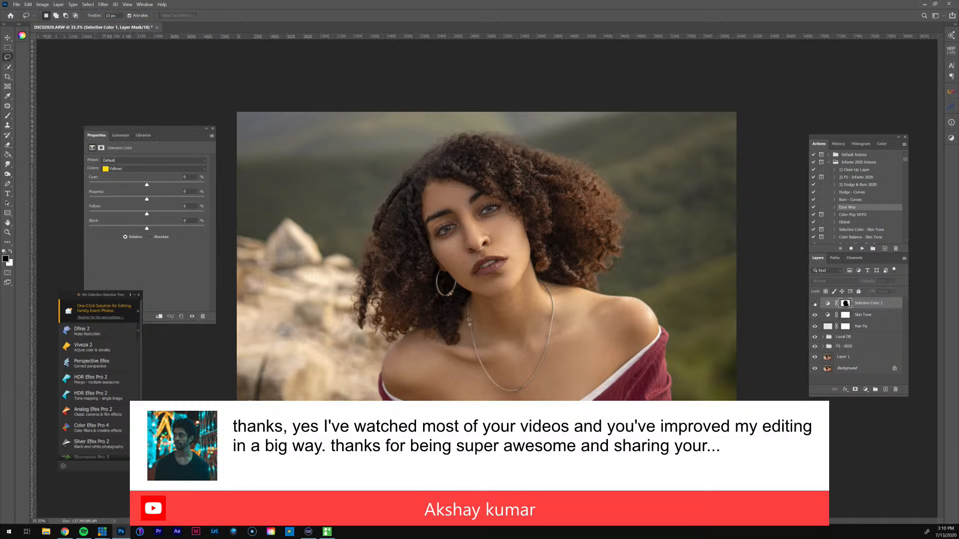
Step: Set black to +100% for the Greens in the Selective Color 1 adjustment to darken the background greens
left_click(827, 303)
key("x")
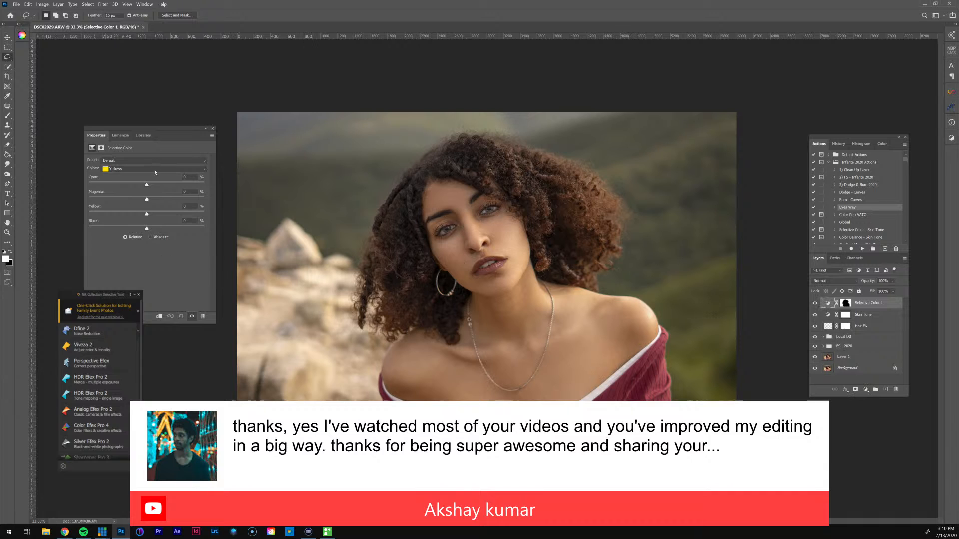
left_click(145, 168)
left_click(144, 188)
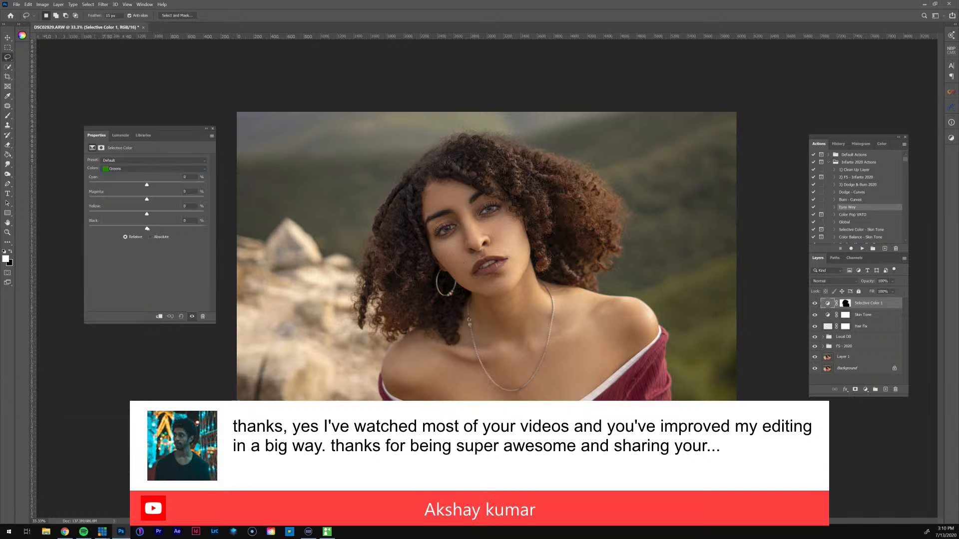
left_click_drag(147, 228, 296, 226)
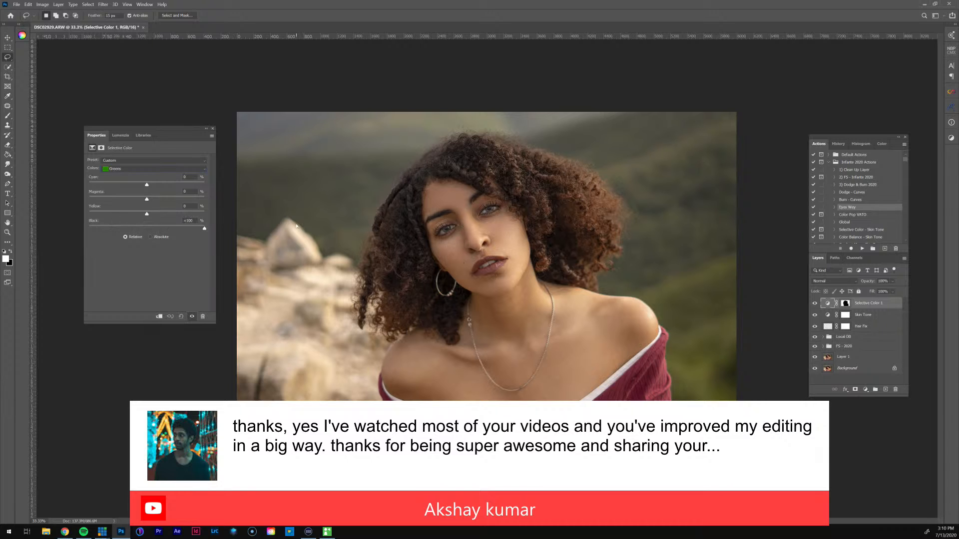
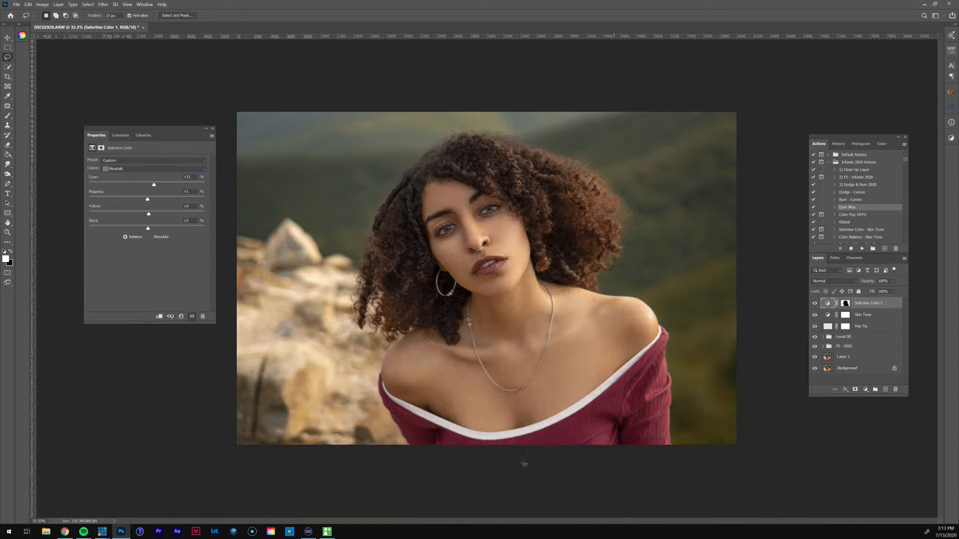
Step: Run the Color Balance - Skin Tone action to add a color balance layer above Selective Color 1
scroll(870, 194, "down", 5)
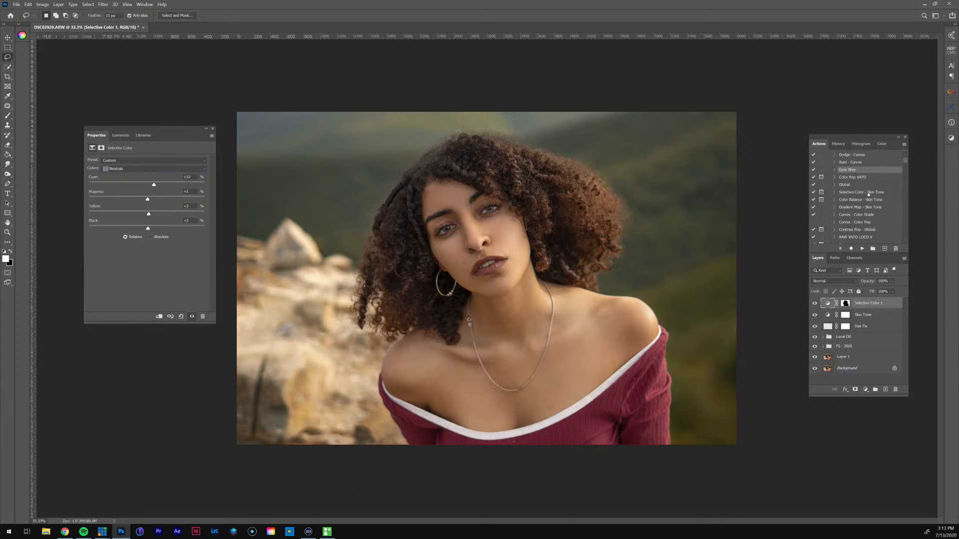
left_click(849, 201)
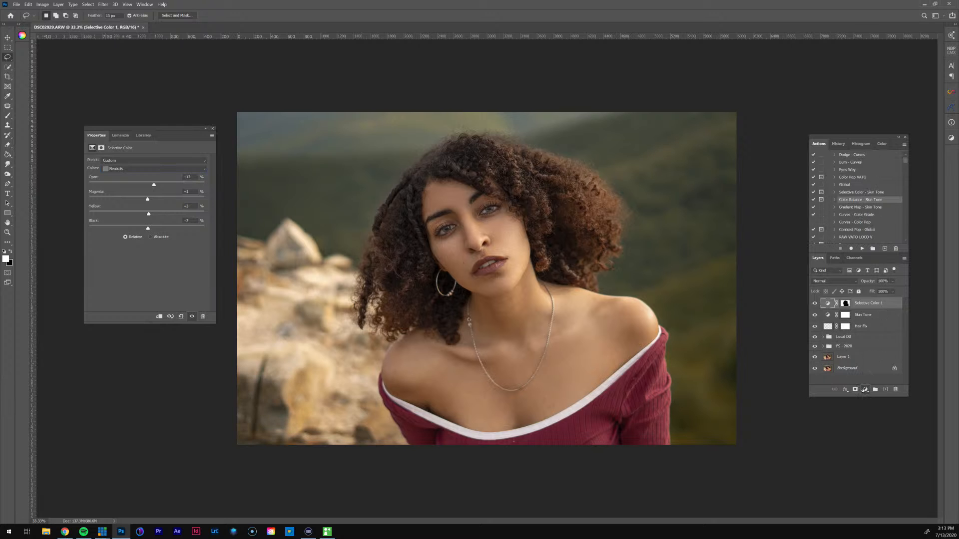
left_click(862, 248)
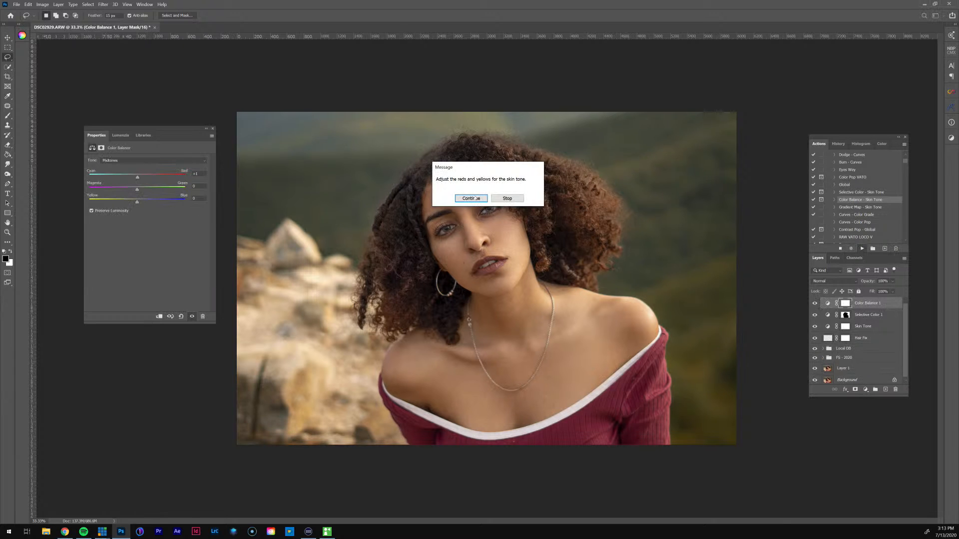
Step: Finish the skin tone action and shift the Color Balance 1 shadows slightly toward cyan, magenta and blue
left_click(473, 198)
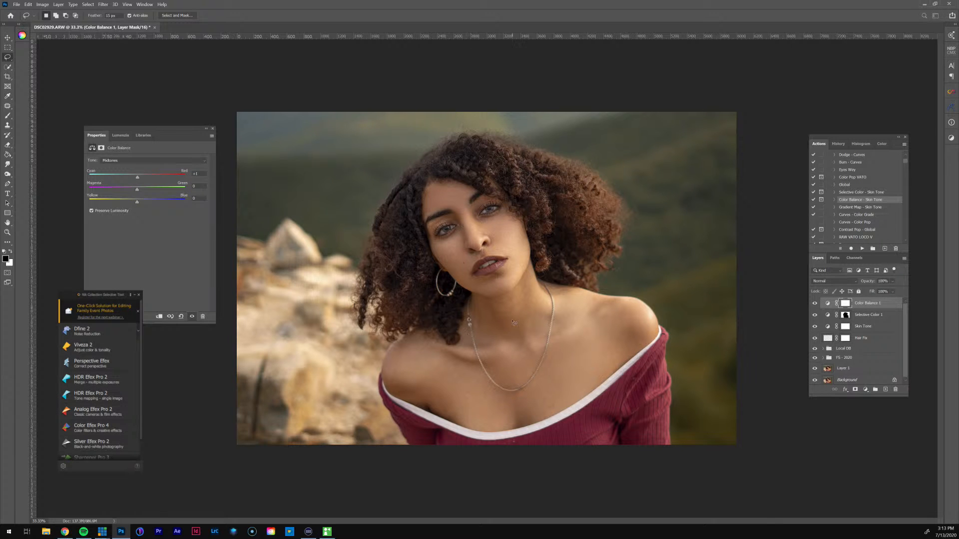
left_click(168, 160)
left_click(149, 167)
left_click_drag(137, 202, 138, 203)
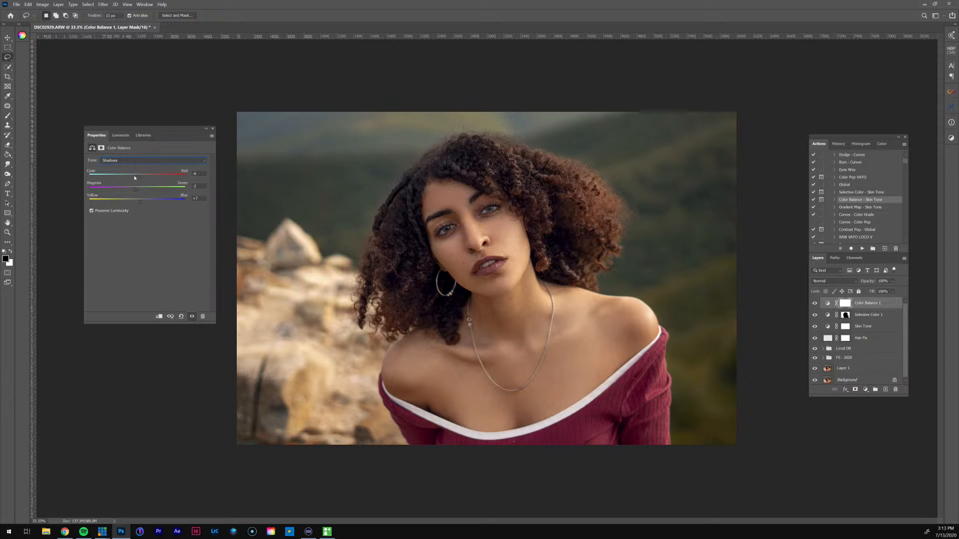
left_click_drag(135, 177, 136, 177)
left_click(137, 162)
Step: Check the effect of Color Balance 1, and replace its layer mask with a copy of the Selective Color 1 mask
left_click(890, 305)
left_click(815, 304)
left_click(815, 304)
left_click(815, 303)
left_click(815, 303)
left_click(815, 304)
left_click(815, 304)
left_click(845, 315)
left_click_drag(846, 316, 845, 304)
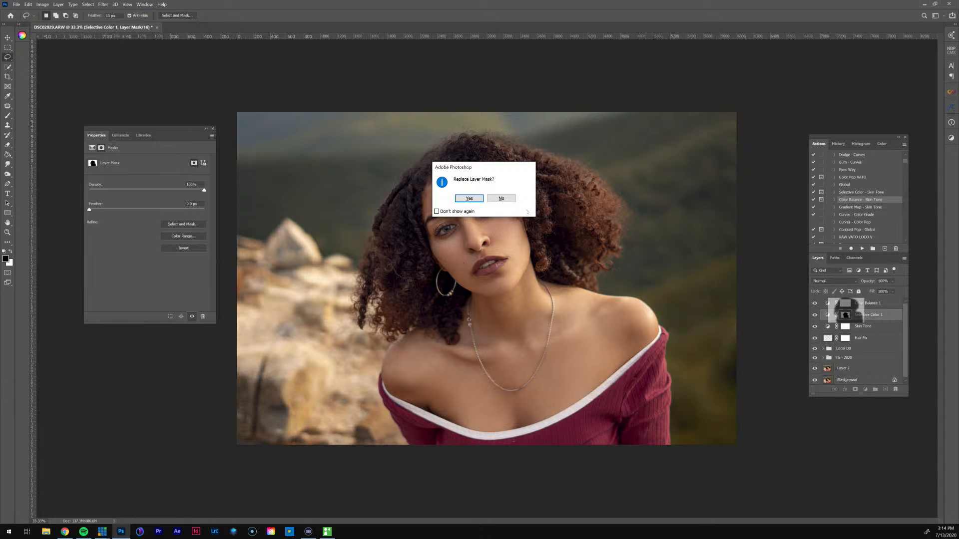
left_click(475, 199)
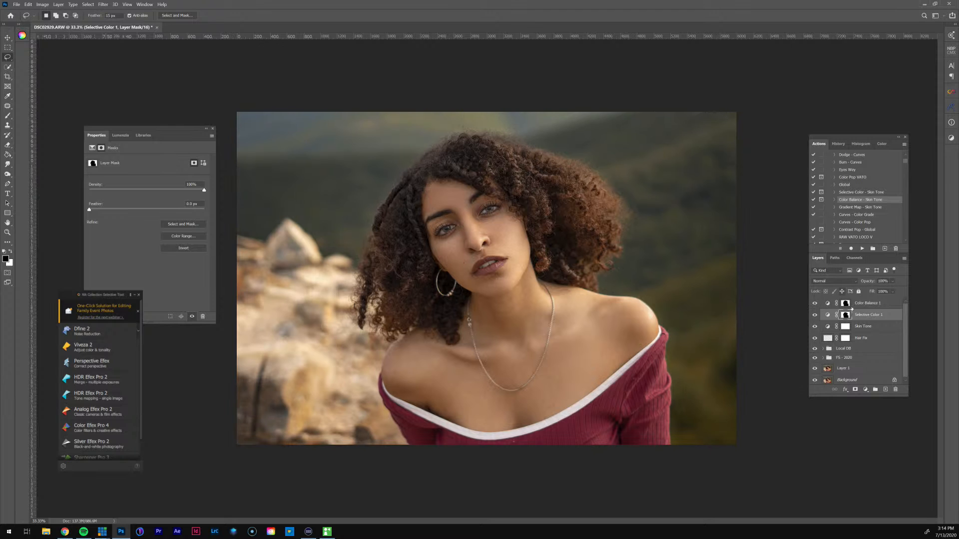
Step: Add a second Color Balance adjustment above Color Balance 1 and shift its highlights slightly toward cyan and yellow
left_click(861, 302)
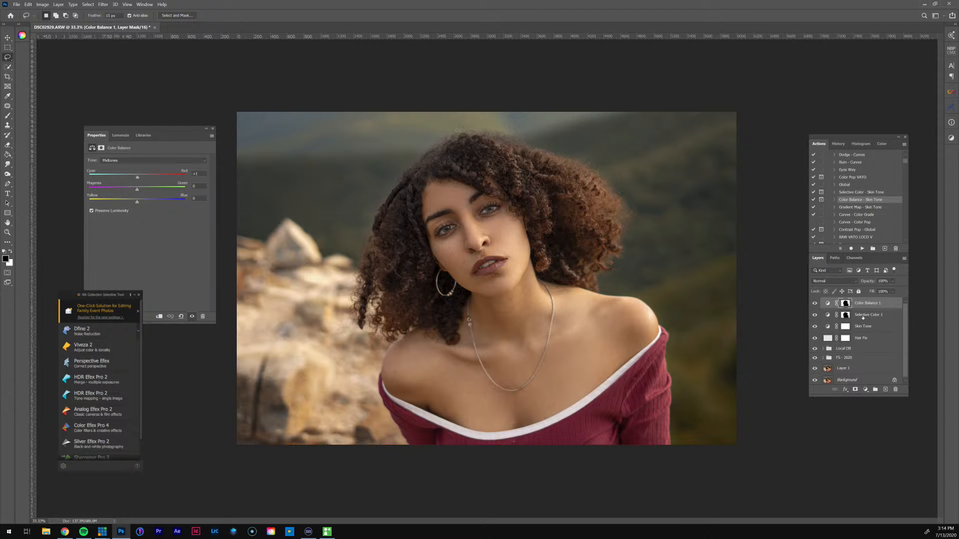
left_click(865, 389)
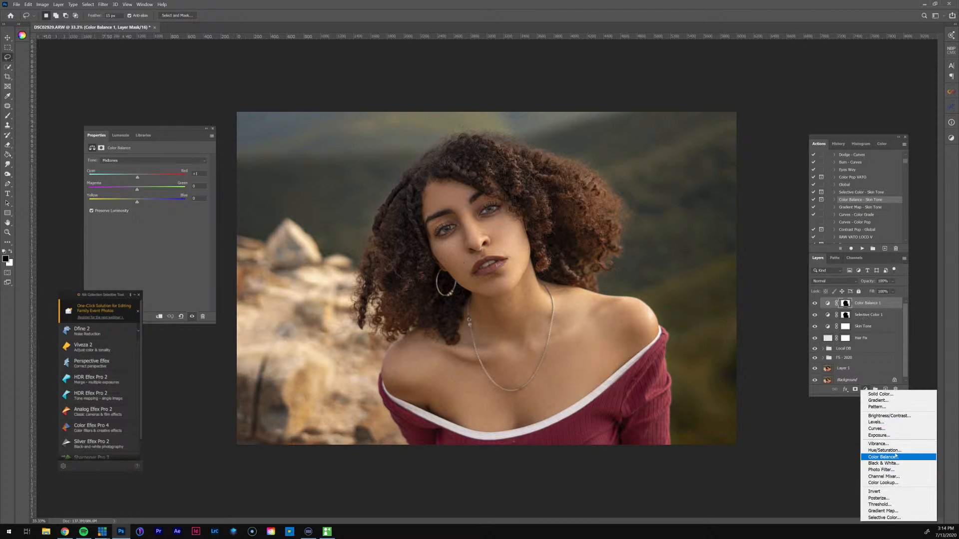
left_click(895, 456)
left_click(140, 161)
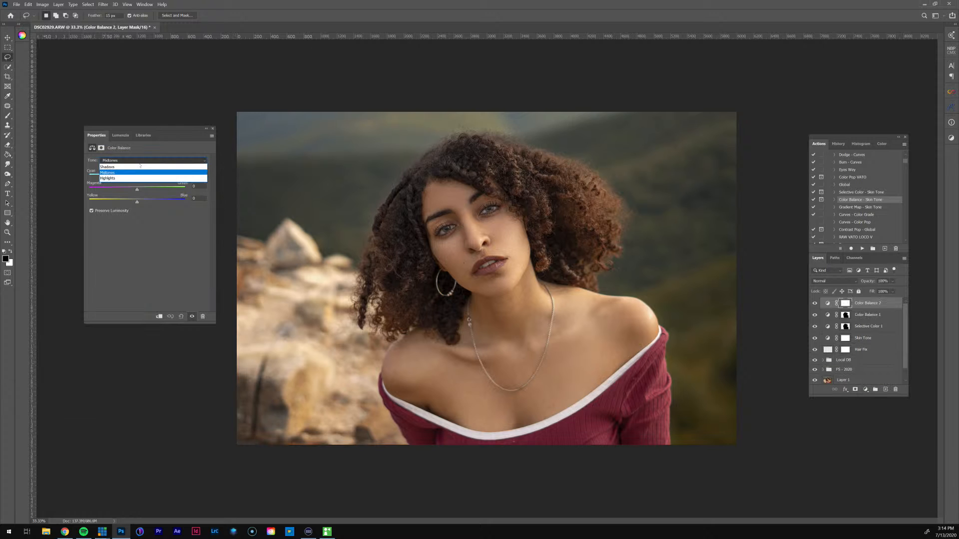
left_click(143, 178)
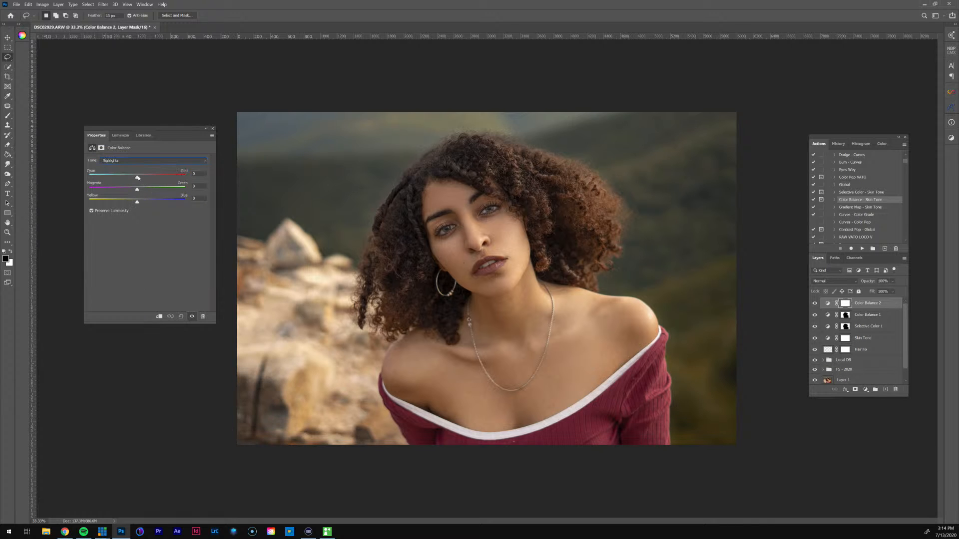
left_click_drag(138, 177, 140, 178)
Step: Compare the edit with the original by showing only the Background layer, and re-enable the retouching and colour layers one by one
left_click(815, 304)
left_click(816, 303)
left_click(816, 304)
scroll(822, 355, "down", 1)
left_click(815, 379, "alt")
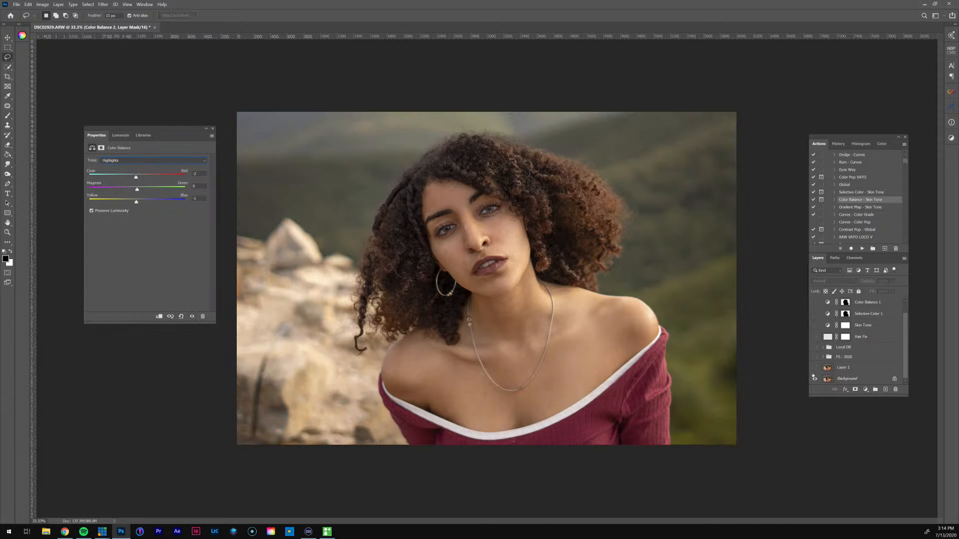
left_click(813, 369)
left_click(815, 348)
left_click(815, 348)
left_click(814, 347)
left_click(815, 336)
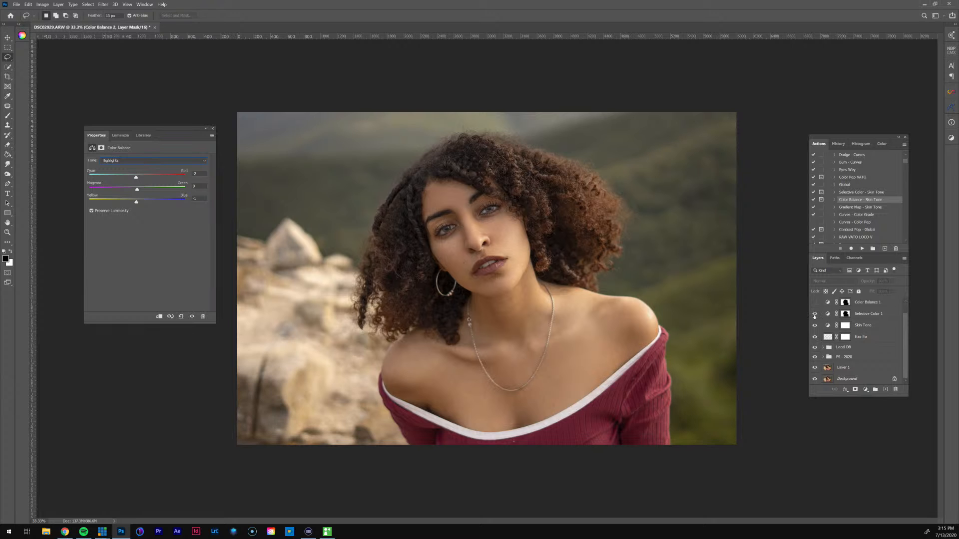
left_click(815, 314)
left_click(815, 314)
left_click(815, 314)
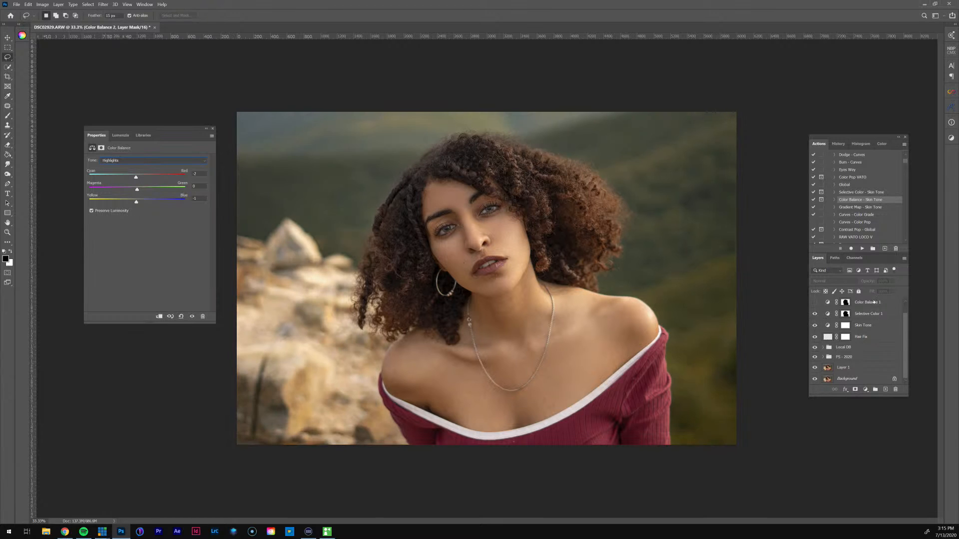
left_click(874, 302)
left_click(815, 303)
left_click(814, 303)
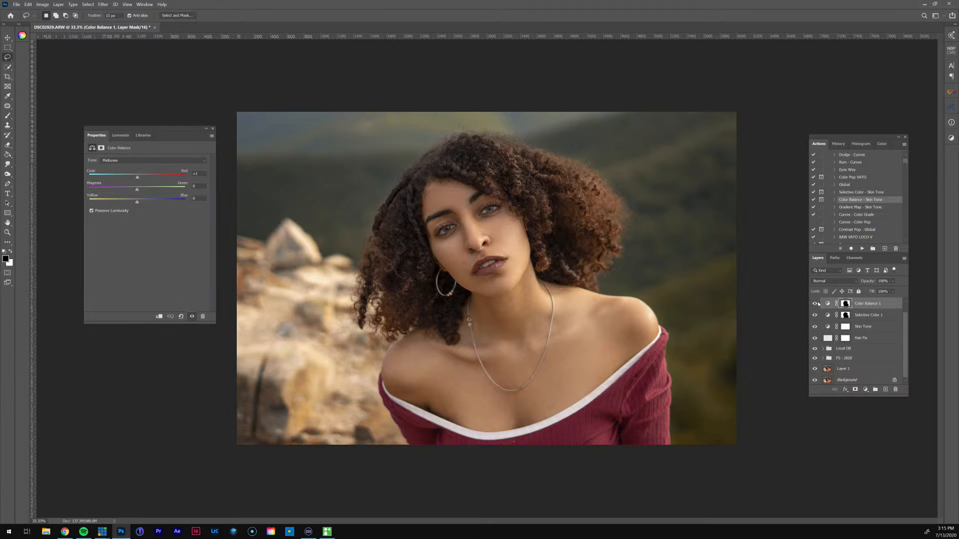
Step: Fine-tune the yellow-blue balance of the shadows in the Color Balance 1 adjustment
left_click(827, 303)
scroll(858, 318, "up", 1)
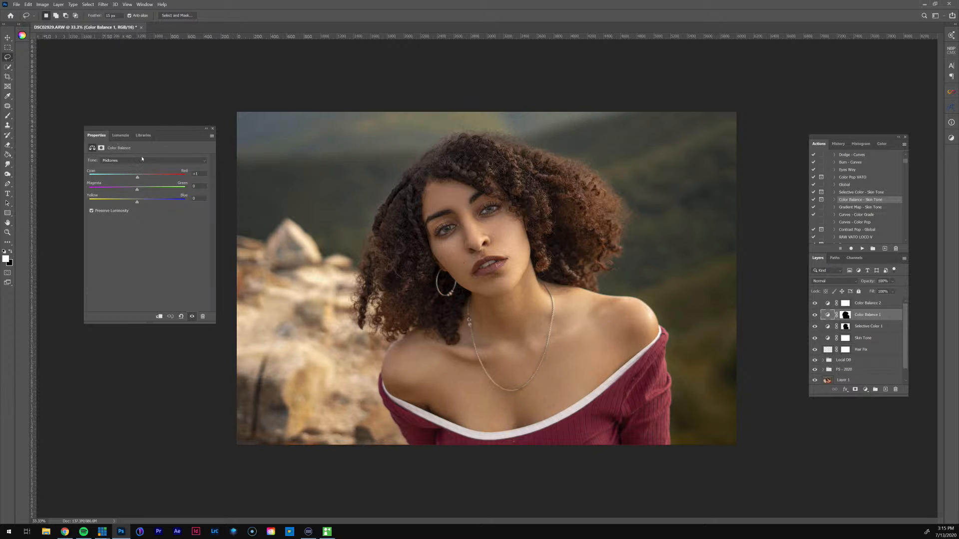
left_click(143, 160)
left_click(136, 168)
left_click_drag(139, 203, 138, 203)
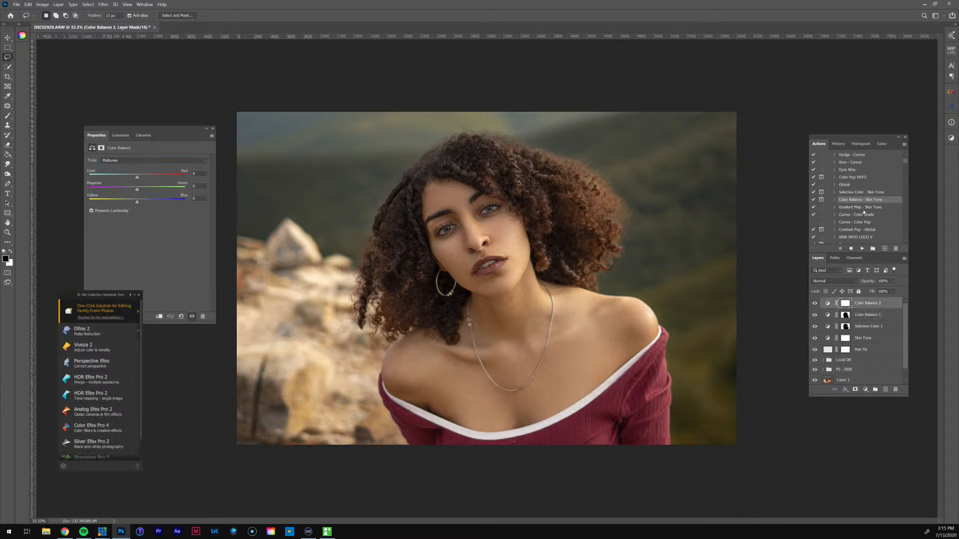
Step: Open the Retouching Toolkit Color Wheels, hide the Nik Collection selector, and rearrange the workspace so all three wheels are fully visible
scroll(864, 212, "down", 1)
scroll(861, 211, "up", 1)
left_click(20, 36)
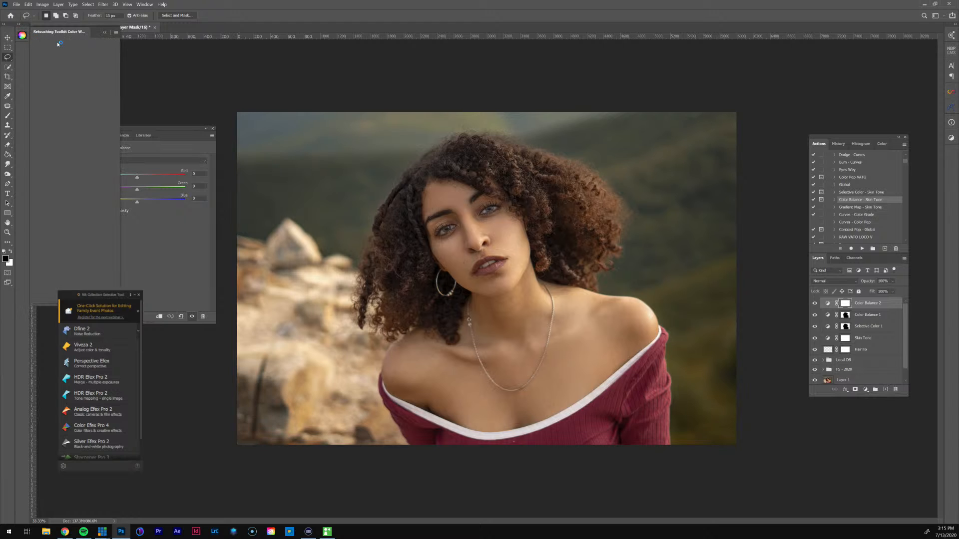
left_click(135, 297)
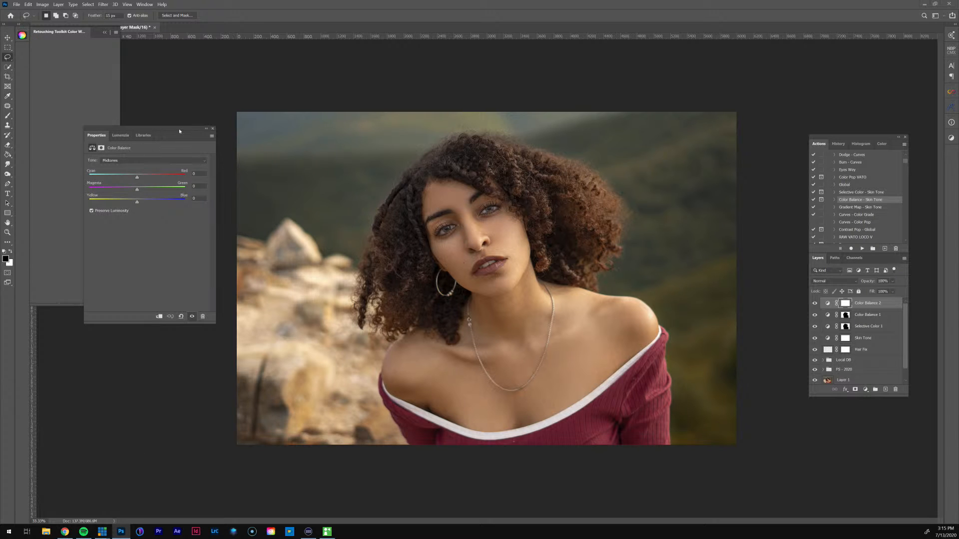
left_click_drag(179, 131, 240, 139)
mouse_move(120, 306)
left_mouse_down()
mouse_move(209, 417)
mouse_move(193, 507)
mouse_move(137, 494)
left_mouse_up()
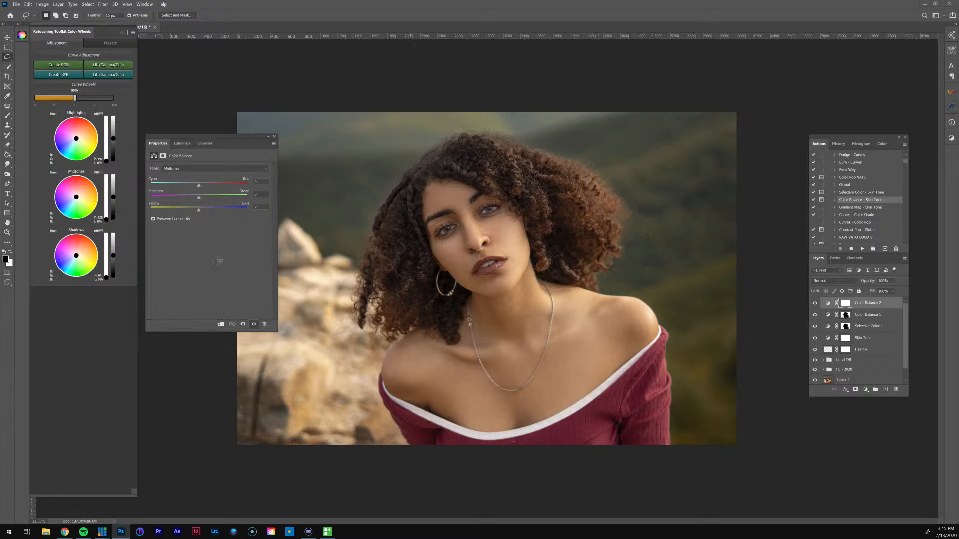
Step: Create a Lift/Gamma/Gain (RGB) color wheel layer and shift its gamma toward cyan-blue
left_click(76, 200)
left_click(542, 295)
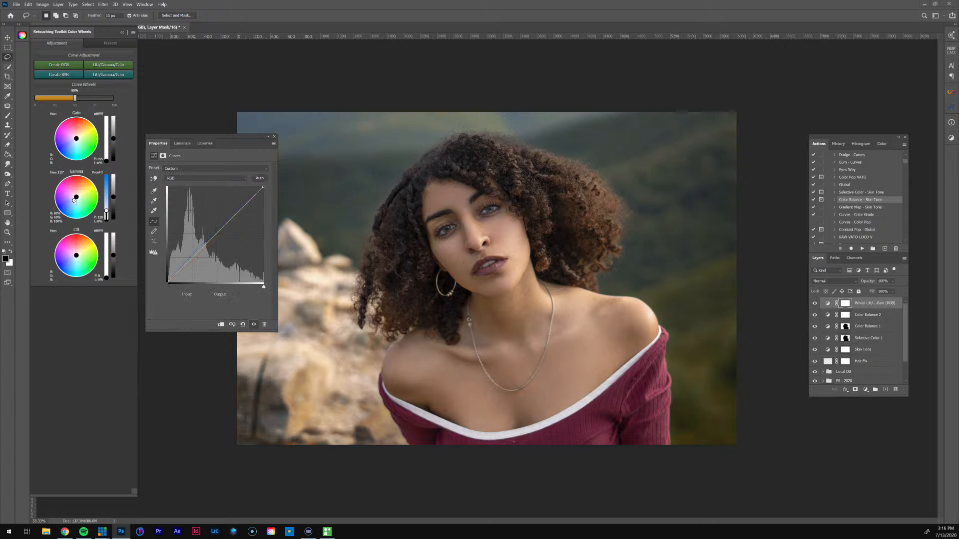
left_click_drag(75, 201, 74, 205)
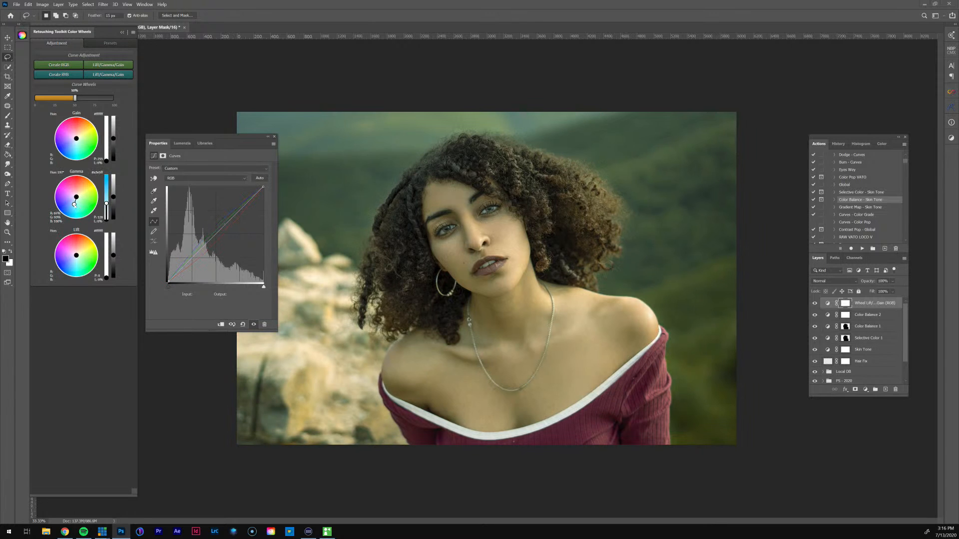
mouse_move(74, 205)
left_mouse_down()
mouse_move(71, 193)
mouse_move(87, 201)
left_mouse_up()
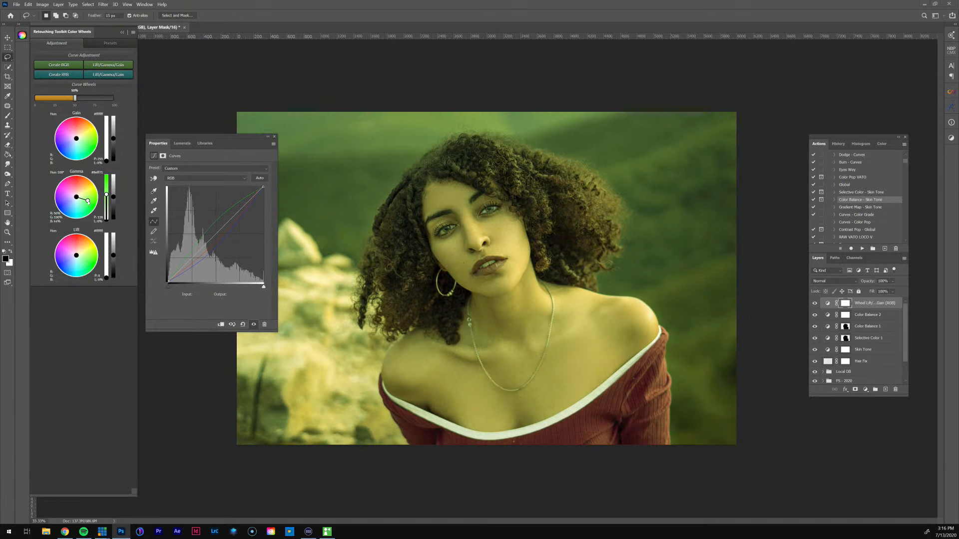
left_click_drag(88, 200, 80, 204)
left_click_drag(80, 204, 74, 206)
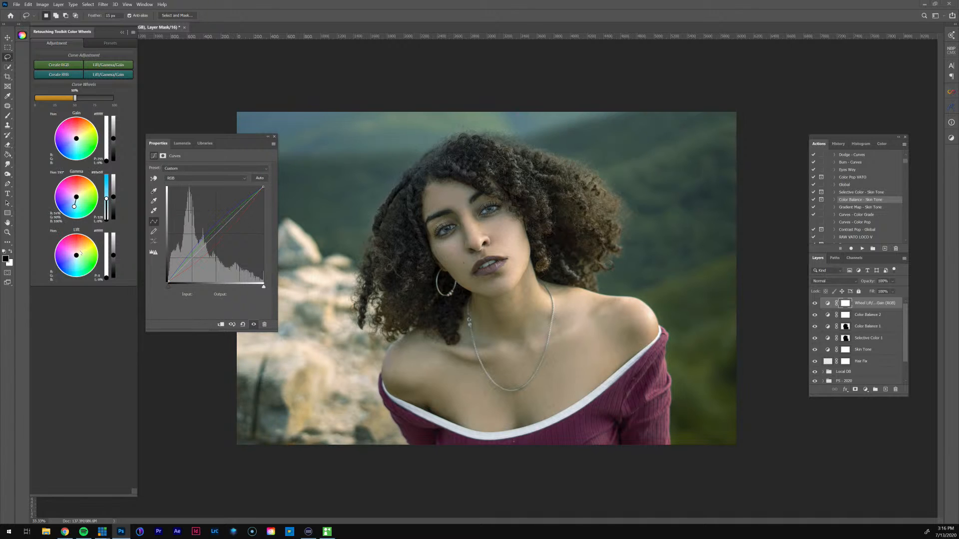
Step: Examine the image with and without the Lift/Gamma/Gain color wheel layer to judge the cyan-blue grade
left_click(815, 303)
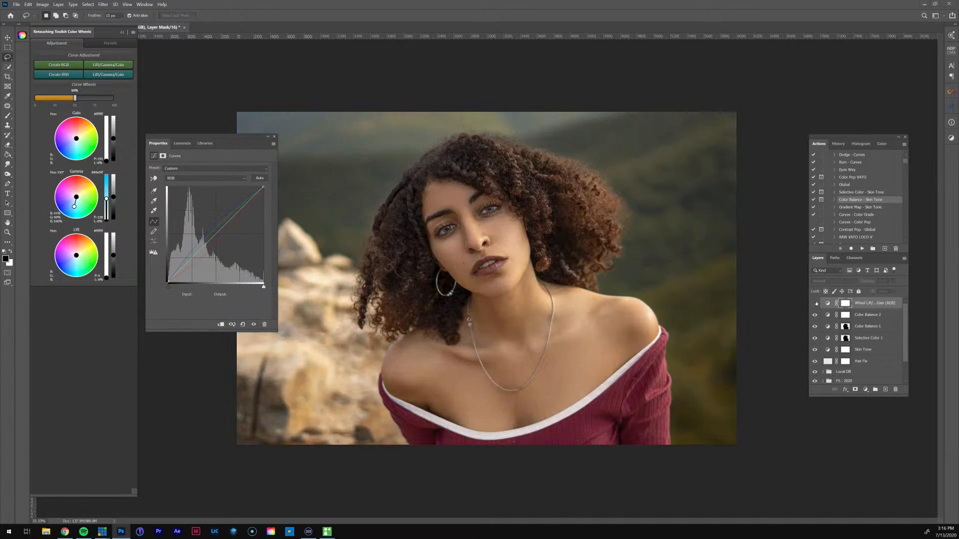
left_click(816, 303)
left_click(815, 303)
left_click(816, 303)
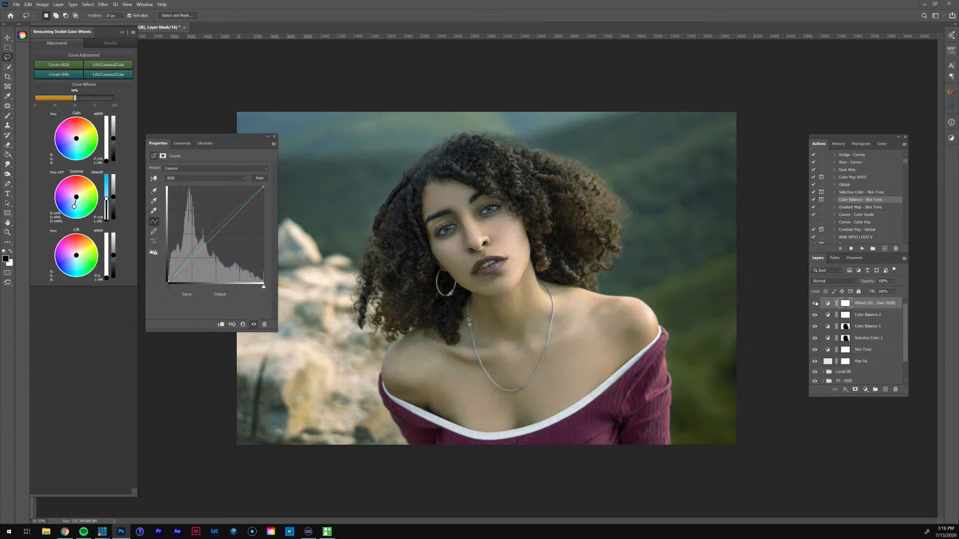
left_click(815, 303)
left_click(816, 303)
left_click(815, 303)
left_click(815, 303)
left_click(815, 303)
left_click(815, 303)
left_click(815, 303)
Step: Set the color wheel layer's Blend If highlights for the underlying layer to a 0 / 122 split to keep the grade in the shadows
double_click(892, 304)
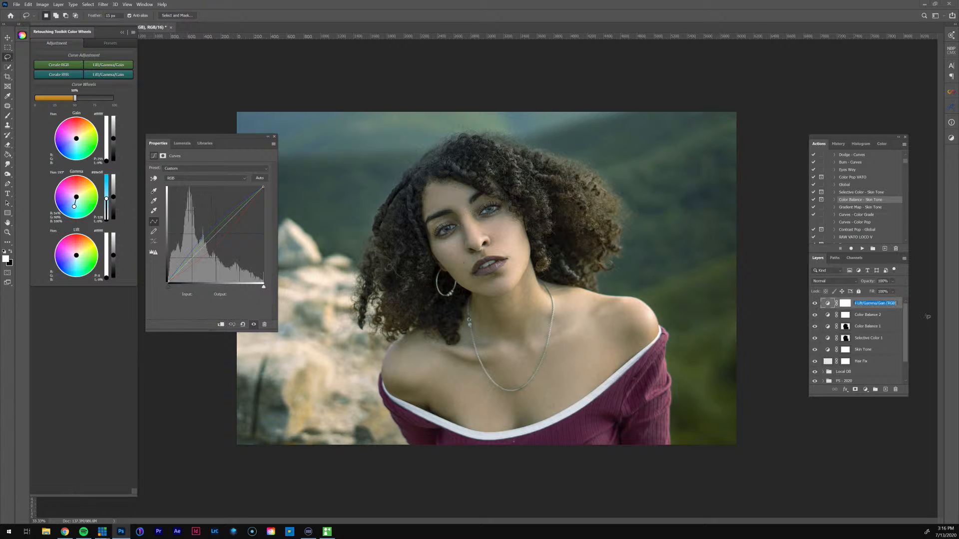
left_click(900, 308)
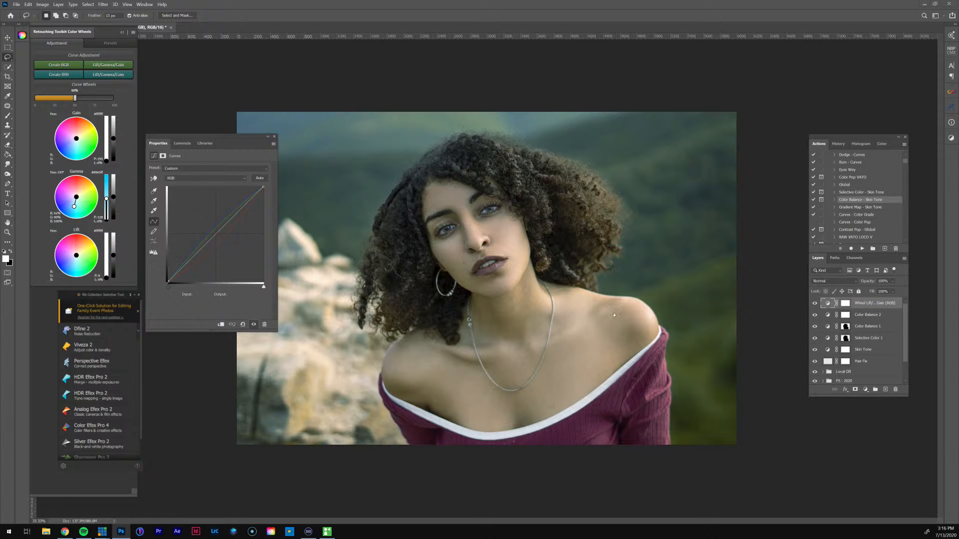
key("space")
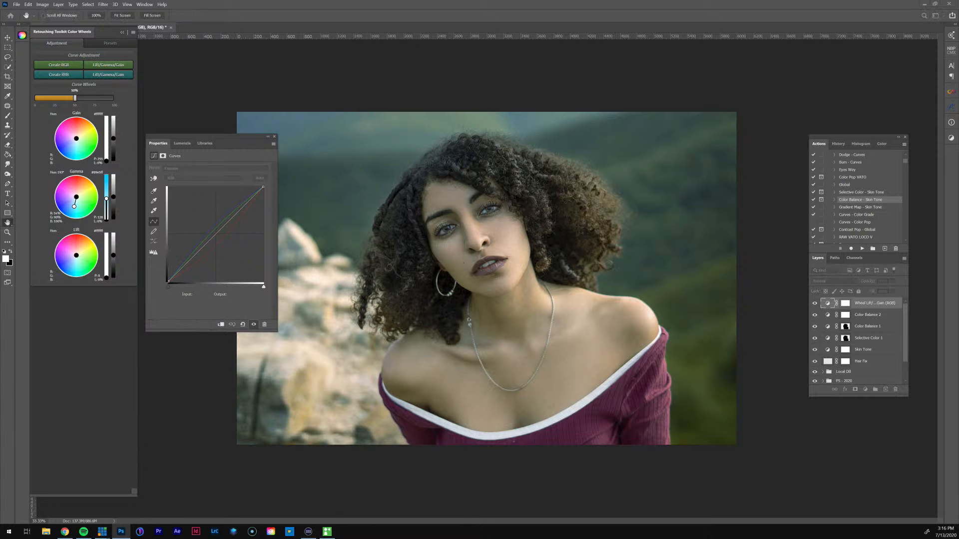
left_click_drag(0, 30, 769, 170)
left_click_drag(818, 312, 769, 312)
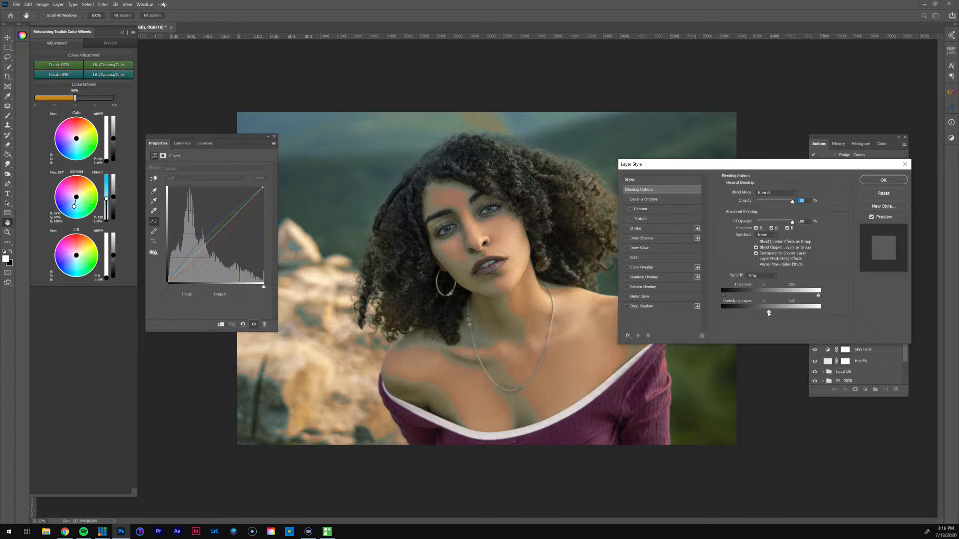
left_click_drag(755, 311, 749, 311)
left_click_drag(754, 311, 706, 314)
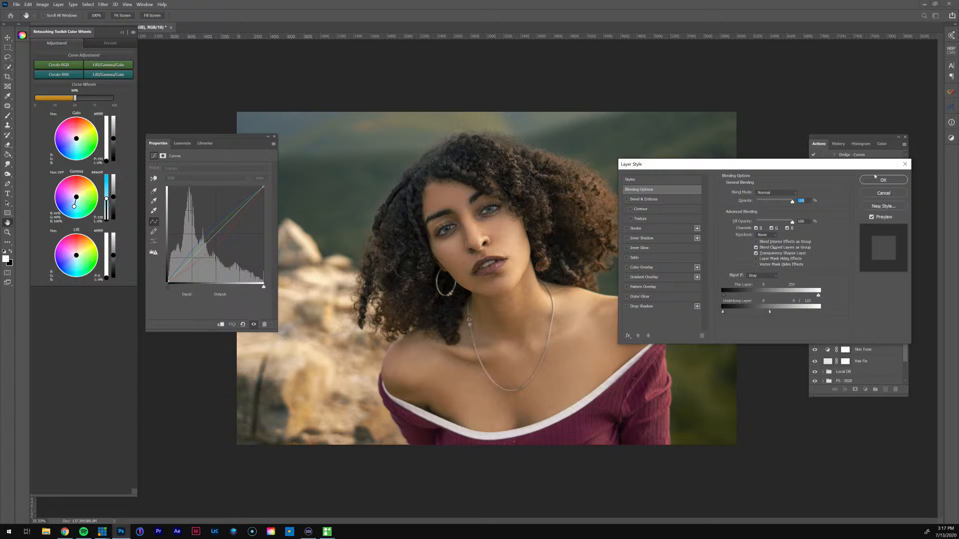
left_click(883, 180)
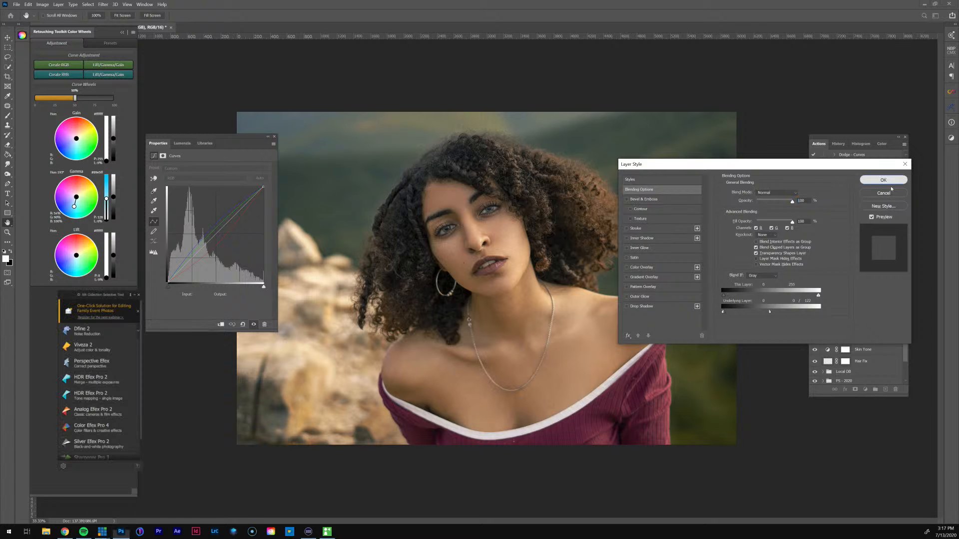
Step: Check the blended color wheel layer and lower its gamma brightness slightly
left_click(816, 305)
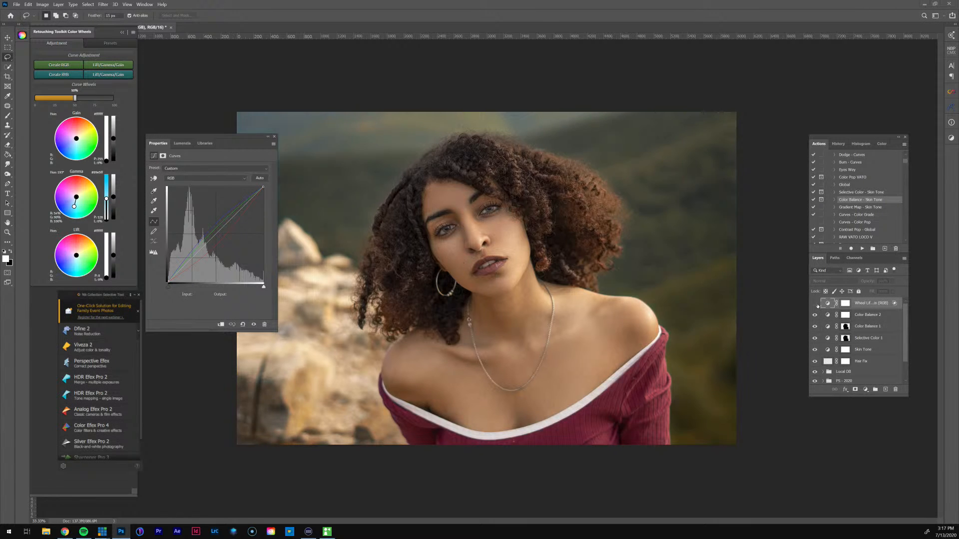
left_click(815, 304)
left_click(815, 305)
left_click(816, 305)
left_click_drag(113, 197, 113, 205)
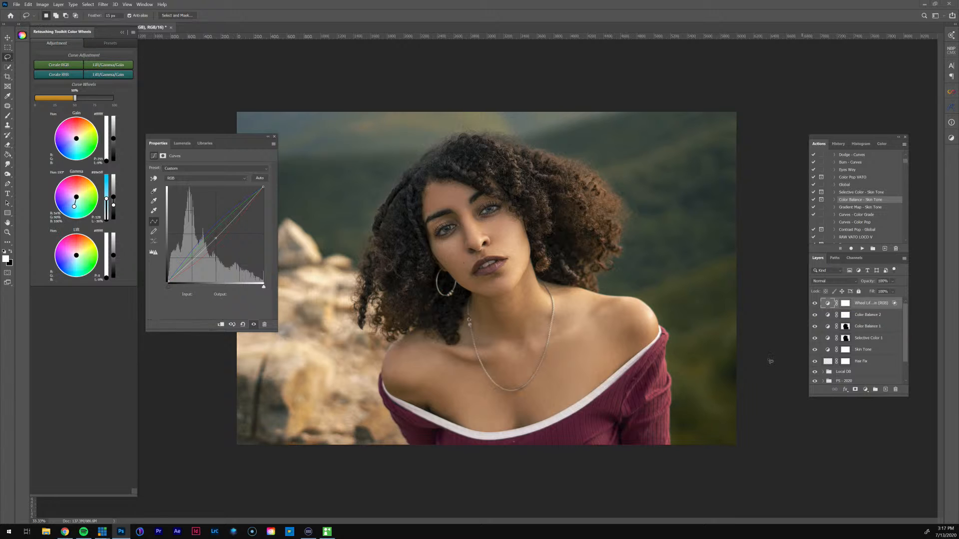
Step: Compare the portrait with and without the darkened color wheel layer, checking the shadows and background
left_click(815, 304)
left_click(815, 304)
left_click(815, 303)
left_click(815, 303)
left_click(816, 303)
left_click(815, 303)
left_click(815, 303)
left_click(816, 303)
left_click(815, 303)
left_click(814, 303)
left_click(816, 303)
Step: Reduce the color wheel layer's opacity to about 30% and compare the full edit with the unedited base layer
left_click(893, 282)
left_click_drag(902, 291, 879, 291)
scroll(818, 378, "down", 1)
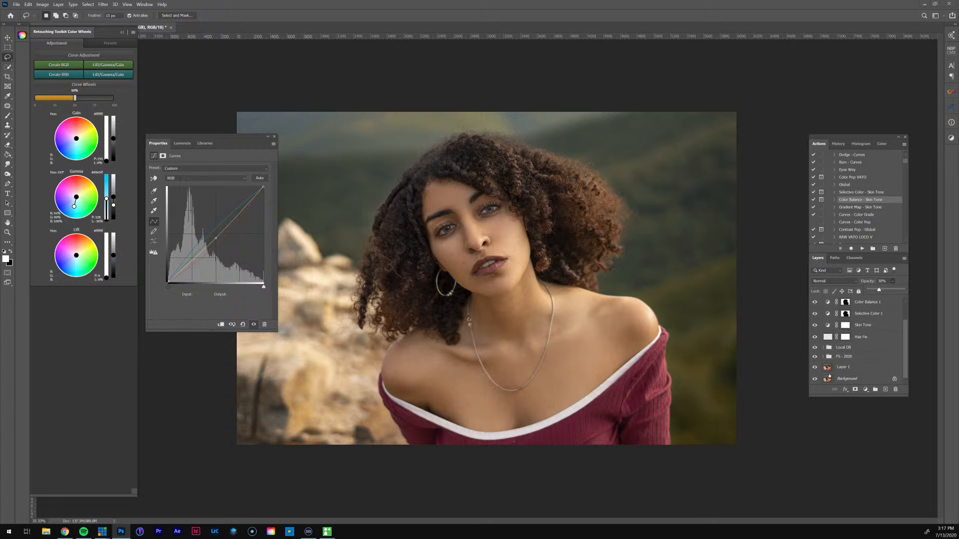
left_click(814, 379)
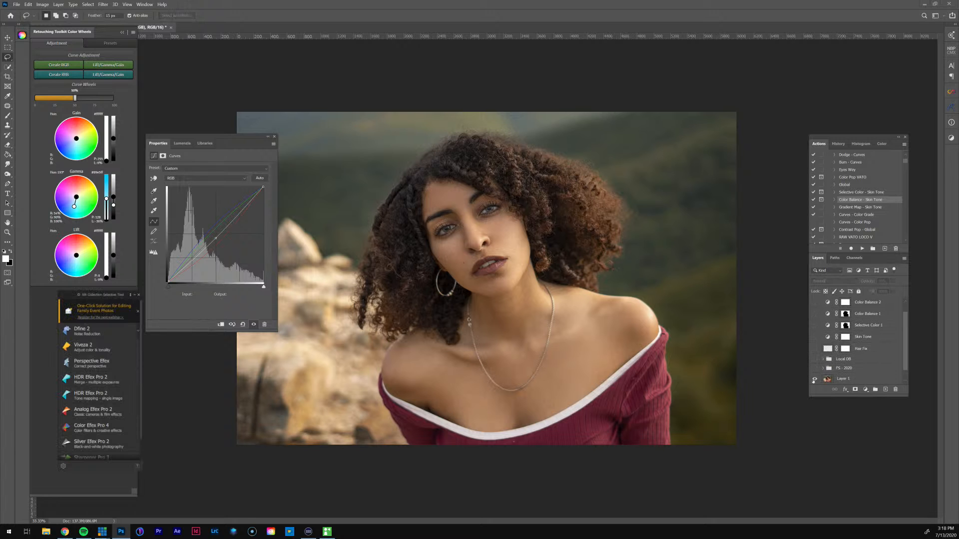
left_click(814, 379)
left_click(814, 380)
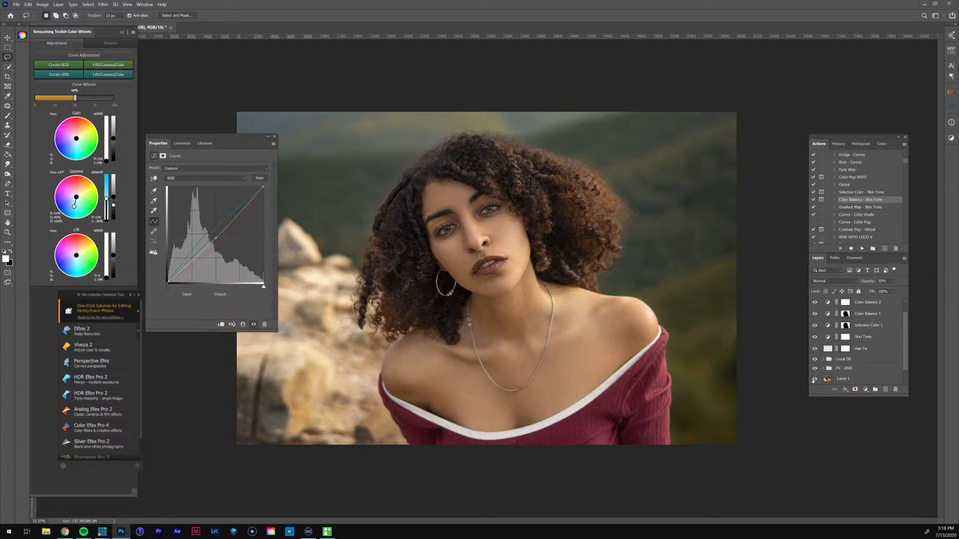
left_click(814, 380)
left_click(814, 379)
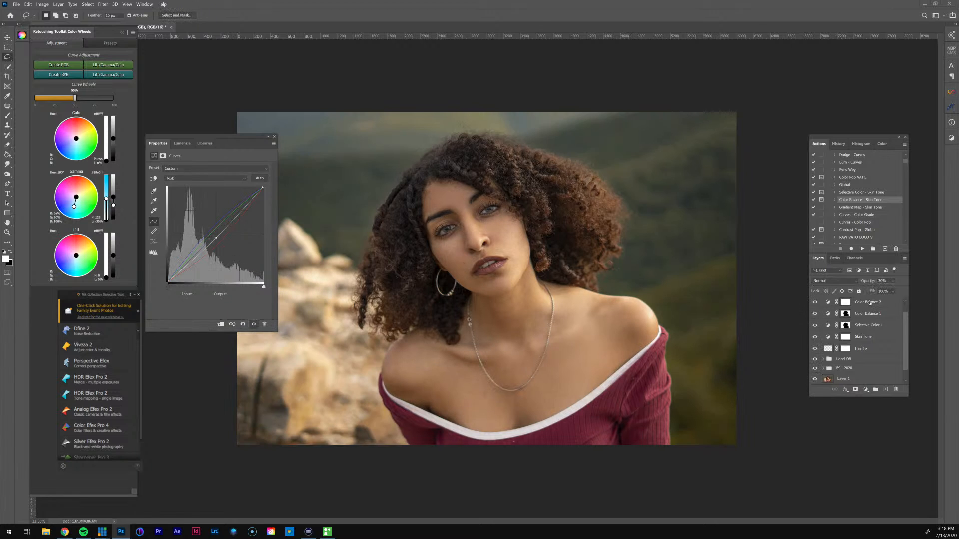
Step: Add a Curves adjustment layer and limit it to the L2 highlights with Lumenzia's Blend If, previewing the affected areas
left_click(866, 390)
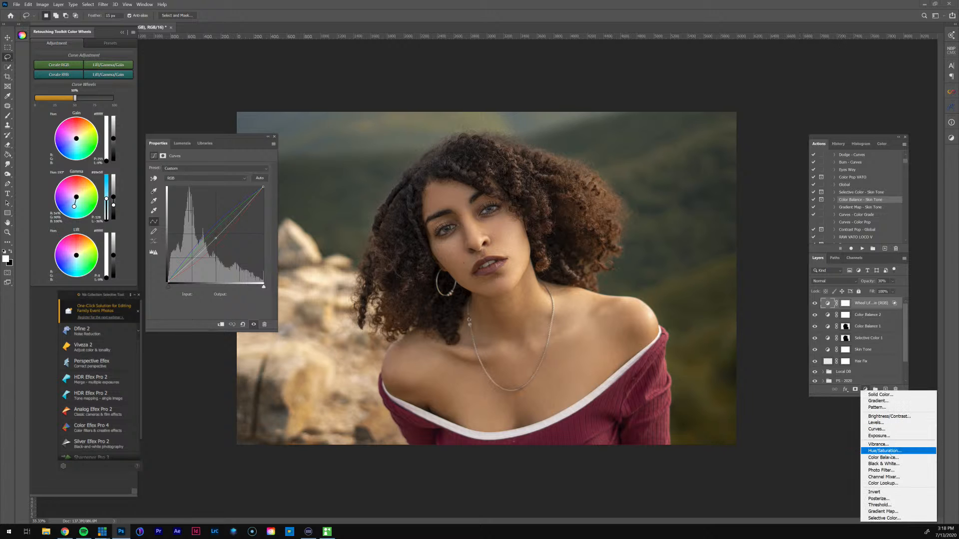
left_click(879, 432)
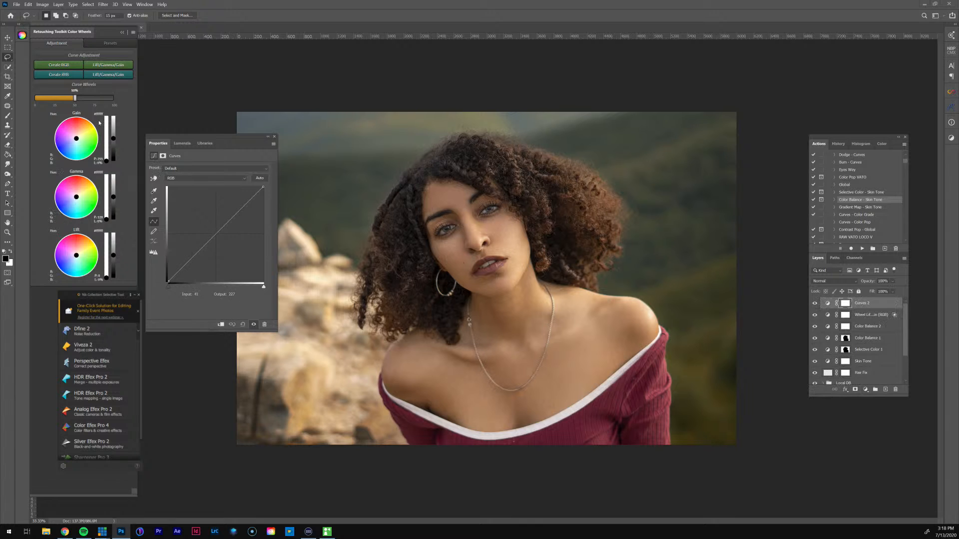
left_click(183, 144)
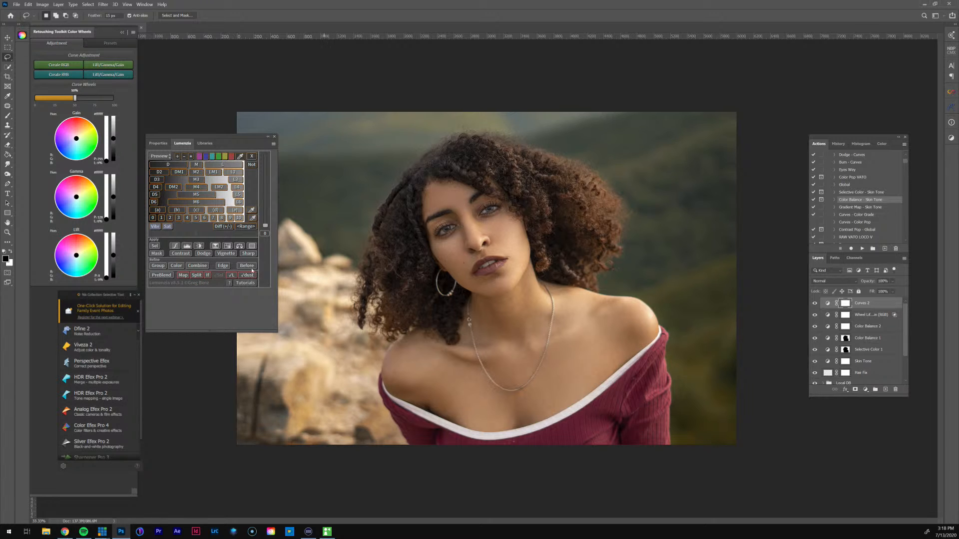
left_click(160, 156)
left_click(169, 201)
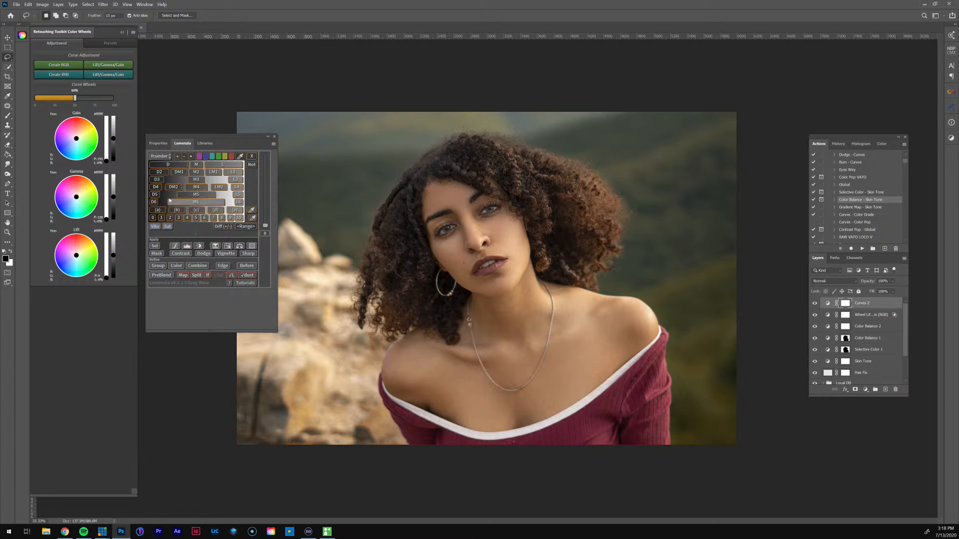
left_click(229, 172)
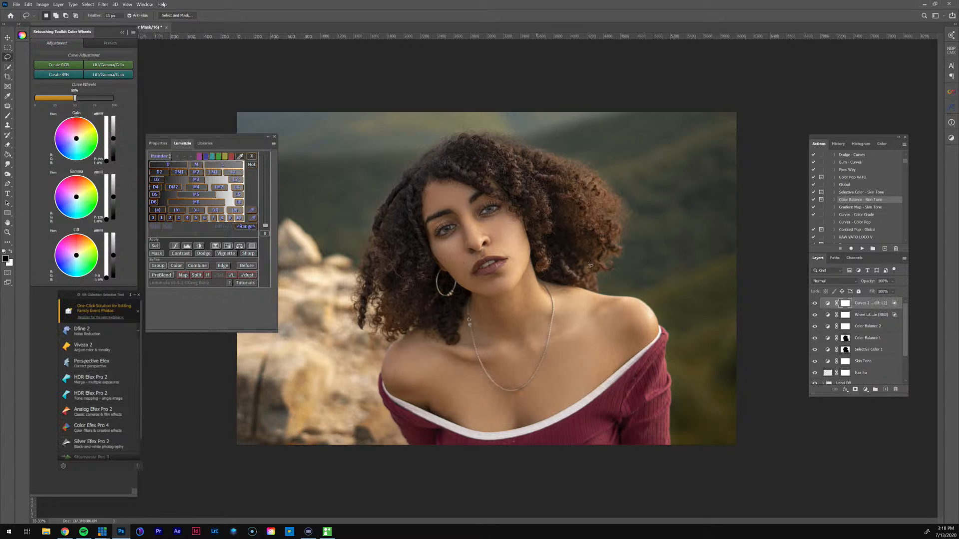
left_click(207, 276)
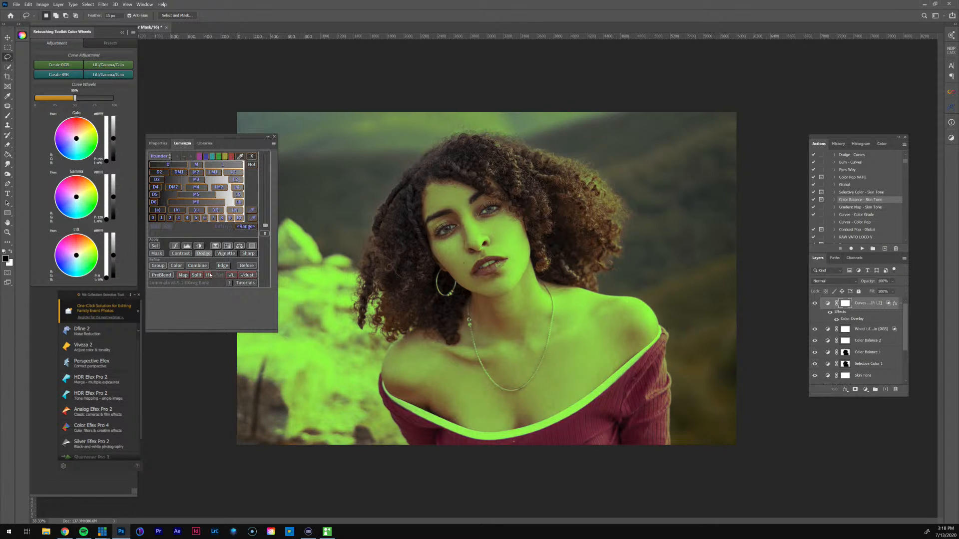
left_click(207, 275)
Step: Darken the highlights with the new Curves layer, lowering the white point output to 226 and slightly lowering the midtones
left_click(827, 303)
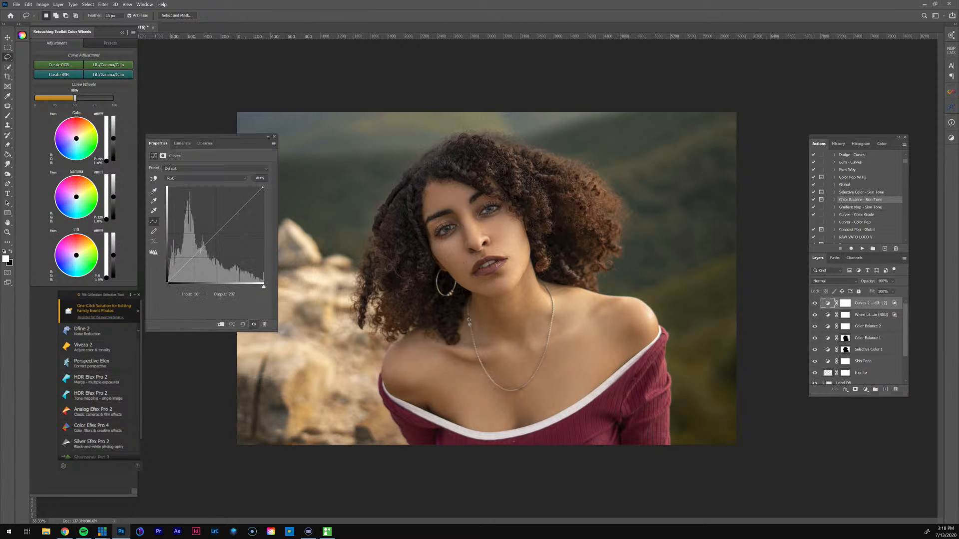
left_click_drag(214, 235, 211, 251)
left_click(264, 186)
left_click_drag(263, 186, 264, 199)
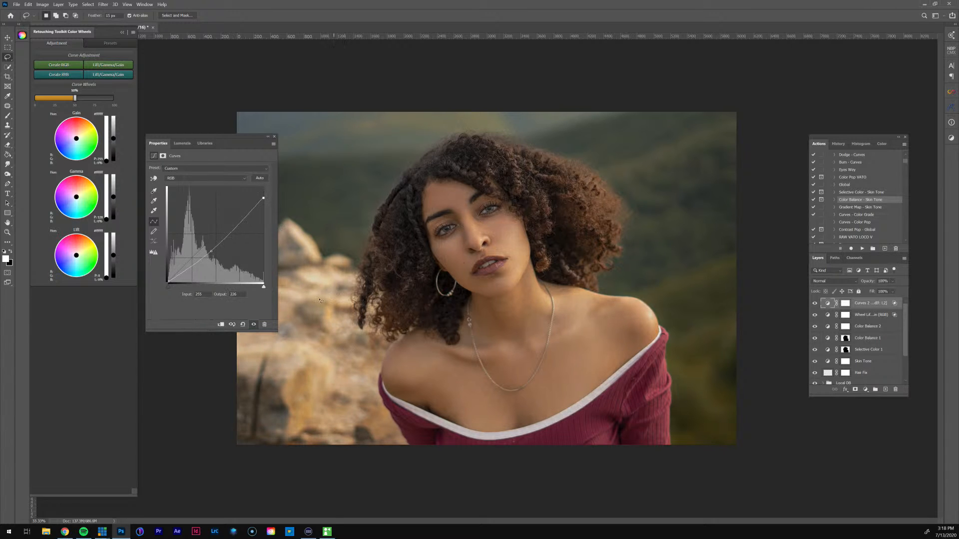
left_click(815, 304)
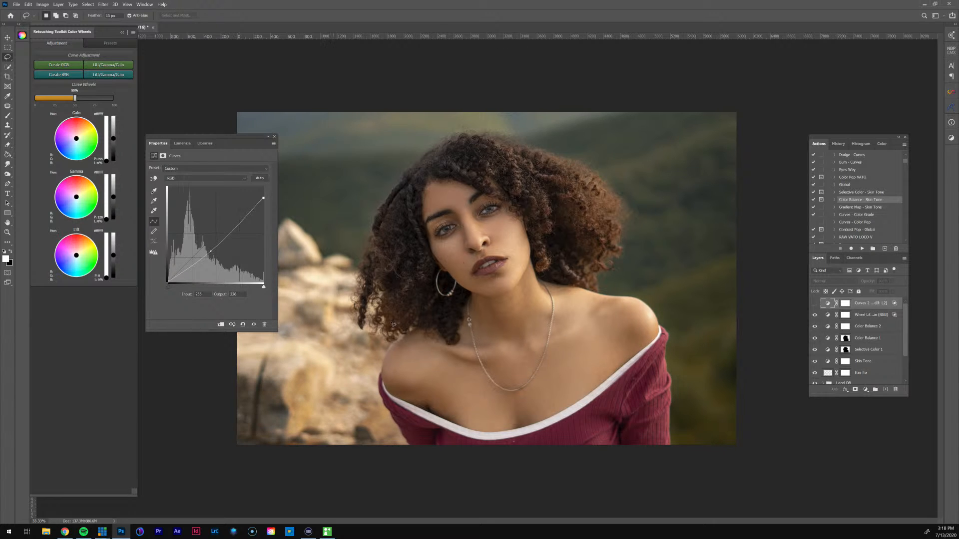
left_click(815, 303)
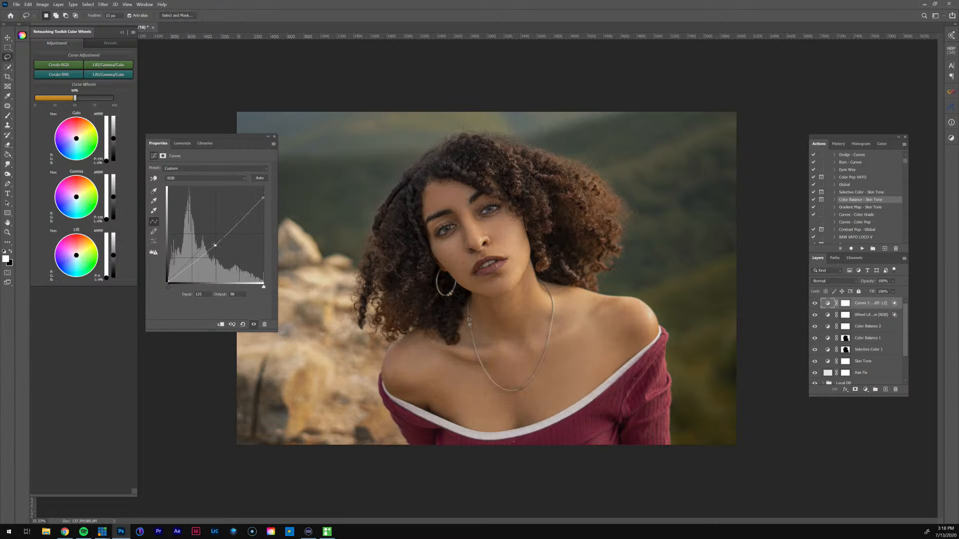
left_click(215, 243)
Step: Lasso the bright rocks beside the subject and restrict the Curves layer's mask to that area
left_click_drag(241, 136, 184, 238)
mouse_move(236, 220)
left_mouse_down()
mouse_move(271, 209)
mouse_move(295, 210)
mouse_move(333, 230)
mouse_move(413, 303)
mouse_move(382, 396)
mouse_move(421, 460)
mouse_move(235, 466)
left_mouse_up()
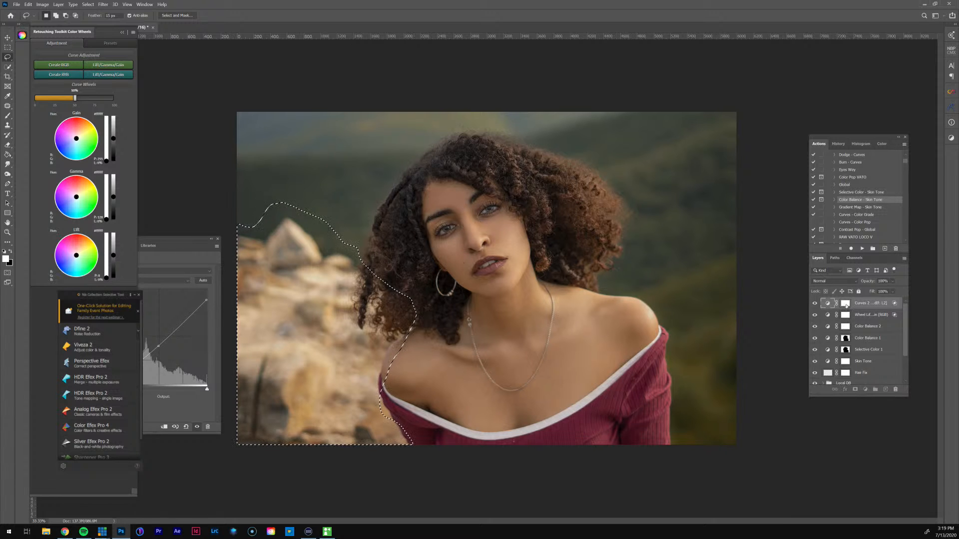
left_click(845, 304)
key("i")
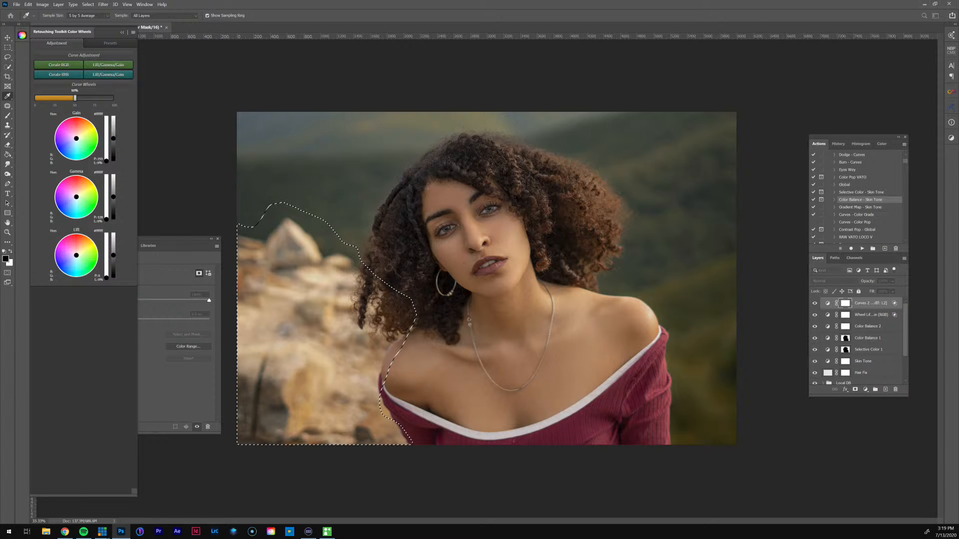
key("l")
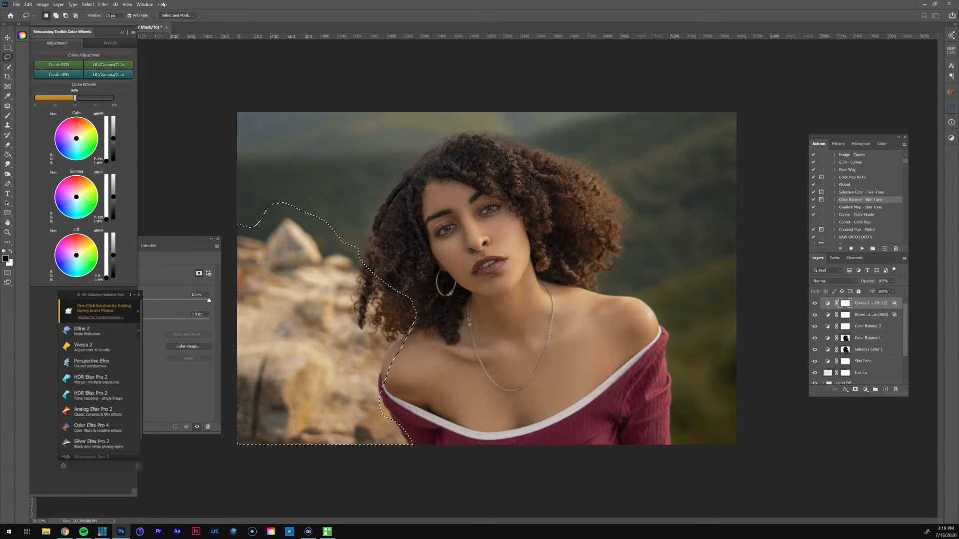
key("ctrl+z")
key("ctrl+shift+z")
key("ctrl+d")
key("ctrl+i")
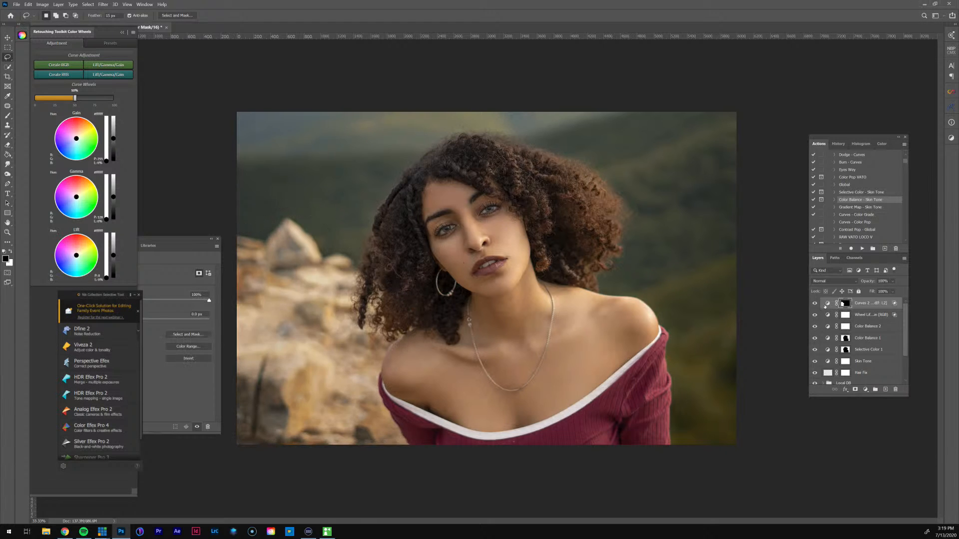
Step: Compare the portrait with and without the masked Curves layer, checking the brightness of the rocks
left_click(814, 304)
left_click(814, 303)
left_click(813, 303)
left_click(813, 303)
left_click(812, 303)
left_click(815, 303)
left_click(814, 303)
left_click(815, 303)
left_click(815, 303)
left_click(814, 304)
left_click(814, 304)
left_click(64, 532)
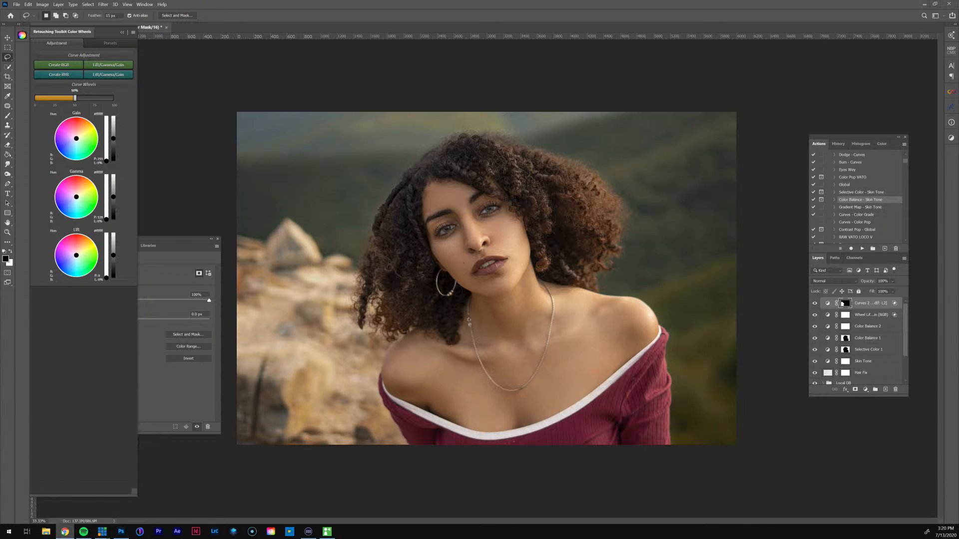
left_click(65, 532)
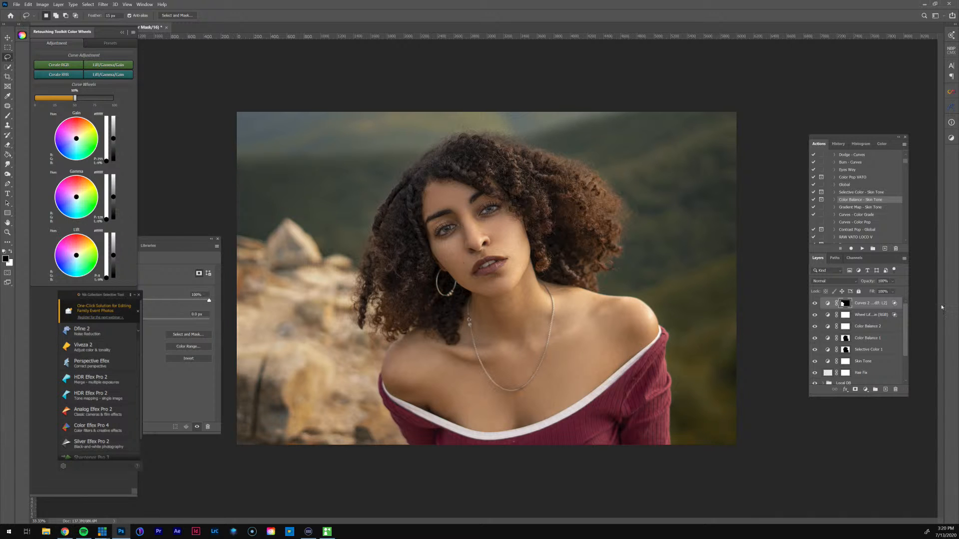
Step: Compare the full edit with the unedited Background layer
scroll(836, 372, "down", 3)
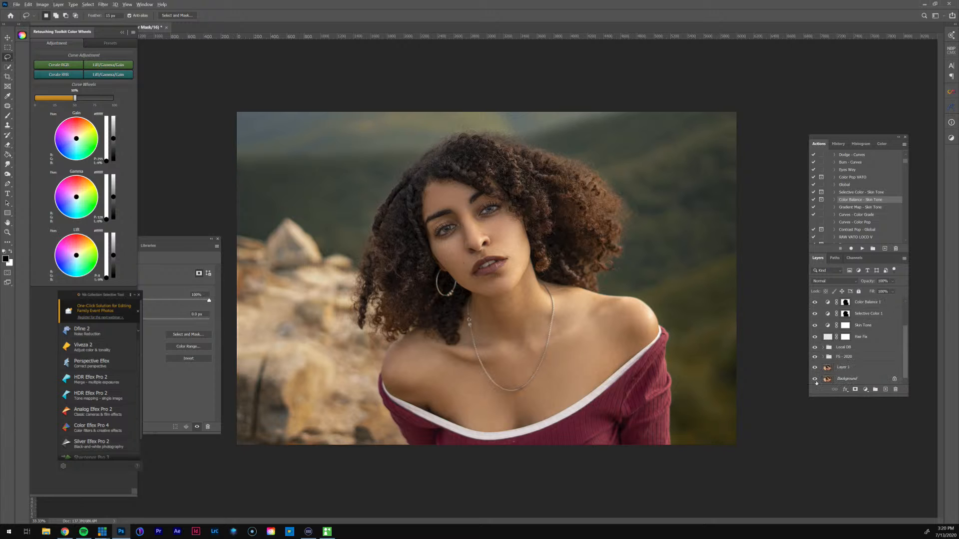
left_click(815, 379)
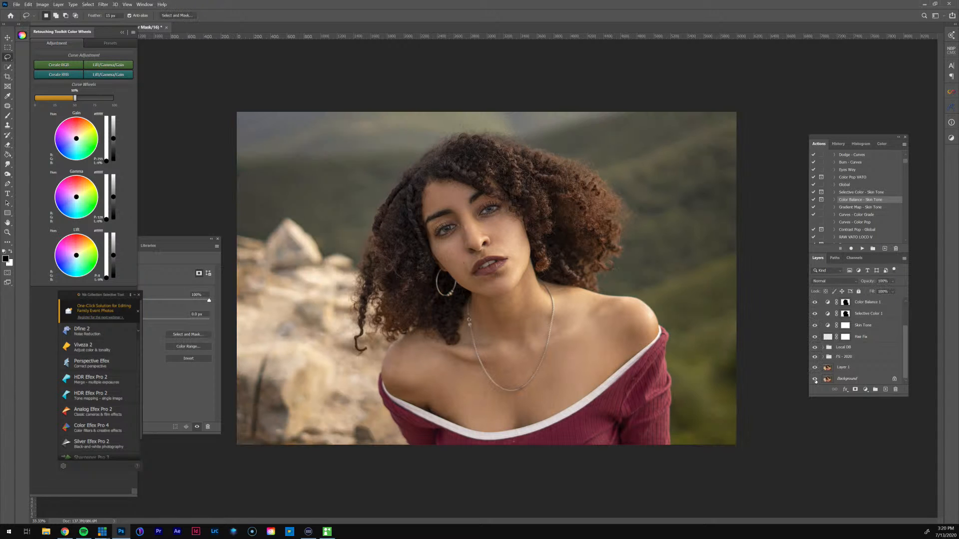
left_click(816, 379)
left_click(815, 380)
left_click(815, 379)
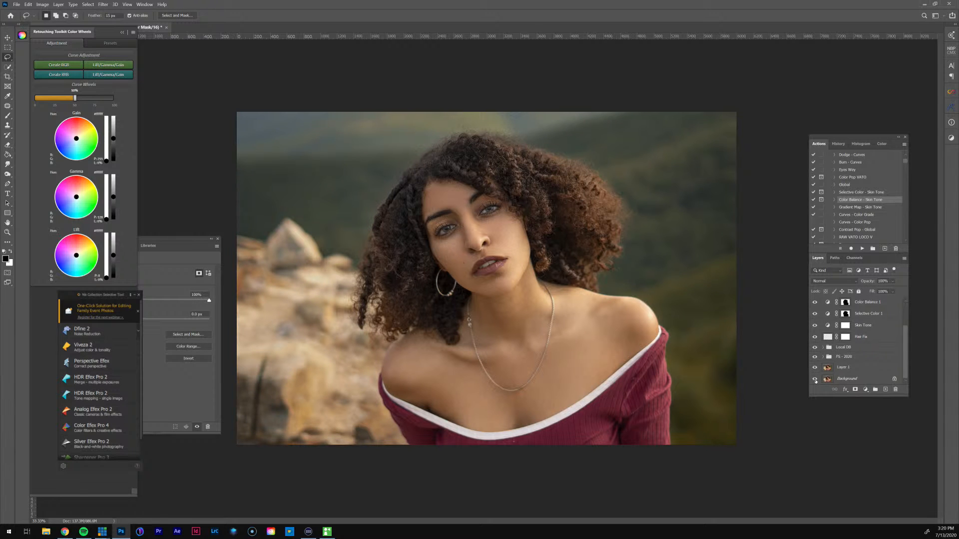
left_click(816, 380)
left_click(815, 380)
scroll(863, 316, "up", 3)
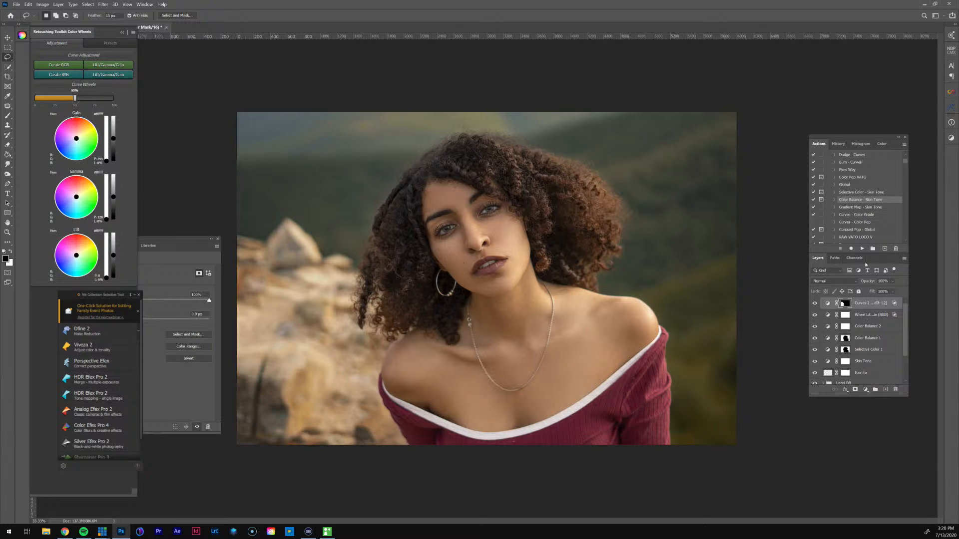
Step: Run the Gradient Map - Skin Tone action to add a Soft Light gradient map layer at 50% opacity
left_click(860, 207)
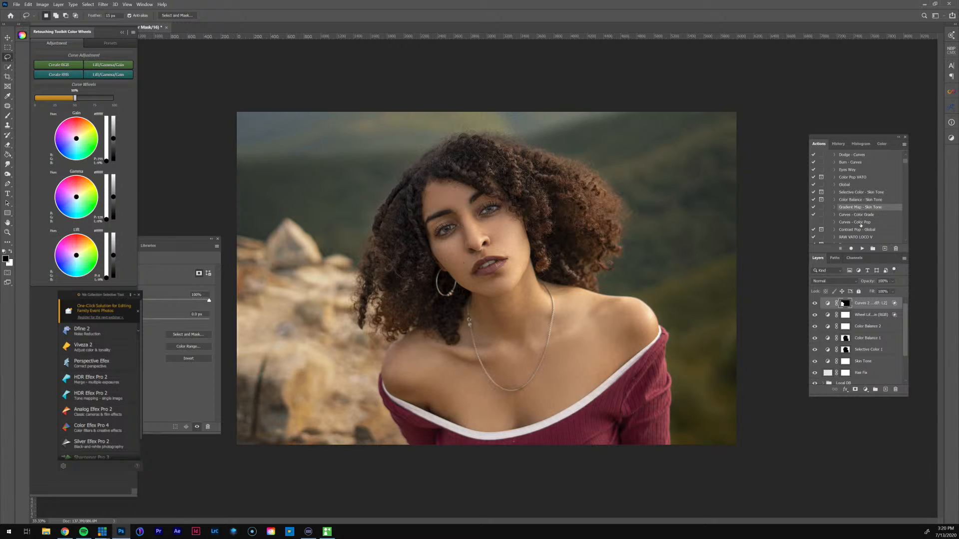
scroll(858, 209, "down", 1)
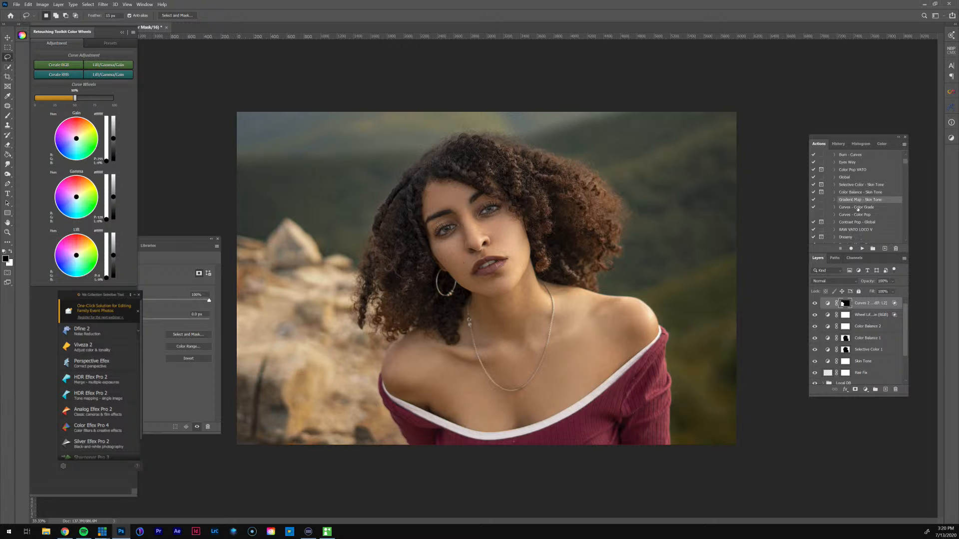
left_click(862, 249)
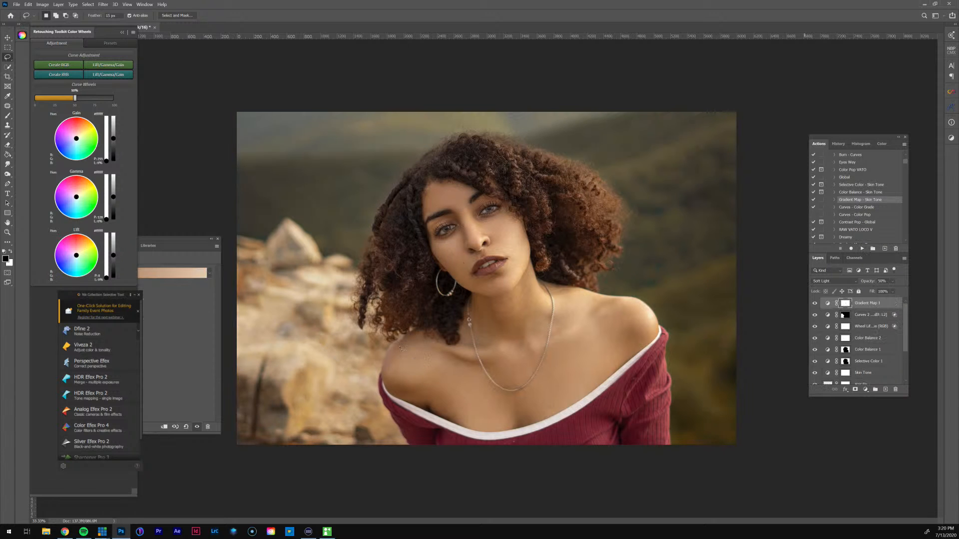
Step: Compare the portrait with and without the gradient map layer, checking the warmth of the skin
left_click(816, 304)
left_click(816, 304)
left_click(815, 304)
left_click(816, 304)
left_click(816, 304)
left_click(816, 303)
left_click(816, 303)
left_click(816, 303)
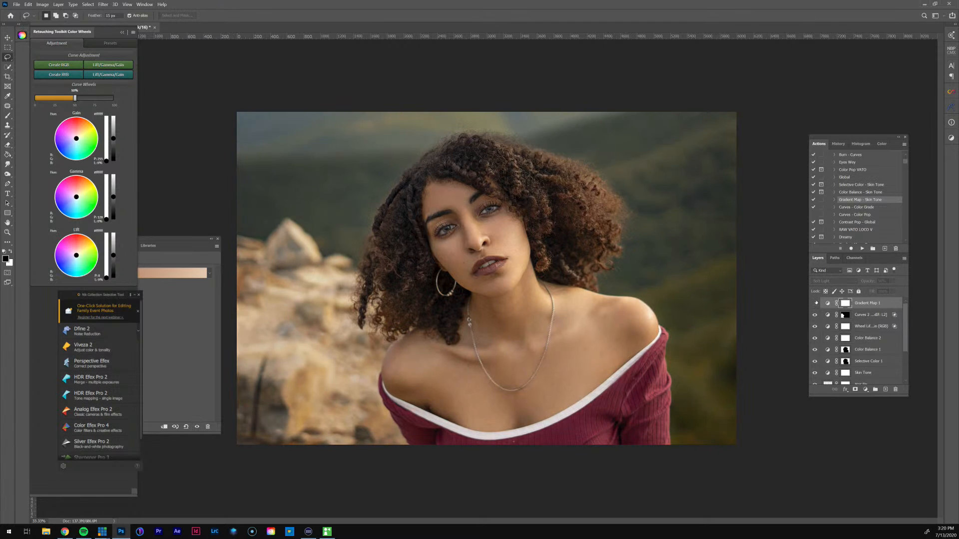
left_click(815, 302)
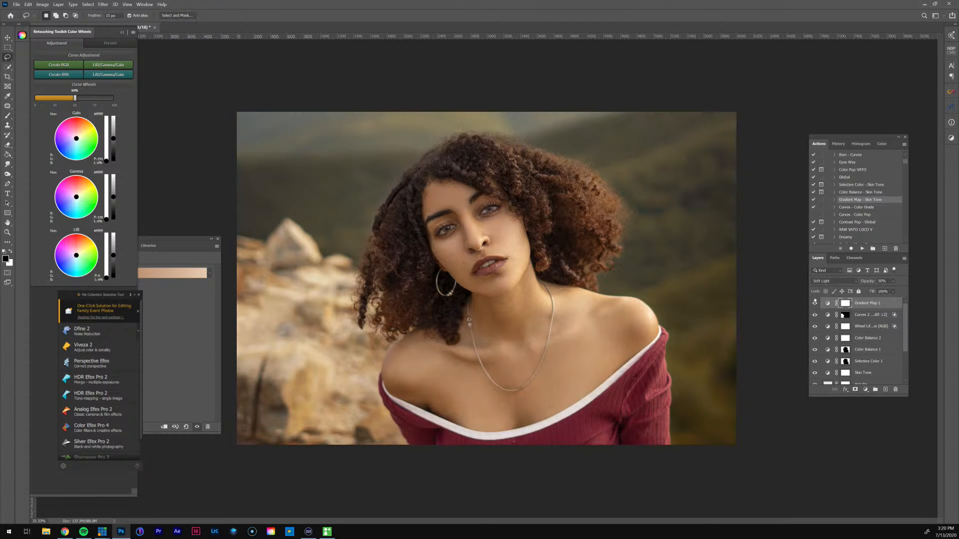
Step: Invert the gradient map's mask to black and paint the effect back over the skin with a white brush at 100% flow
key("ctrl+i")
key("b")
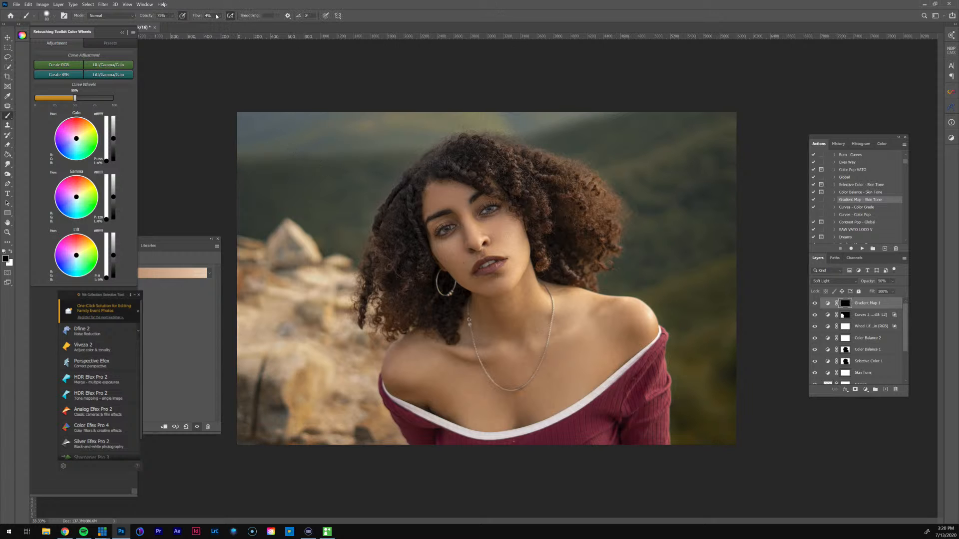
left_click(219, 16)
left_click_drag(235, 24, 428, 262)
key("x")
Step: Reduce the gradient map layer's opacity to 15%
left_click(892, 282)
left_click_drag(886, 290, 877, 291)
left_click(892, 281)
left_click_drag(877, 290, 874, 290)
left_click(865, 281)
type("1")
key("Return")
Step: Run the Contrast Pop - Global action and paint its effect into selected areas of the mask with a resized white brush
left_click(866, 223)
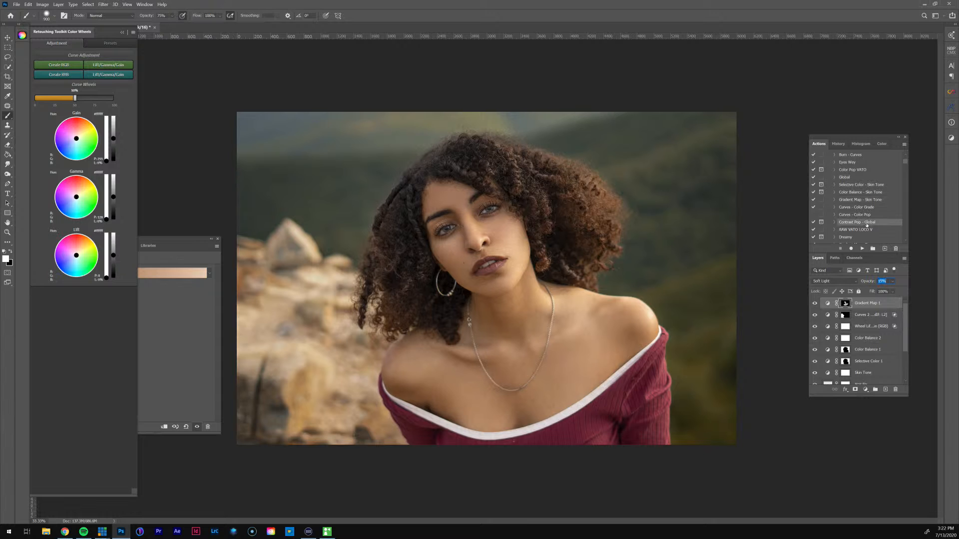
left_click(862, 248)
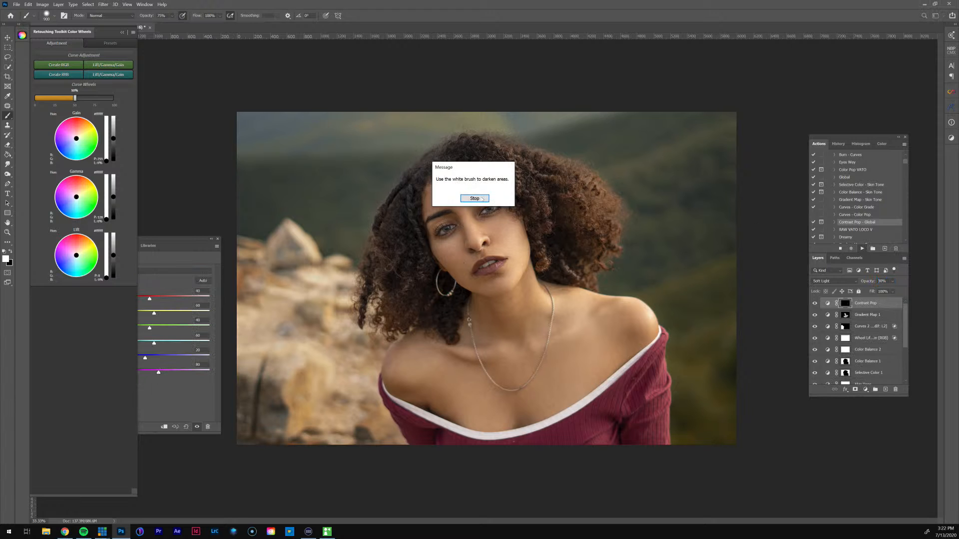
left_click(477, 199)
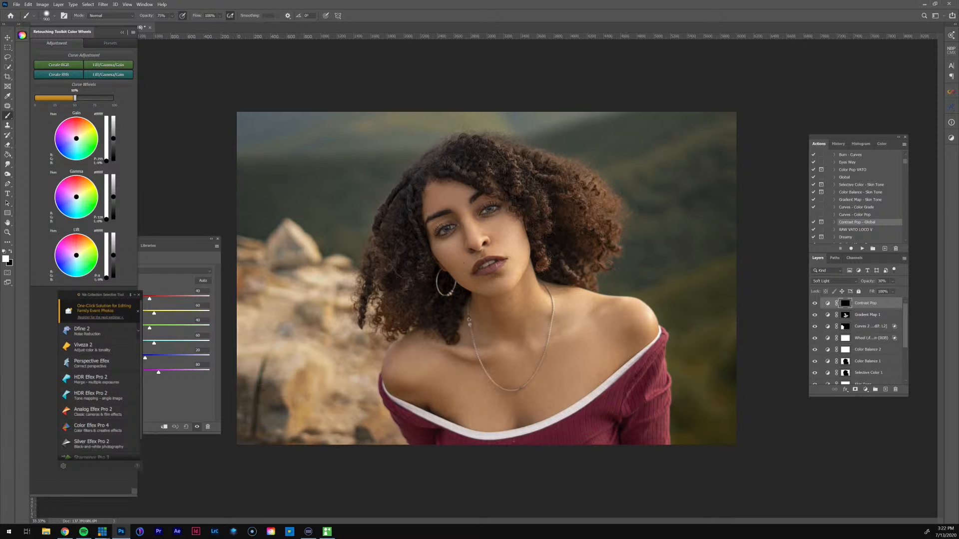
key("bracketleft")
key("bracketleft")
key("bracketright")
key("bracketright")
key("bracketright")
Step: Compare the edit including the contrast pop with the original Background layer alone
scroll(827, 324, "down", 3)
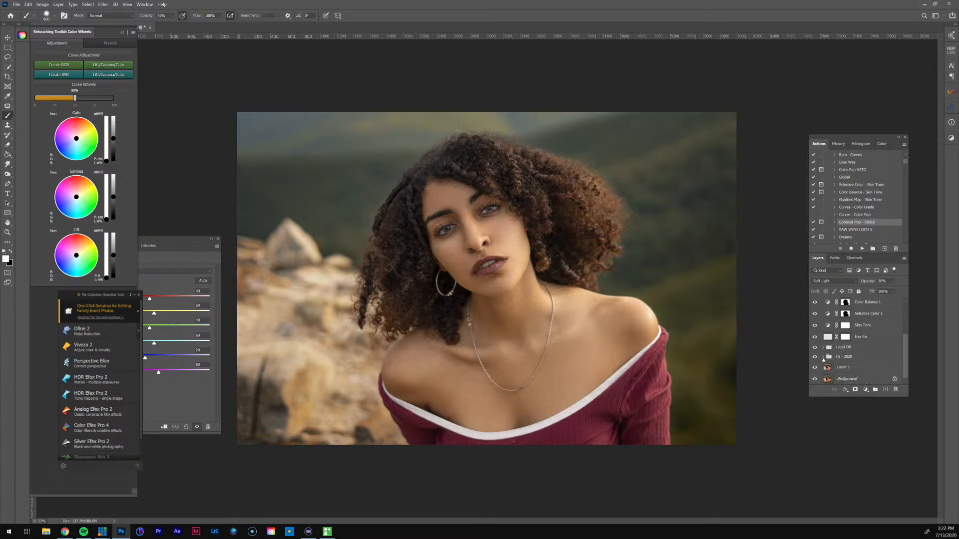
left_click(815, 379, "alt")
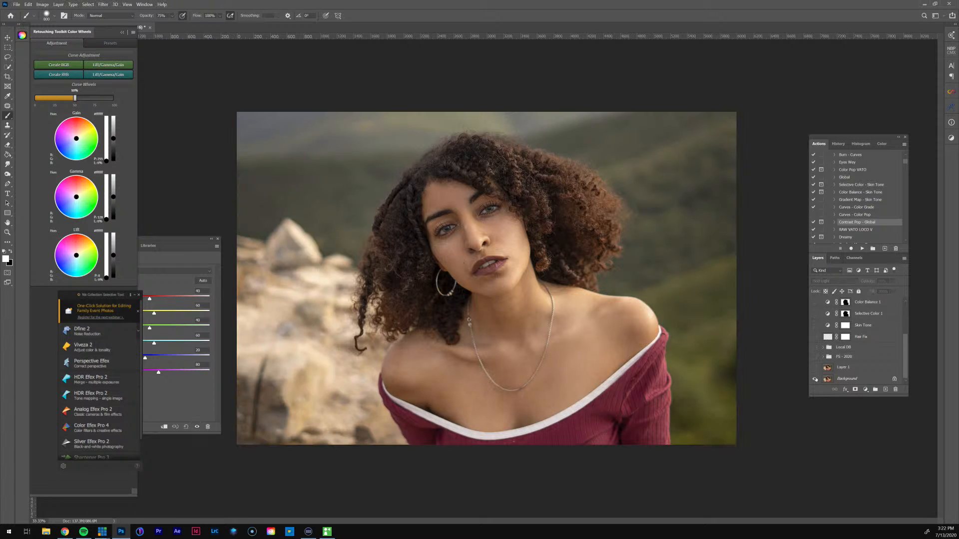
left_click(815, 379, "alt")
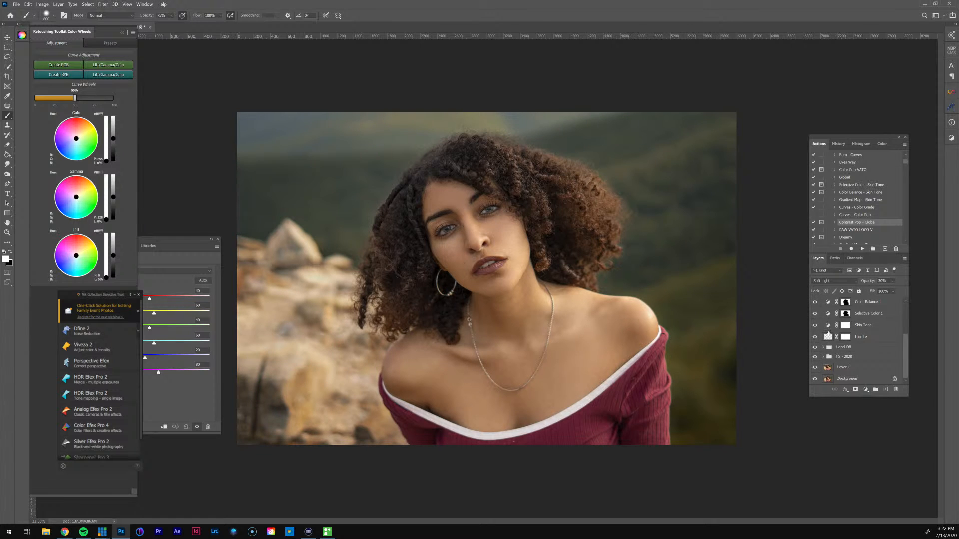
scroll(842, 338, "up", 3)
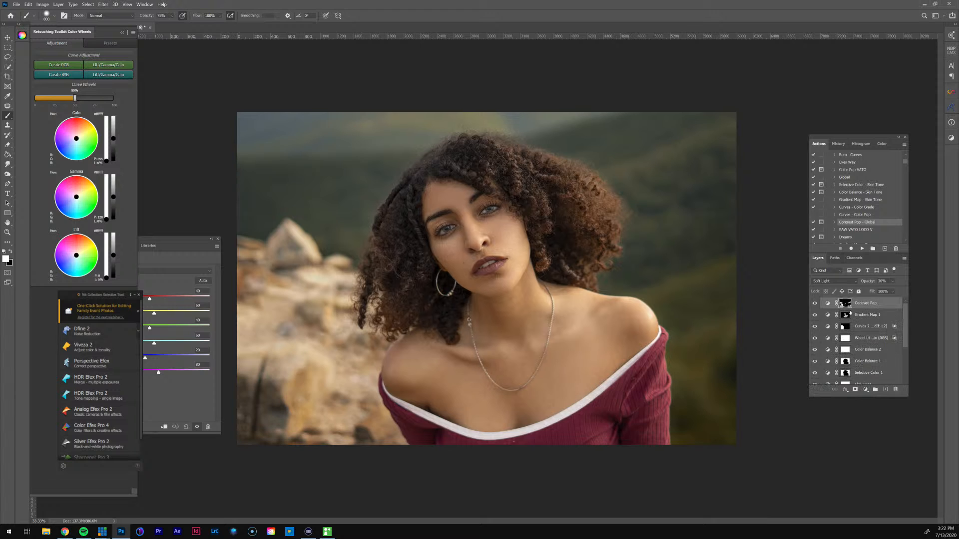
Step: Run the RAW VATO LOCO V action to stamp the visible layers into a new smart object with a Camera Raw filter
left_click(860, 230)
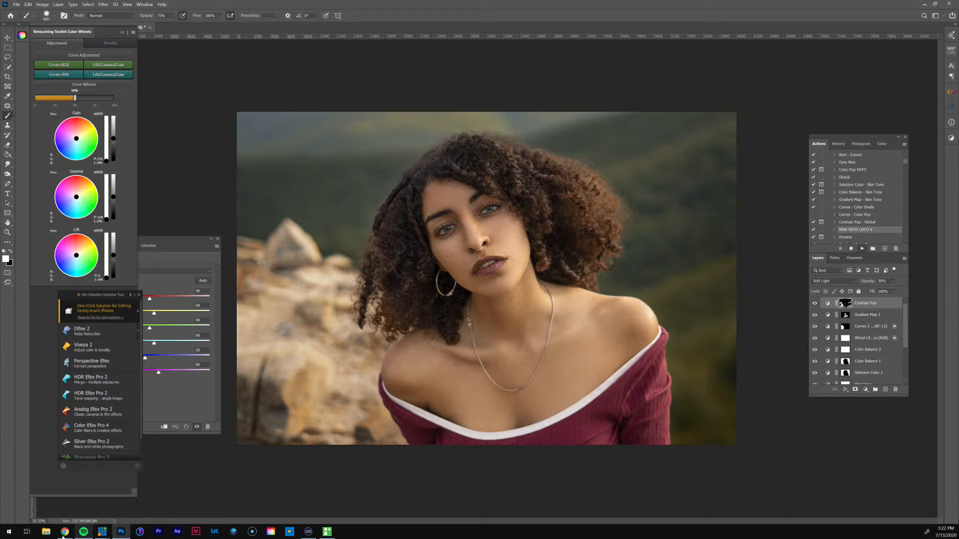
left_click(64, 531)
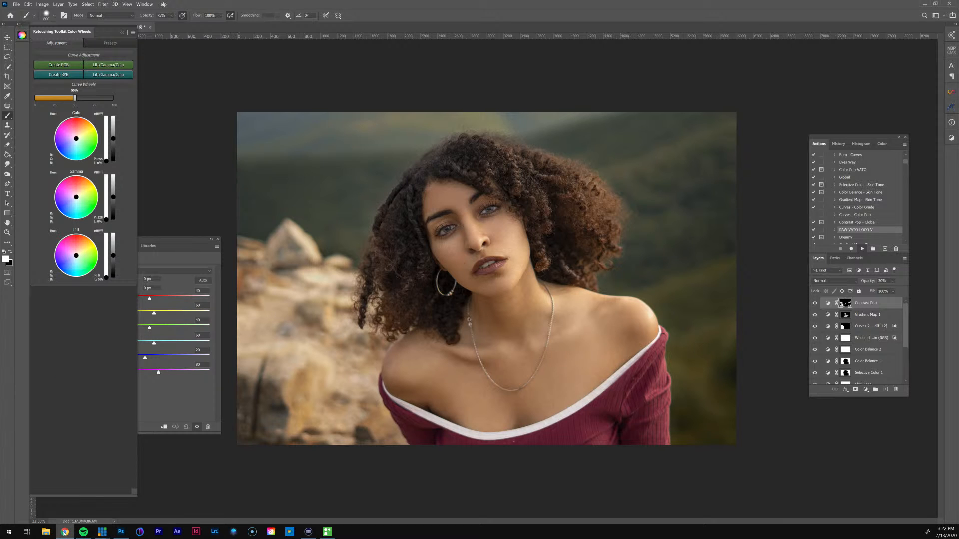
left_click(65, 532)
key("ctrl+shift+alt+e")
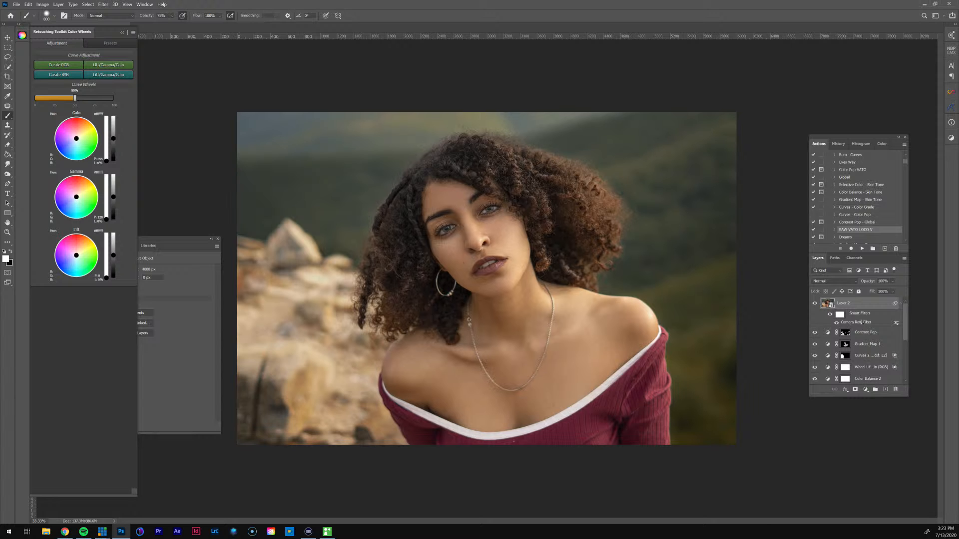
Step: Reopen the Camera Raw filter, apply the second of the two Weslaco user presets and show before and after side by side
double_click(861, 322)
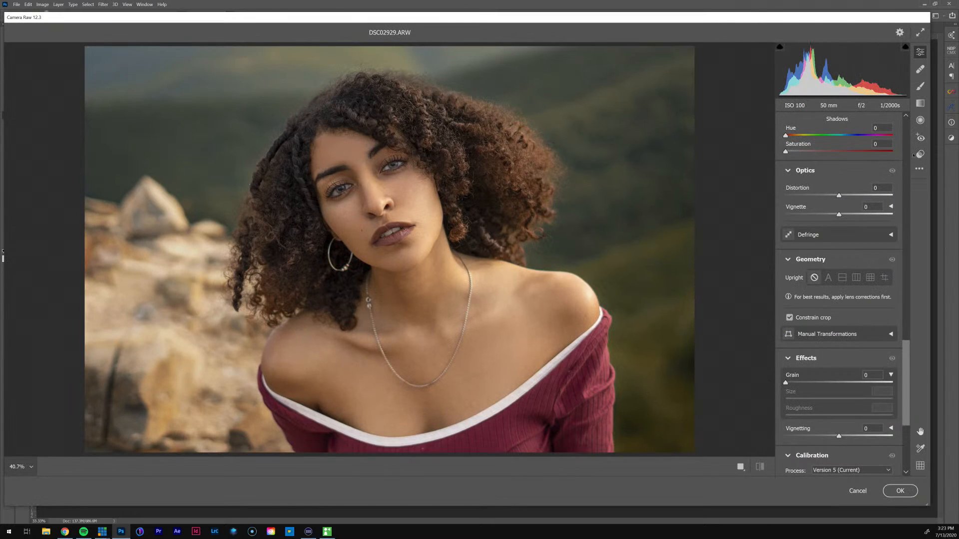
left_click(920, 155)
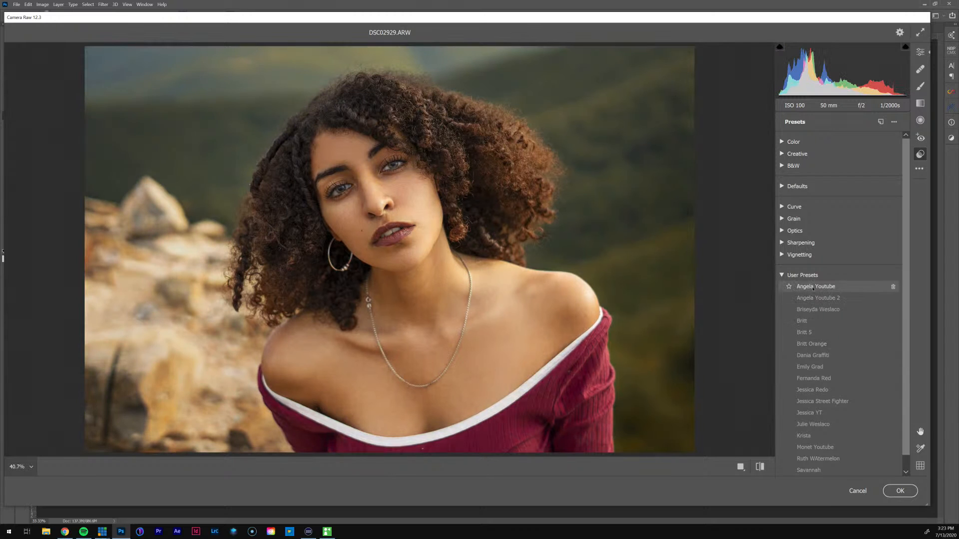
scroll(812, 288, "down", 1)
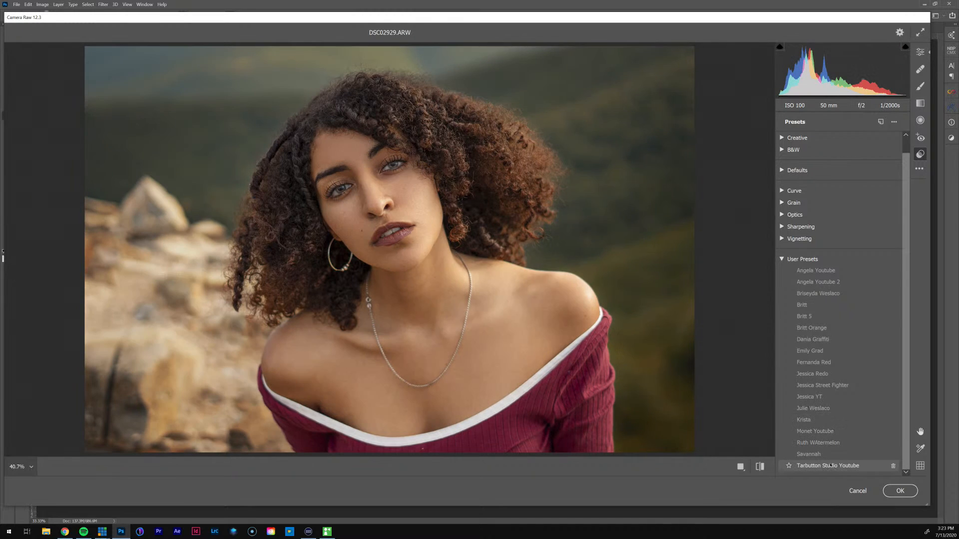
left_click(816, 409)
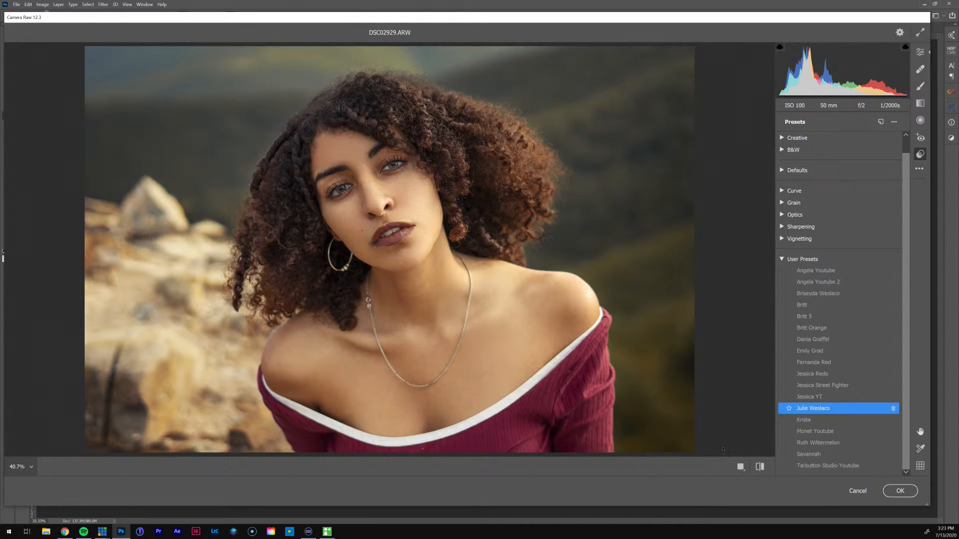
left_click(741, 467)
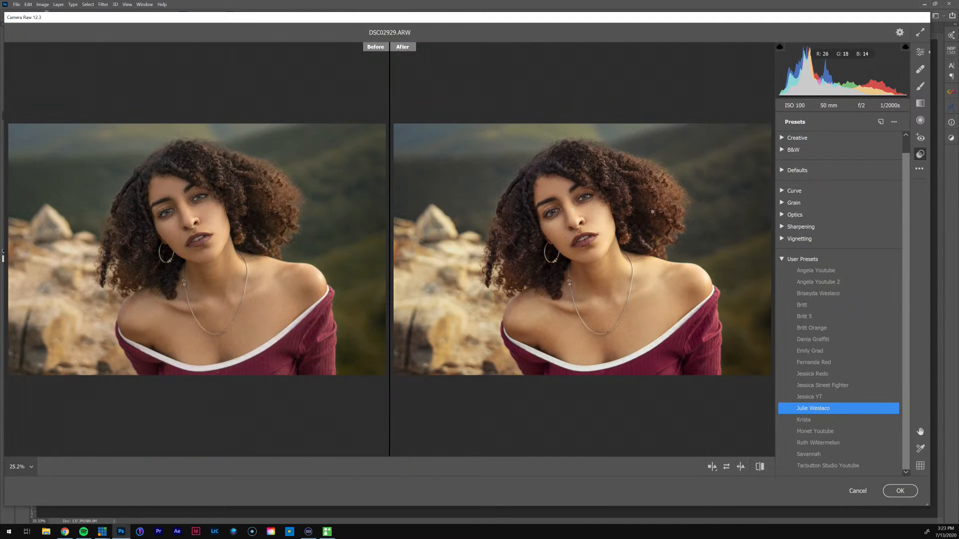
Step: In the Basic adjustments, reset exposure and shadows to 0, then set clarity to +1 and dehaze to +3
left_click(920, 52)
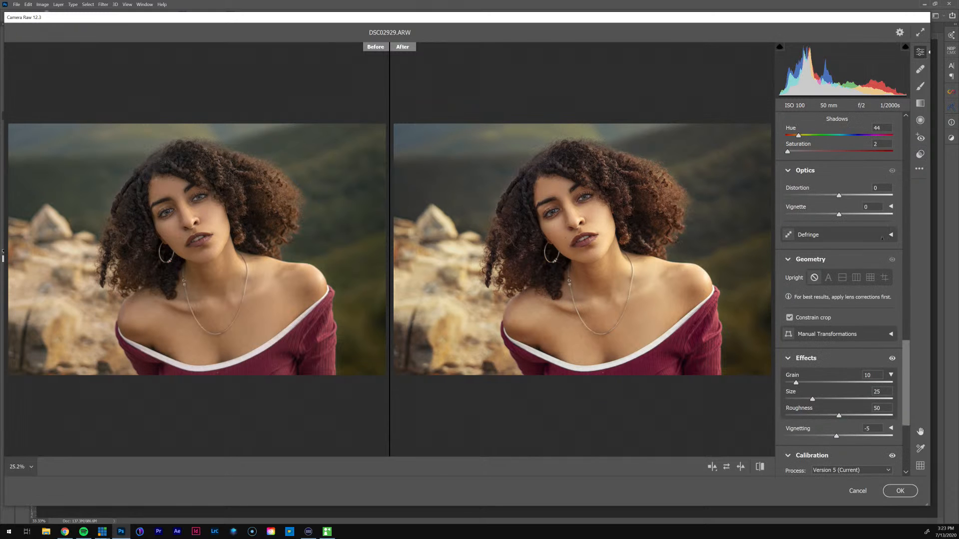
left_click_drag(904, 366, 908, 143)
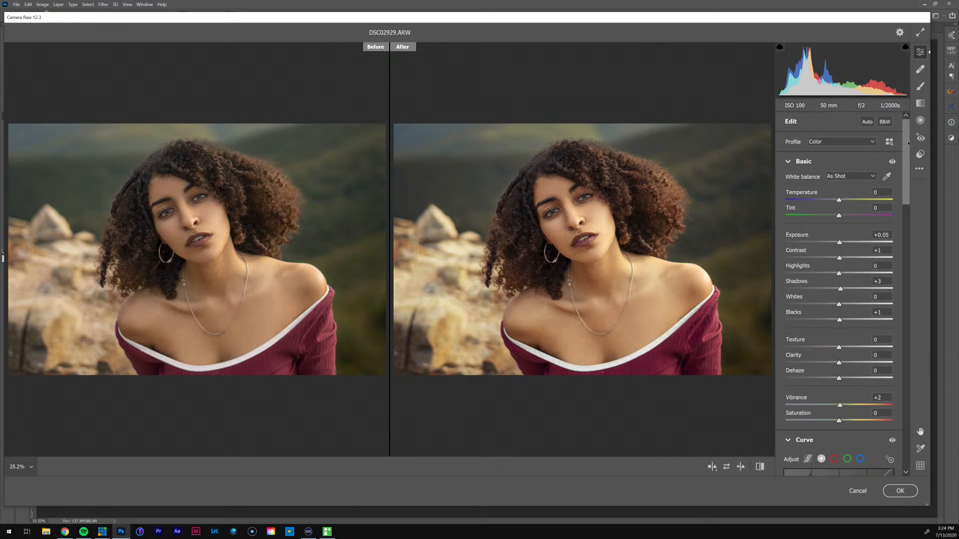
double_click(839, 242)
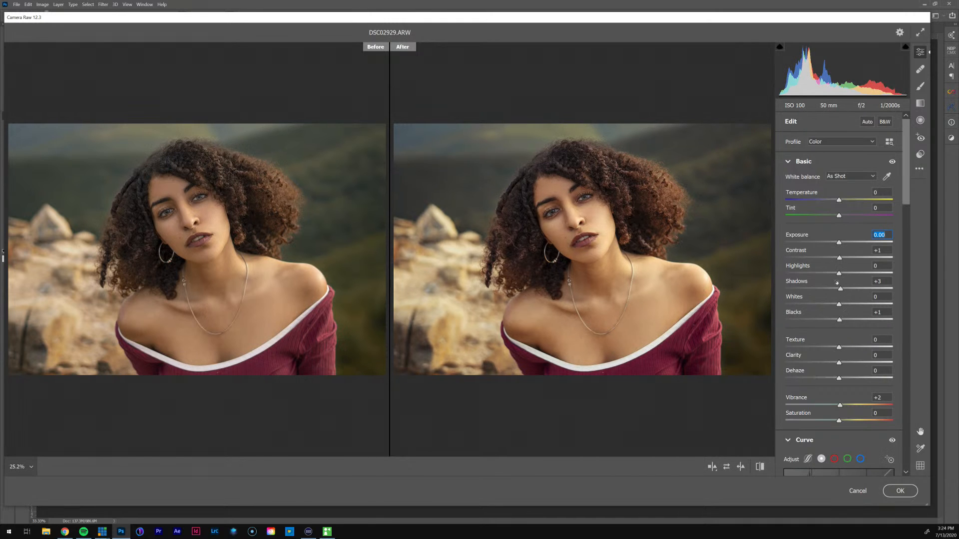
left_click_drag(840, 274, 834, 273)
double_click(834, 273)
double_click(840, 290)
left_click(840, 364)
left_click_drag(839, 379, 840, 378)
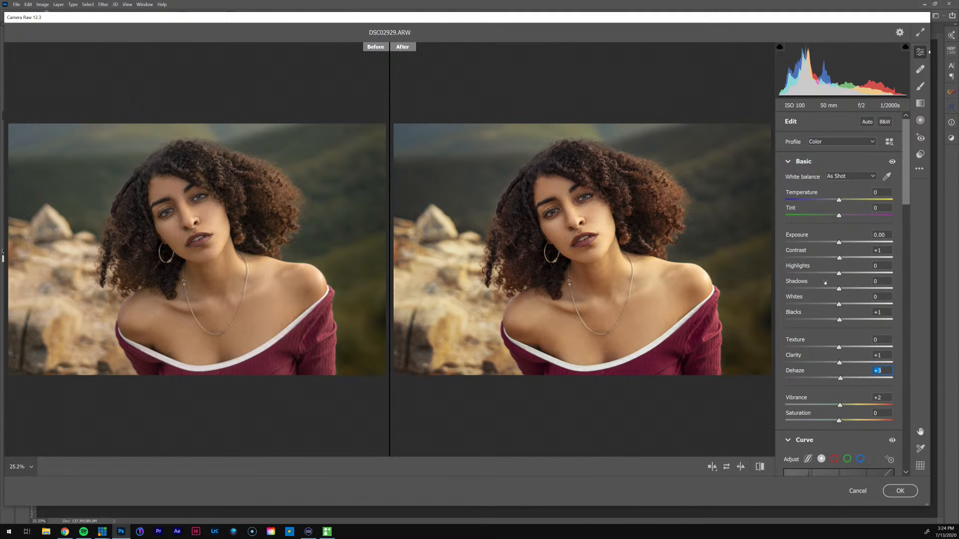
Step: Move the upper point of the green channel curve to input 193, output 198, and review the red and blue curves
scroll(893, 271, "down", 5)
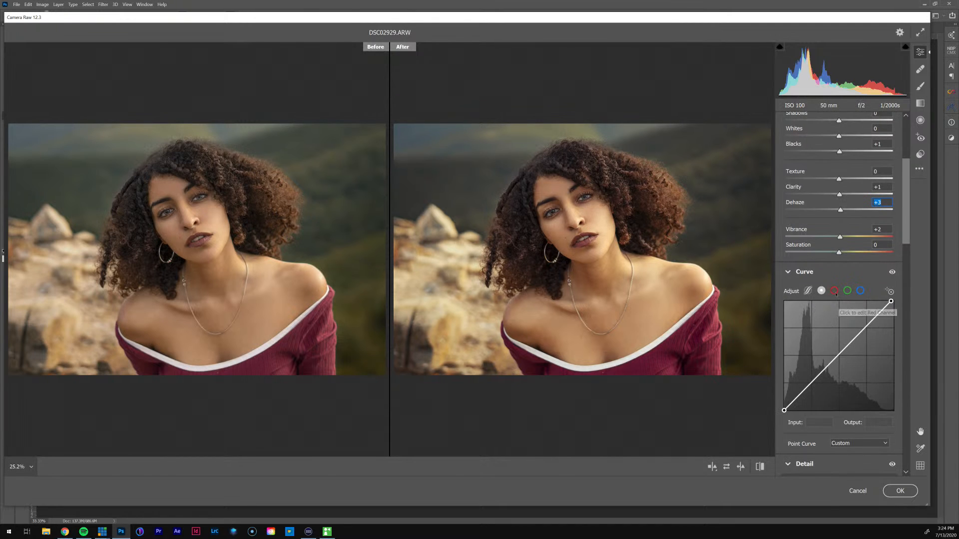
left_click(835, 292)
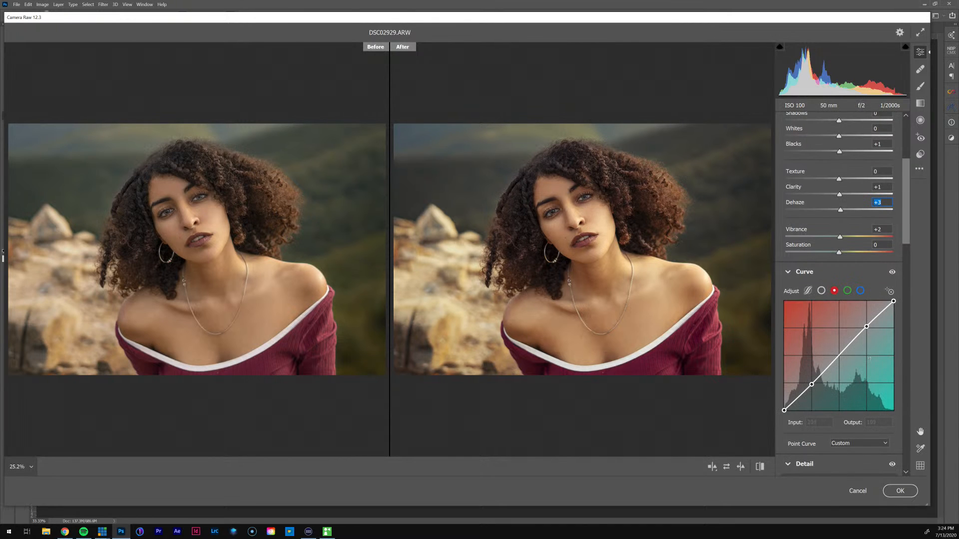
left_click(847, 290)
left_click(868, 327)
left_click_drag(867, 327, 867, 326)
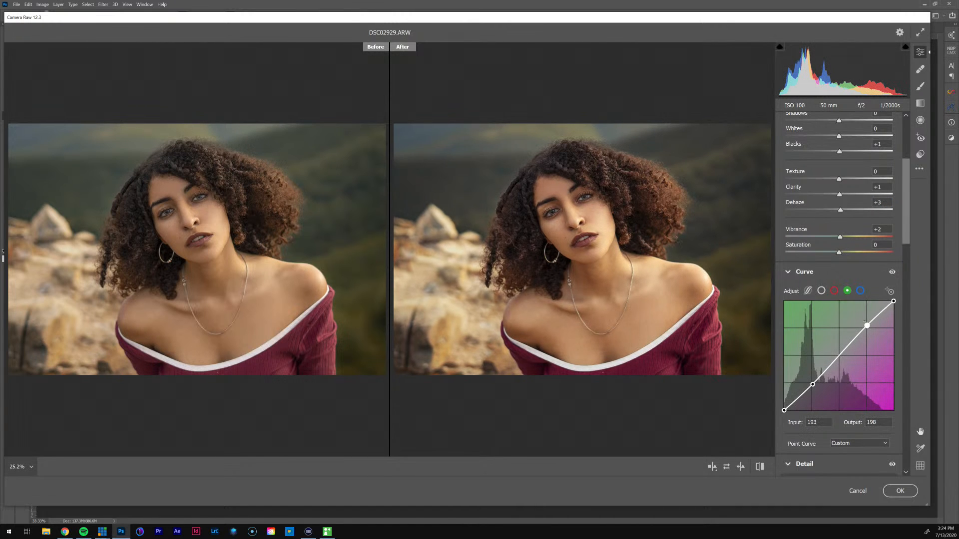
left_click(834, 291)
left_click(861, 291)
Step: Add a midpoint to the combined RGB point curve and nudge it to input 128, output 126
left_click(822, 292)
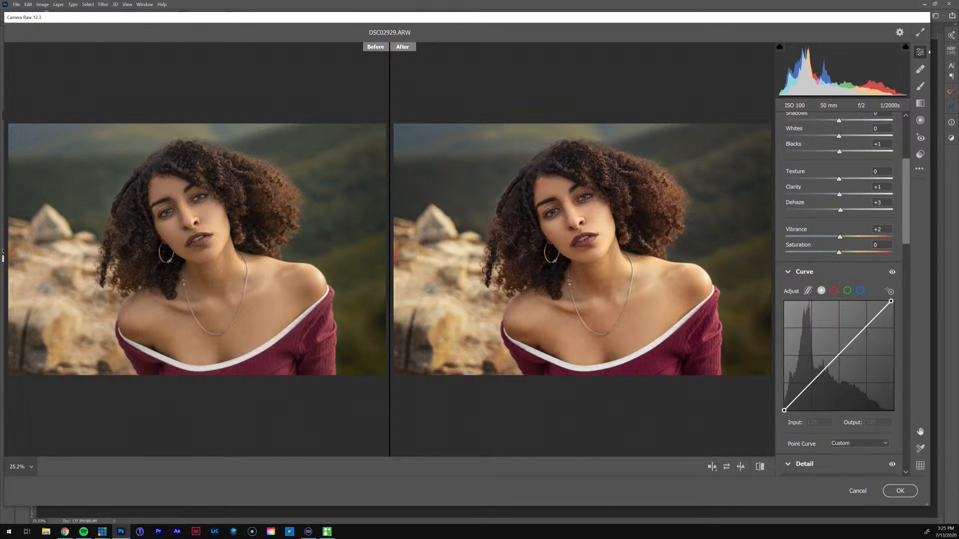
left_click(840, 356)
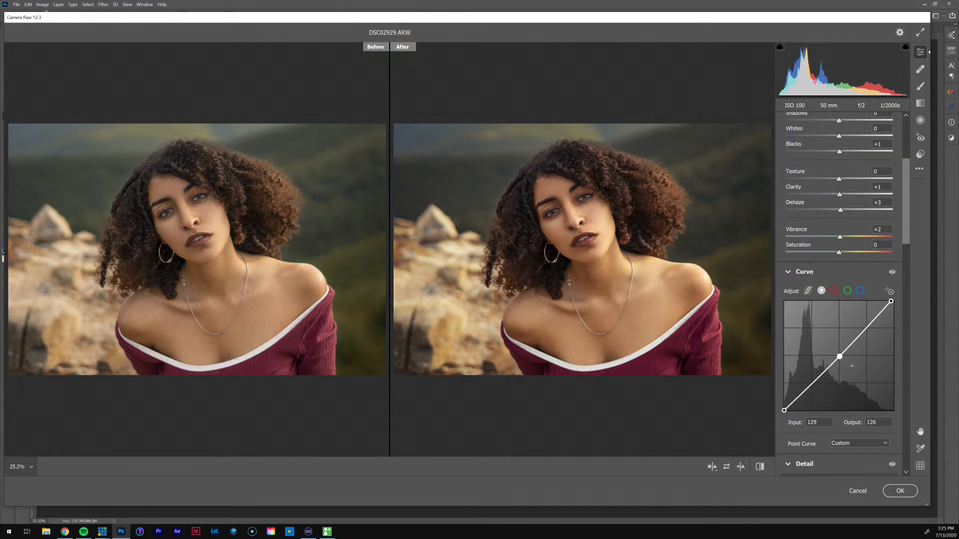
key("Up")
key("Up")
key("Left")
key("Left")
key("Down")
key("Down")
key("Up")
key("Right")
key("Down")
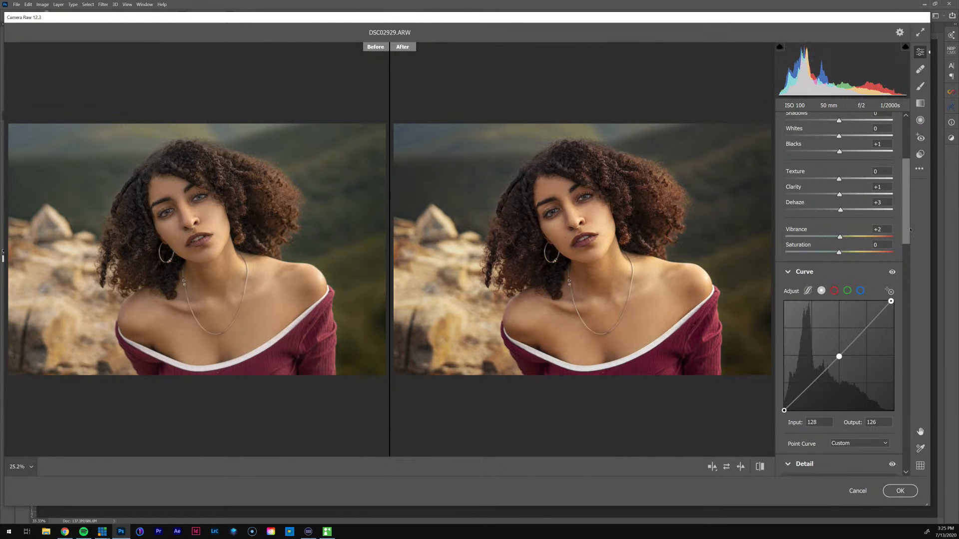
Step: Lower the vibrance slightly and set the sharpening amount to 90
left_click_drag(839, 237, 837, 236)
left_click_drag(905, 216, 910, 258)
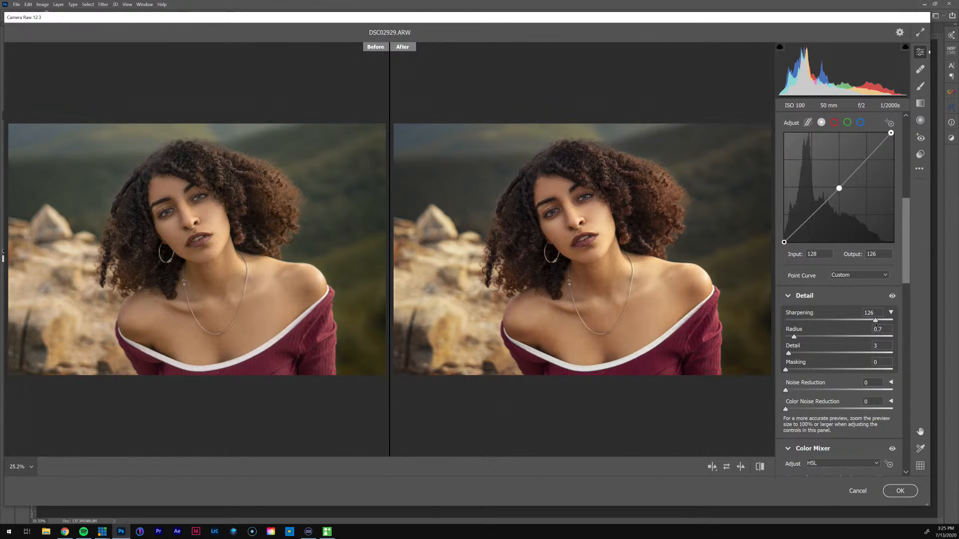
left_click_drag(875, 320, 849, 321)
left_click_drag(907, 269, 907, 285)
scroll(836, 295, "down", 5)
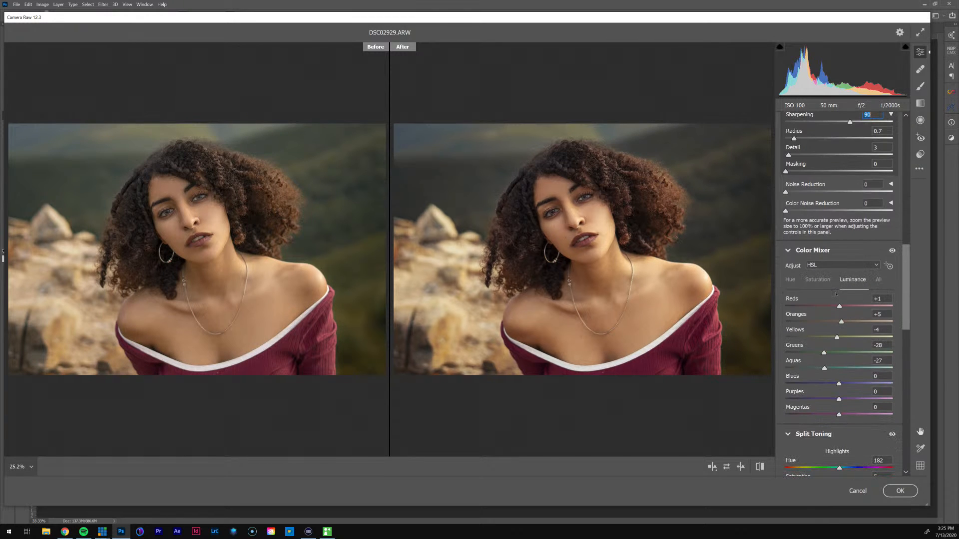
Step: Fine-tune the luminance of the oranges, yellows and greens in the HSL Color Mixer and review its saturation and hue values
left_click_drag(841, 322, 840, 323)
left_click_drag(836, 338, 842, 368)
double_click(841, 353)
left_click(818, 280)
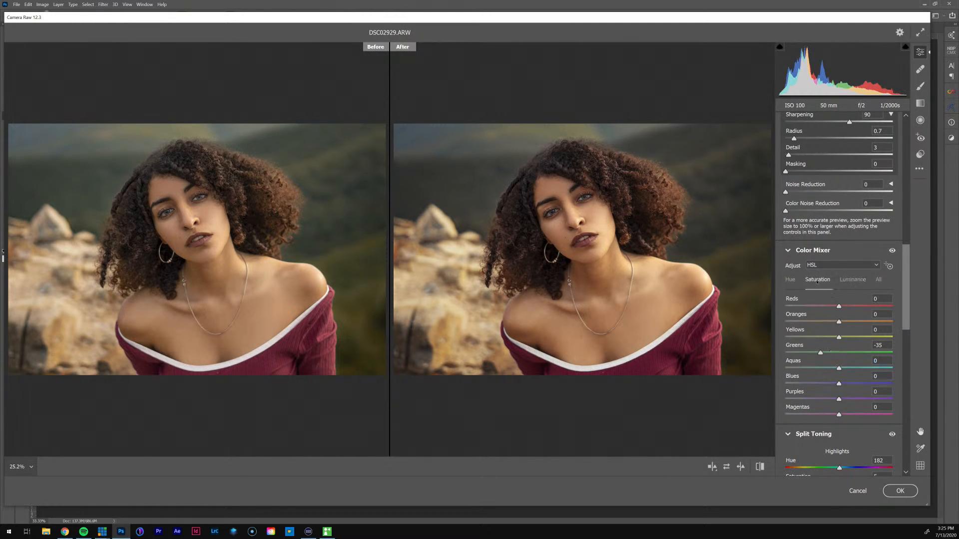
left_click(790, 279)
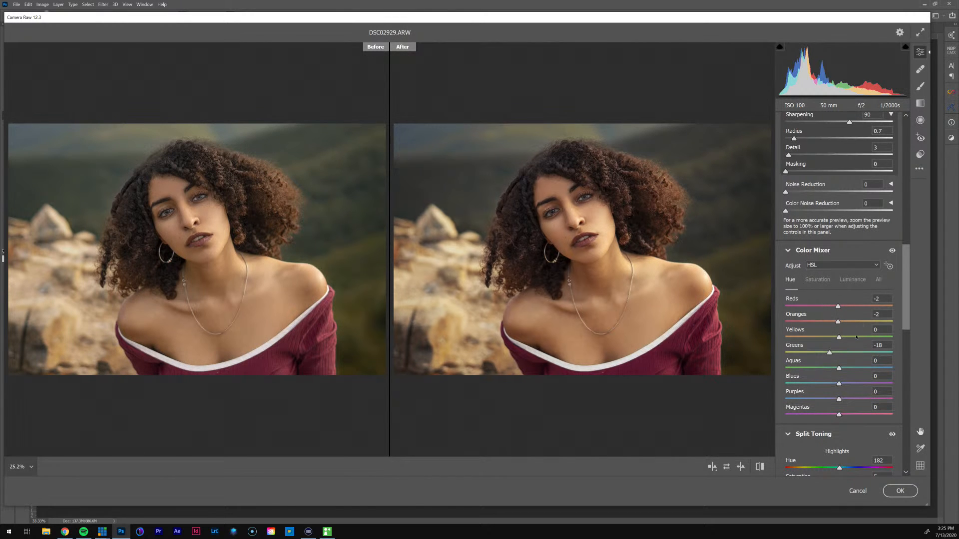
Step: Set the Optics vignette to -6 and the Blue Primary saturation in Calibration to +8
left_click_drag(910, 309, 907, 341)
left_click(885, 407)
left_click_drag(907, 338, 907, 352)
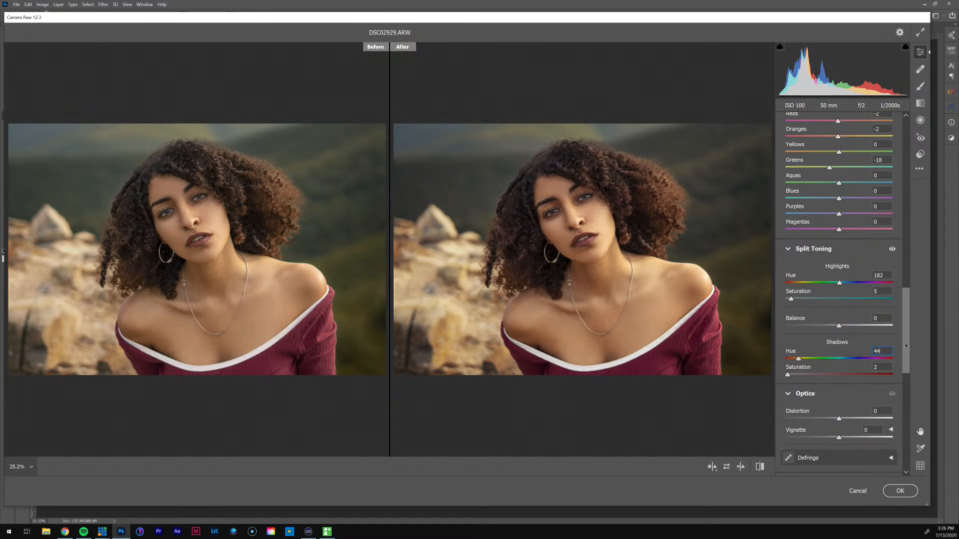
scroll(825, 276, "down", 5)
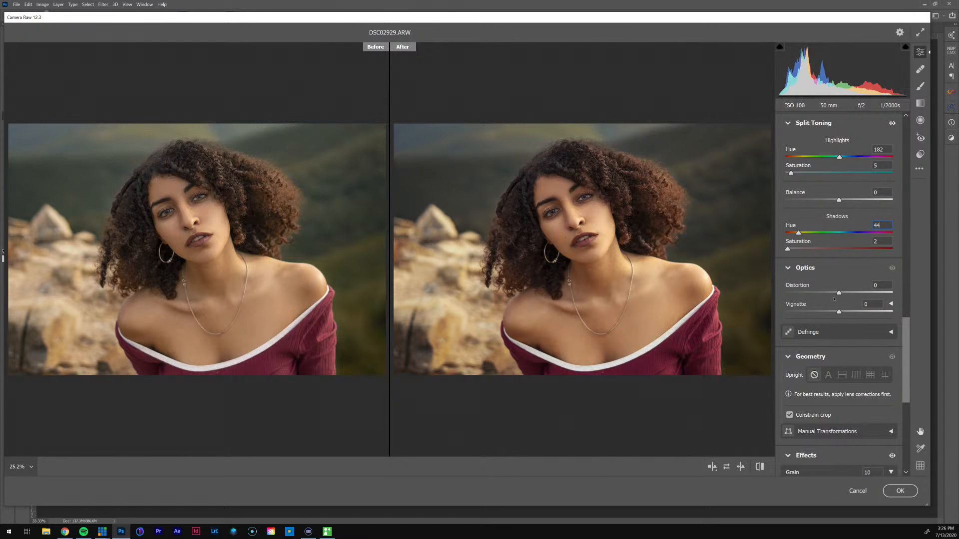
left_click_drag(840, 313, 836, 312)
scroll(839, 284, "down", 9)
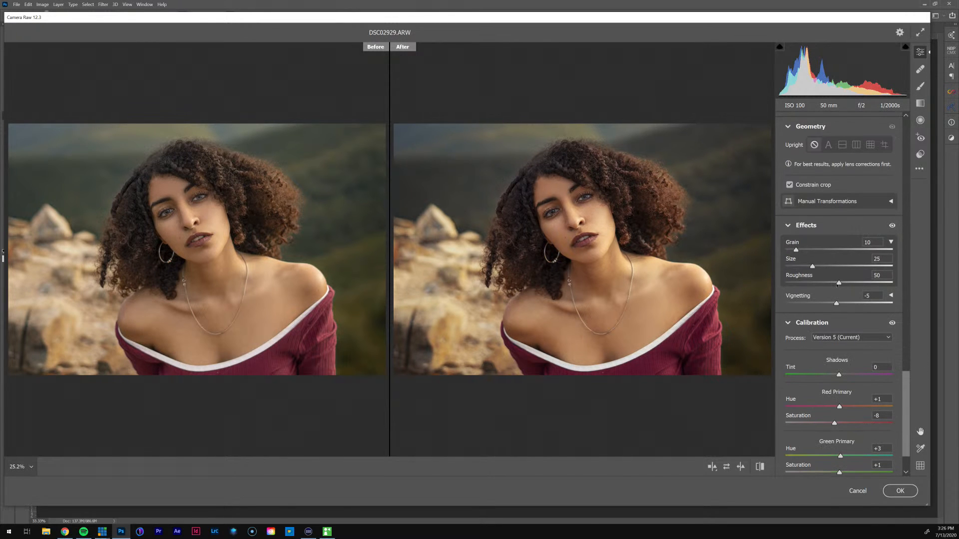
scroll(908, 418, "down", 3)
left_click_drag(850, 468, 843, 468)
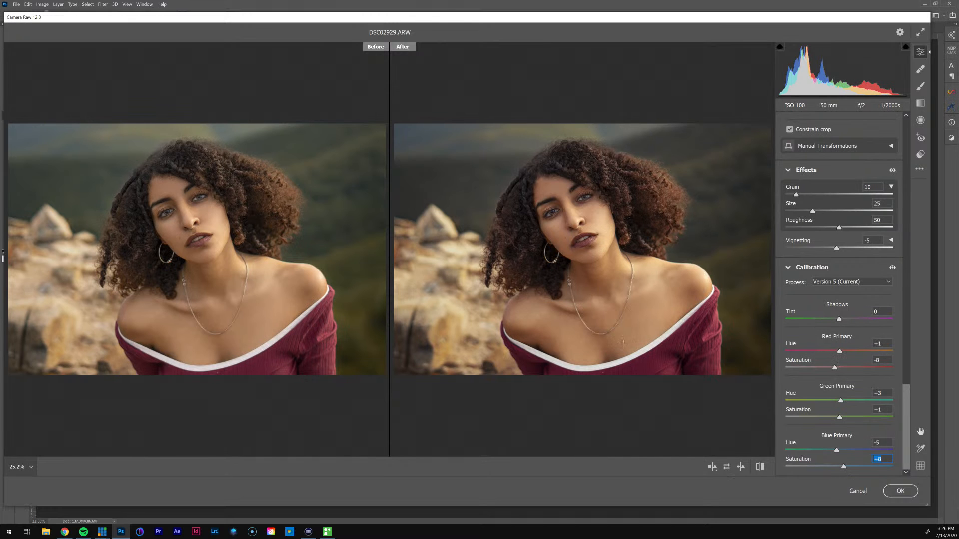
Step: Compare the before and after versions stacked one above the other
left_click(711, 467)
left_click(711, 467)
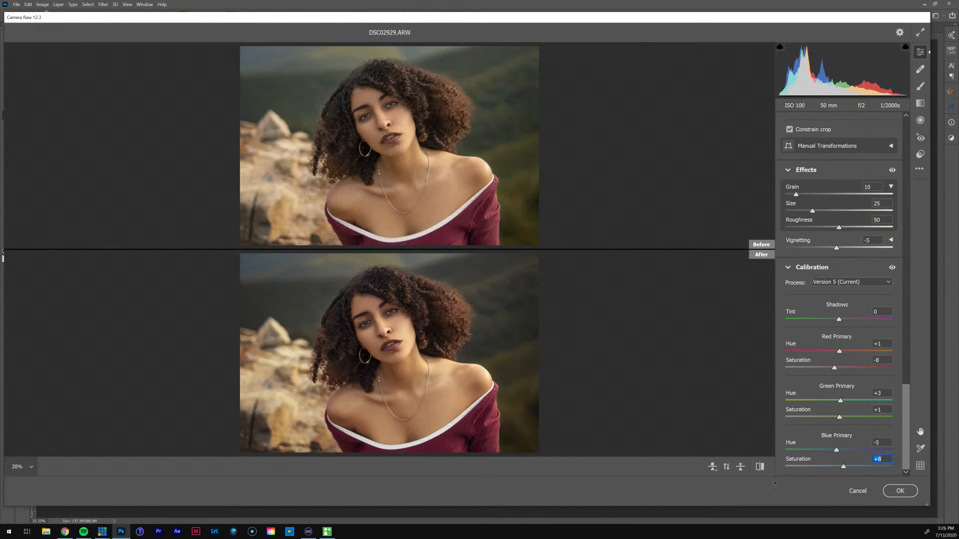
left_click(895, 491)
scroll(908, 402, "up", 10)
Step: In single view, draw a graduated filter from the lower rocks toward the hair, set exposure to -0.30, lower highlights slightly and apply the filter
left_click(920, 103)
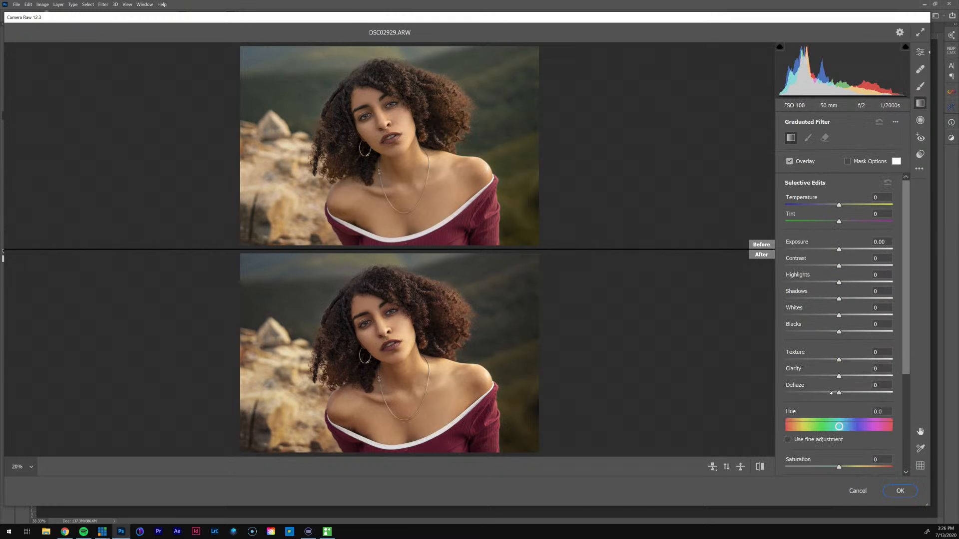
left_click(713, 468)
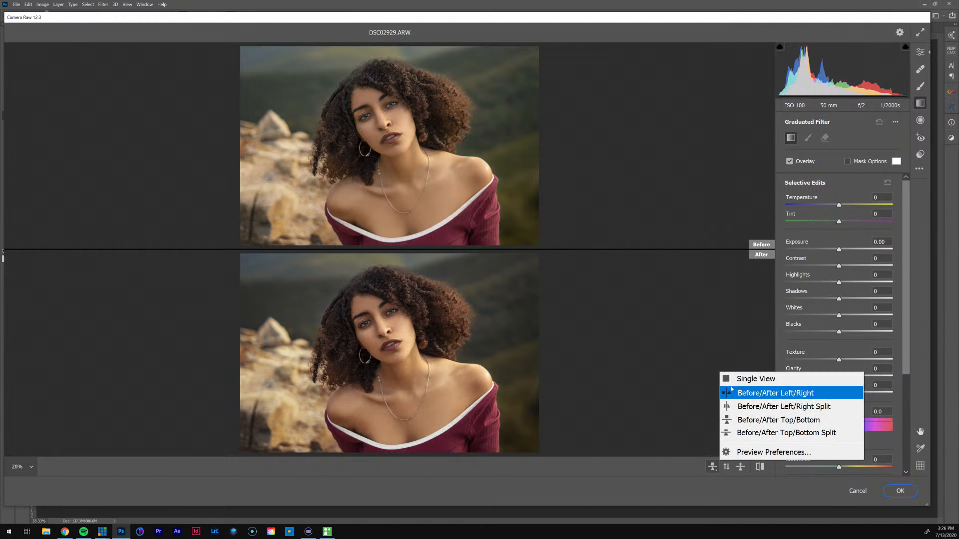
left_click(756, 380)
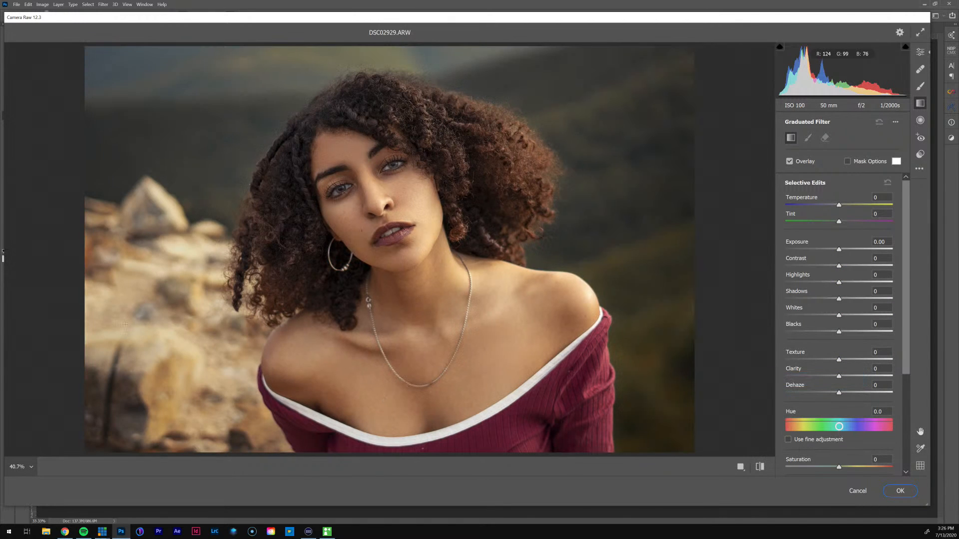
left_click_drag(97, 364, 285, 215)
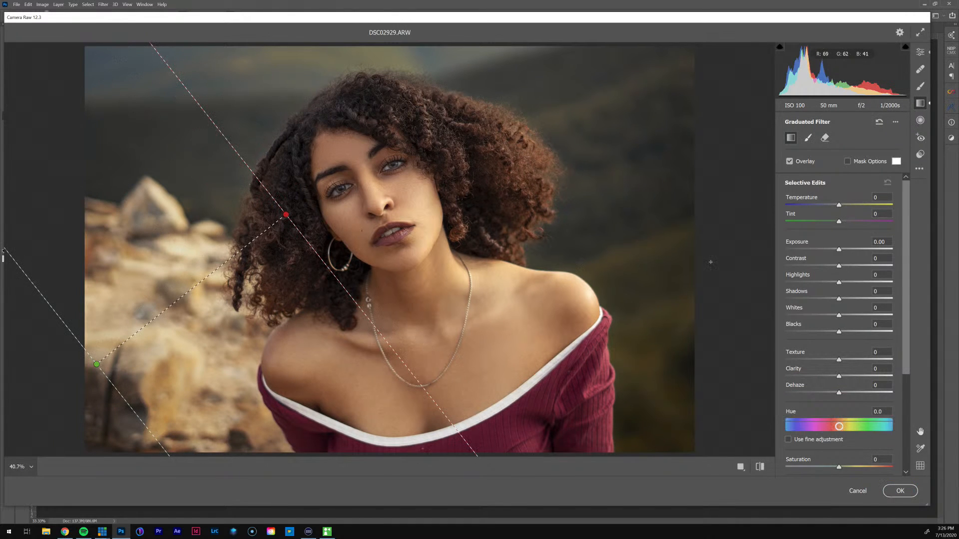
left_click_drag(839, 249, 834, 250)
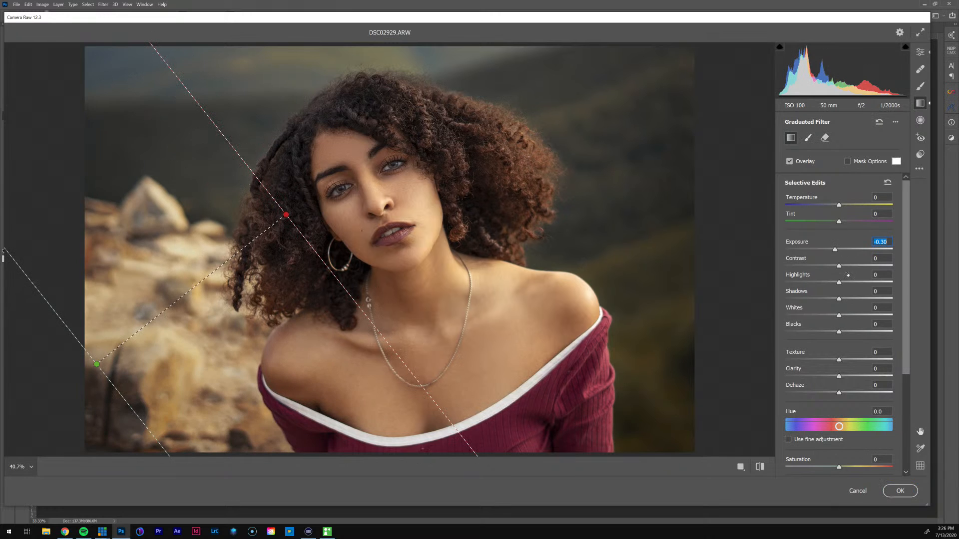
left_click_drag(839, 282, 832, 283)
left_click(900, 491)
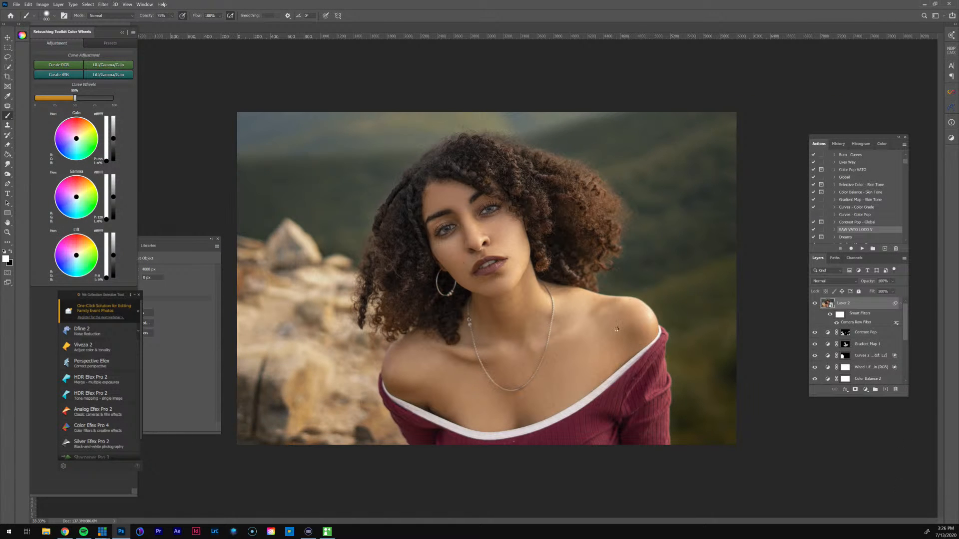
Step: Compare the portrait with and without the Camera Raw smart object layer
left_click(814, 303)
left_click(814, 303)
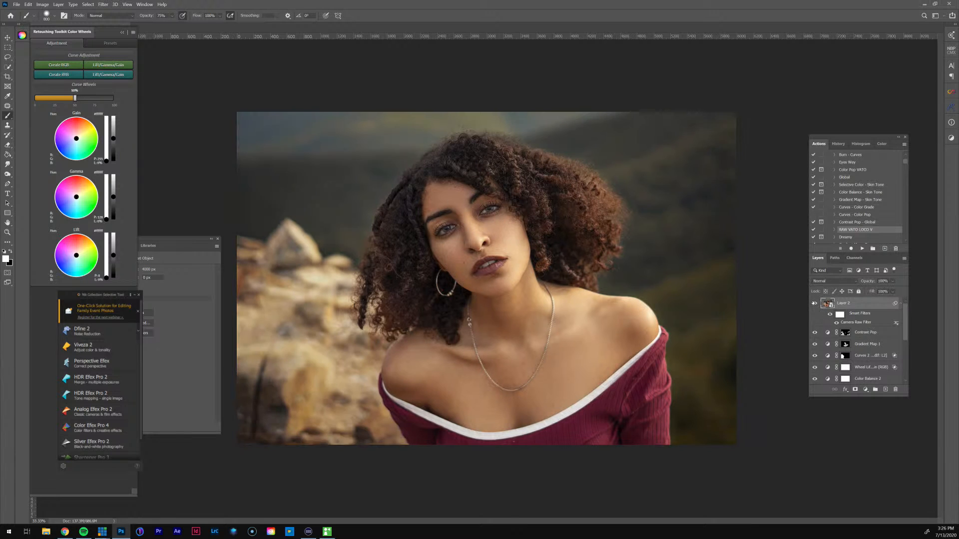
left_click(814, 304)
left_click(814, 304)
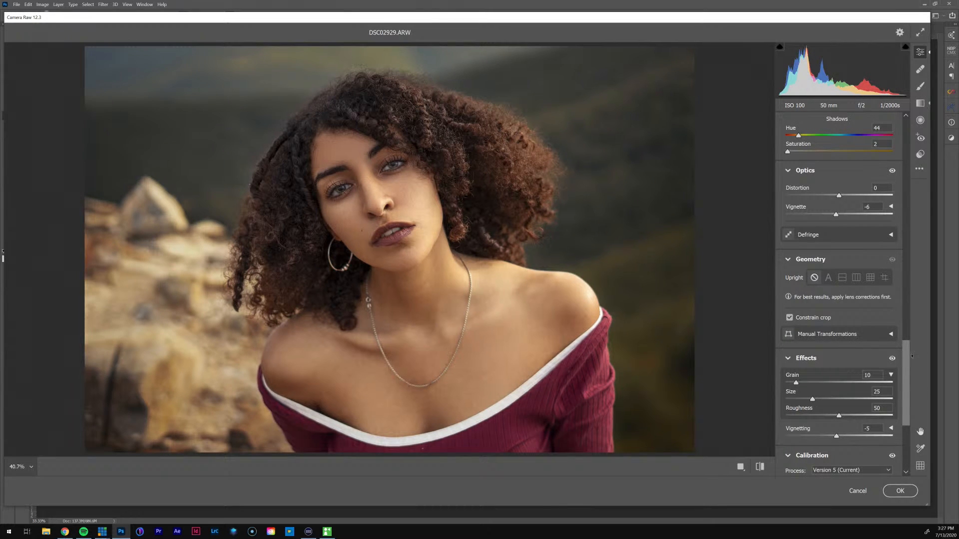
Step: Set the Oranges luminance to 0 in the Color Mixer and apply the Camera Raw filter
left_click_drag(910, 356, 909, 282)
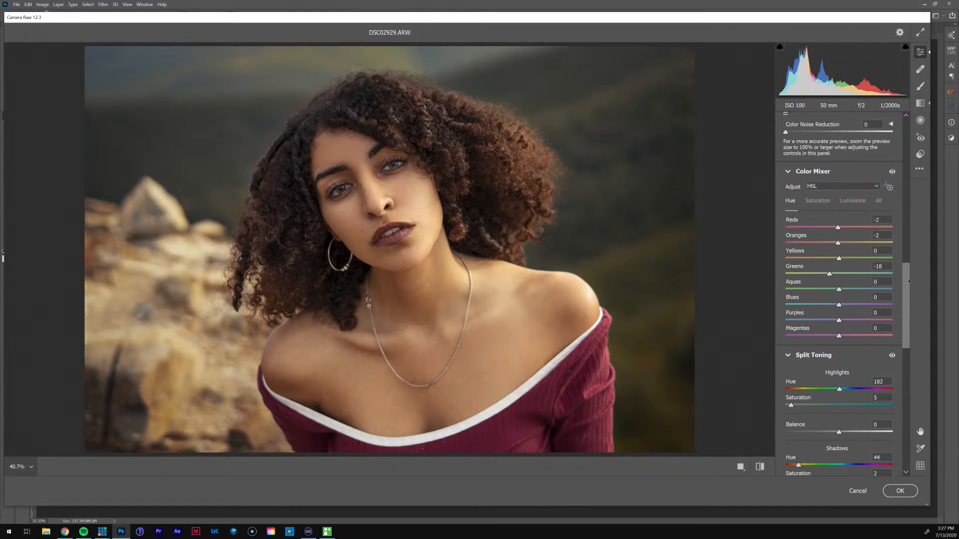
left_click(850, 201)
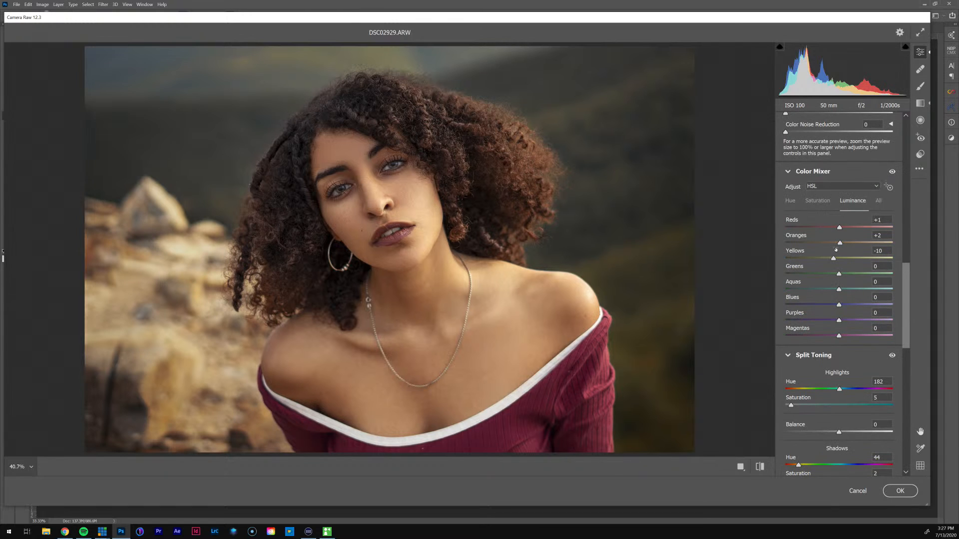
left_click_drag(841, 243, 841, 244)
type("0")
left_click_drag(906, 286, 903, 173)
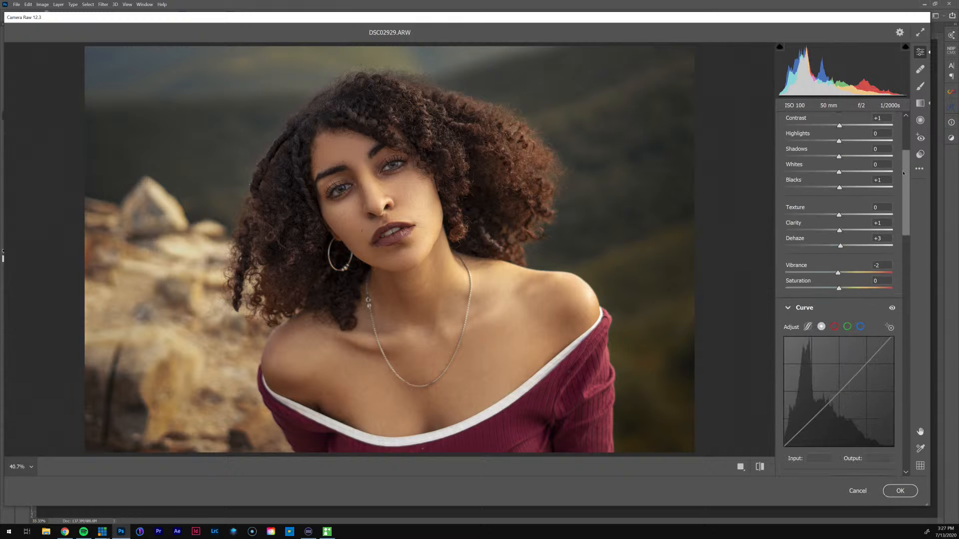
left_click(899, 491)
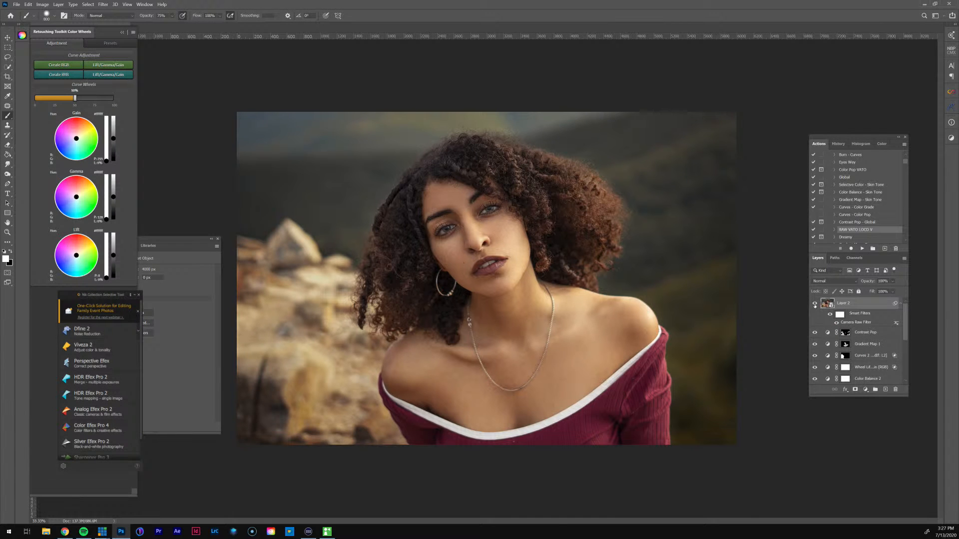
Step: Compare the portrait with the updated Camera Raw smart object layer hidden and shown
left_click(815, 305)
left_click(815, 305)
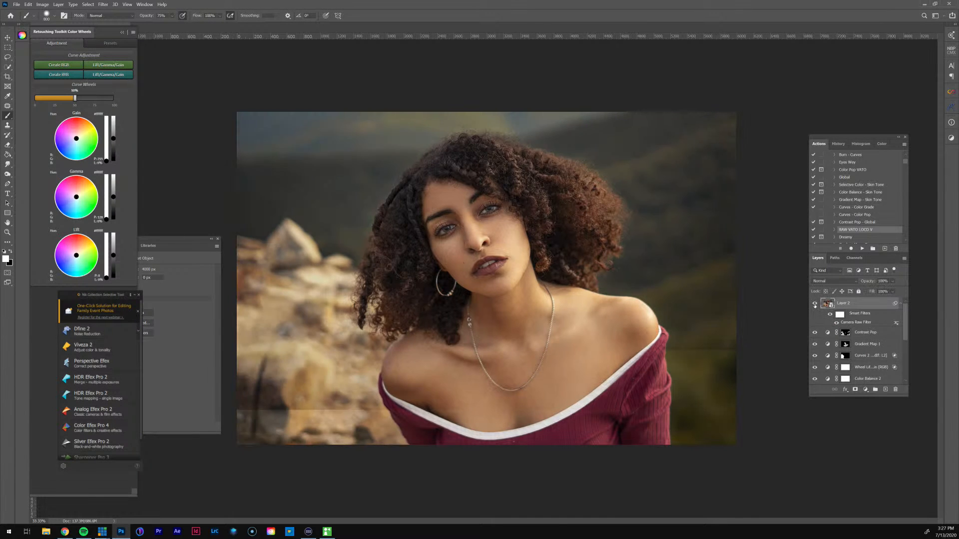
left_click(815, 303)
left_click(815, 303)
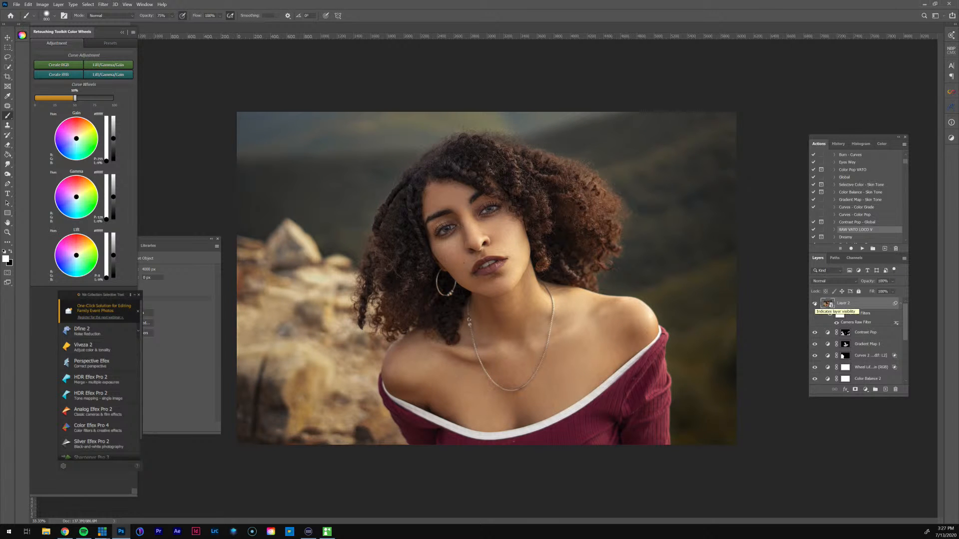
Step: Run the Gradient Map - Tone action, preview its effect and lower the new gradient map layer's opacity to 9%
scroll(843, 198, "down", 6)
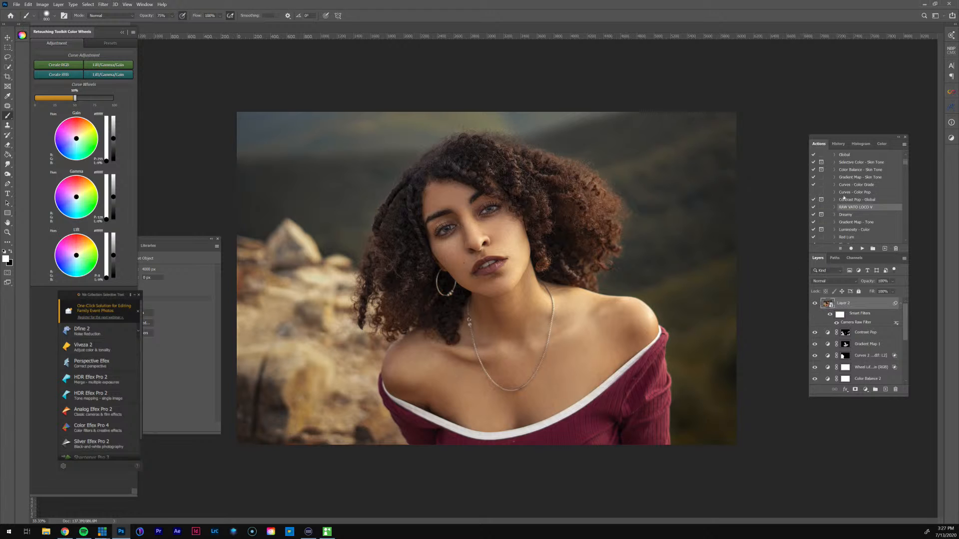
left_click(853, 200)
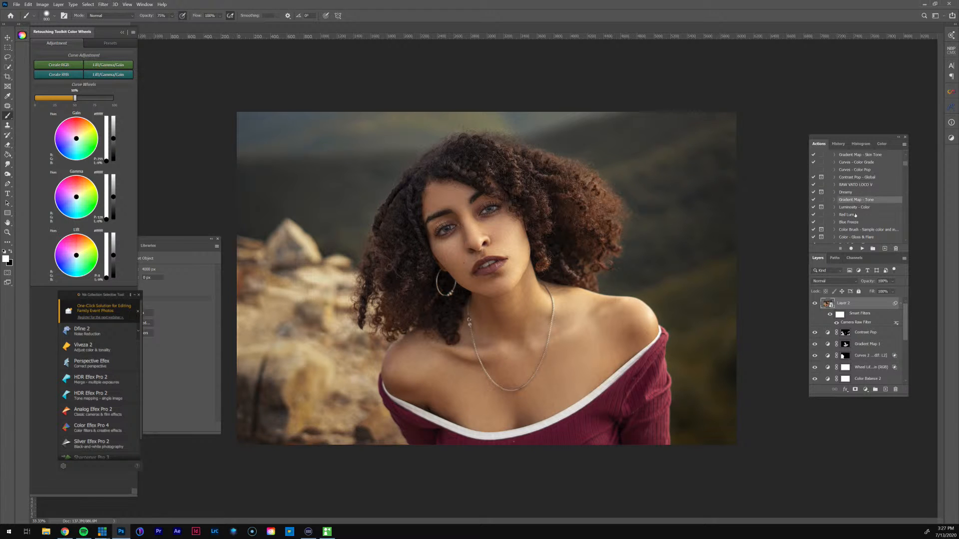
left_click(864, 250)
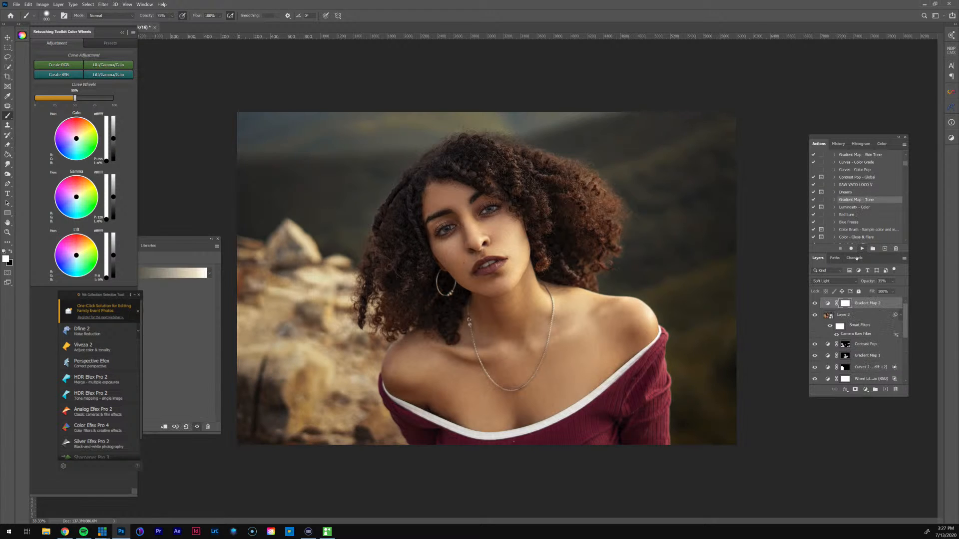
left_click(814, 303)
left_click(815, 303)
left_click(892, 282)
left_click_drag(879, 290, 870, 291)
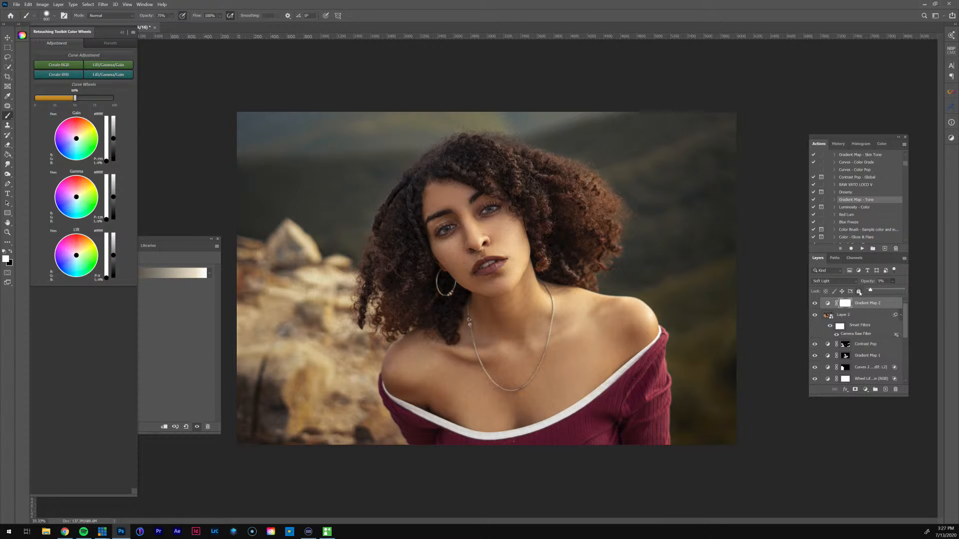
Step: Run the Red Lum action, compare its effect and delete the resulting Black & White layer
left_click(857, 206)
left_click(855, 215)
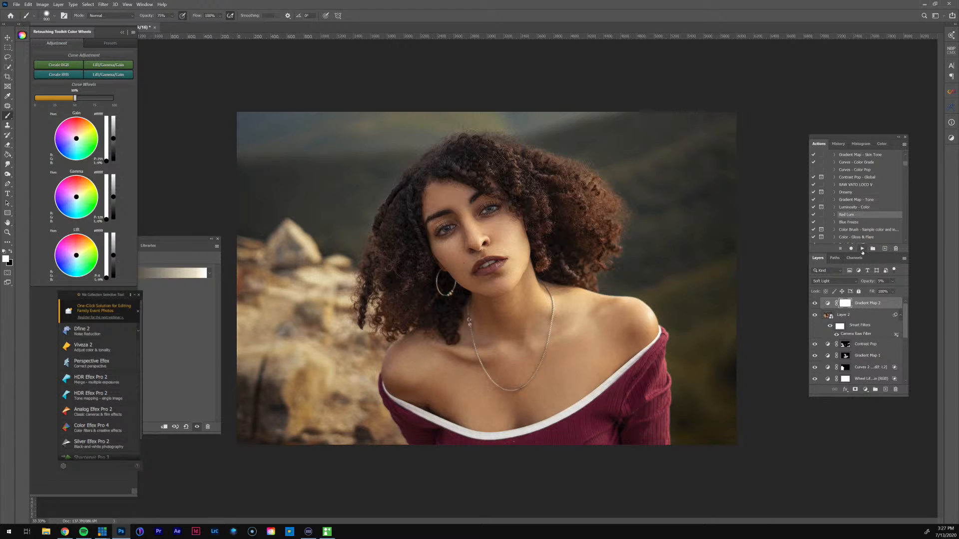
left_click(863, 249)
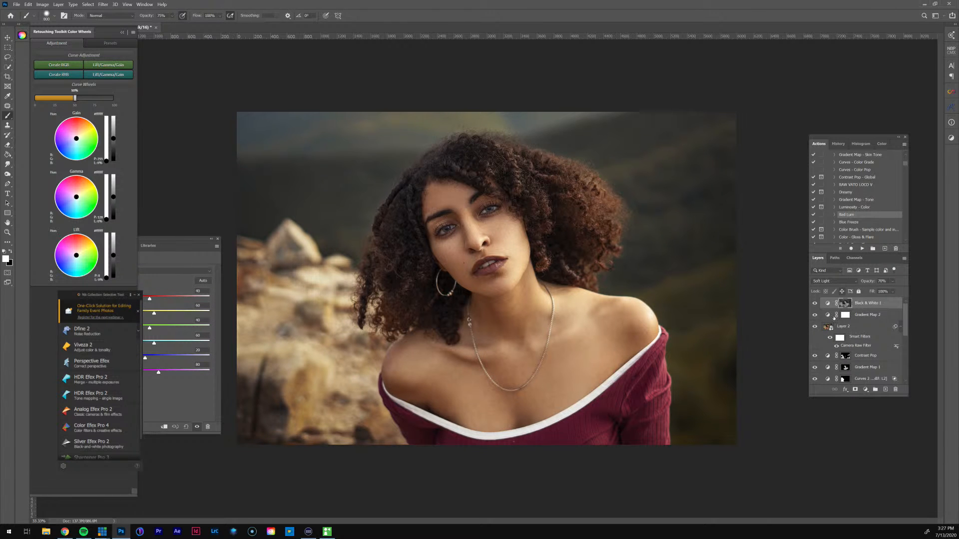
left_click(814, 303)
left_click(814, 303)
left_click_drag(874, 323, 896, 389)
Step: Clear the colour wheels out of the way and place the Infinite Color group from My Library over the portrait
scroll(864, 224, "down", 5)
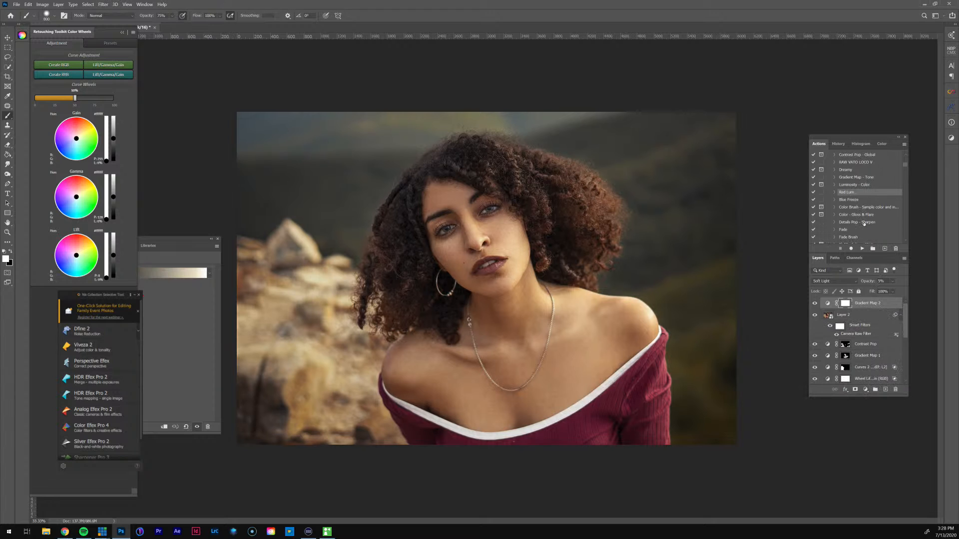
scroll(864, 223, "down", 2)
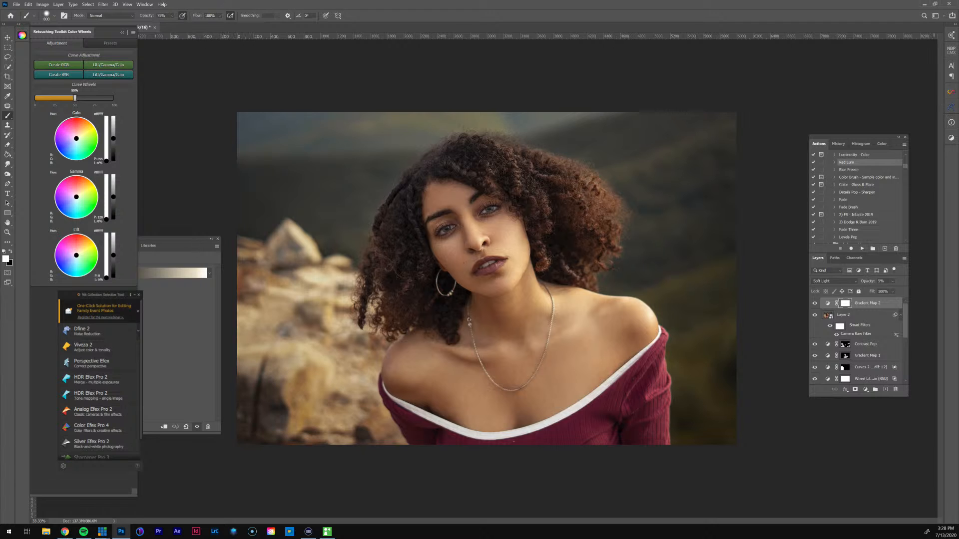
left_click(123, 33)
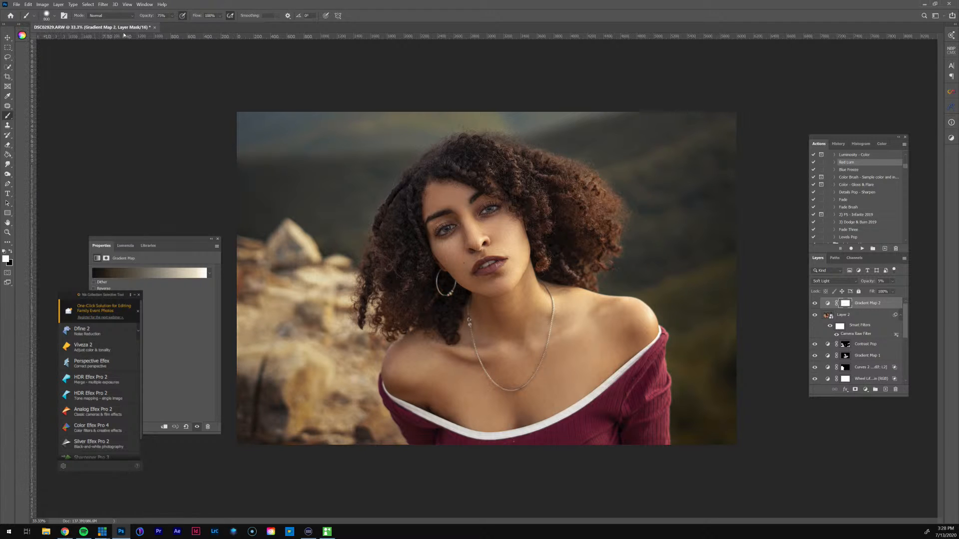
left_click_drag(186, 239, 151, 72)
left_click(114, 79)
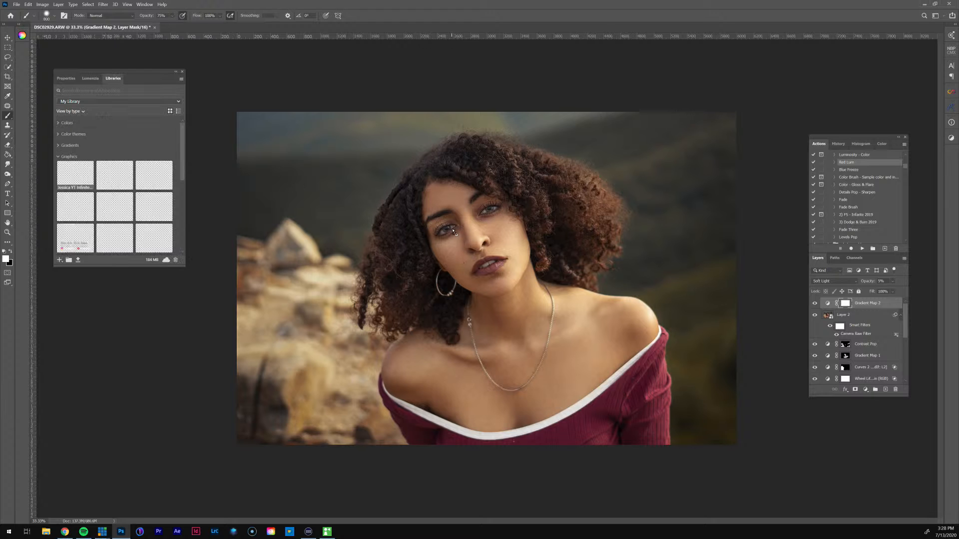
left_click_drag(453, 231, 454, 232)
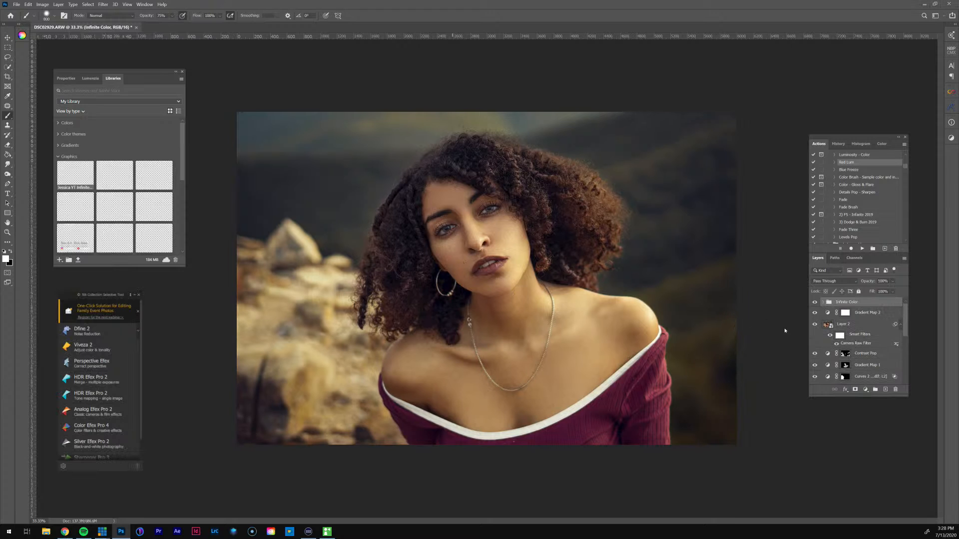
Step: Replace the Color Lookup layer's mask in the Infinite Color group with a copy of the Color Balance 1 mask
left_click(824, 303)
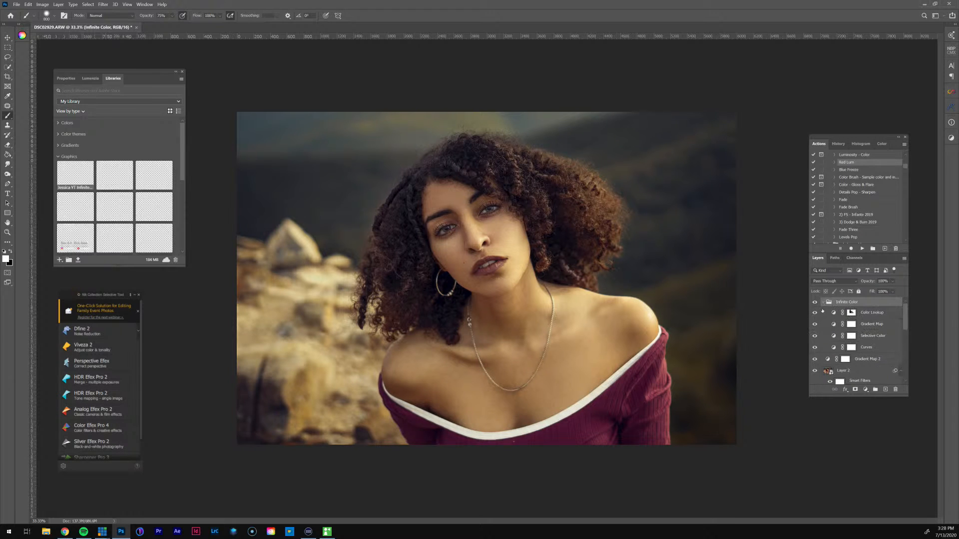
left_click(815, 313)
left_click(852, 315)
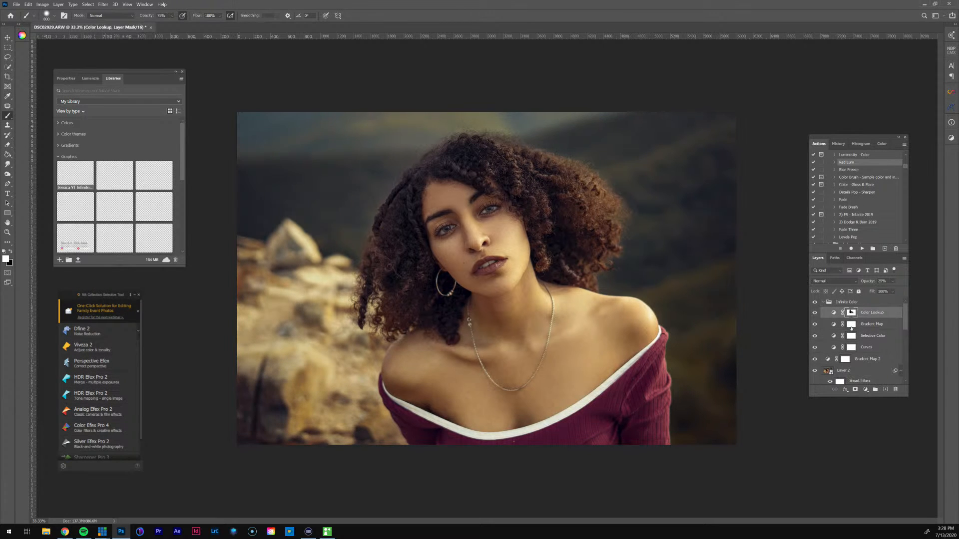
scroll(851, 338, "down", 3)
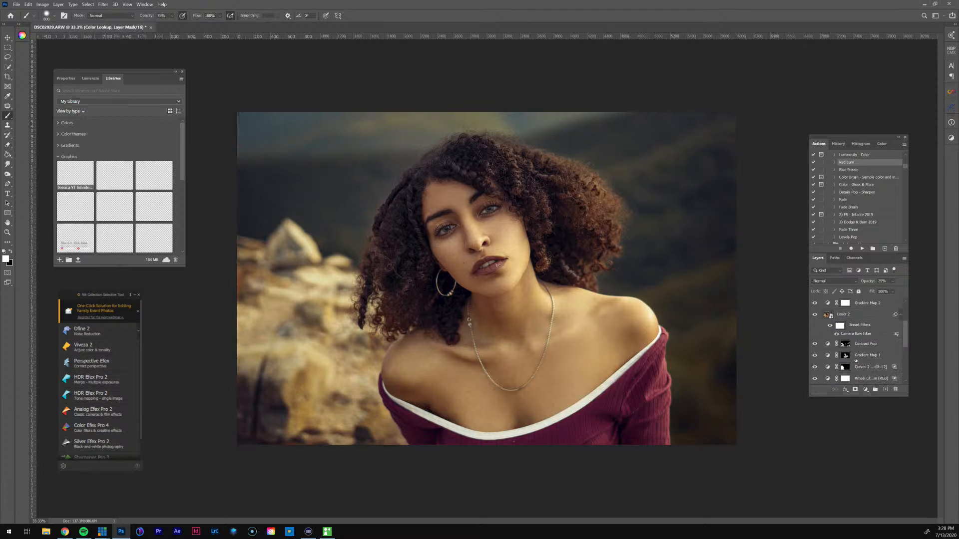
scroll(855, 360, "down", 2)
scroll(848, 369, "down", 2)
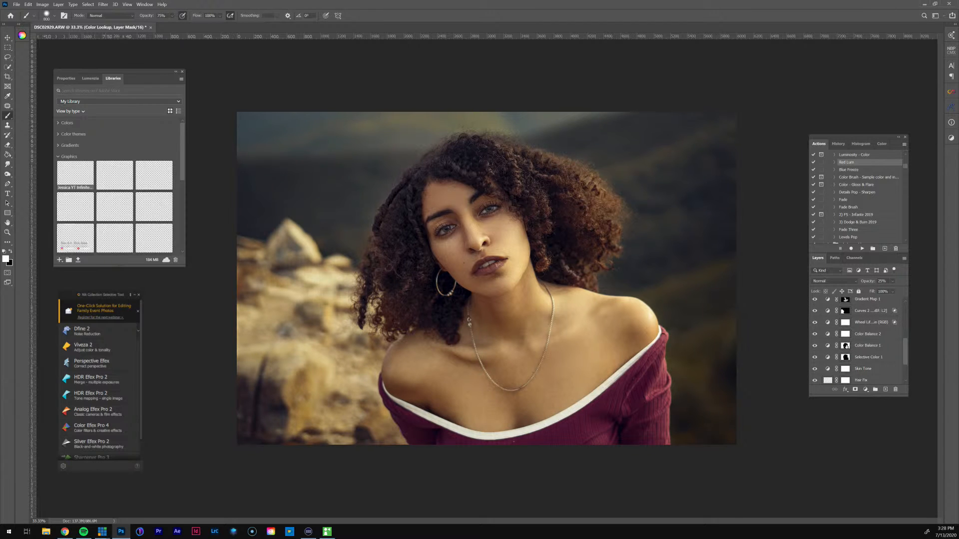
left_click(845, 346)
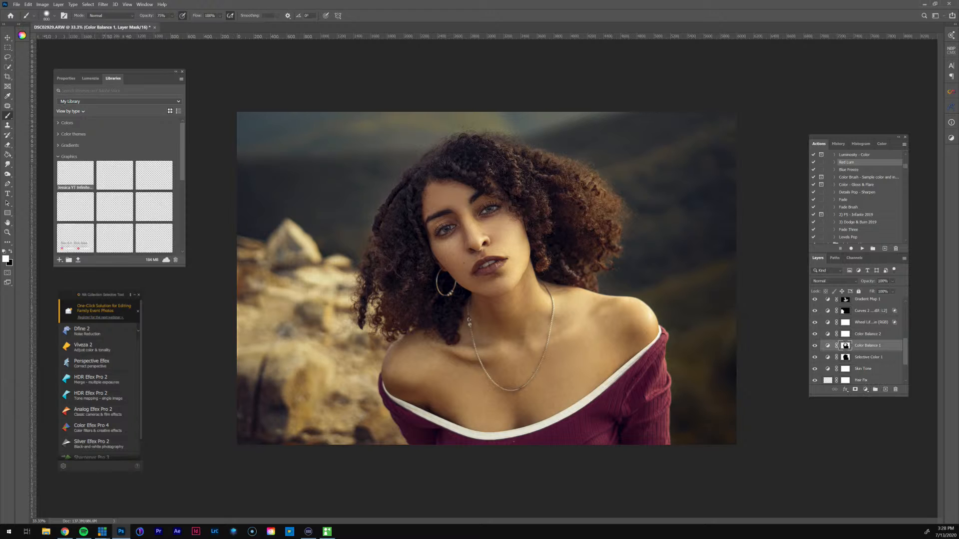
left_click_drag(845, 345, 851, 312)
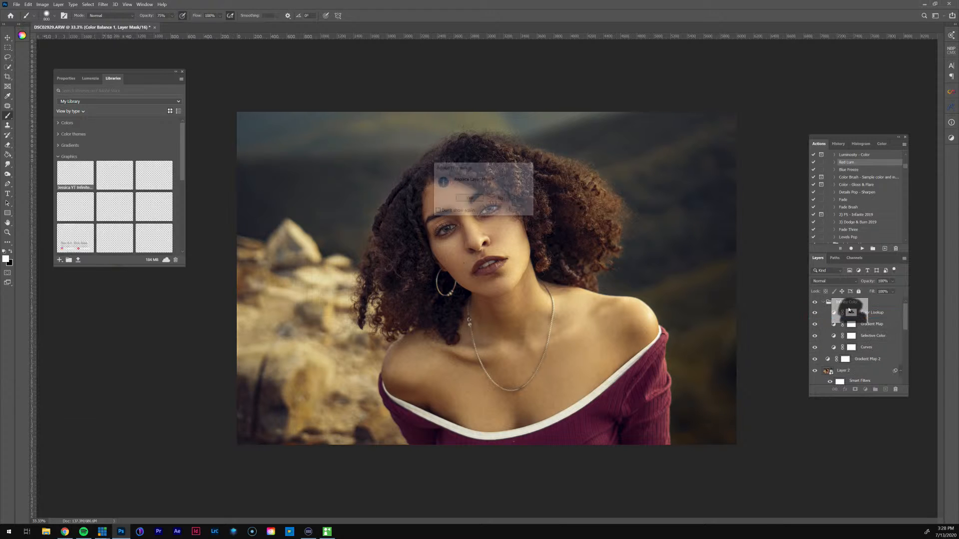
left_click(471, 200)
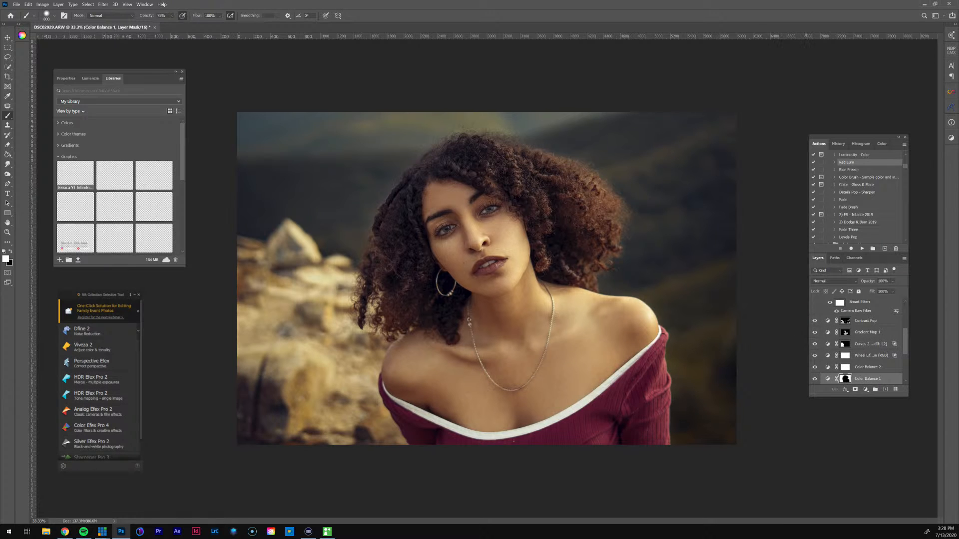
left_click_drag(905, 335, 904, 311)
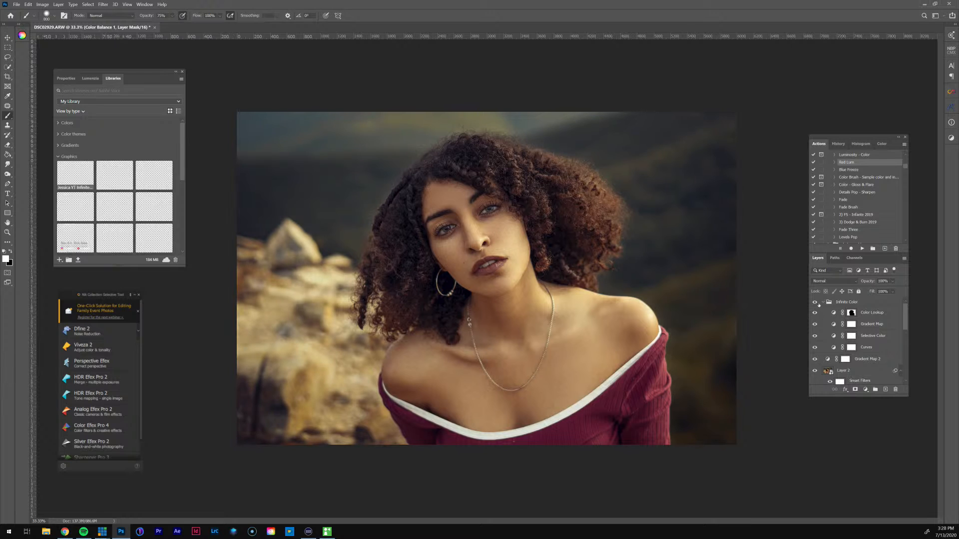
Step: Check the effect of the Infinite Color group and of the Gradient Map layer inside it
left_click(815, 303)
left_click(814, 324)
left_click(856, 323)
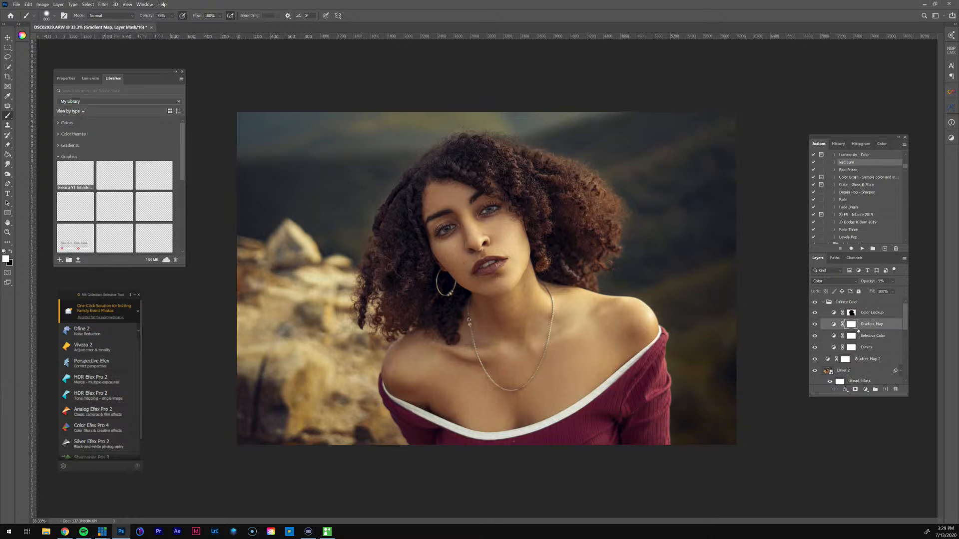
Step: Preview the Selective Color layer in the Infinite Color group and set its opacity to 50%
left_click(815, 336)
left_click(871, 335)
left_click(893, 281)
left_click_drag(888, 292, 886, 291)
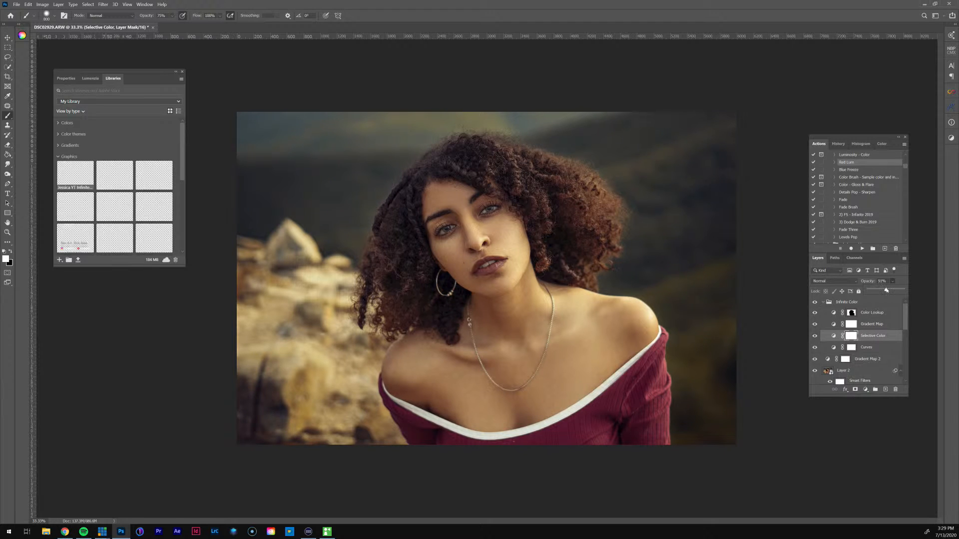
left_click_drag(886, 290, 885, 291)
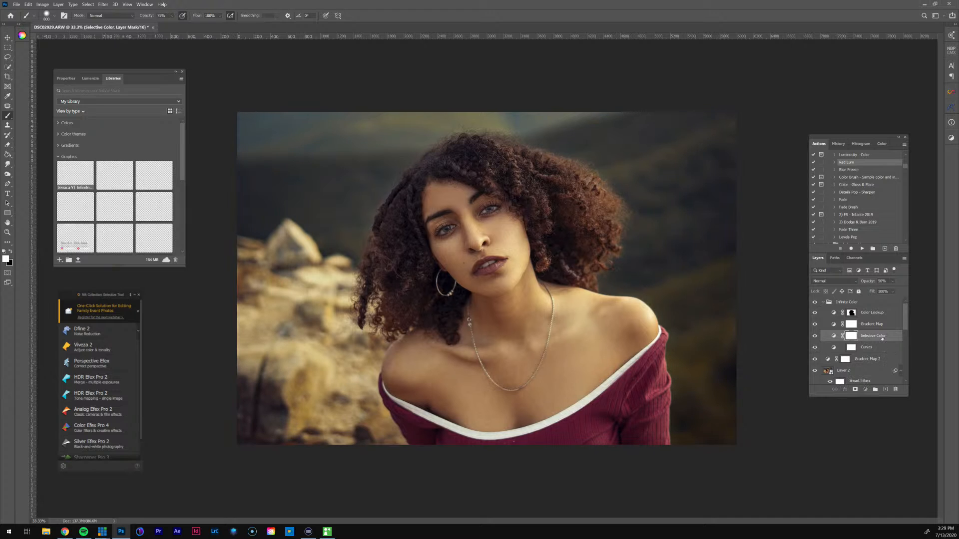
Step: Set the opacity of the Curves layer in the Infinite Color group to 50%
left_click(881, 347)
left_click(892, 281)
left_click_drag(895, 290, 886, 292)
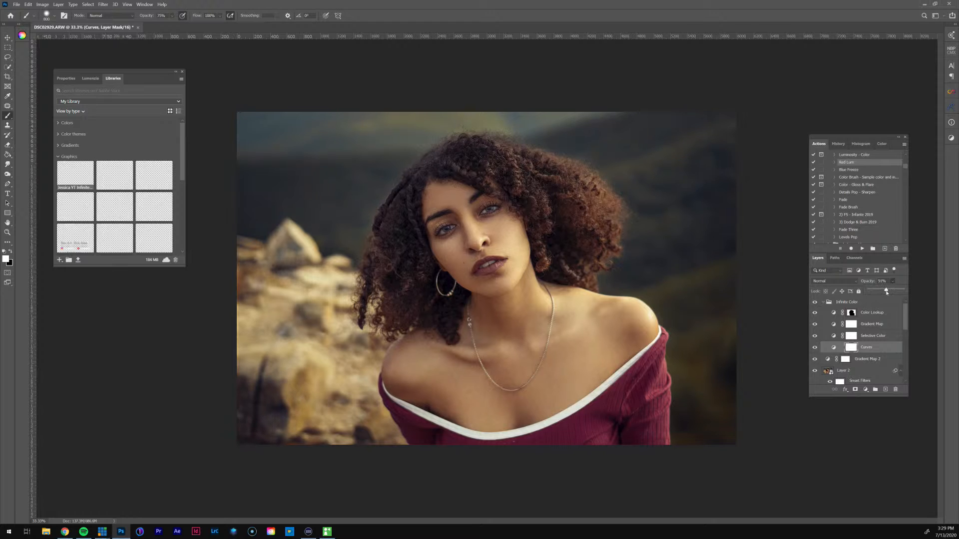
Step: Collapse the Infinite Color group and reduce the whole group's opacity to 75%
left_click(824, 303)
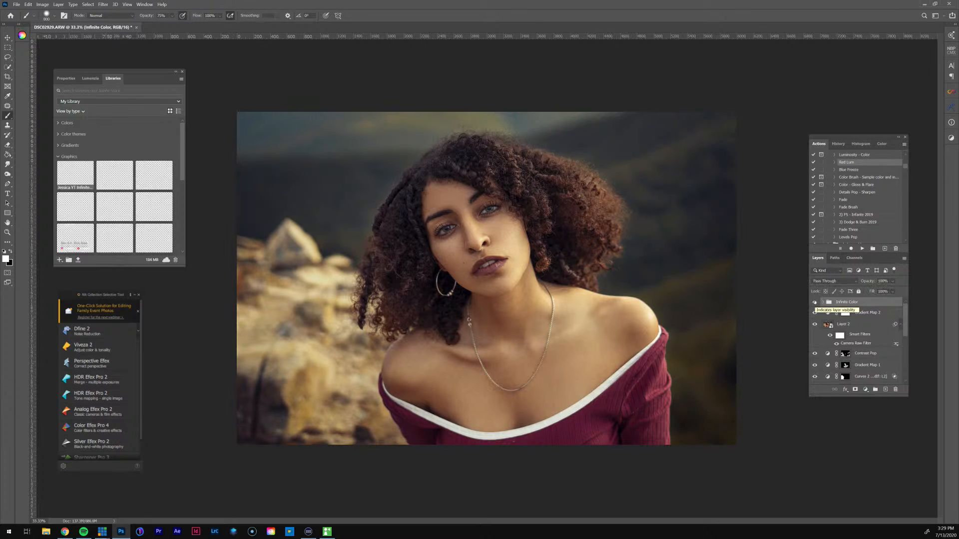
left_click(893, 291)
left_click_drag(902, 289, 897, 291)
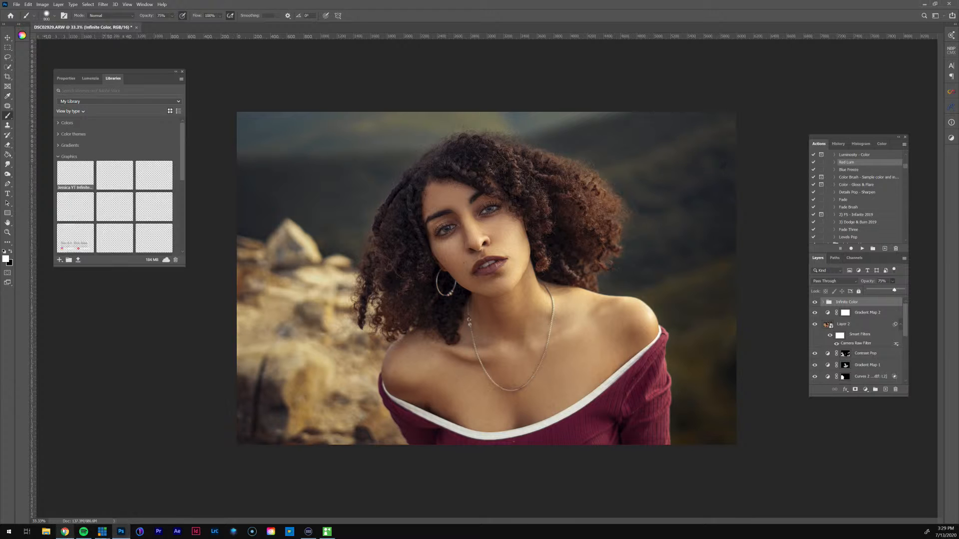
left_click(65, 532)
left_click(539, 12)
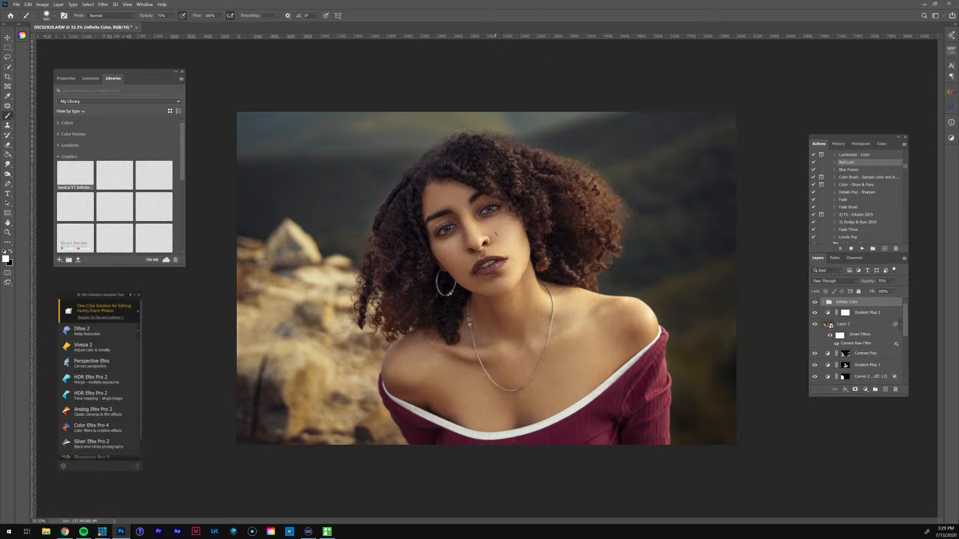
Step: Zoom in to 50% and compare the finished grade with the original Background layer alone
key("z")
left_click(534, 232)
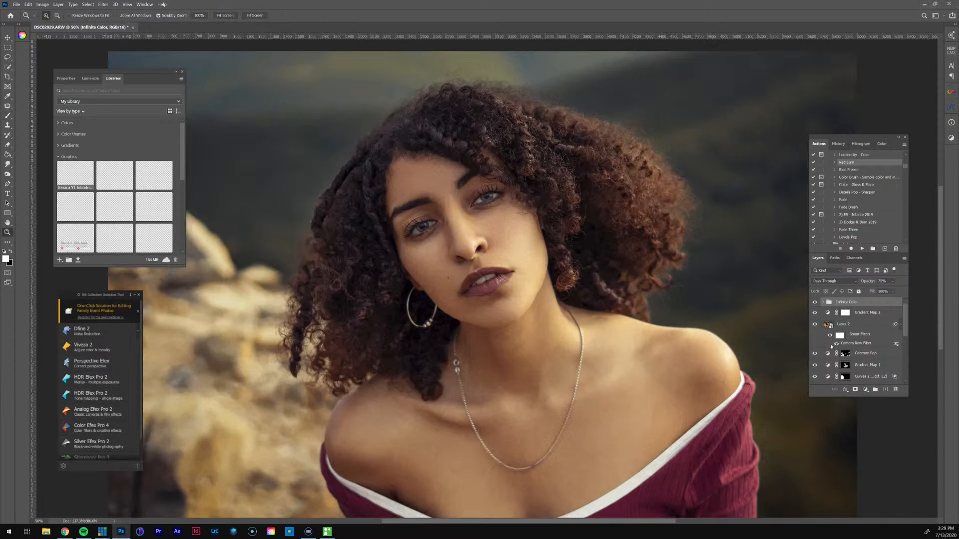
scroll(832, 346, "down", 2)
scroll(682, 289, "down", 6)
scroll(586, 174, "up", 6)
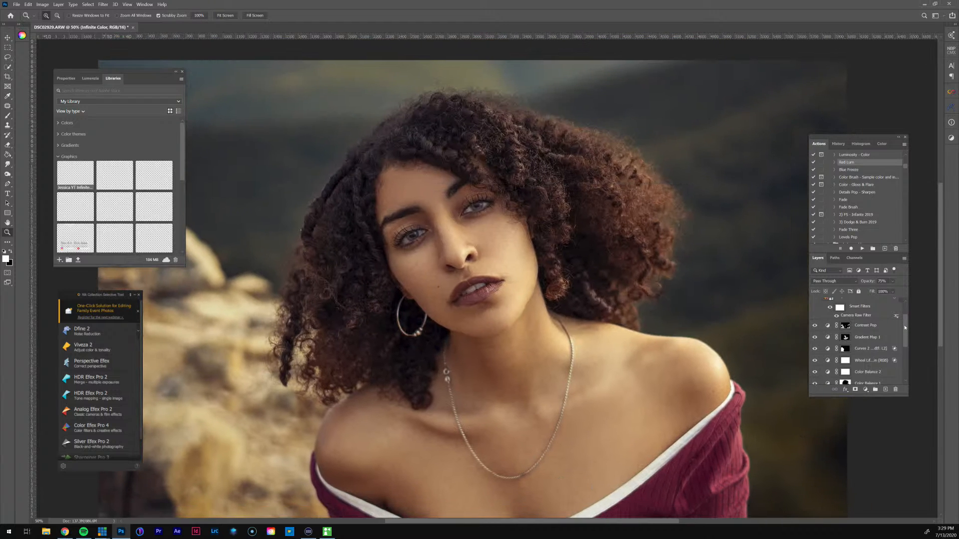
scroll(905, 327, "down", 5)
left_click(816, 379, "alt")
left_click(815, 380, "alt")
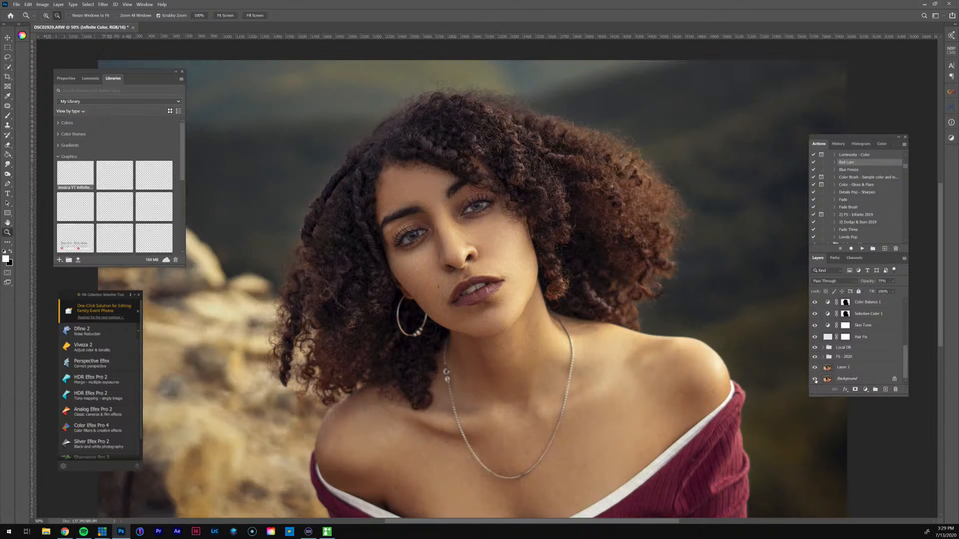
Step: Toggle between the original Background layer alone and the full edit again, and view the whole portrait at 33.3%
left_click(816, 380, "alt")
left_click(815, 380, "alt")
left_click(815, 380, "alt")
left_click(816, 380, "alt")
key("ctrl+minus")
key("ctrl+plus")
key("ctrl+minus")
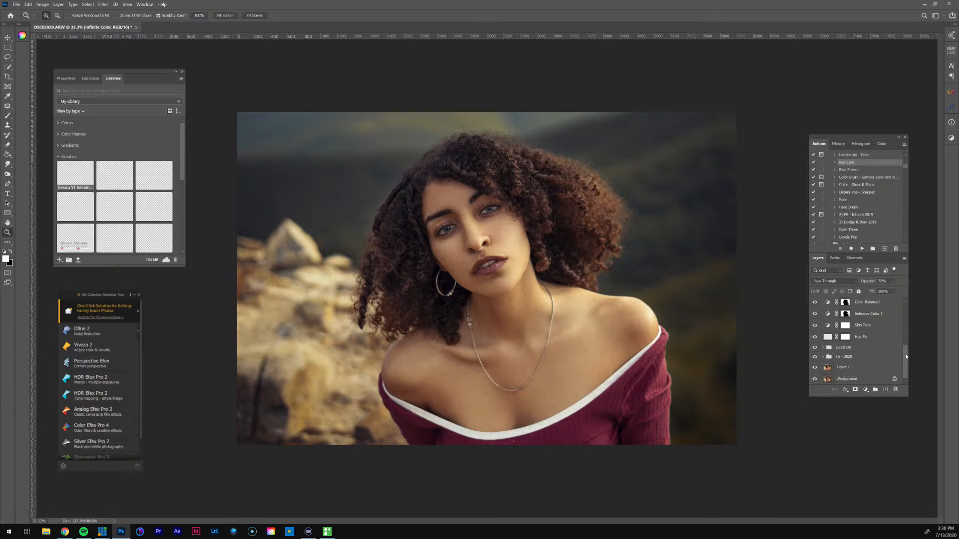
Step: Add a new empty layer above the Infinite Color group for retouching the blurred rocks beside the woman's shoulder at 100% zoom
scroll(907, 357, "up", 1)
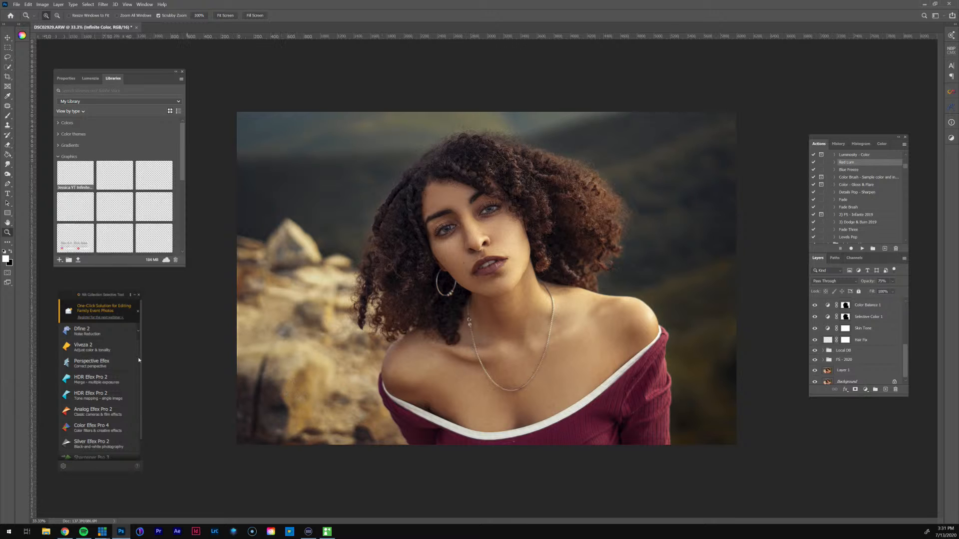
scroll(880, 355, "up", 5)
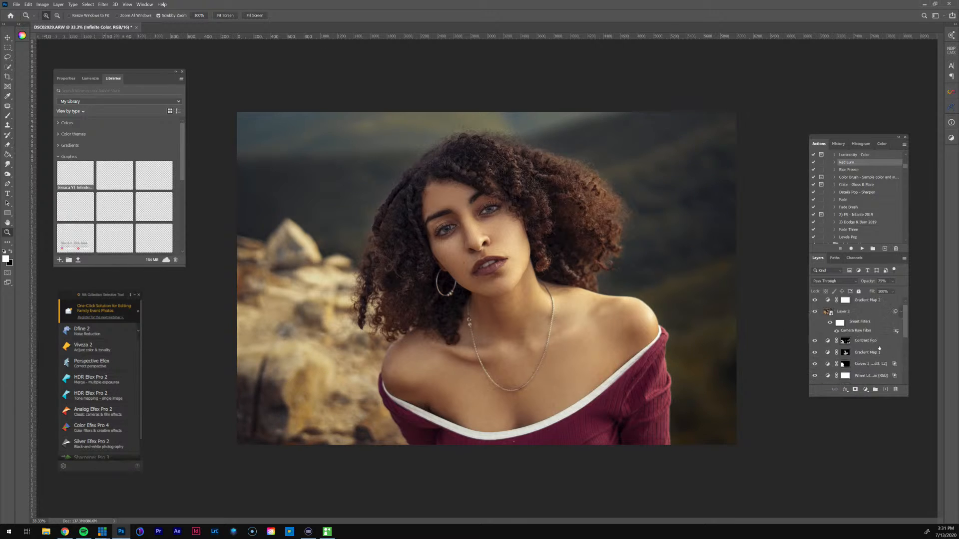
left_click_drag(266, 378, 418, 289)
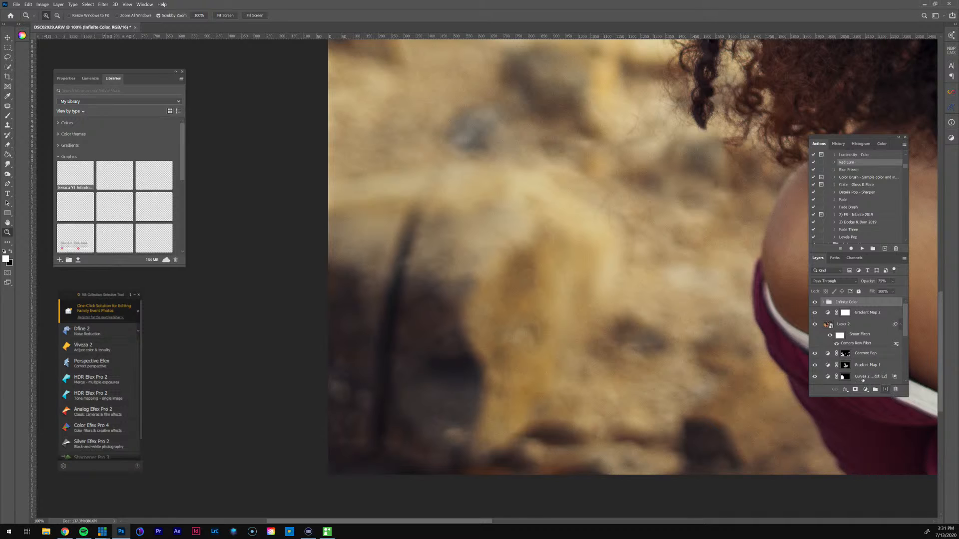
left_click(886, 390)
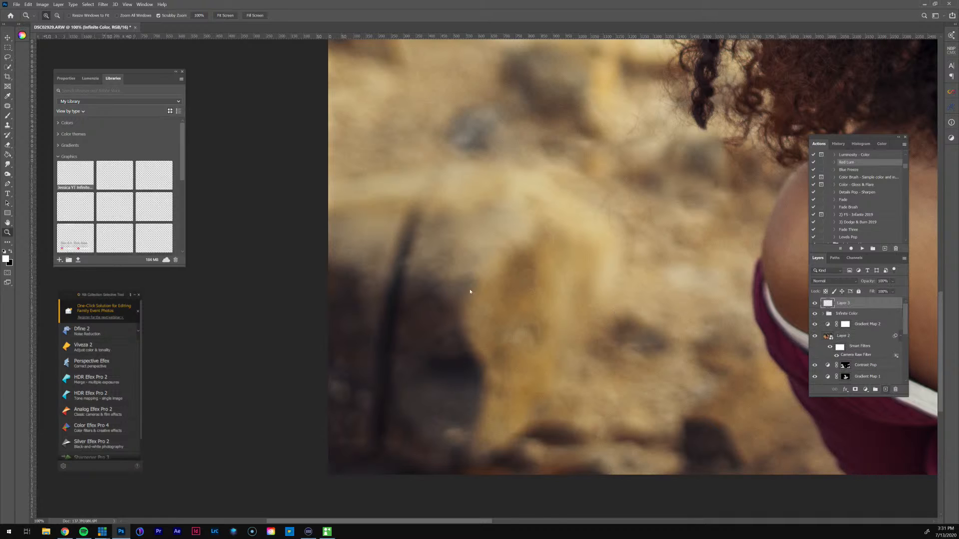
left_click(414, 282)
key("ctrl+minus")
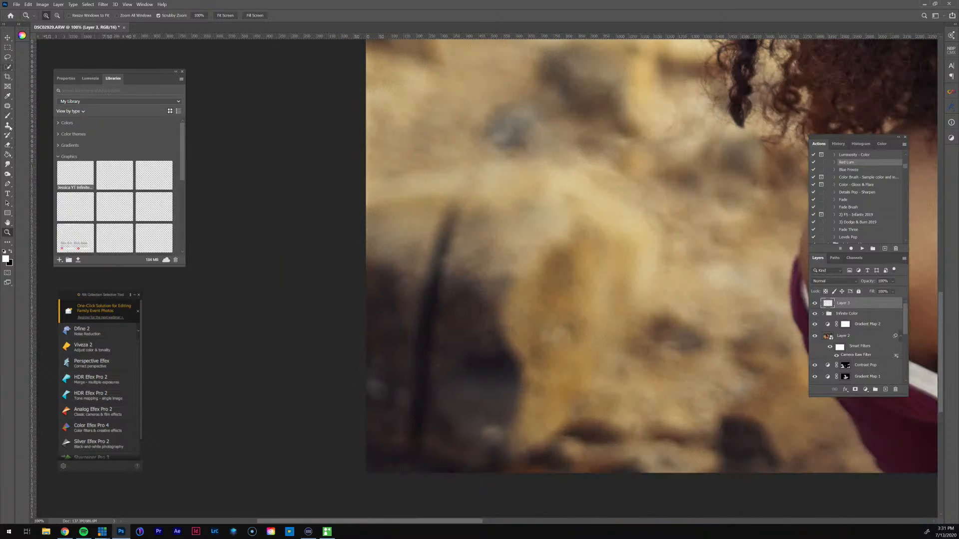
Step: With an enlarged Healing Brush, sample nearby rock texture and heal the upper part of the dark vertical crack on the new layer
key("j")
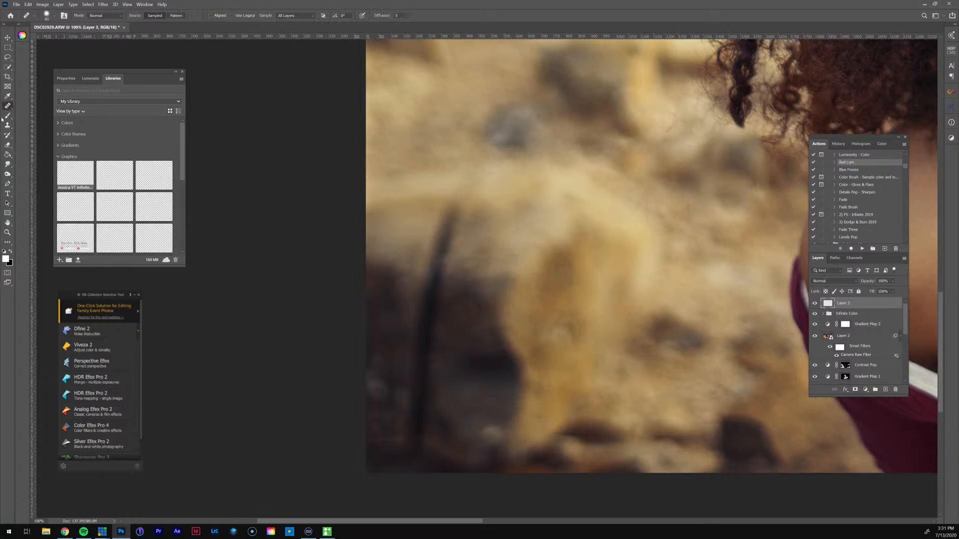
right_click(8, 106)
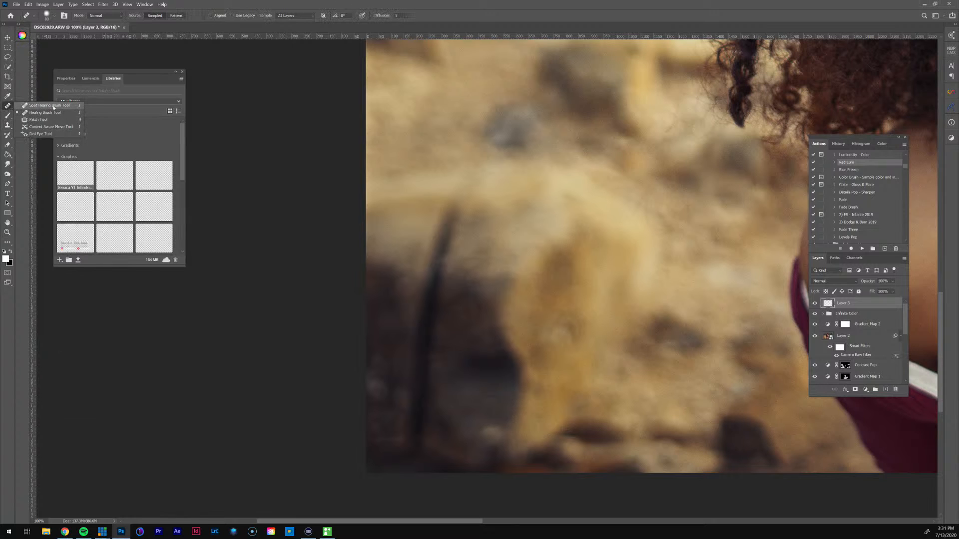
left_click(55, 113)
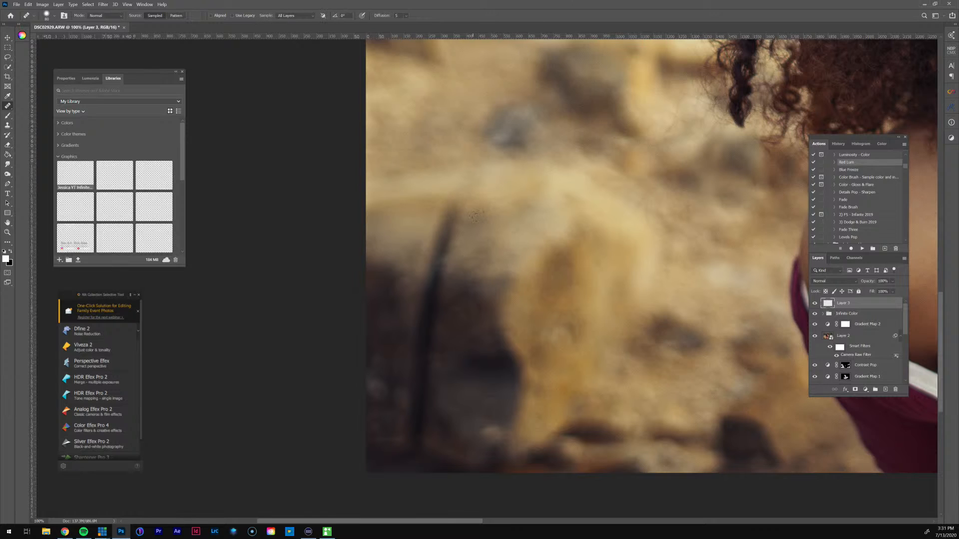
key("bracketright")
key("bracketright")
left_click(487, 246)
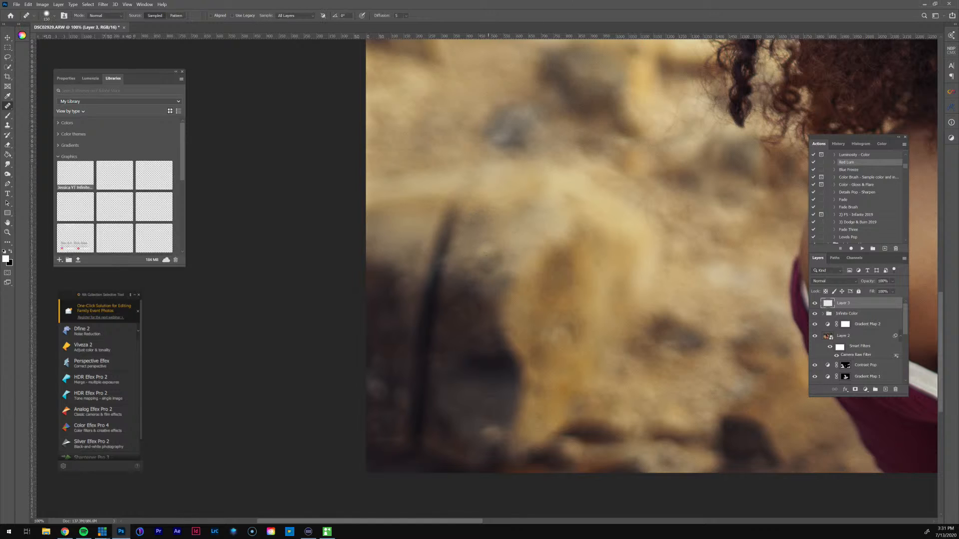
left_click(487, 263)
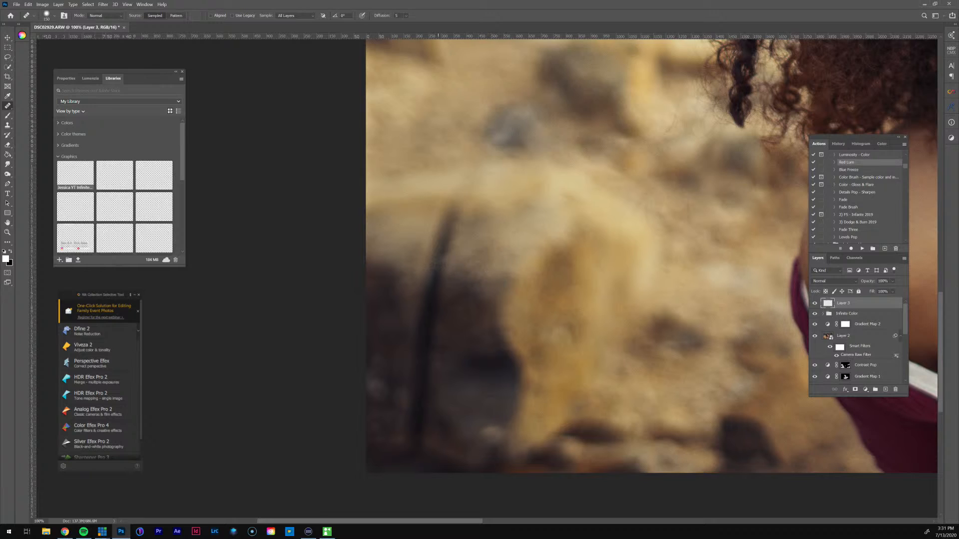
left_click_drag(438, 272, 449, 214)
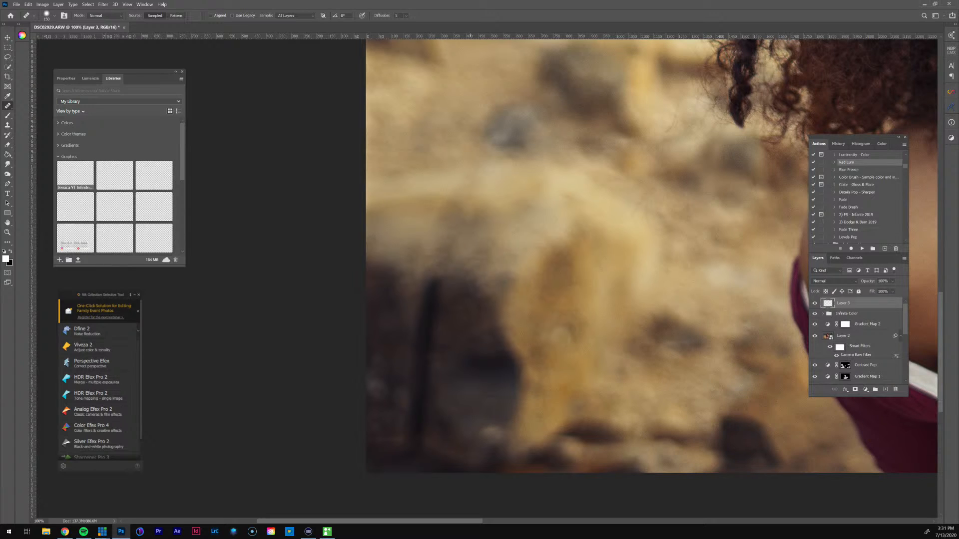
Step: Heal the remaining lower part of the dark crack down to the image edge using sampled rock texture, and check the whole picture
left_click_drag(430, 350, 430, 279)
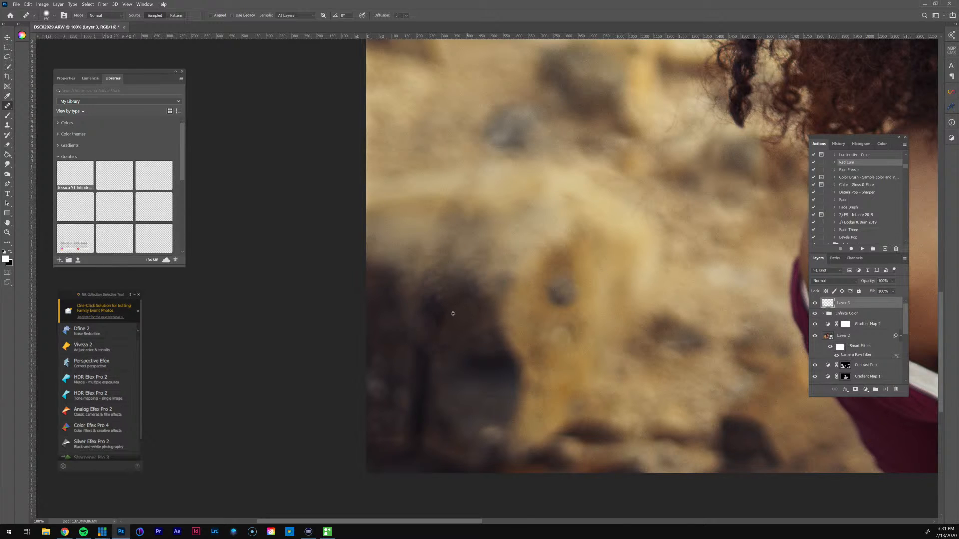
left_click(562, 295)
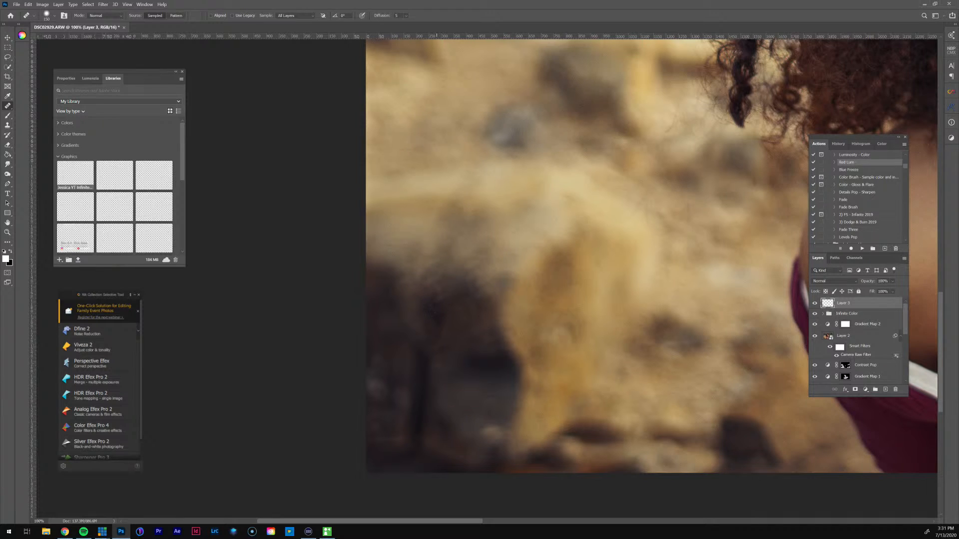
left_click(384, 317)
left_click_drag(422, 361, 410, 439)
left_click(439, 326, "alt")
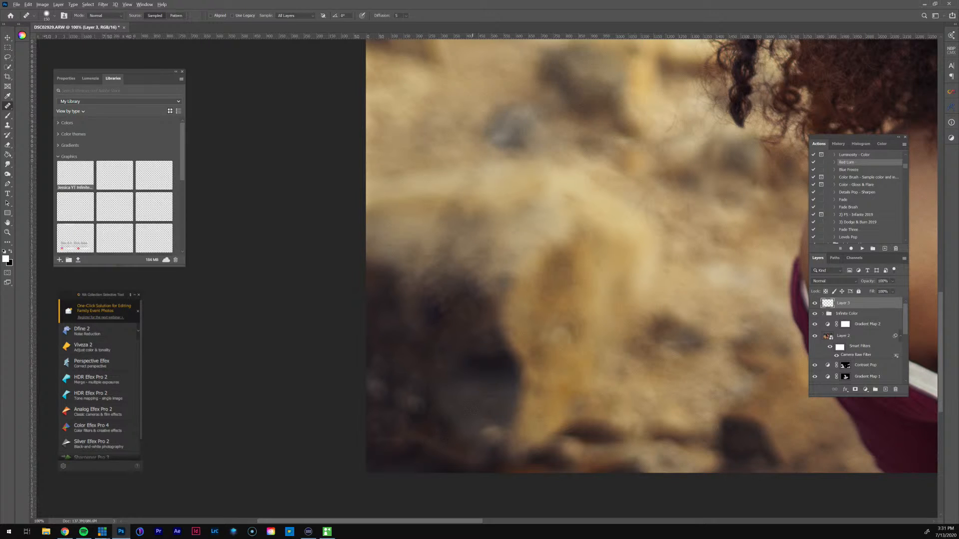
left_click(540, 293)
key("ctrl+minus")
key("ctrl+minus")
key("ctrl+minus")
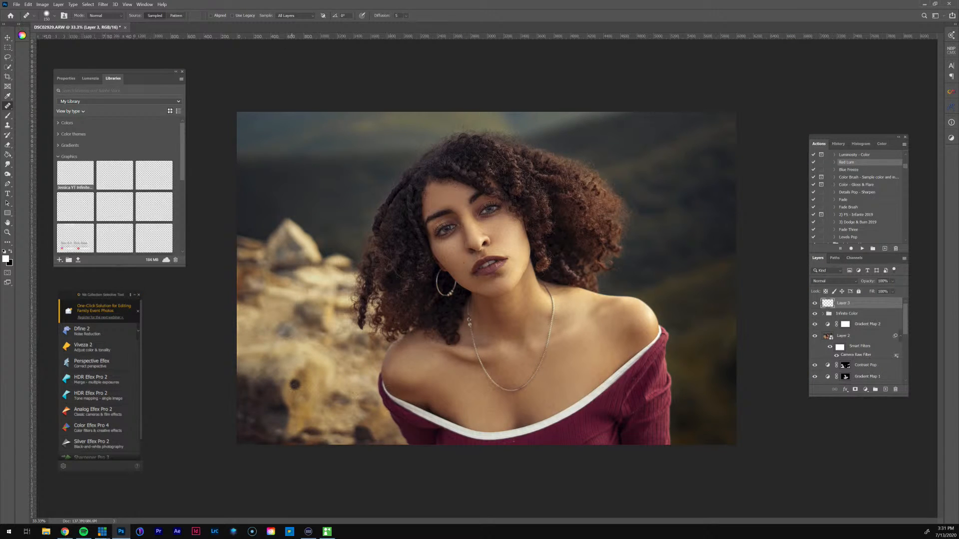
left_click(303, 392)
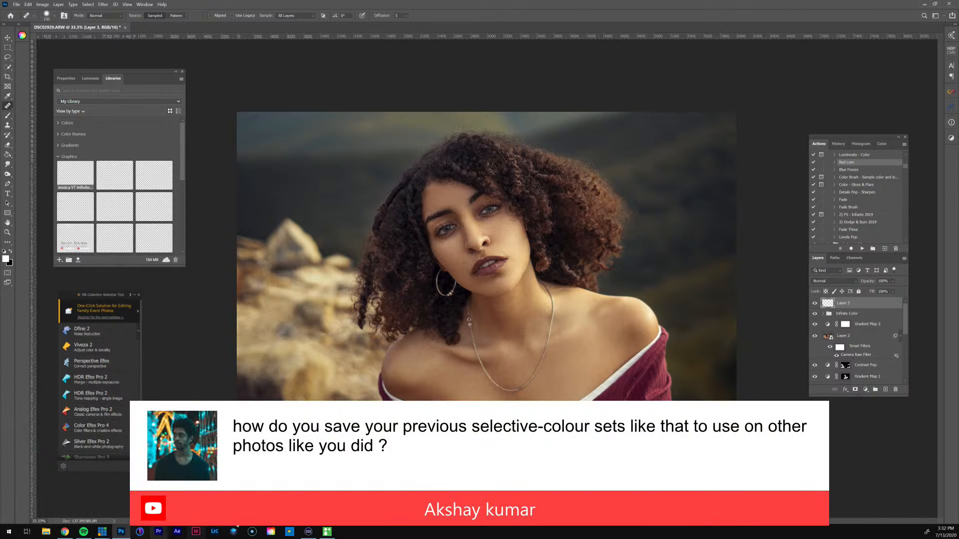
Step: Rename the healing layer as Rock Fix
mouse_move(102, 531)
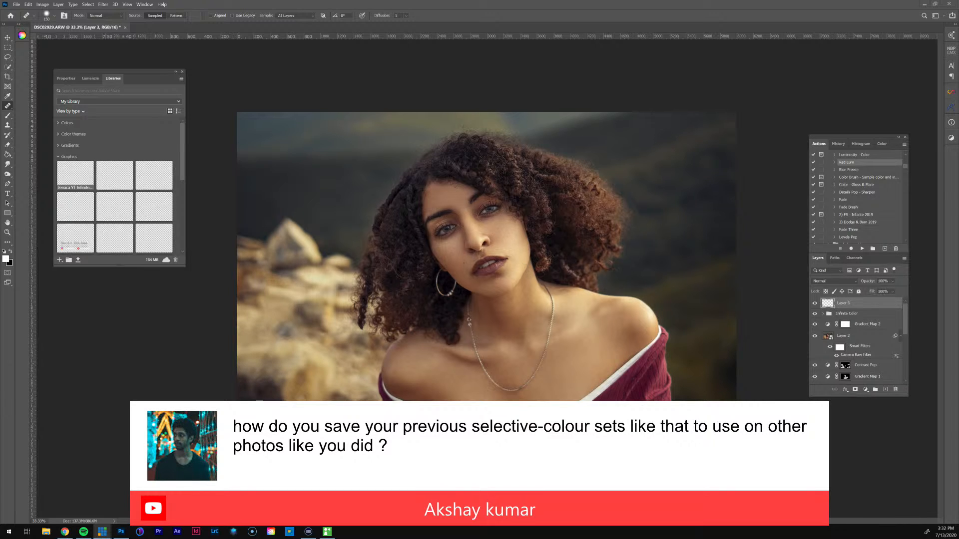
double_click(847, 303)
type("Rock Fix")
key("Return")
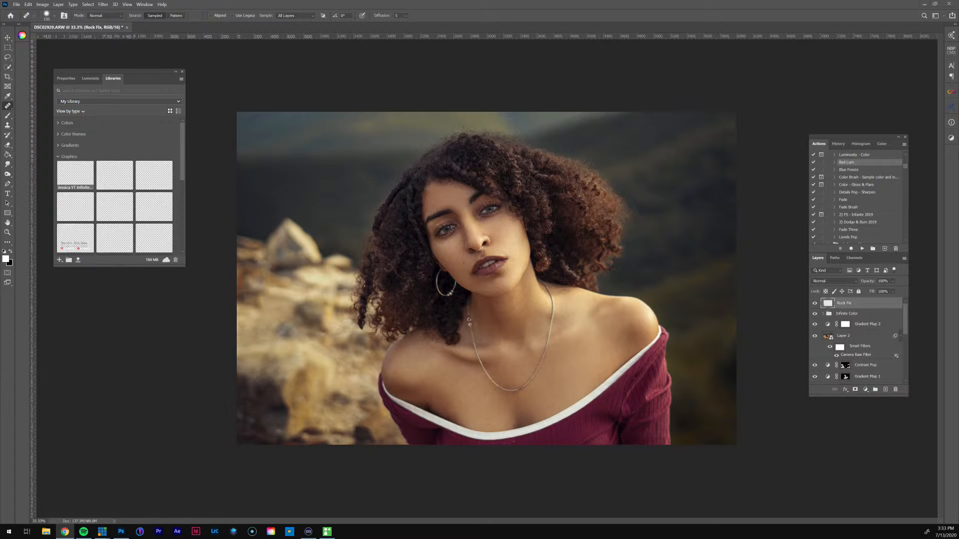
key("alt+Tab")
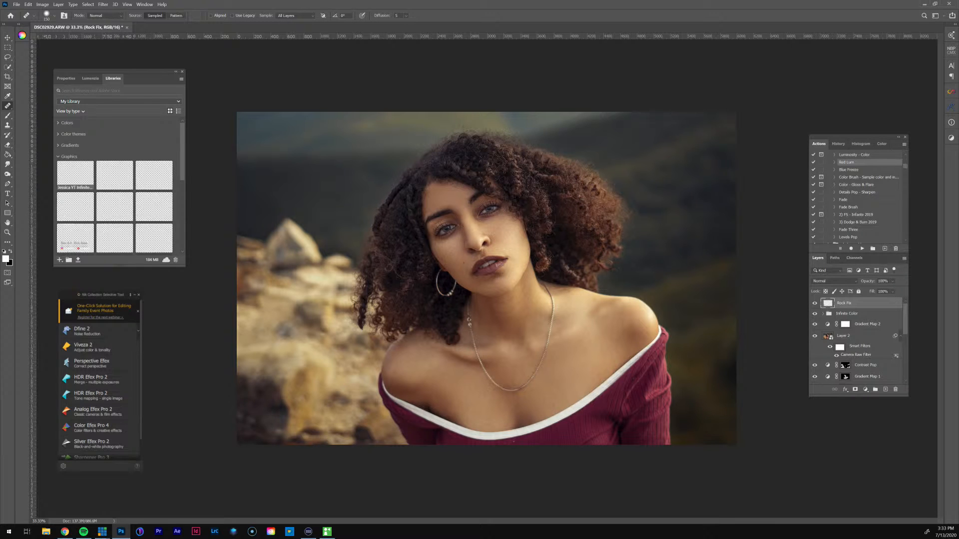
key("alt+Tab")
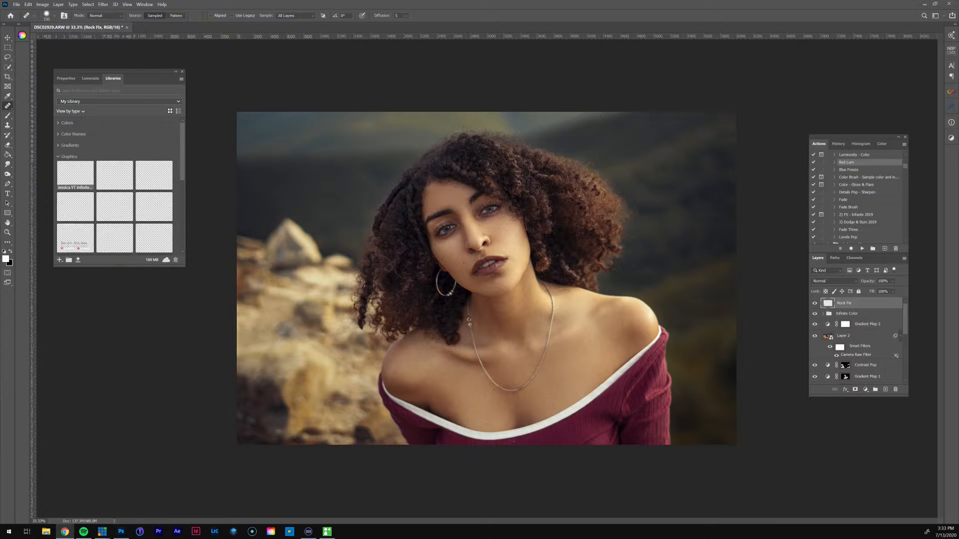